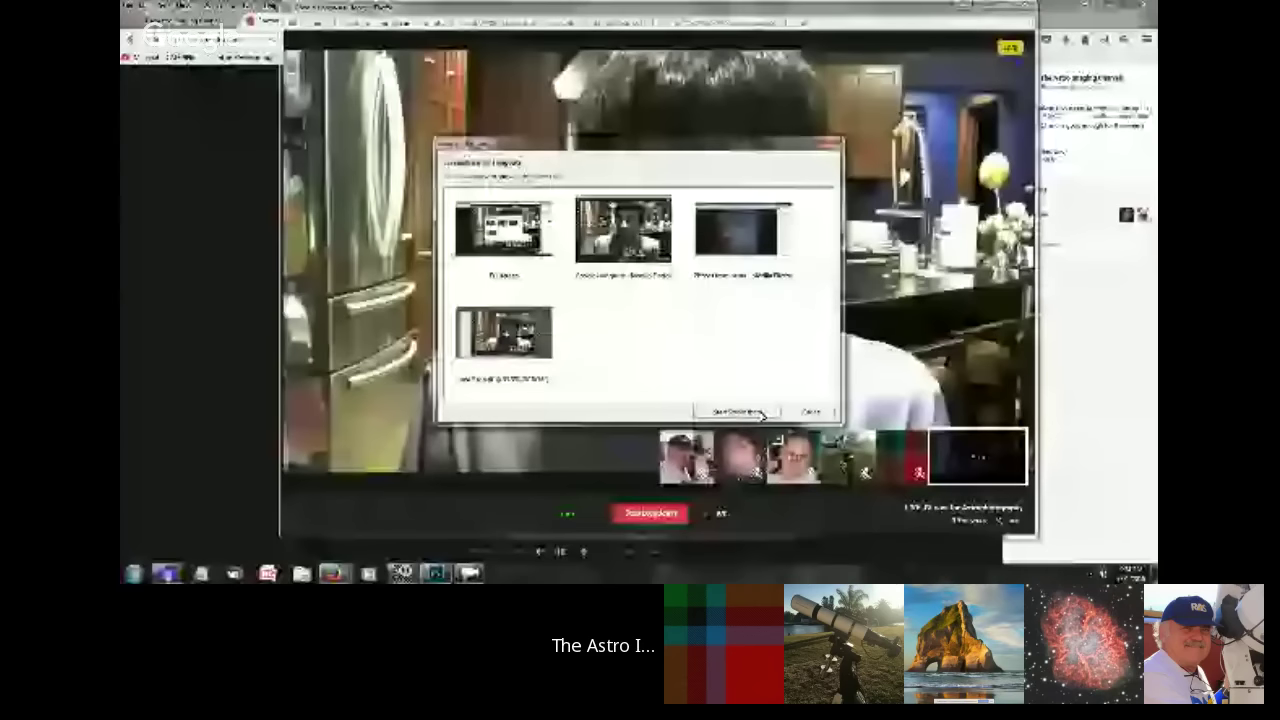
Share the Photoshop window showing the dark star image to the Hangouts broadcast.
click(738, 412)
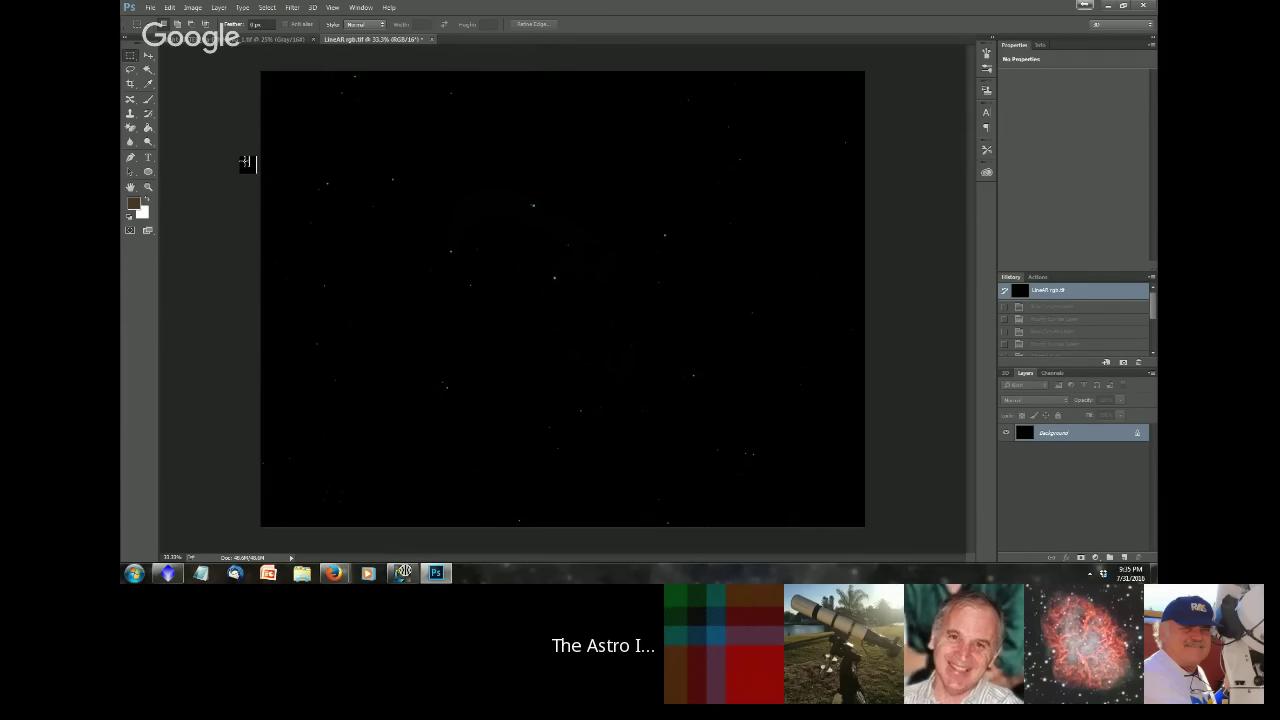
Add the Histogram panel to the workspace via the Window menu.
click(1040, 45)
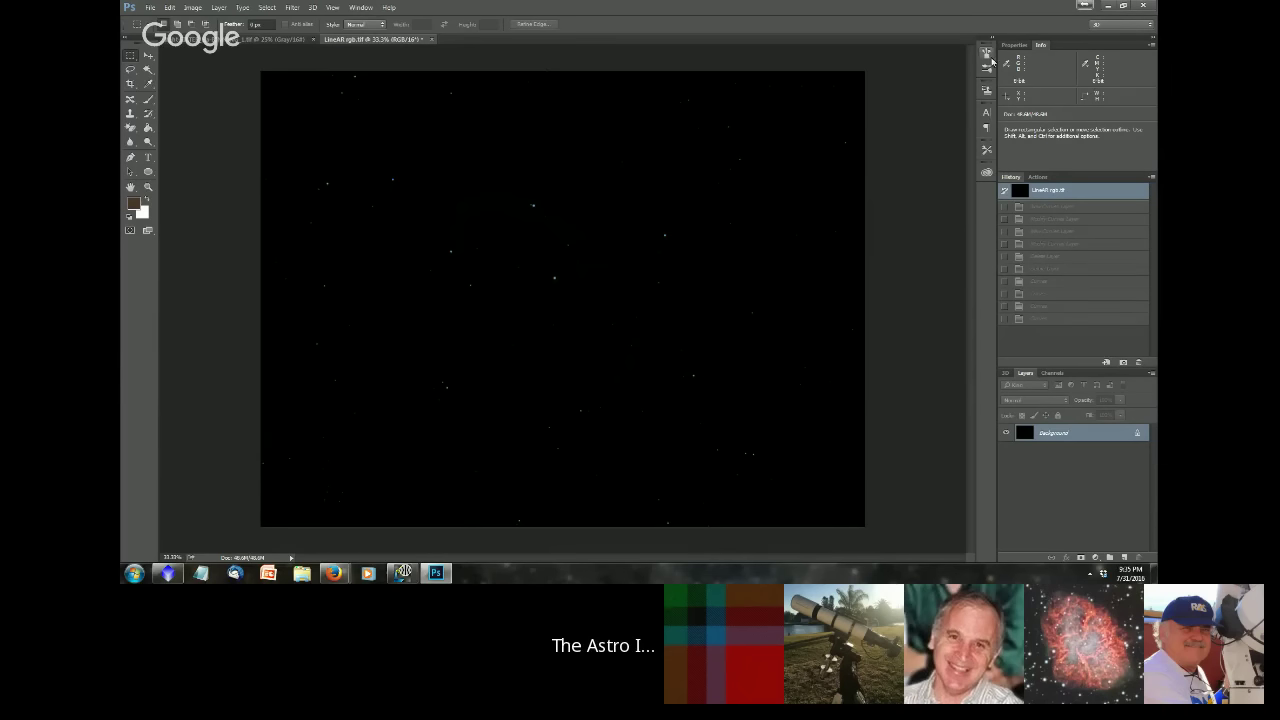
click(987, 54)
click(352, 9)
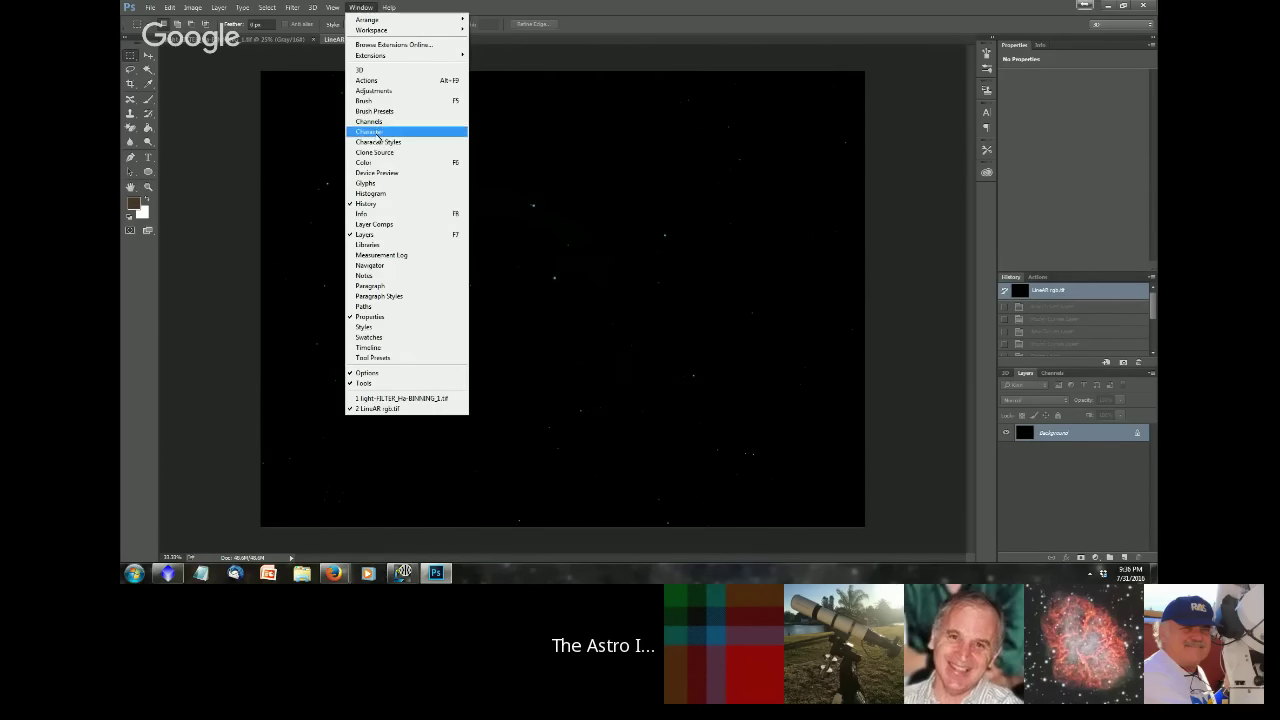
click(370, 193)
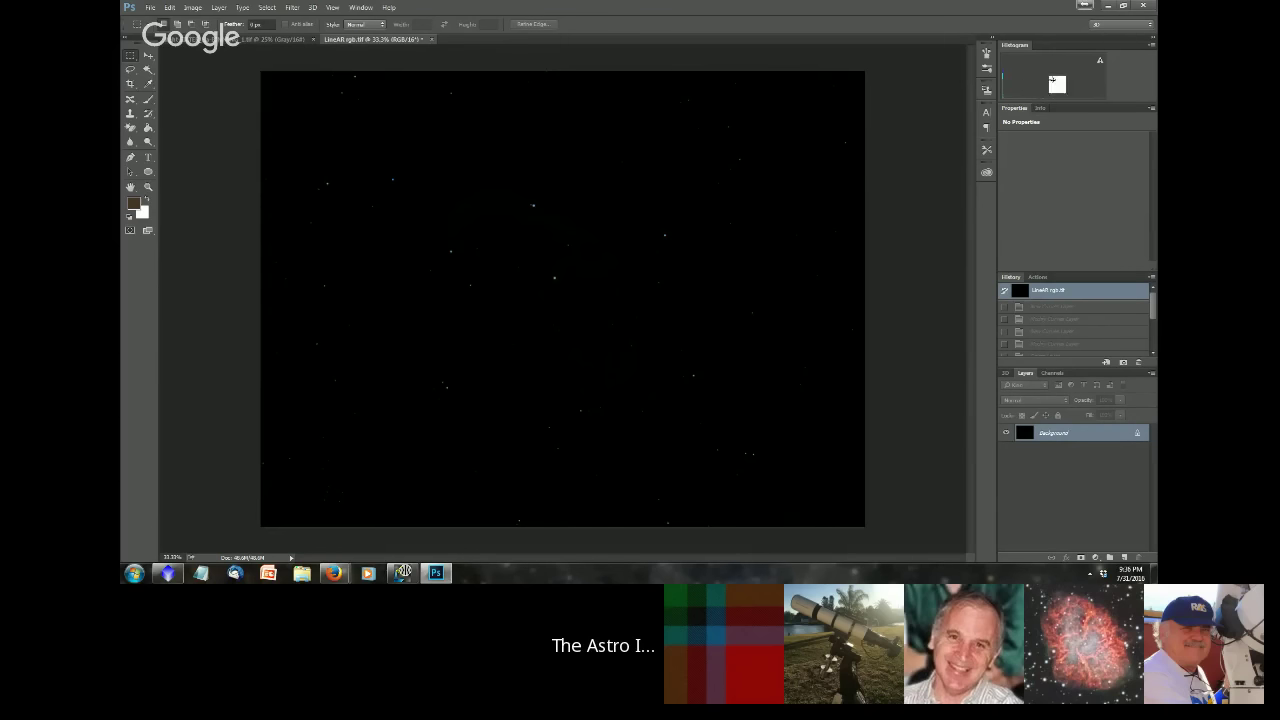
drag(1024, 80, 637, 189)
Start a Curves adjustment from Image > Adjustments.
click(192, 8)
mouse_move(205, 34)
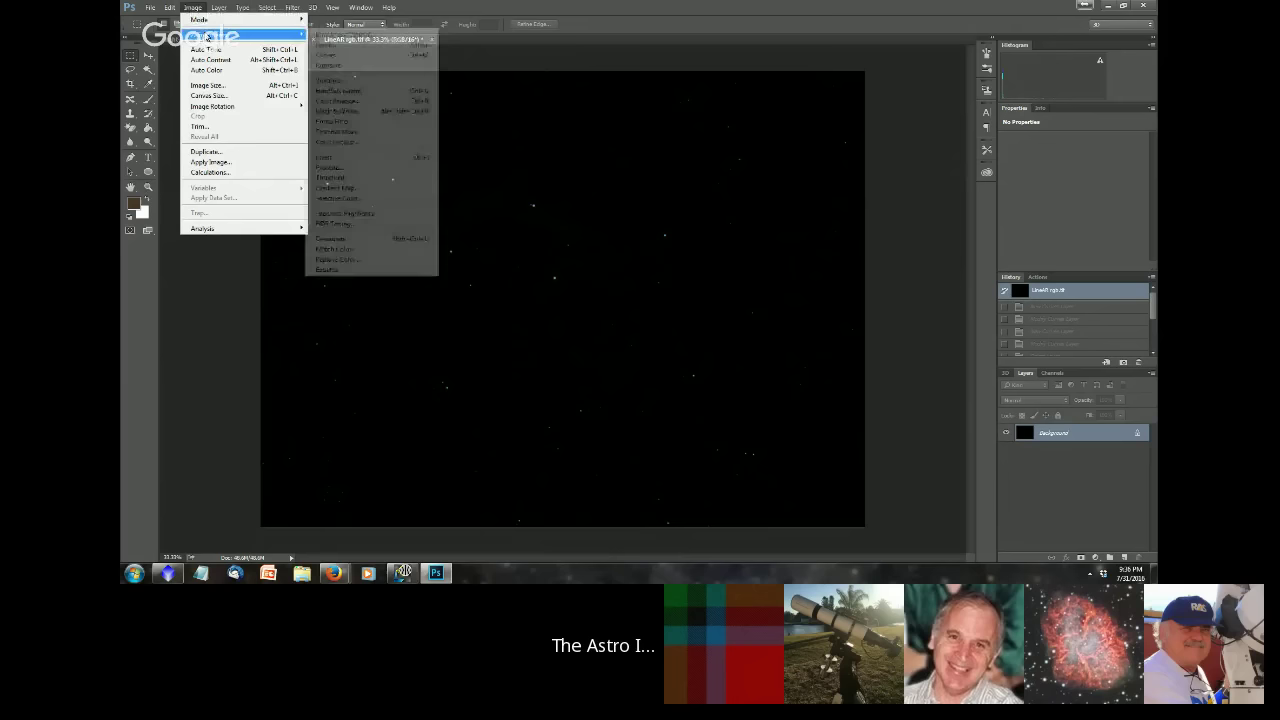
click(336, 56)
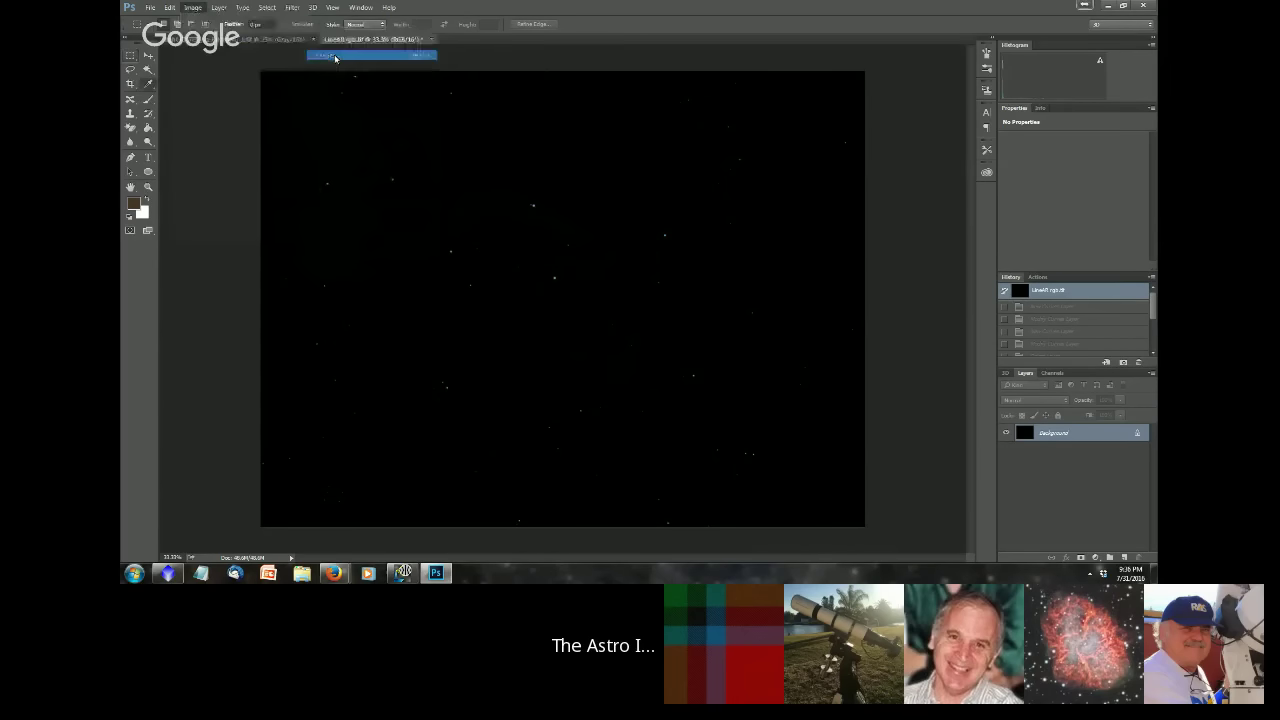
Move the Curves dialog beside the image, dismiss the Low Disk Space notice, and add a mid-curve point.
drag(881, 61, 909, 260)
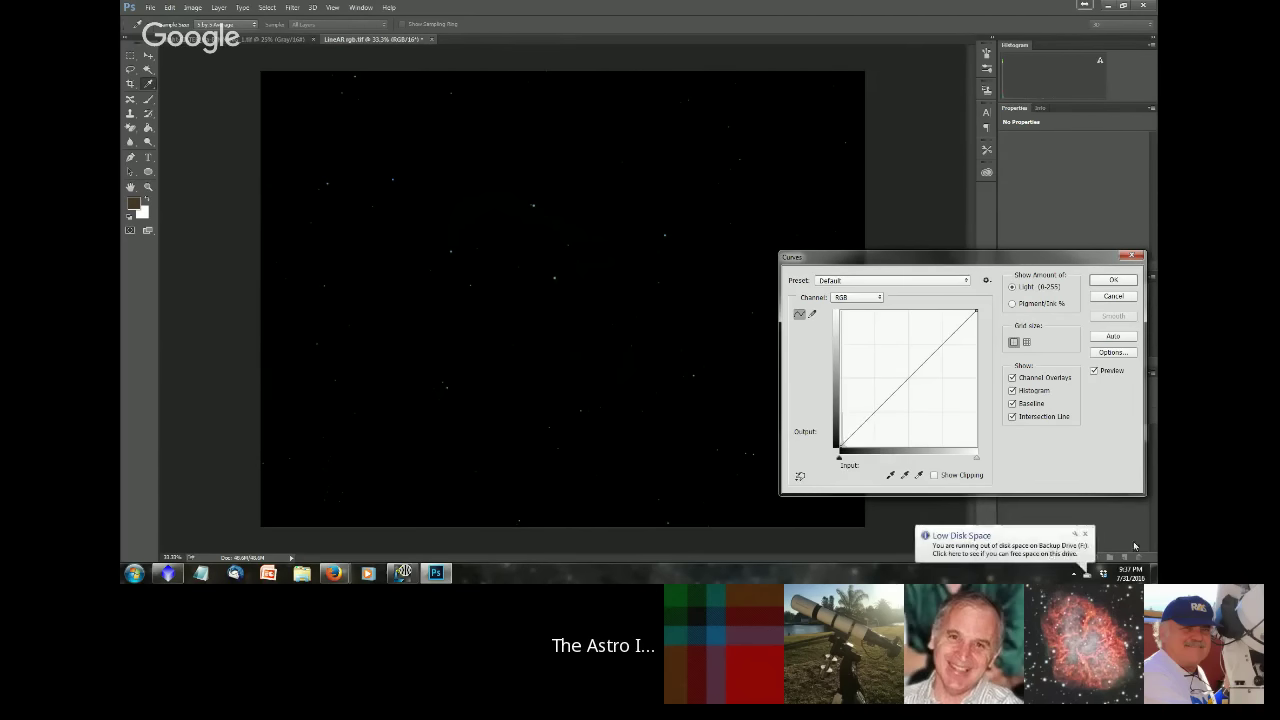
click(1086, 534)
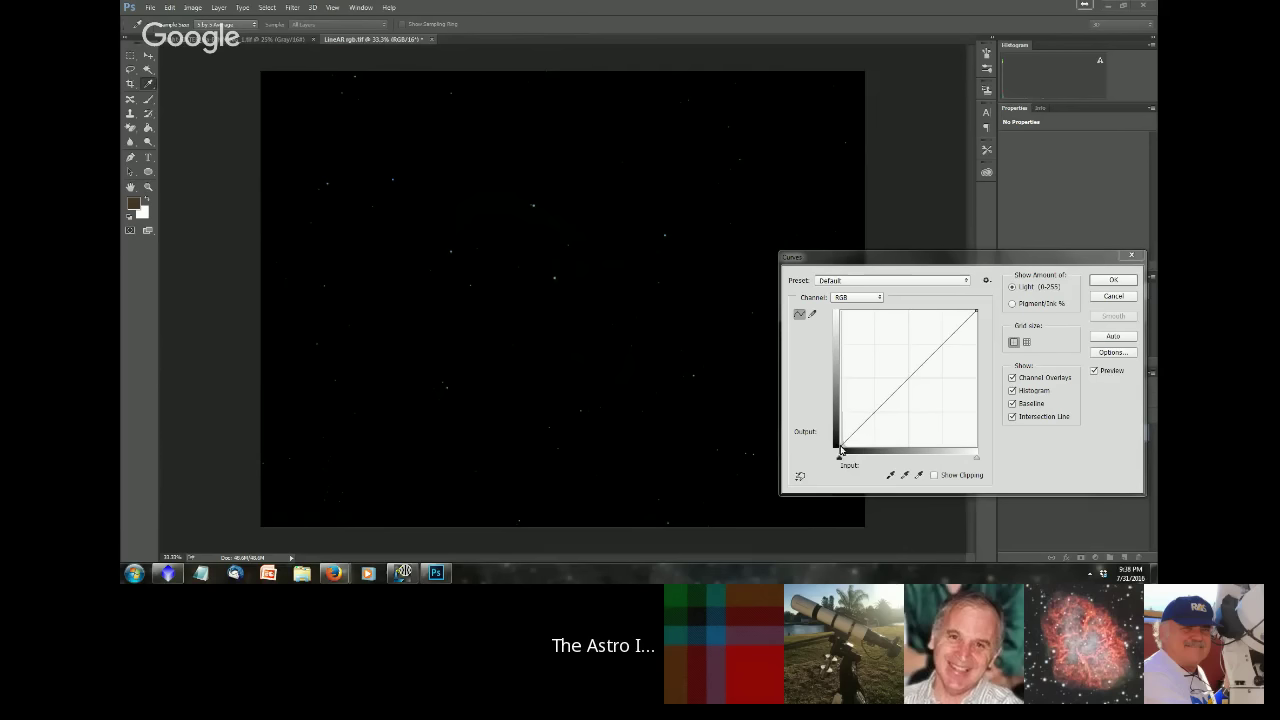
click(905, 385)
Bow the curve steeply upward to brighten the nebula, apply it, and compare with the original.
drag(905, 385, 847, 396)
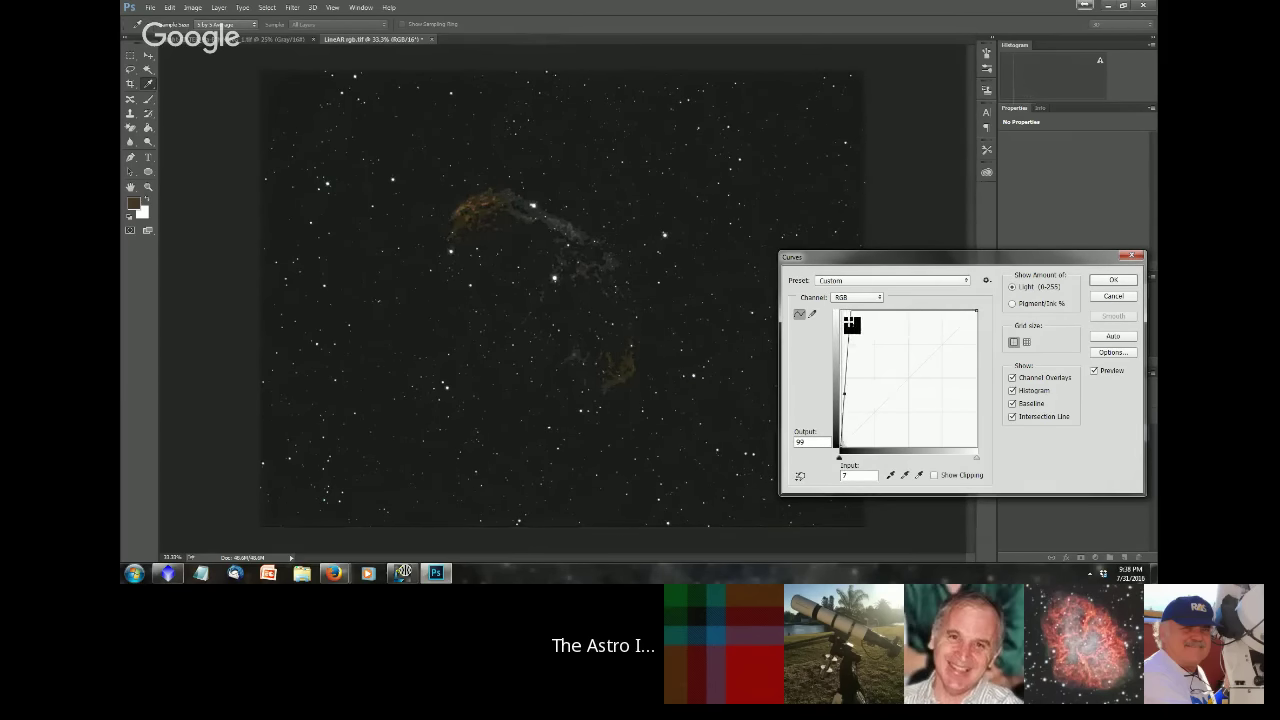
drag(850, 327, 853, 358)
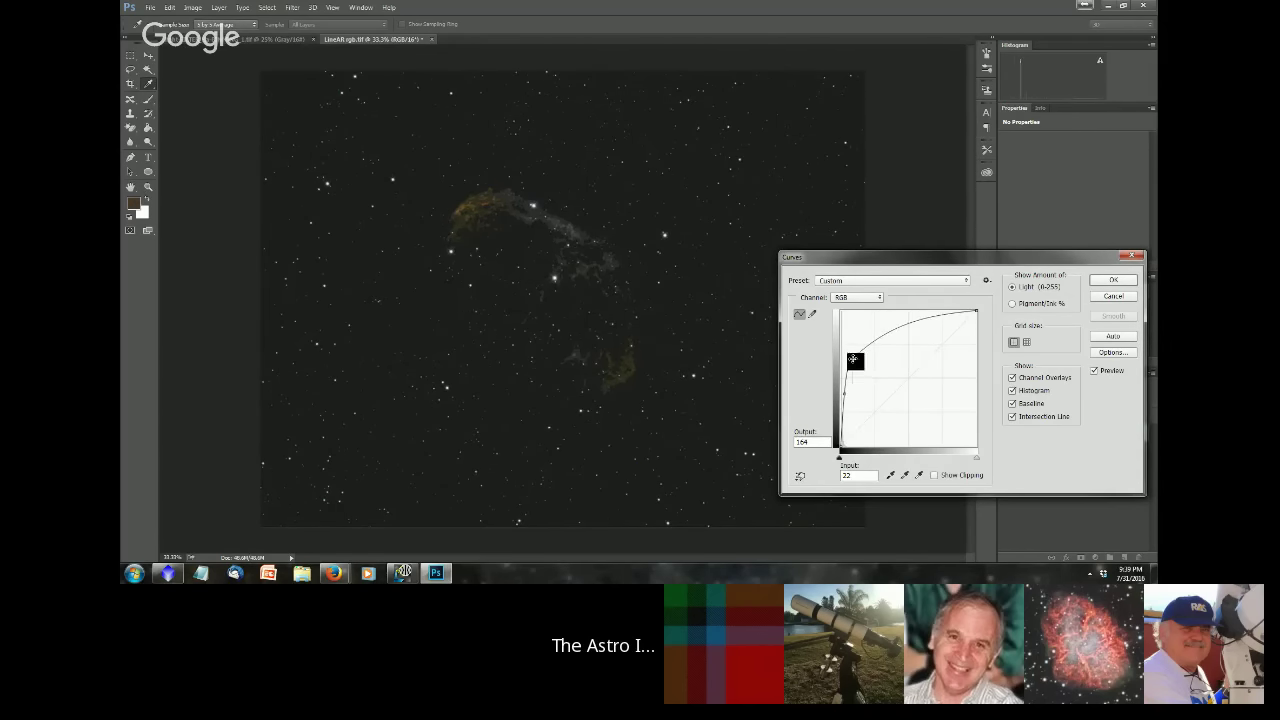
click(905, 331)
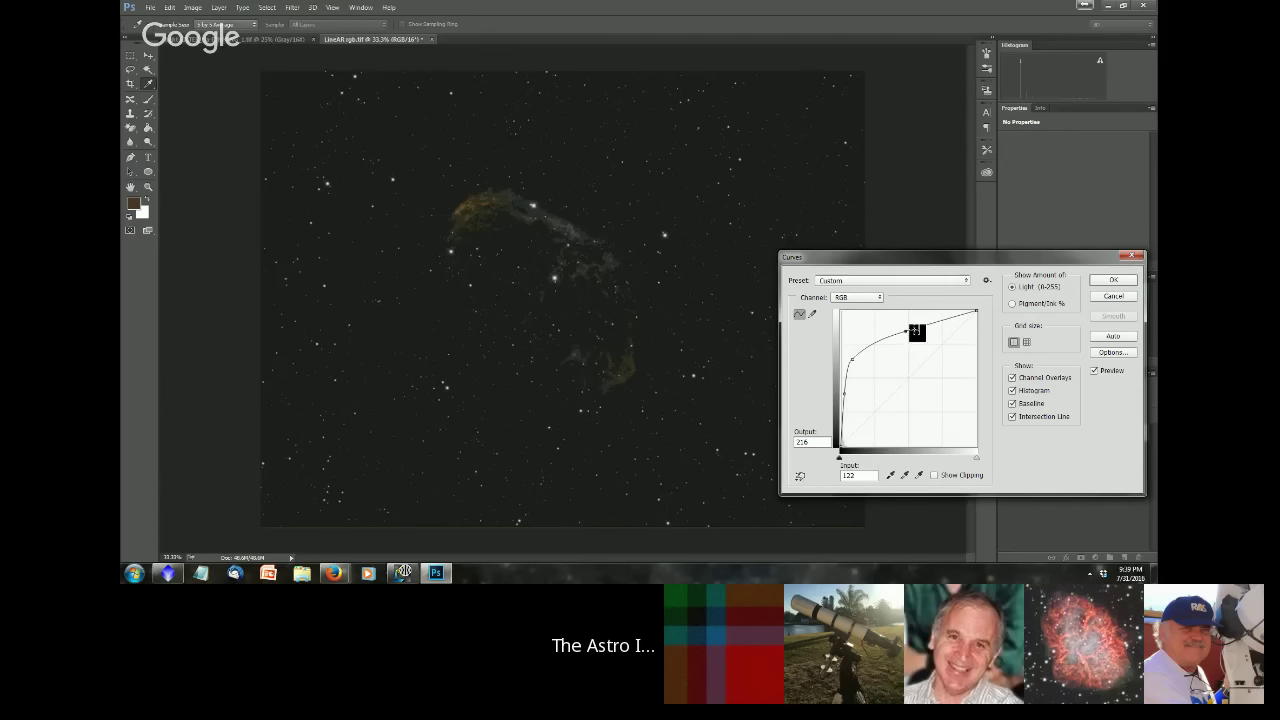
click(1120, 280)
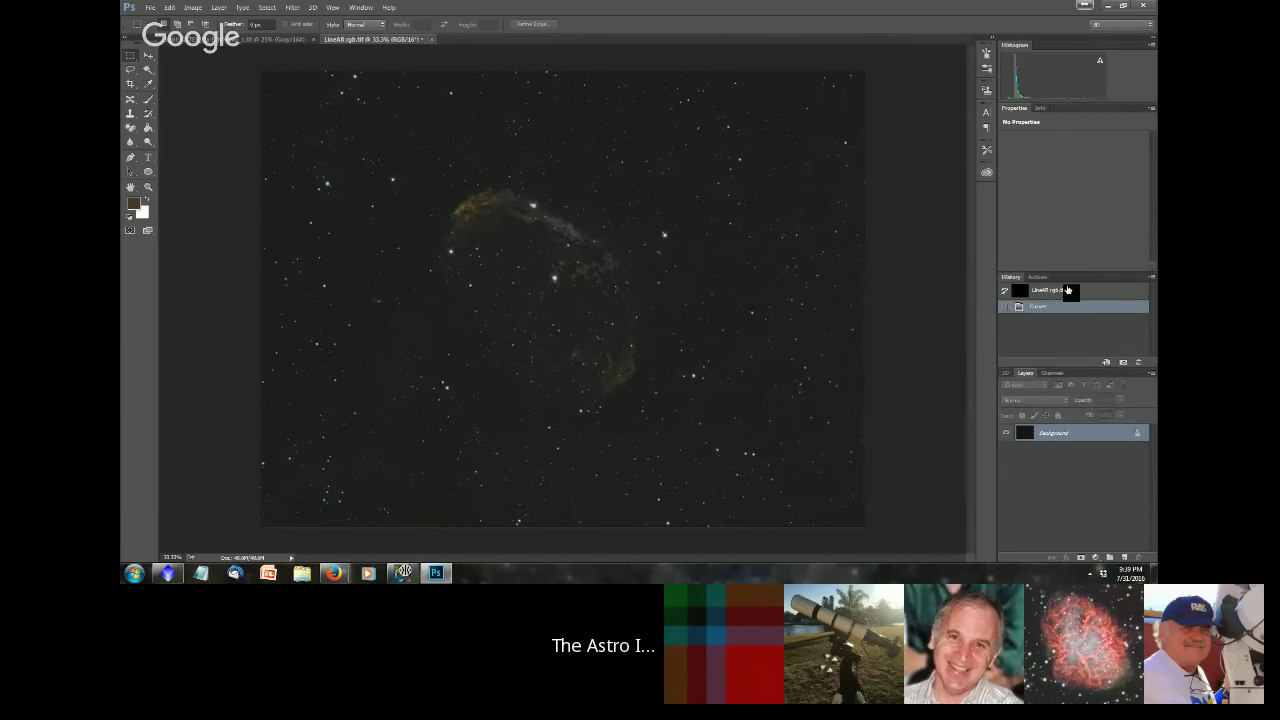
click(1068, 290)
Restore the brightened state, then raise the Curves black point to input 21 to darken the sky.
click(1040, 306)
key(ctrl+m)
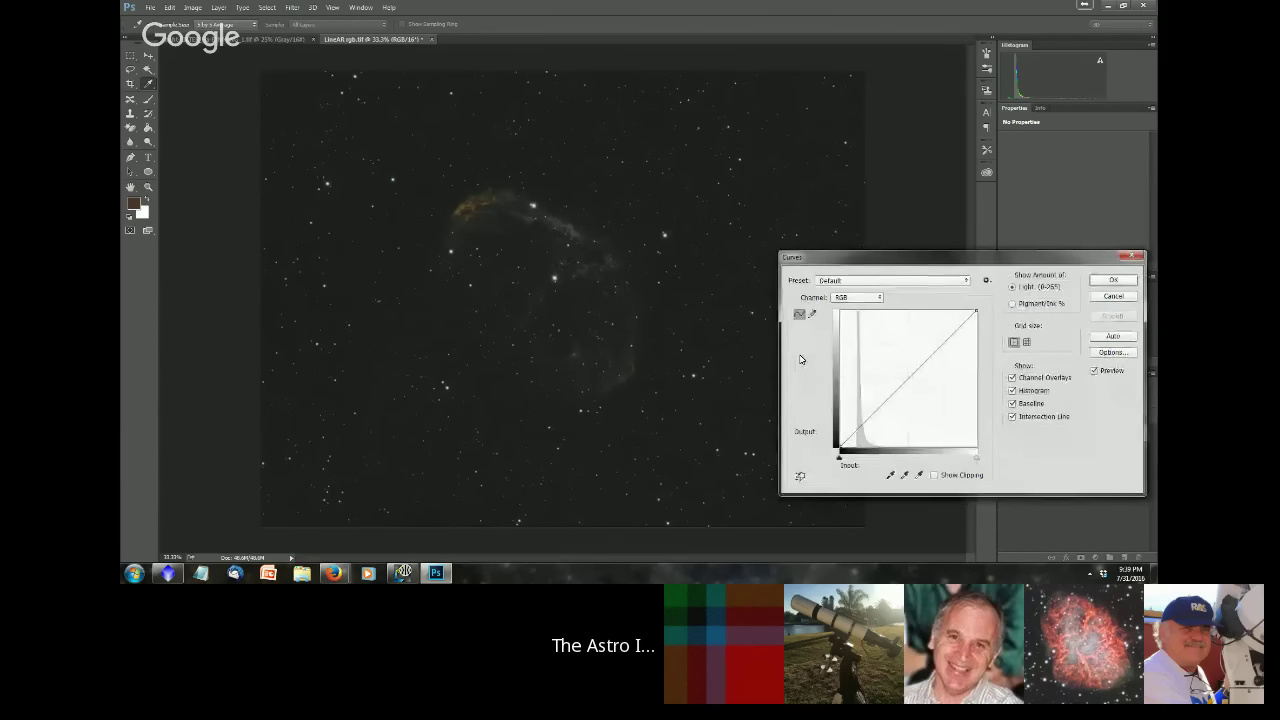
click(1113, 296)
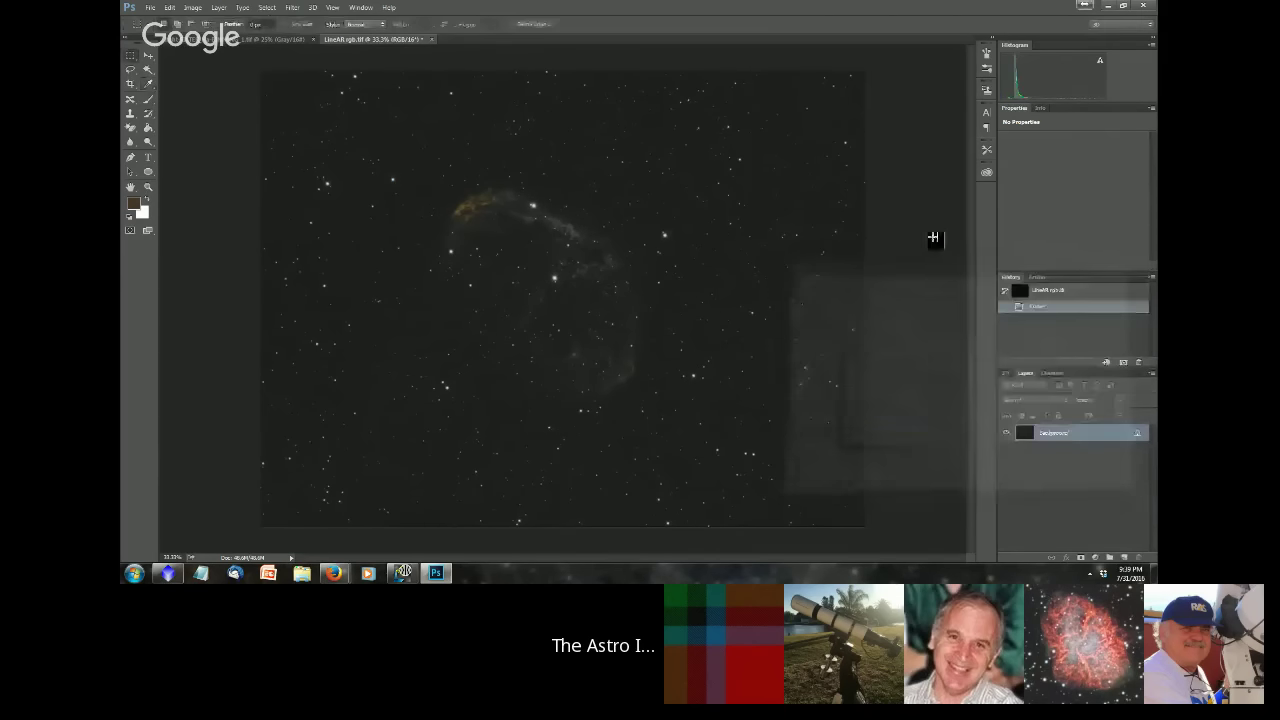
click(193, 7)
mouse_move(250, 35)
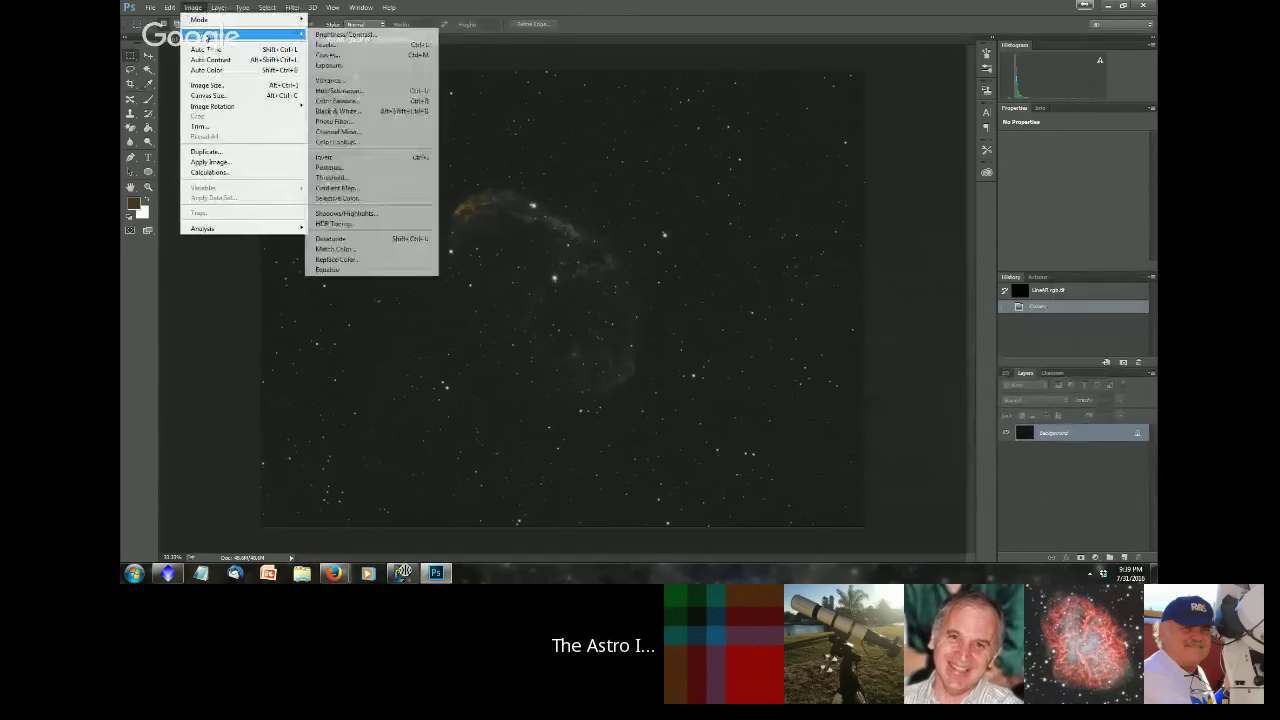
click(358, 55)
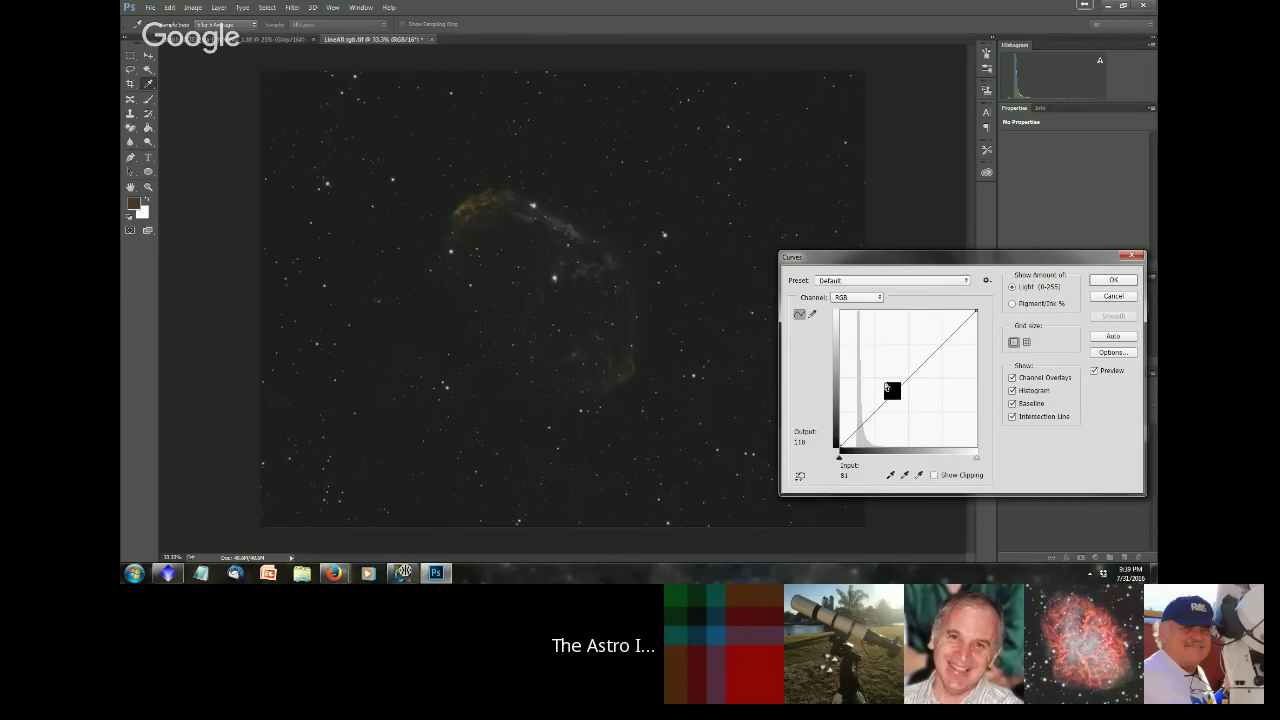
click(841, 449)
drag(841, 447, 859, 443)
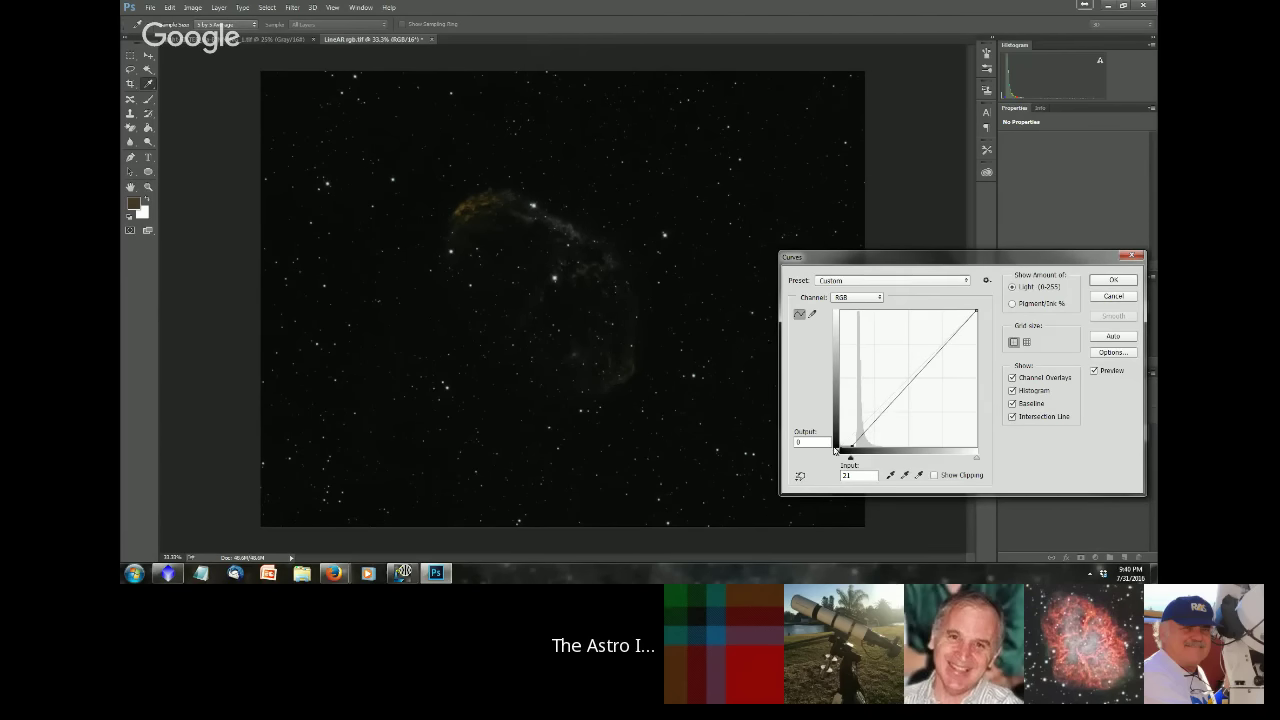
click(1114, 283)
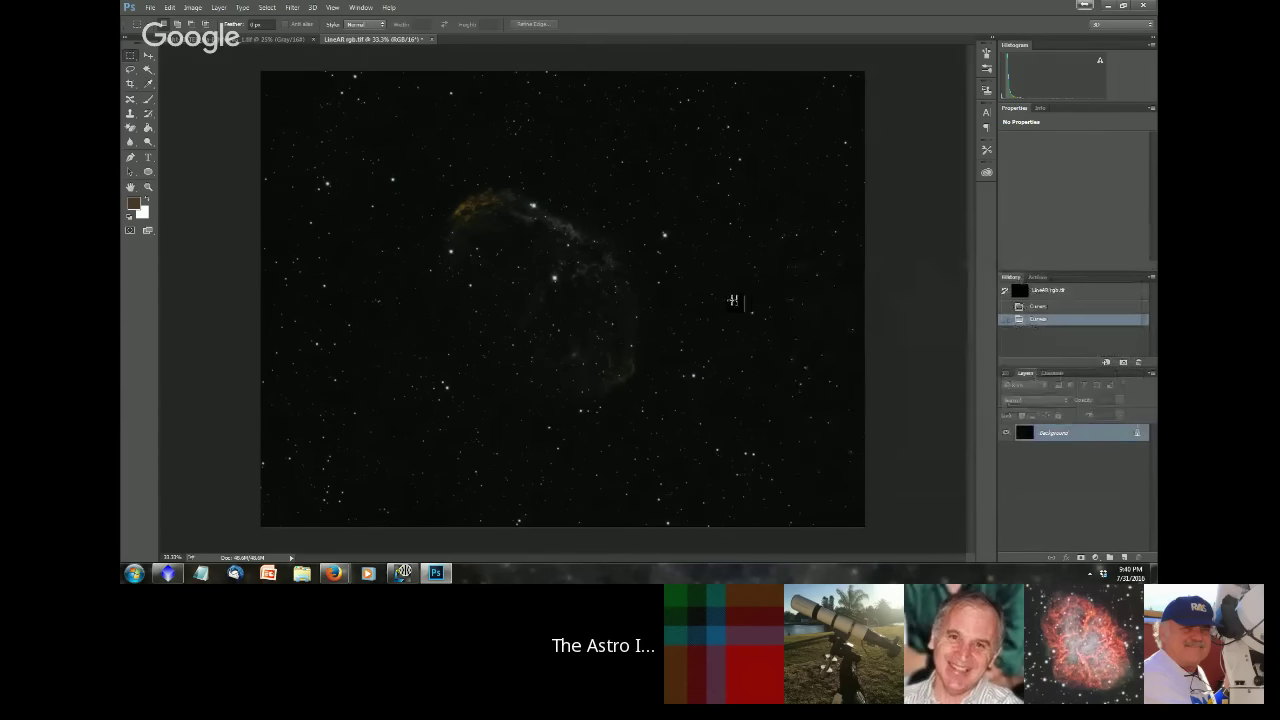
Compare against the original snapshot, return to the latest History step, and start a fresh Curves adjustment.
click(1030, 292)
drag(1043, 318, 1038, 322)
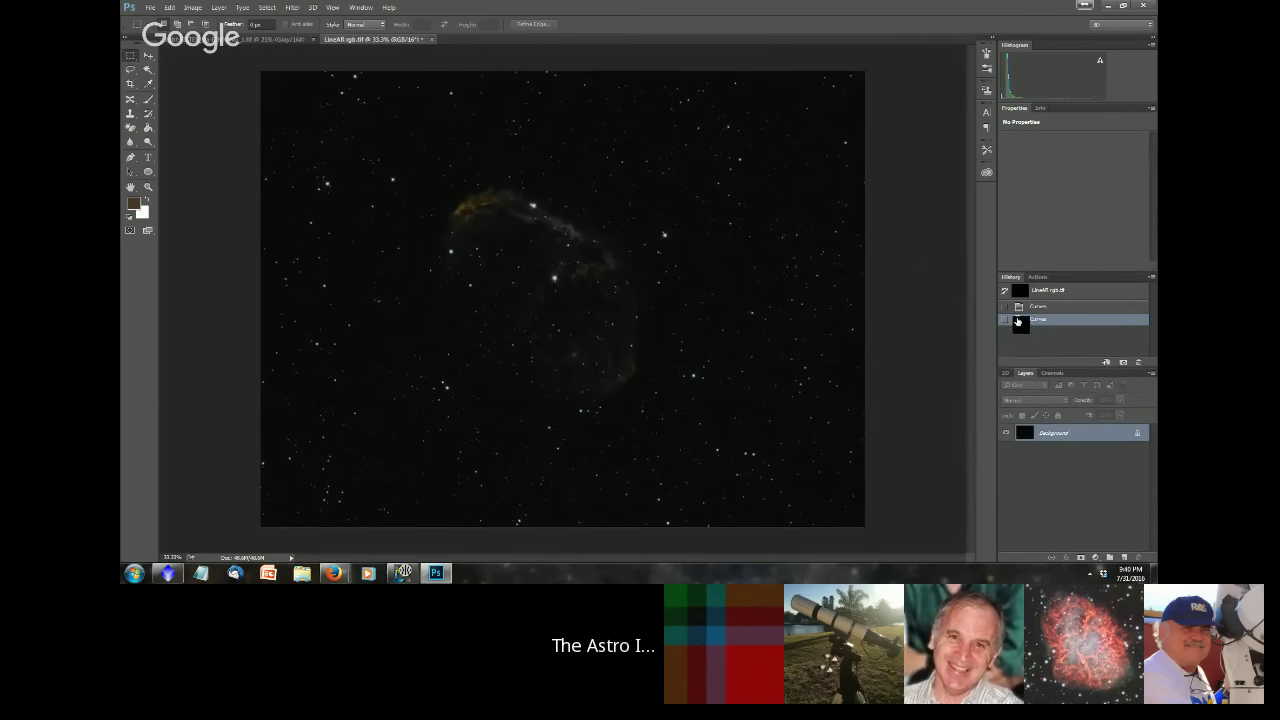
key(ctrl+m)
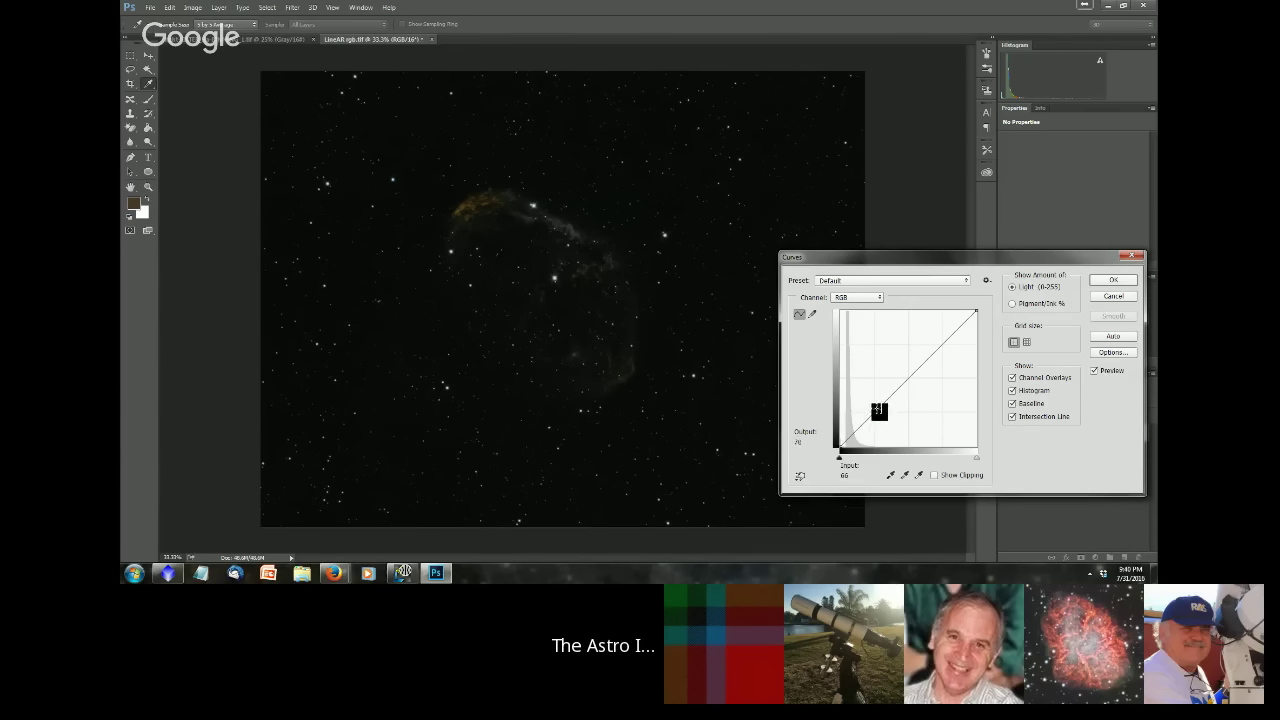
Lift the RGB curve to about Input 53 / Output 83 and apply it.
drag(870, 416, 872, 356)
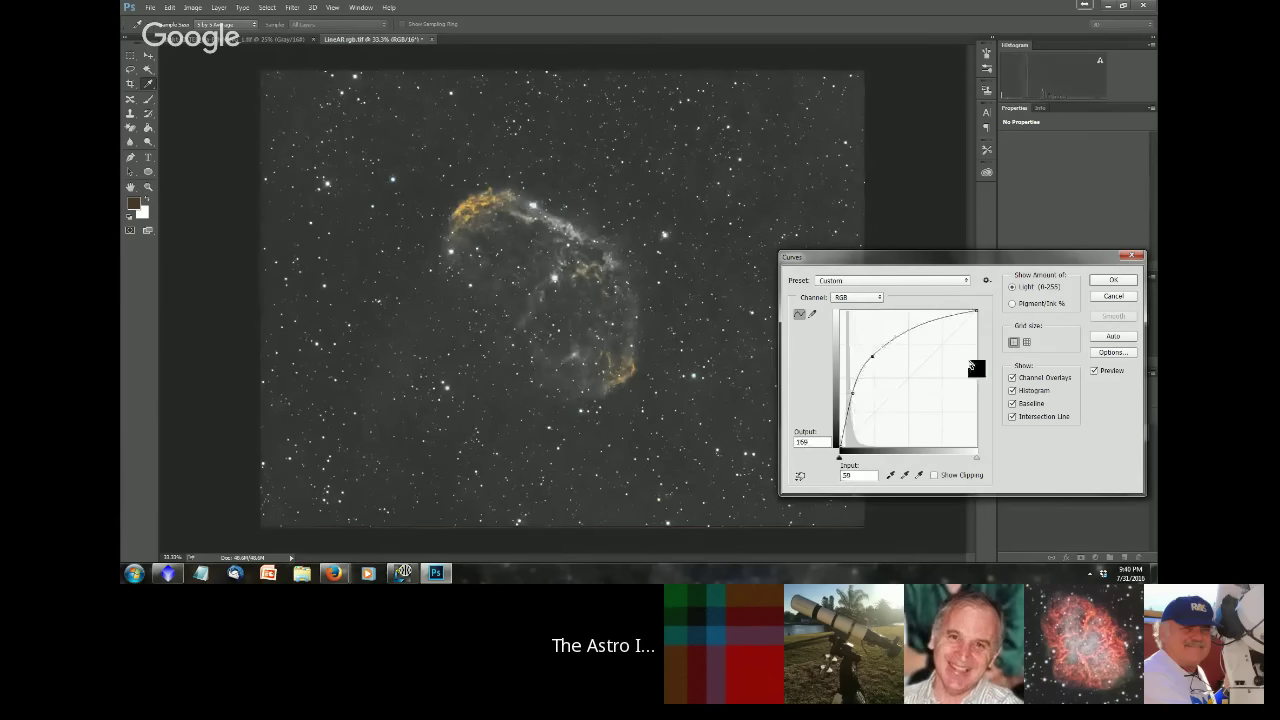
click(1099, 283)
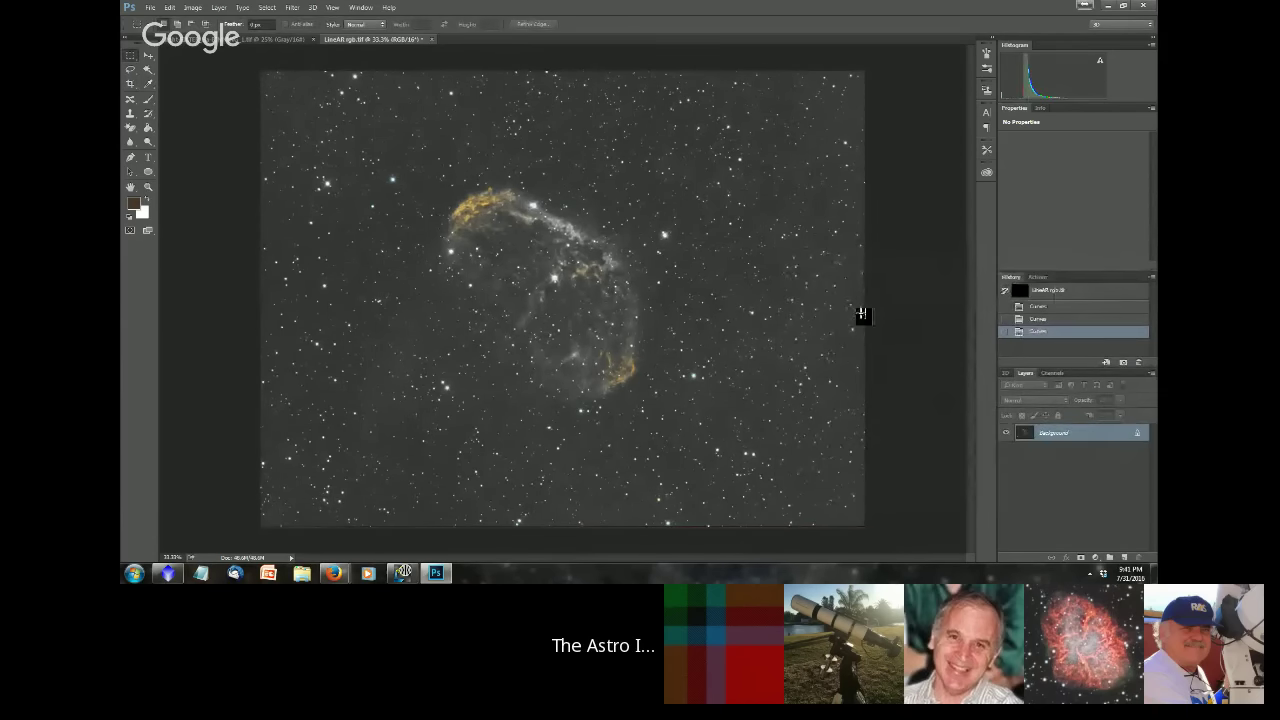
Raise the Curves black point to input 39, turning the sky near-black.
key(ctrl+m)
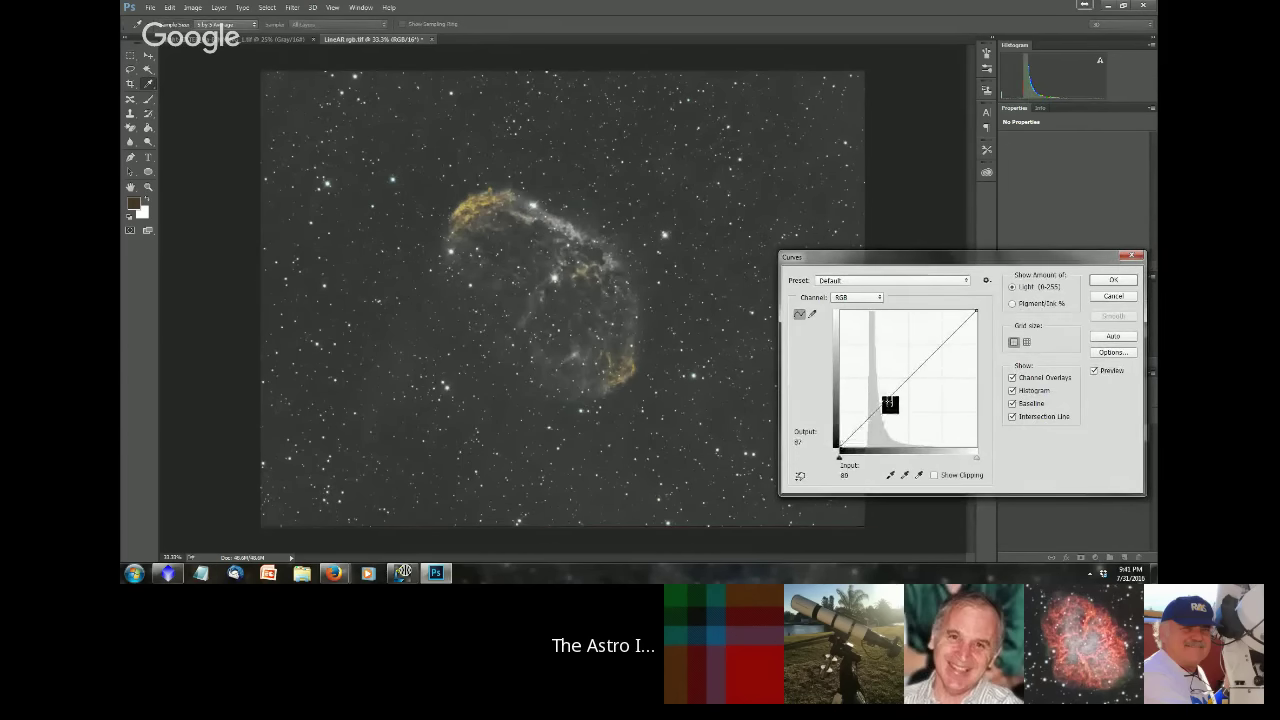
drag(841, 447, 863, 452)
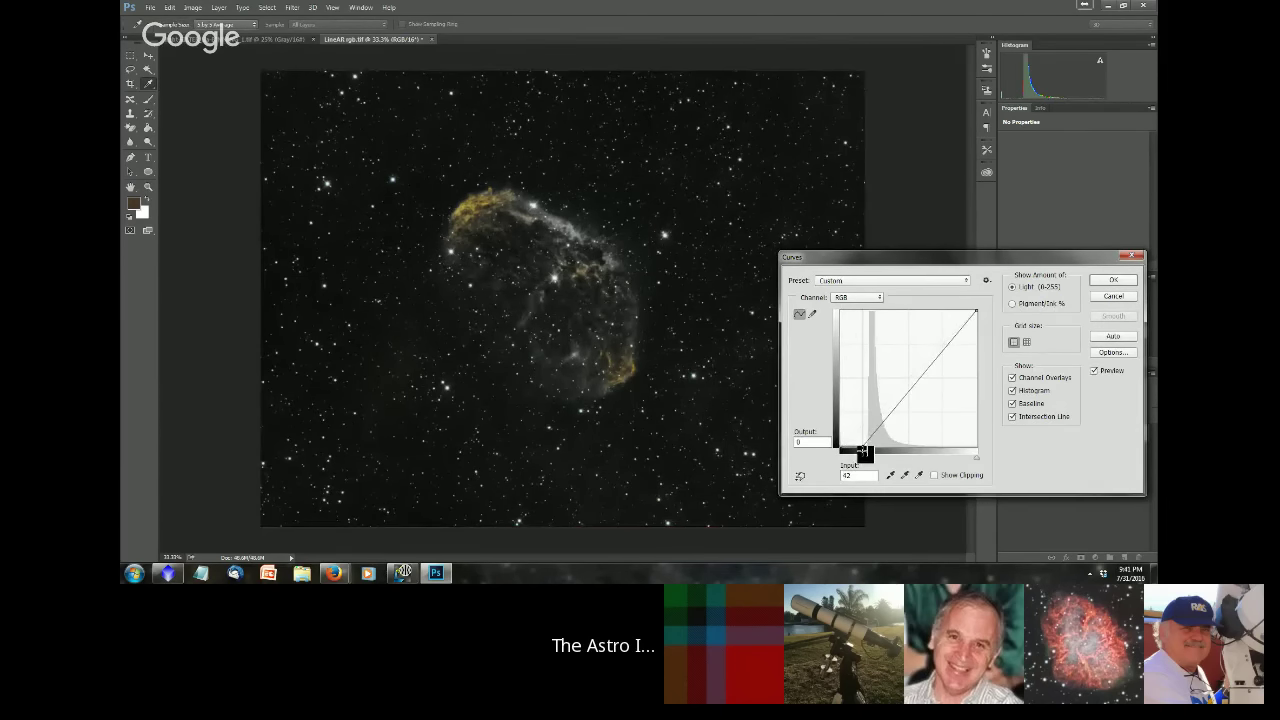
drag(863, 452, 860, 450)
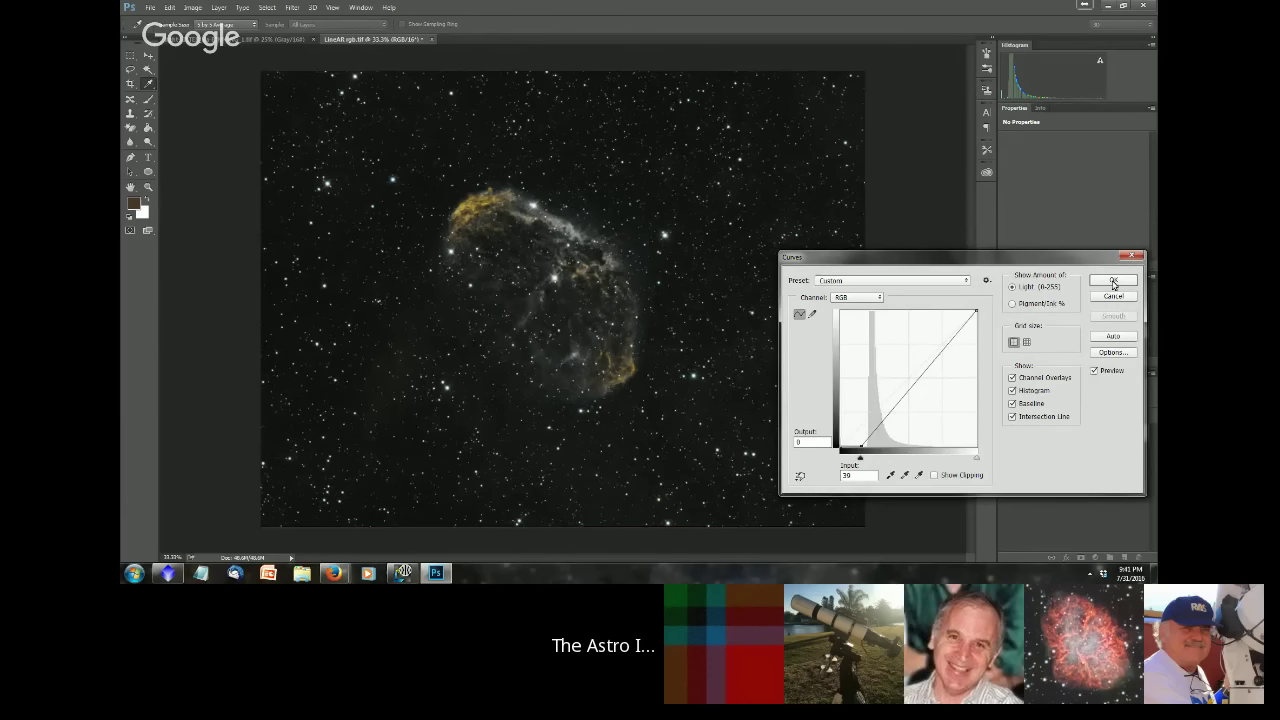
click(1113, 284)
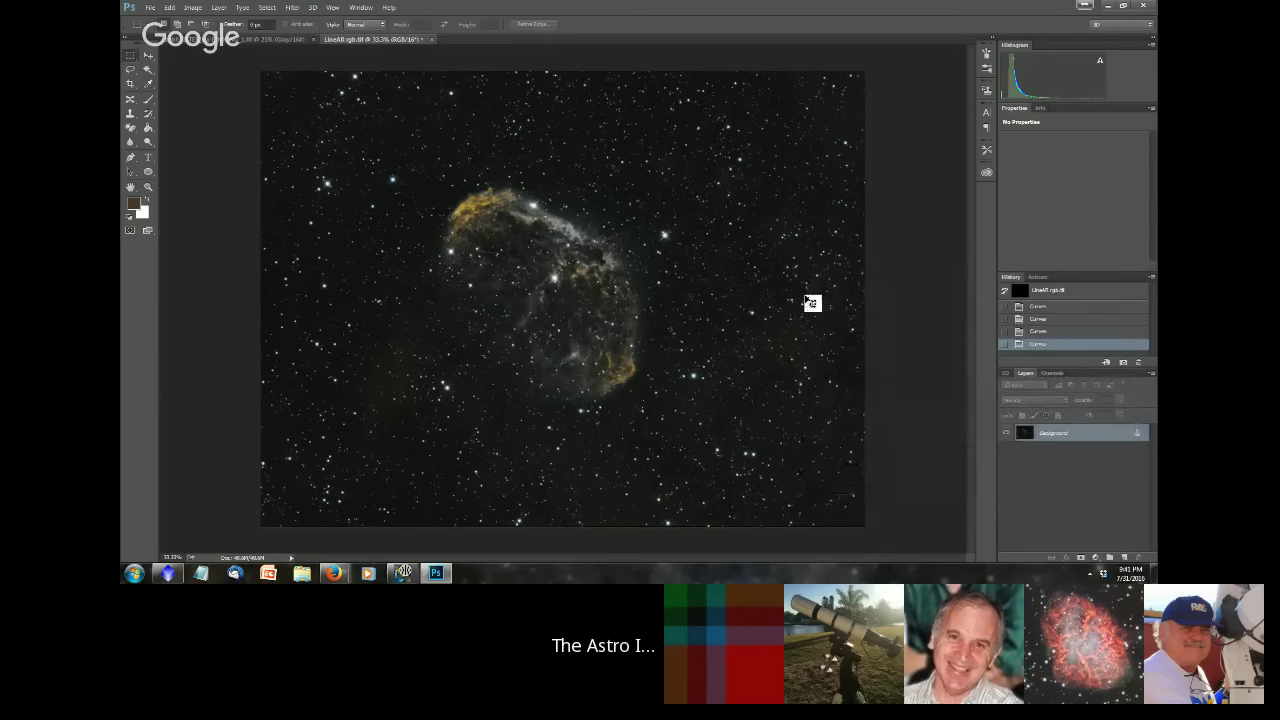
Apply a Curves midtone lift from input 82 to output 178.
key(ctrl+m)
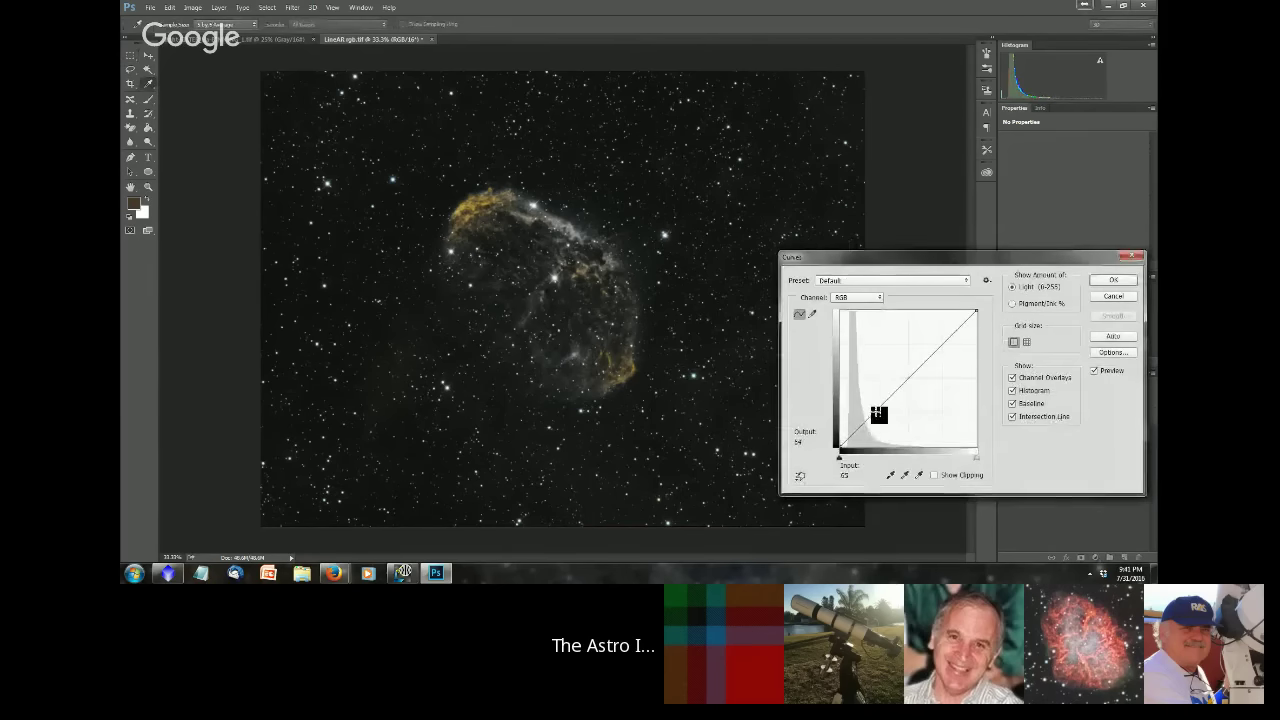
drag(878, 413, 886, 352)
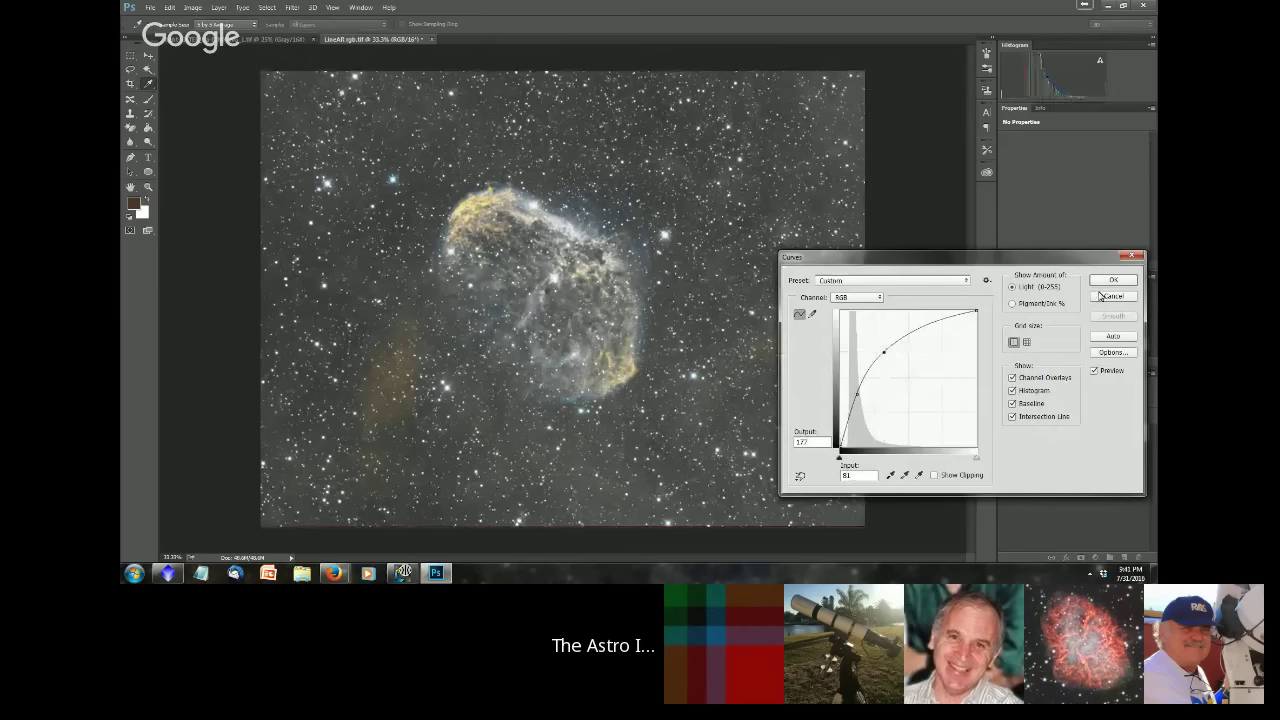
click(1105, 283)
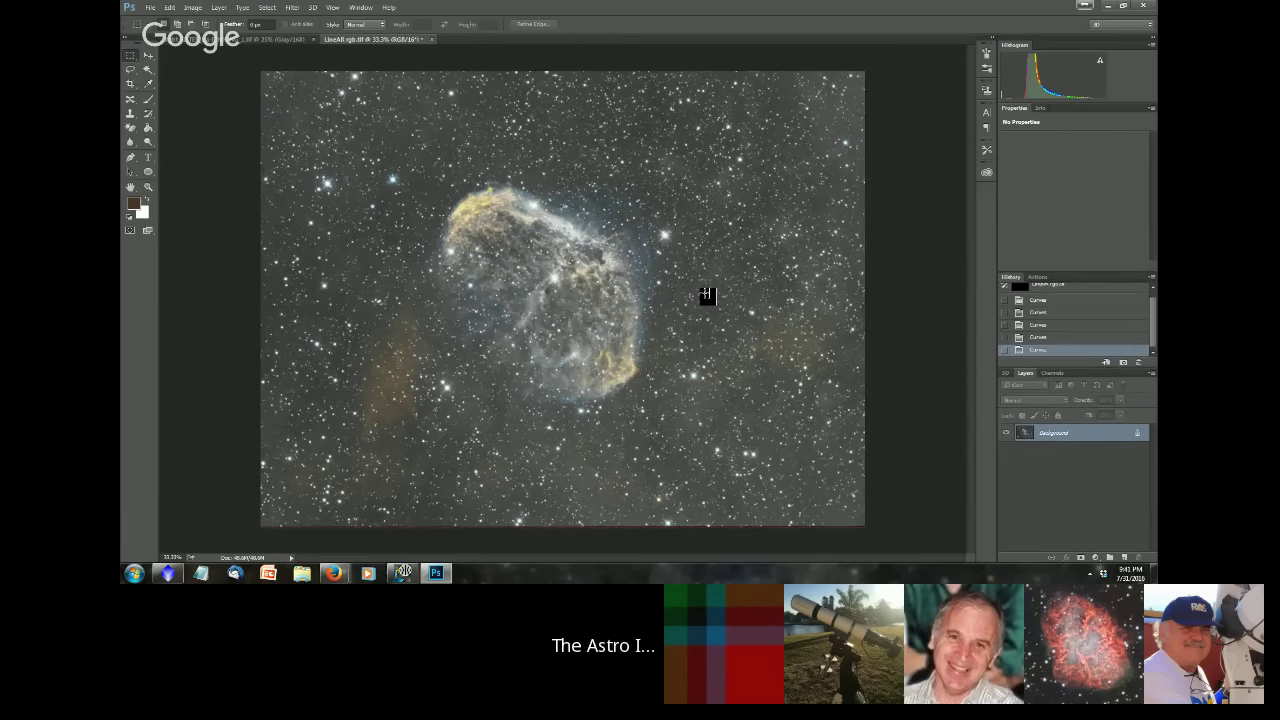
Raise the Curves black point to input 35 to darken the grey sky.
key(ctrl+plus)
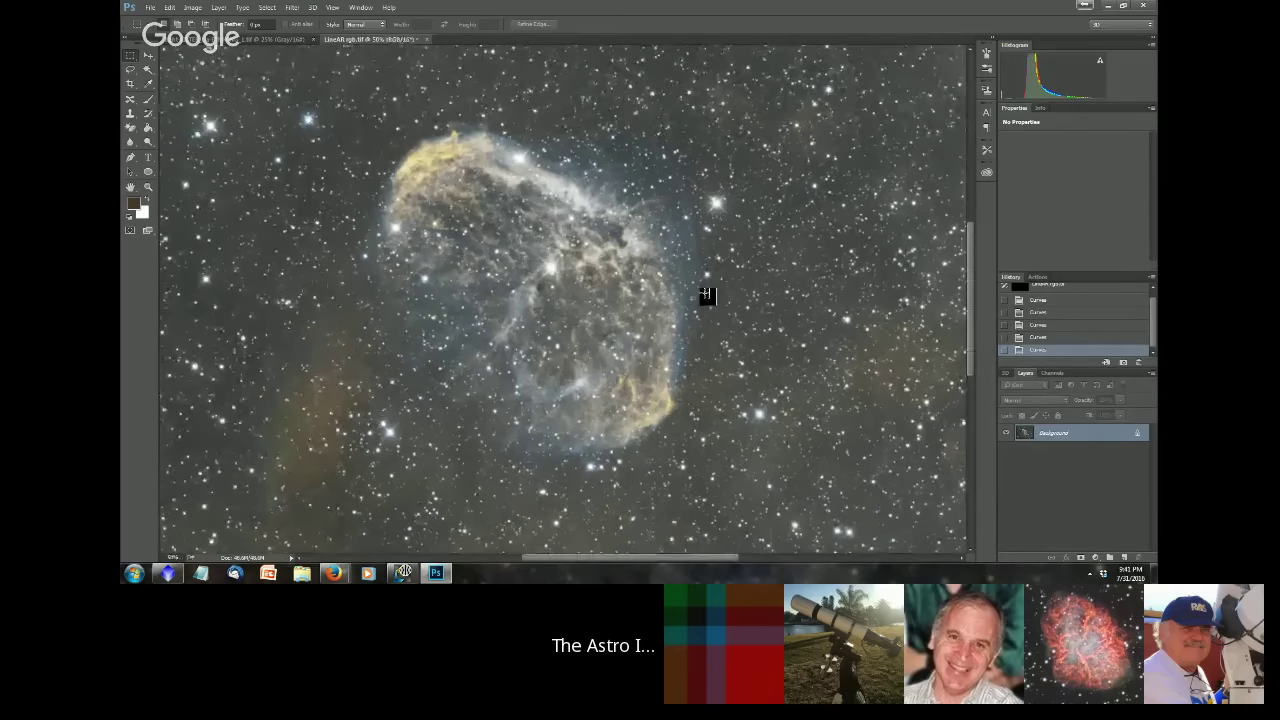
key(ctrl+minus)
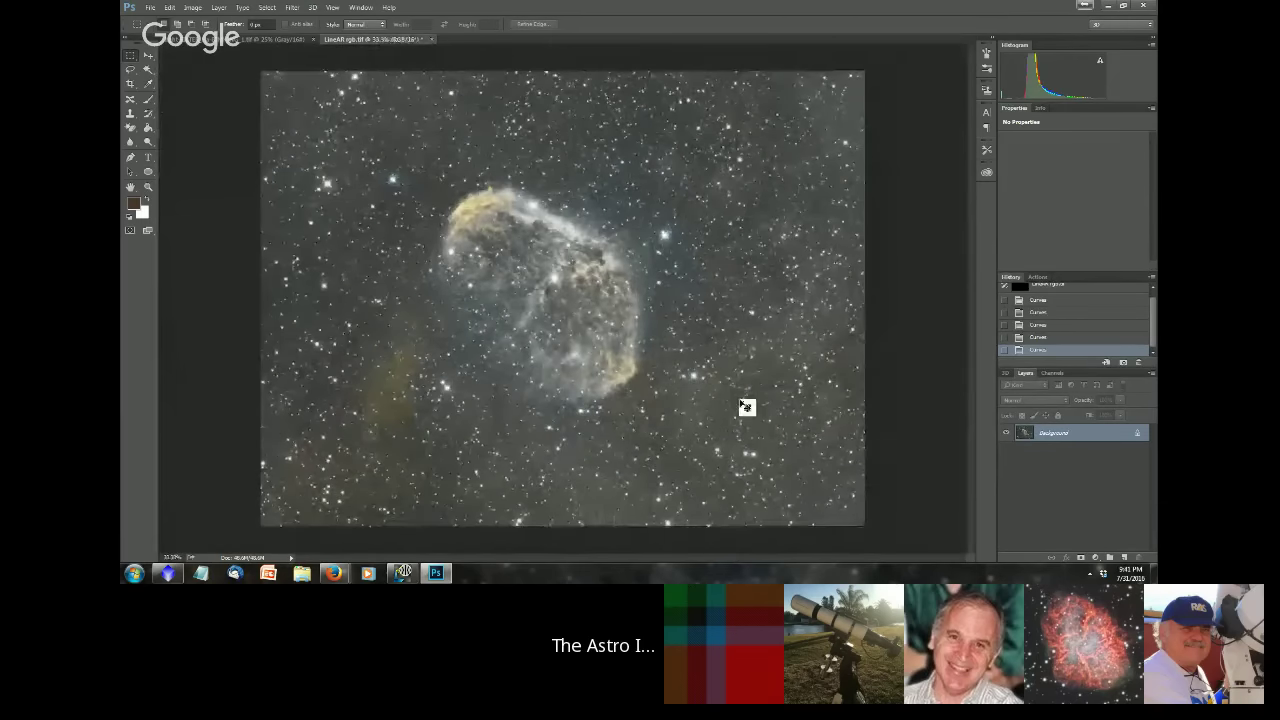
key(ctrl+m)
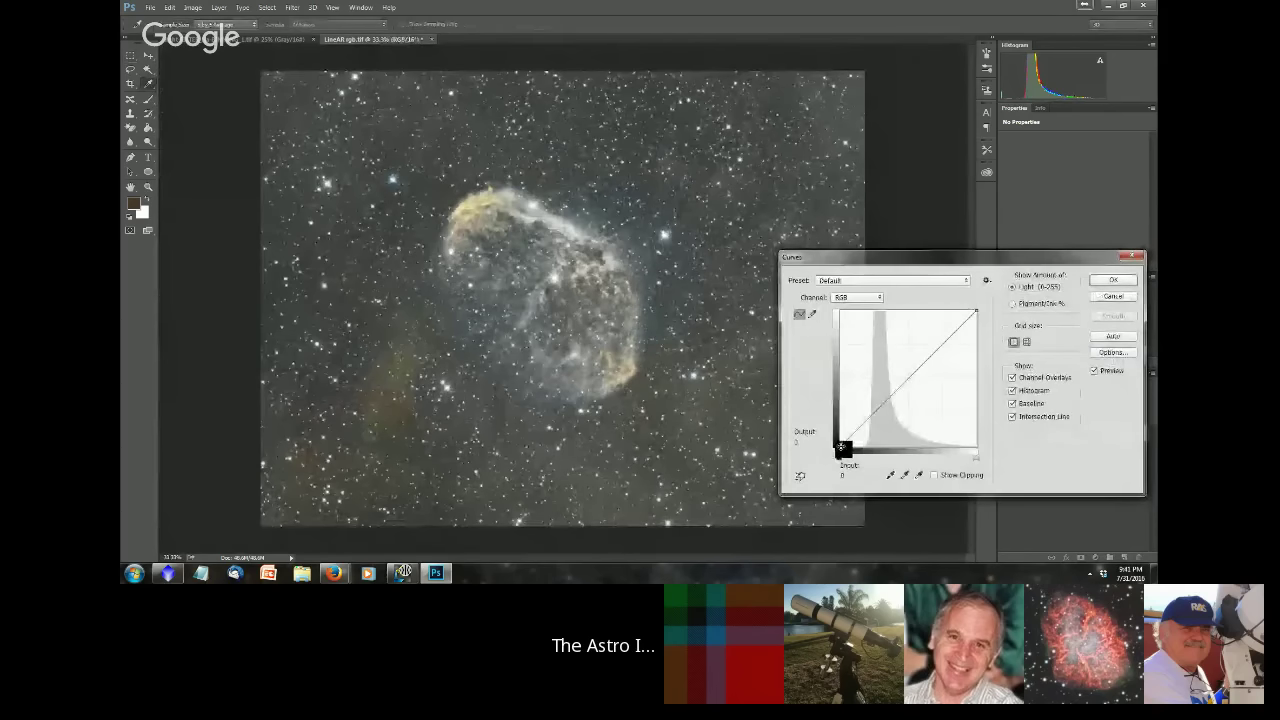
drag(842, 447, 860, 452)
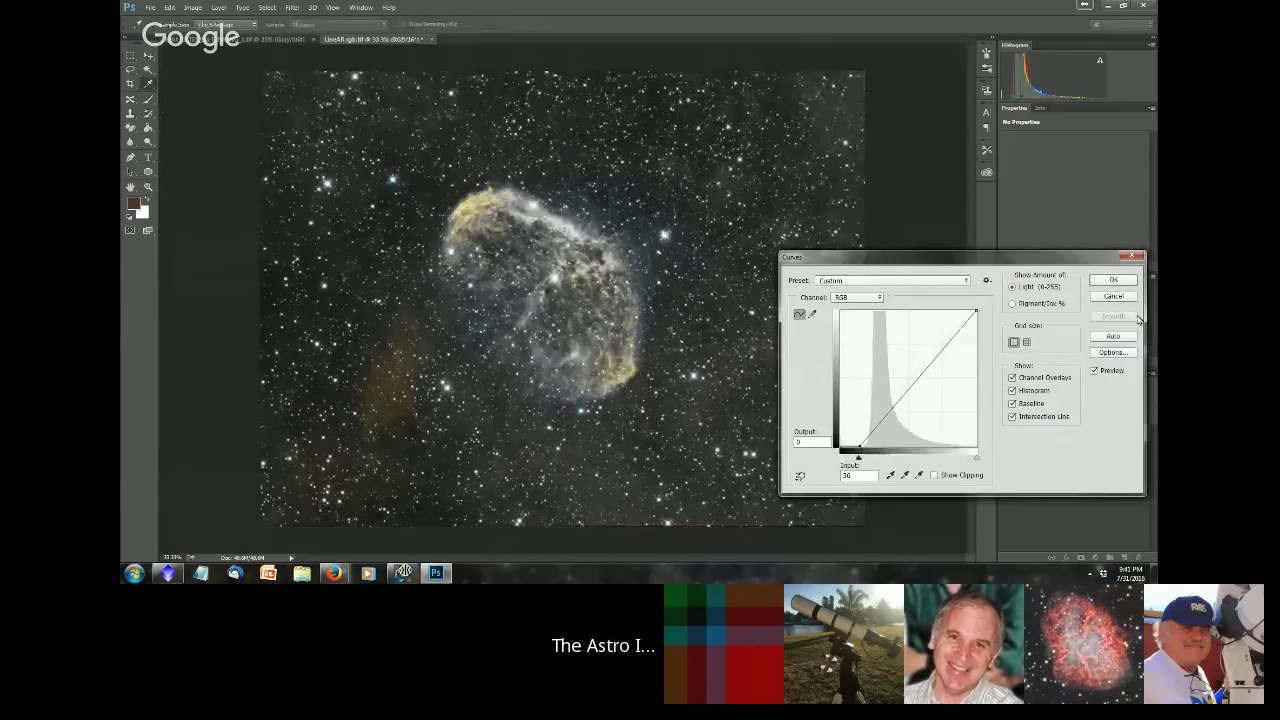
click(1113, 280)
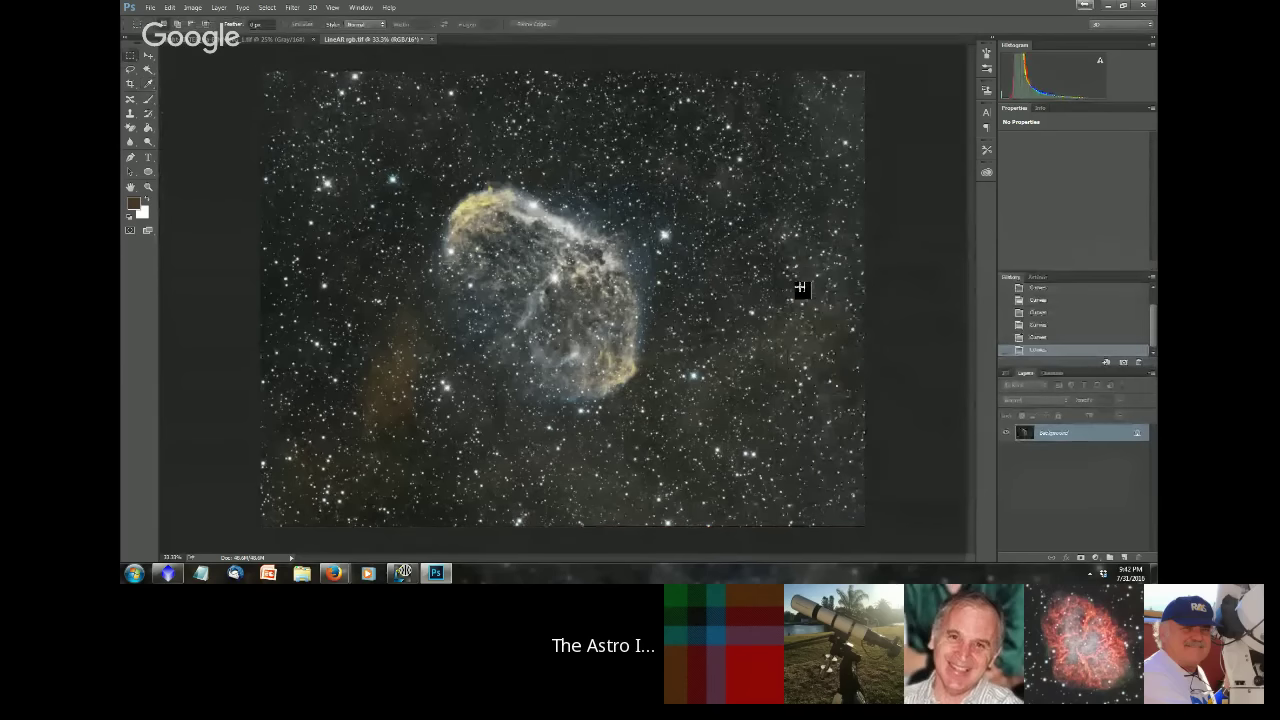
Try a further brightening curve on the nebula, then cancel it as too bright.
key(ctrl+m)
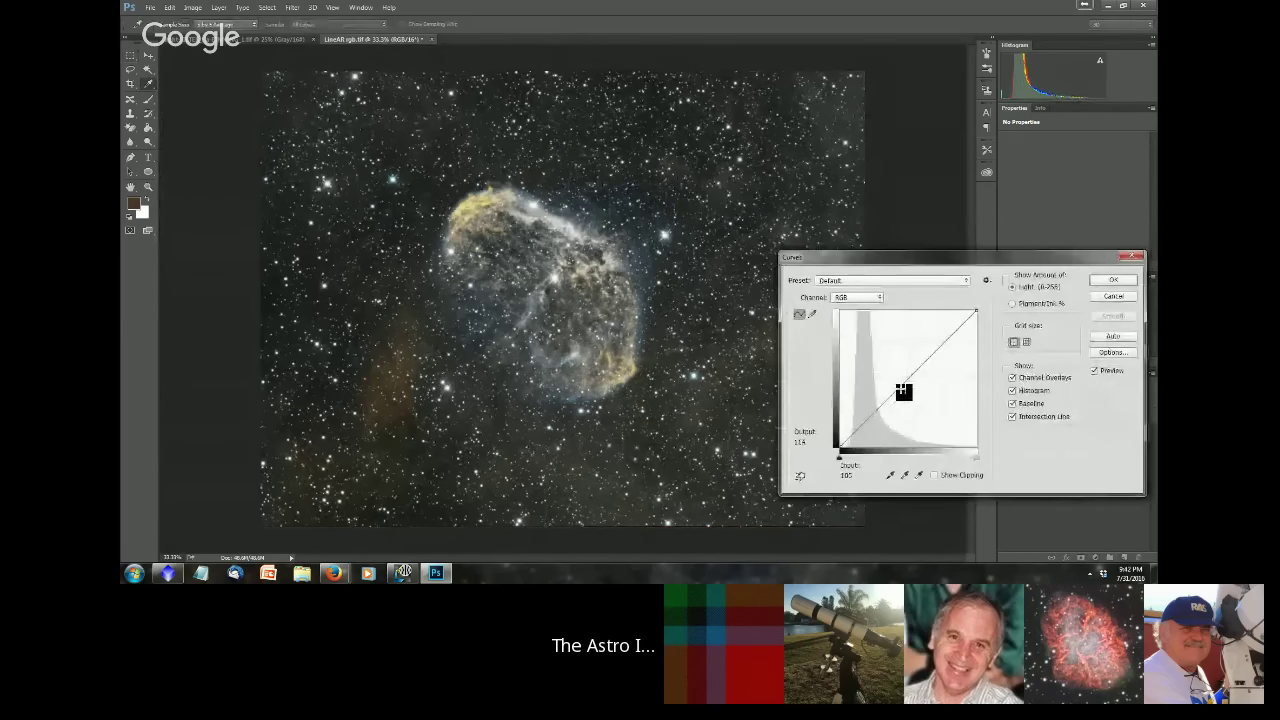
drag(903, 391, 915, 330)
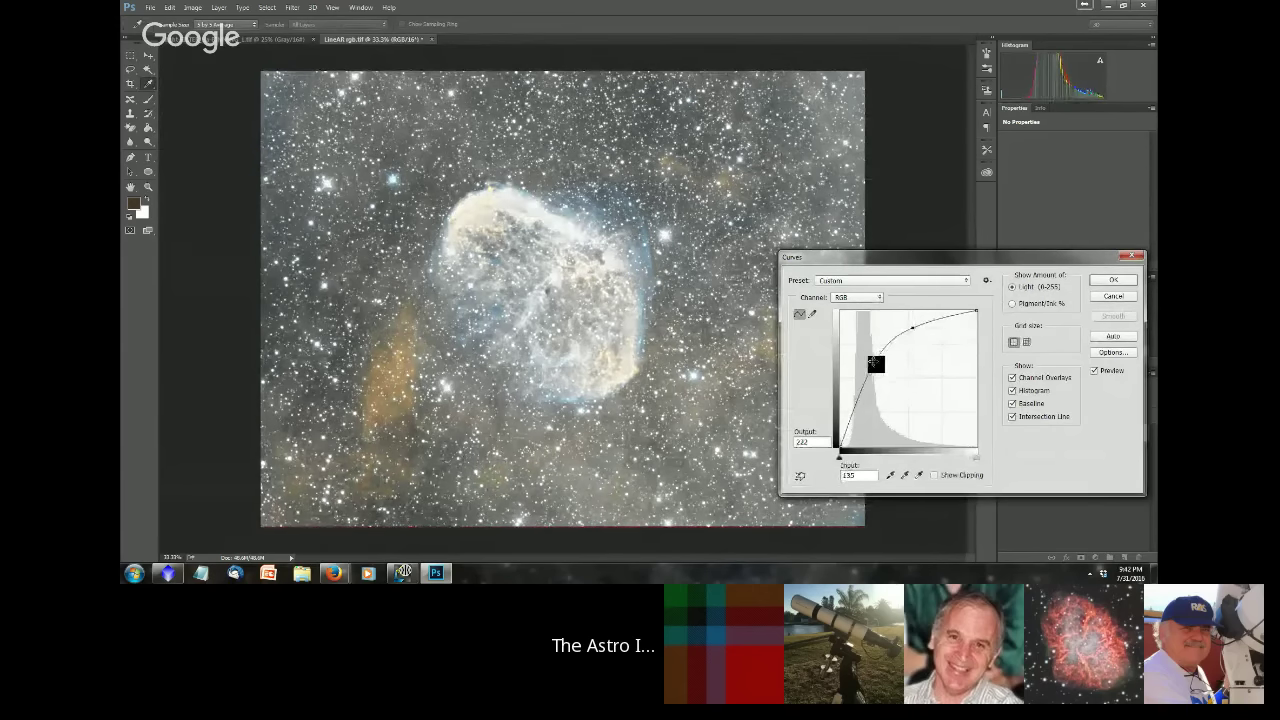
click(1113, 296)
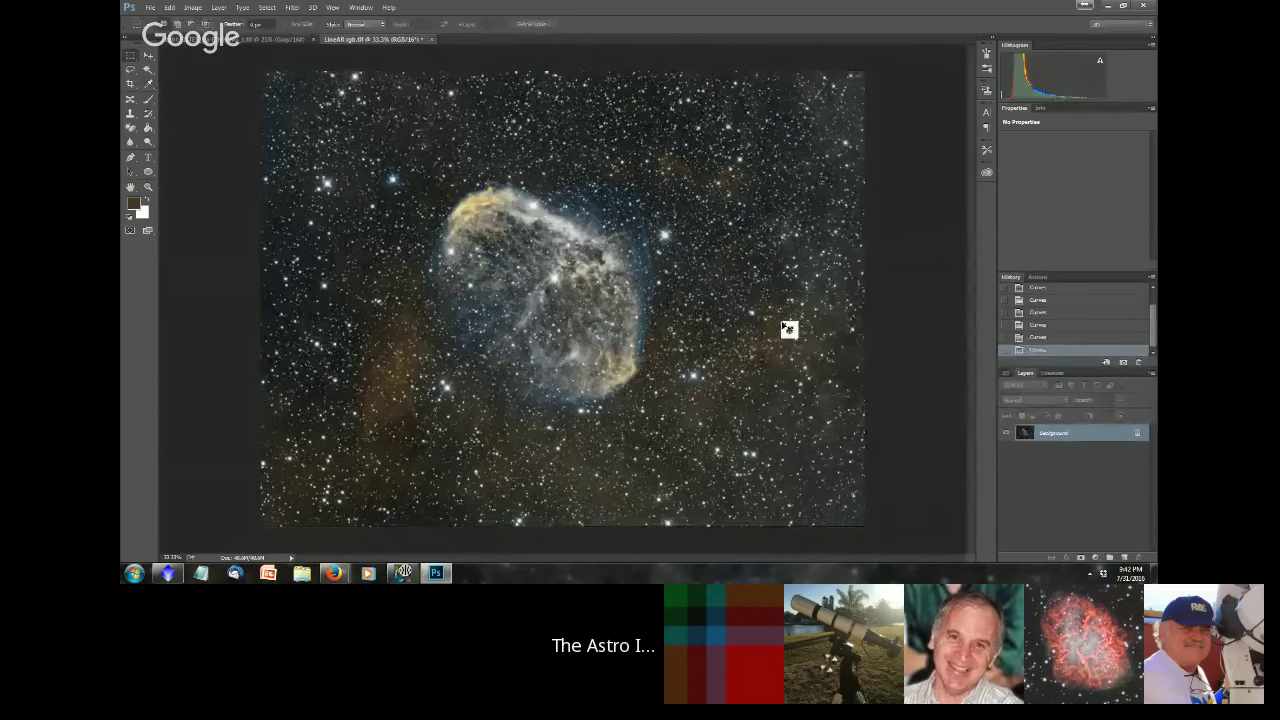
In Curves, trial a brighter midtone point plus white- and black-point nudges, keeping the curve near straight.
key(ctrl+m)
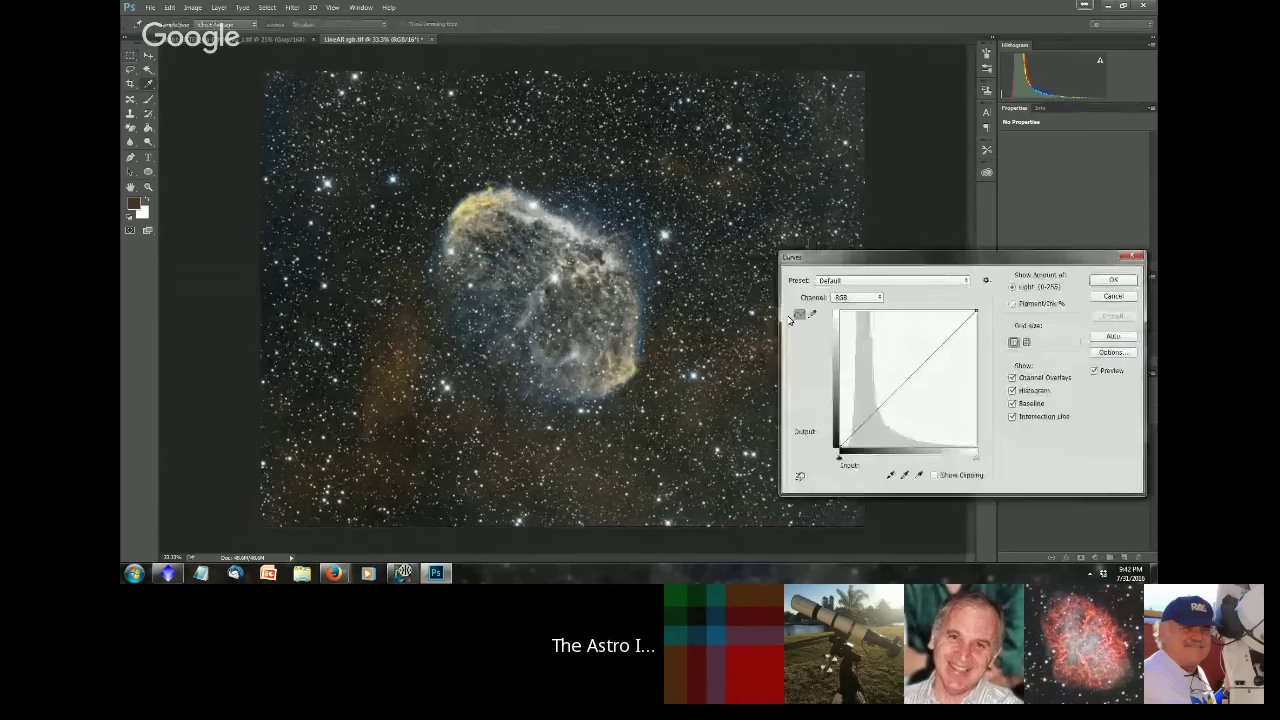
mouse_move(878, 385)
mouse_down()
mouse_move(898, 382)
mouse_move(866, 351)
mouse_move(855, 387)
mouse_move(898, 379)
mouse_up()
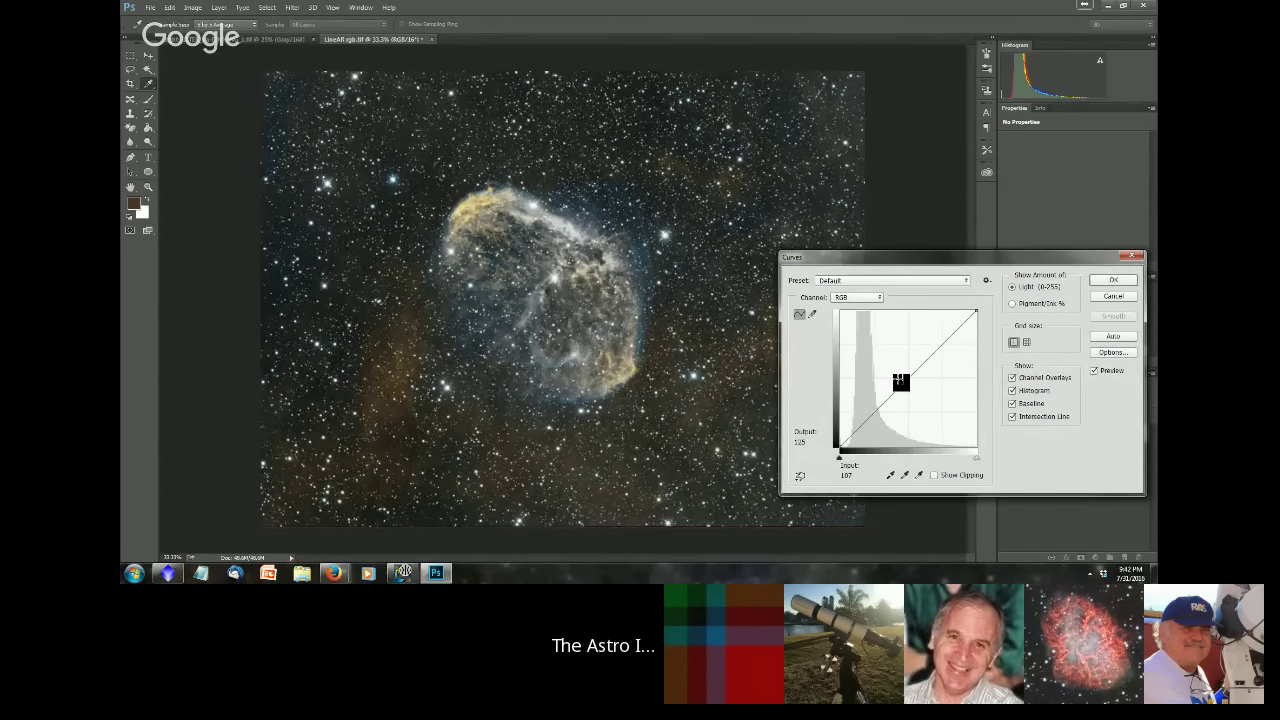
drag(899, 380, 936, 477)
mouse_move(977, 311)
mouse_down()
mouse_move(927, 308)
mouse_move(998, 306)
mouse_up()
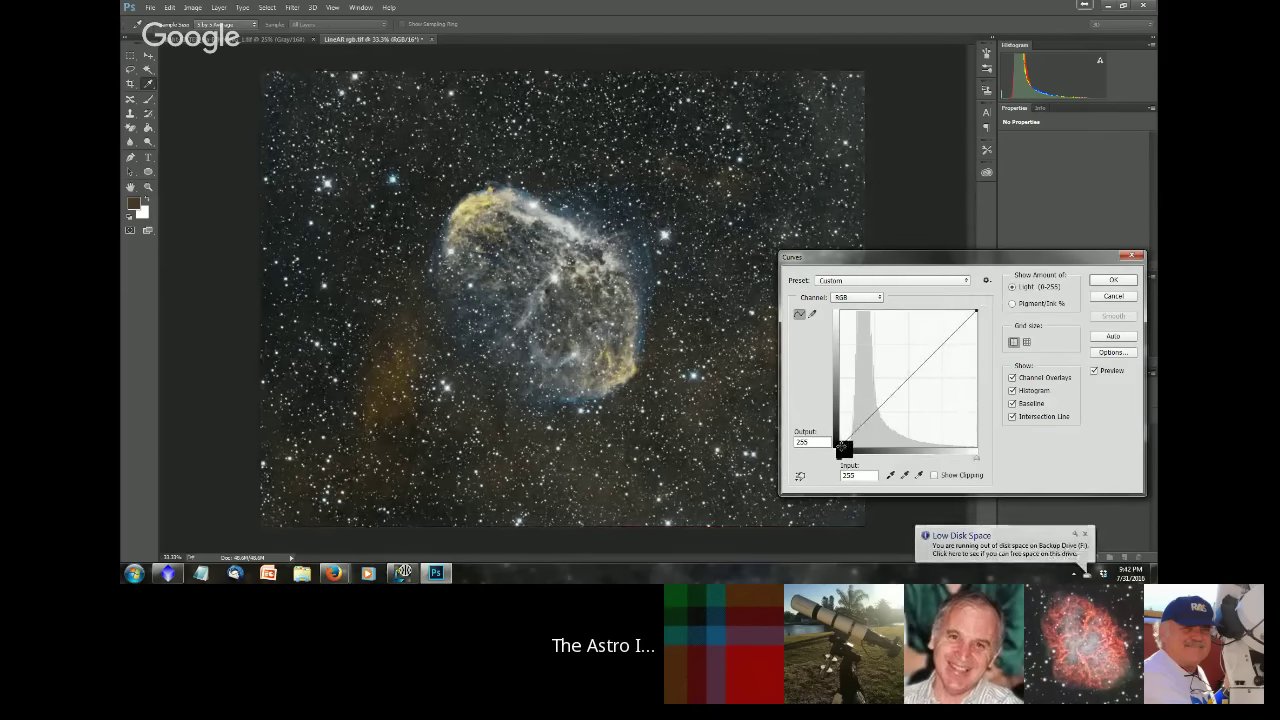
drag(844, 447, 839, 450)
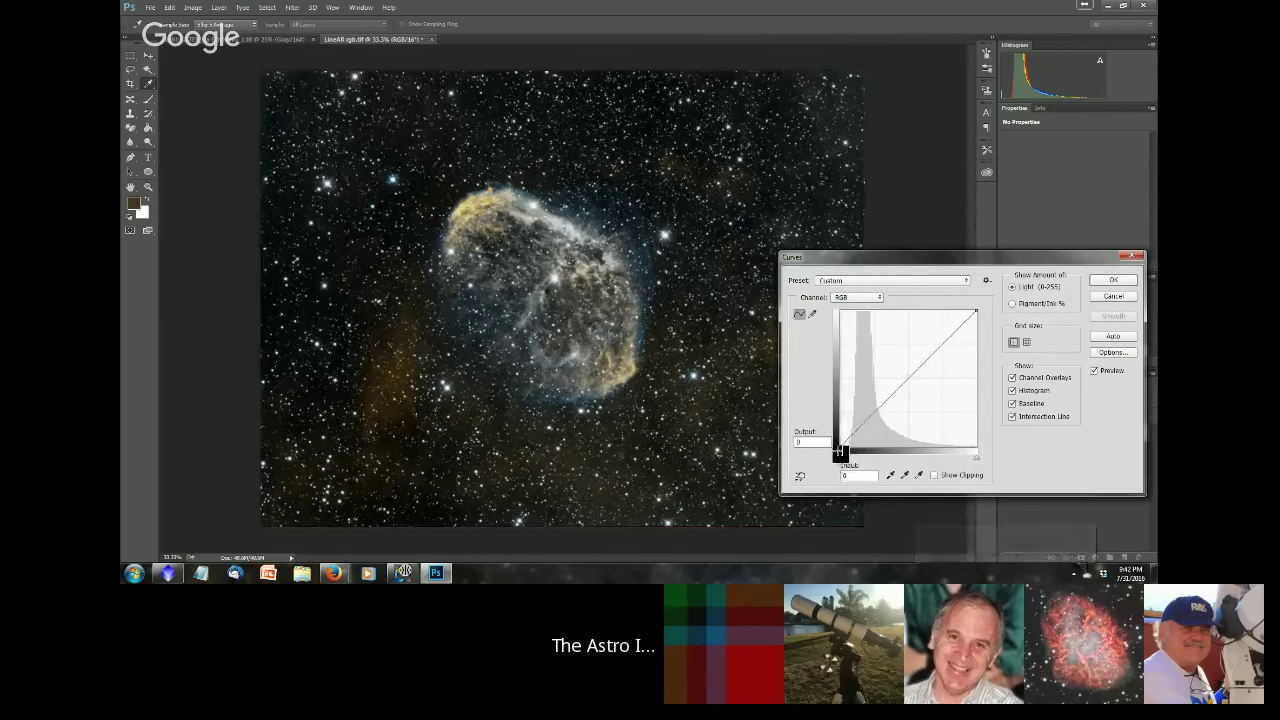
click(935, 476)
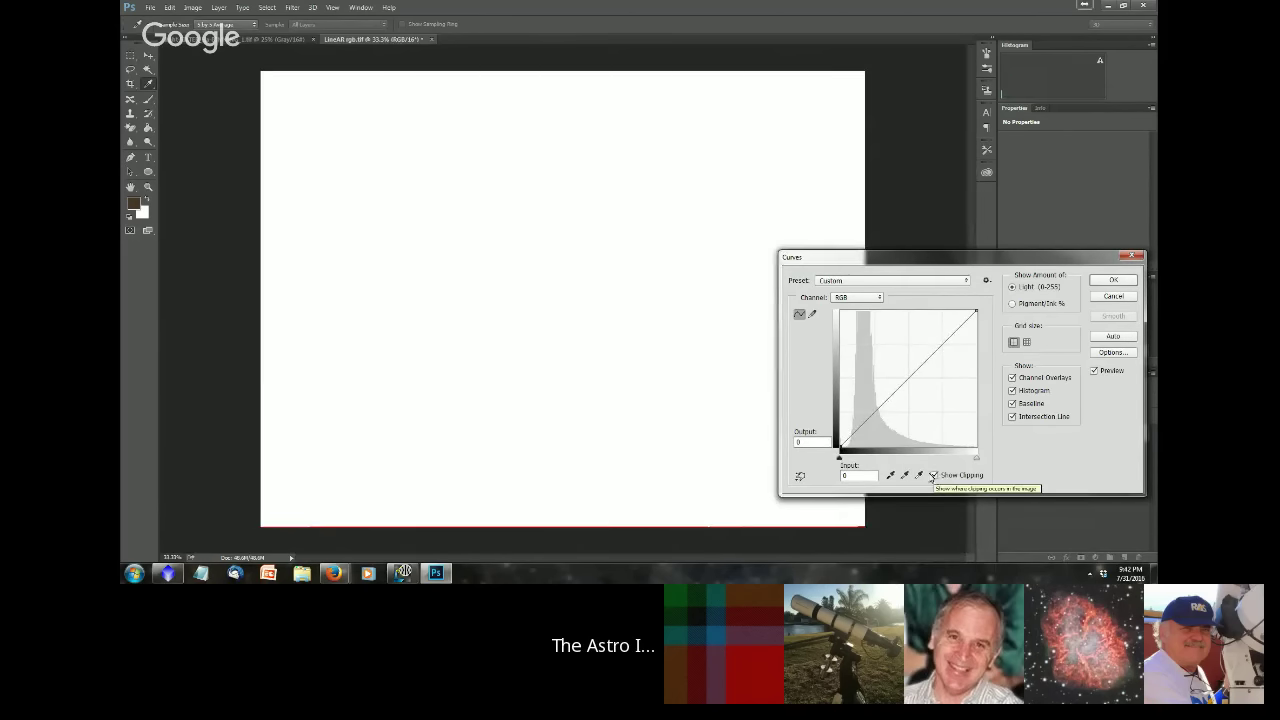
drag(840, 452, 853, 455)
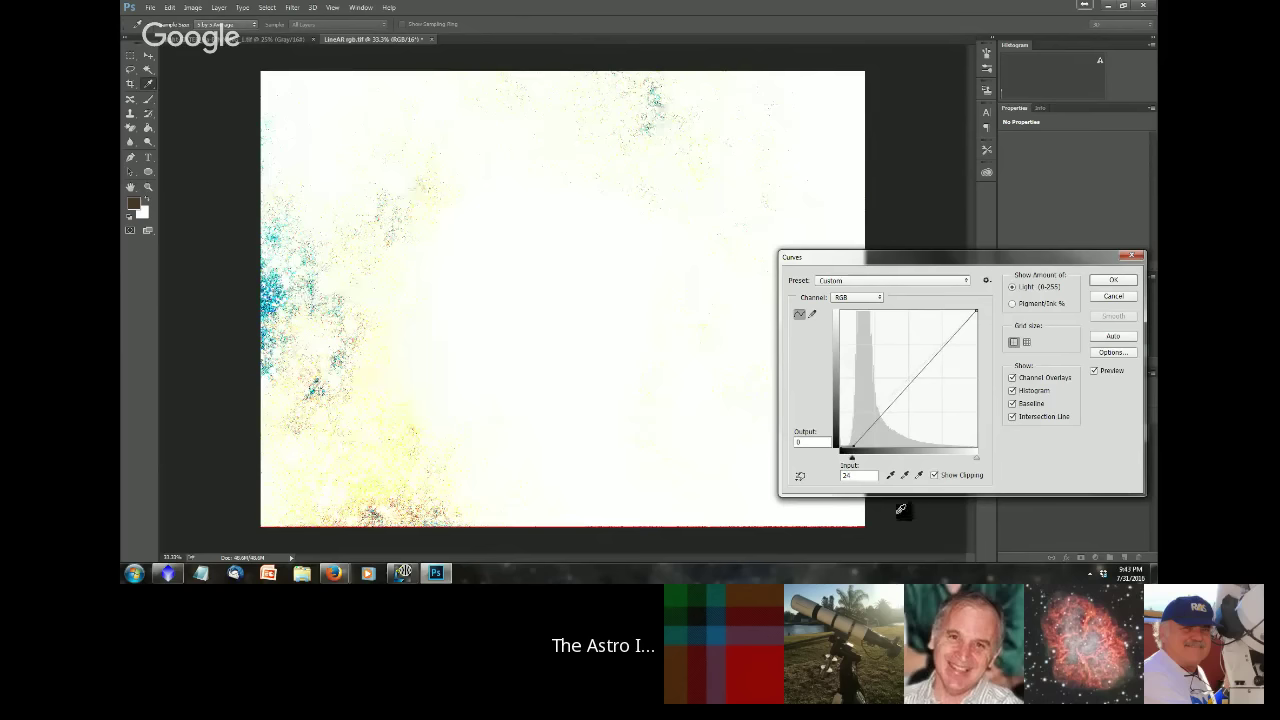
drag(853, 447, 845, 449)
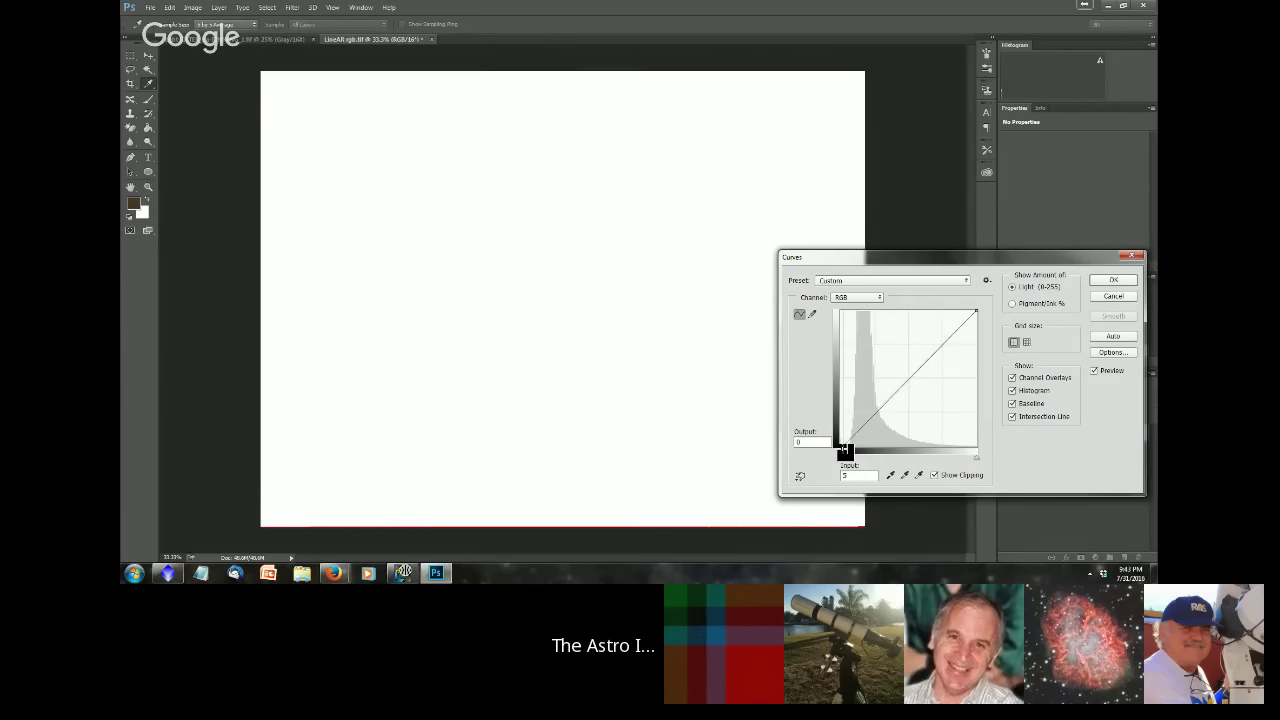
click(934, 476)
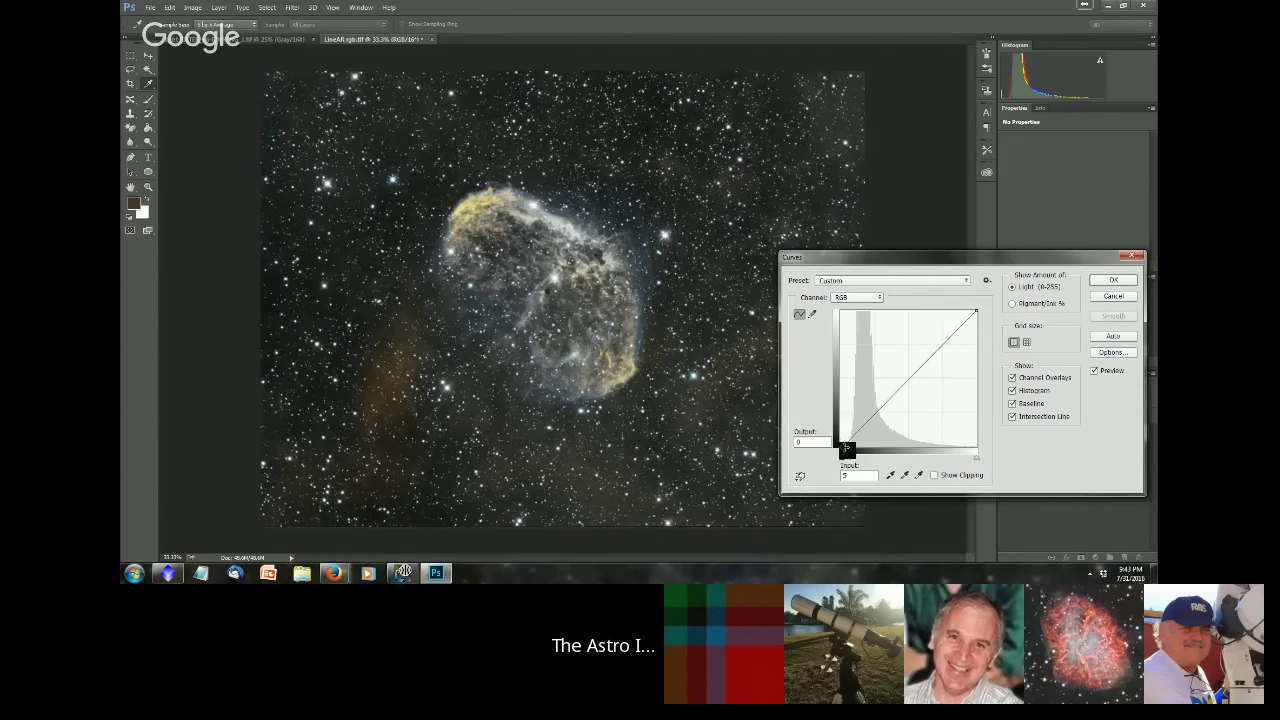
drag(846, 450, 831, 449)
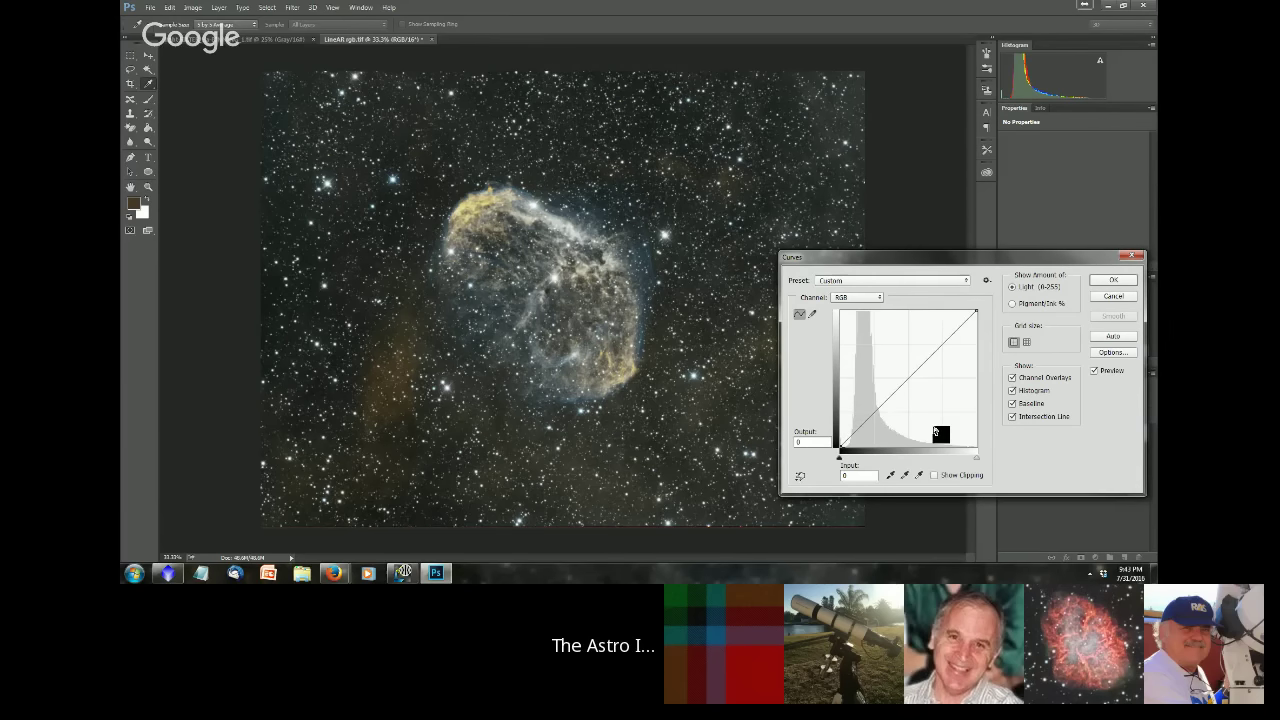
Cancel Curves, compare History states, and return to the earlier darker state before reopening Curves.
click(1120, 297)
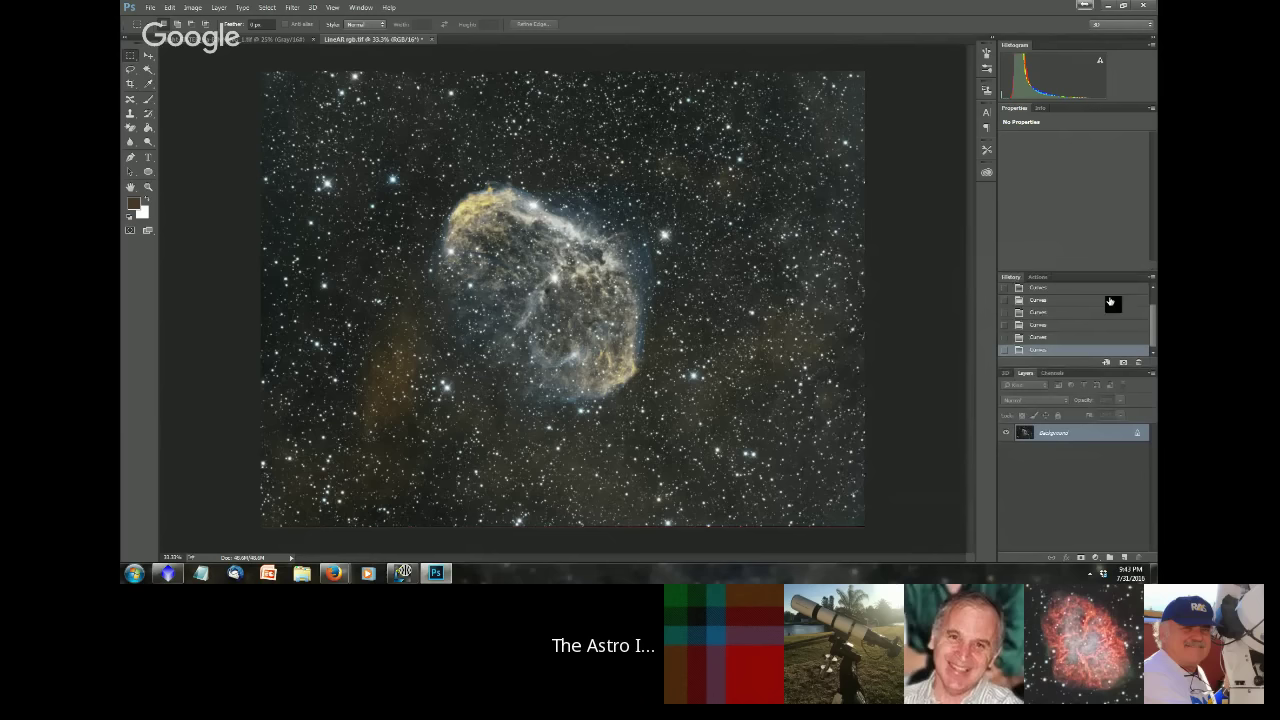
click(1038, 338)
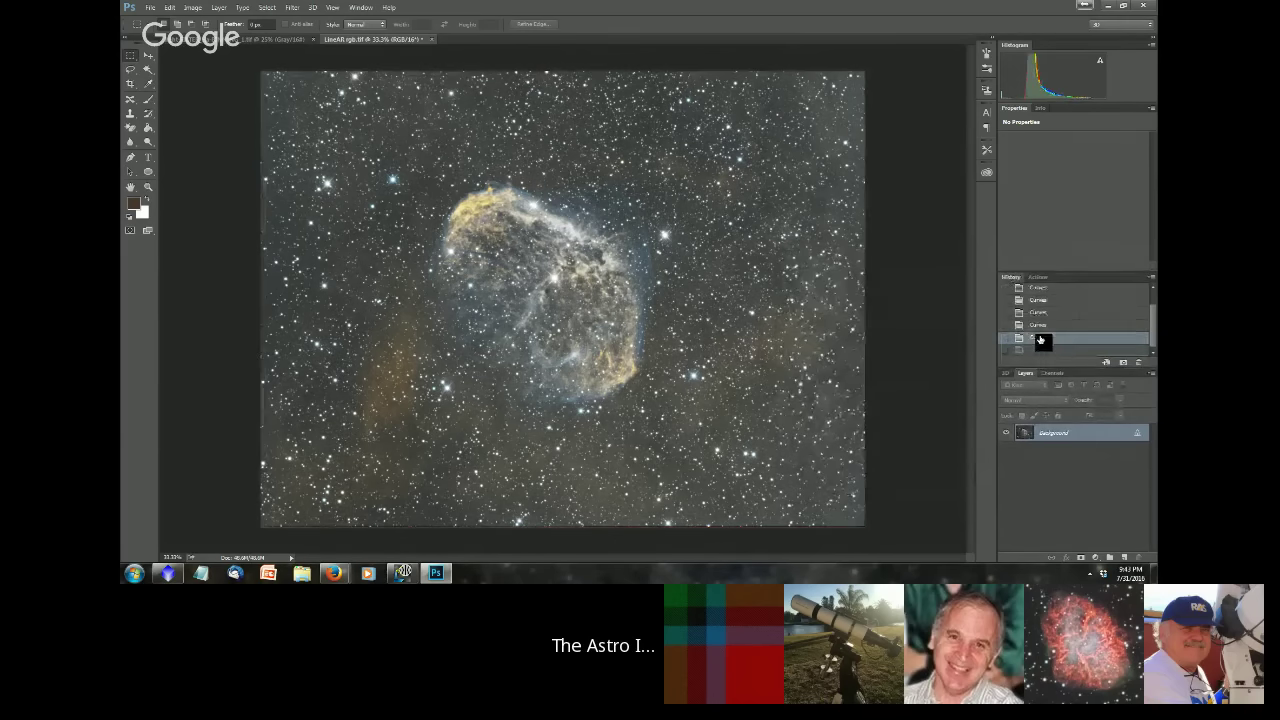
click(1038, 325)
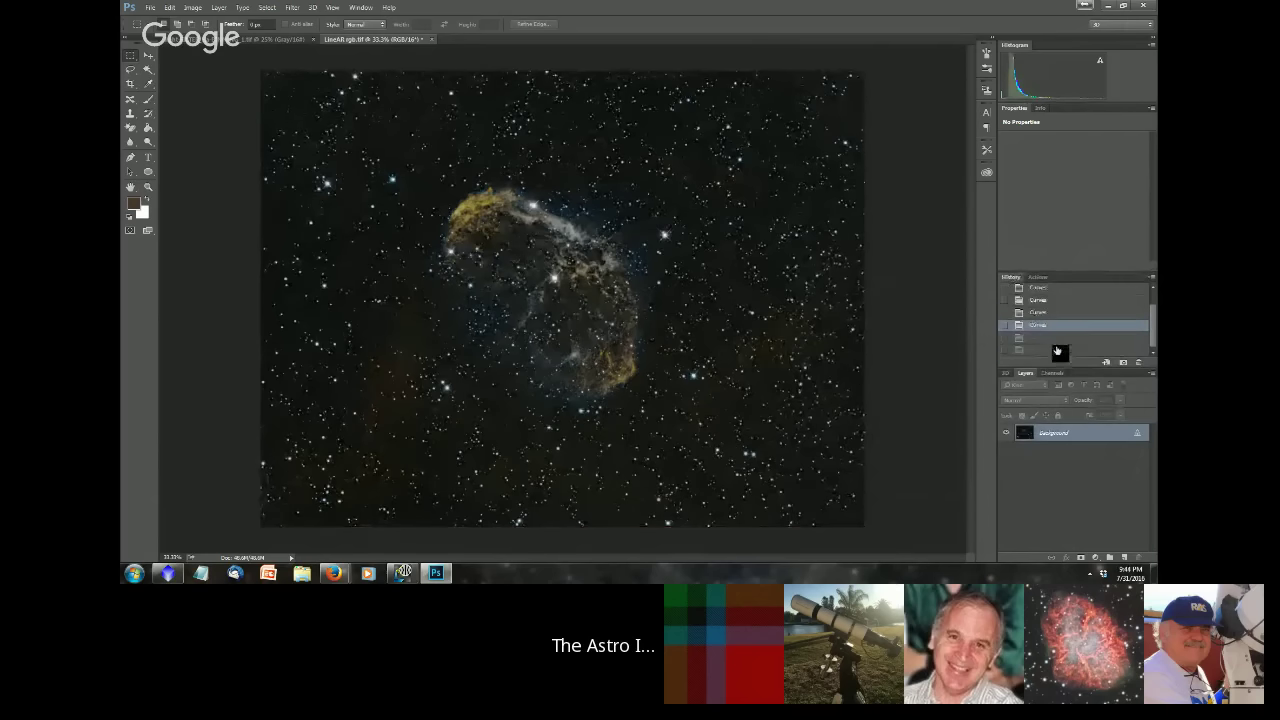
click(1038, 338)
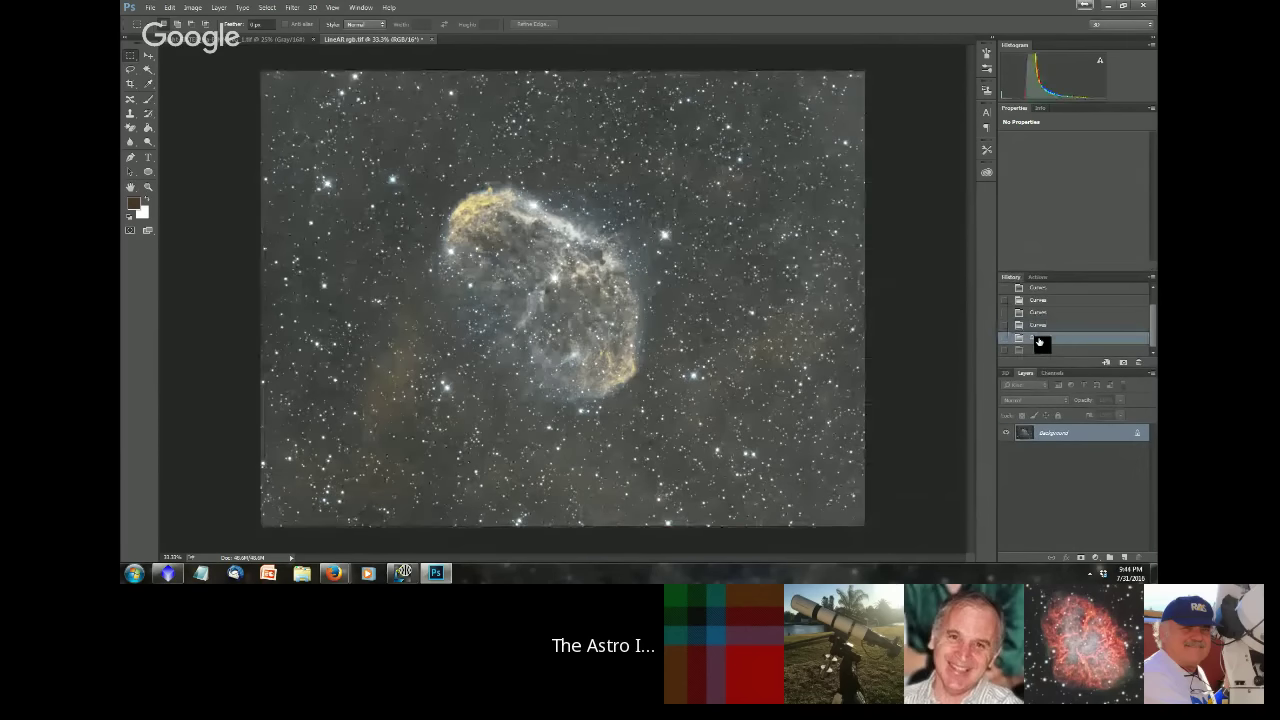
click(1038, 325)
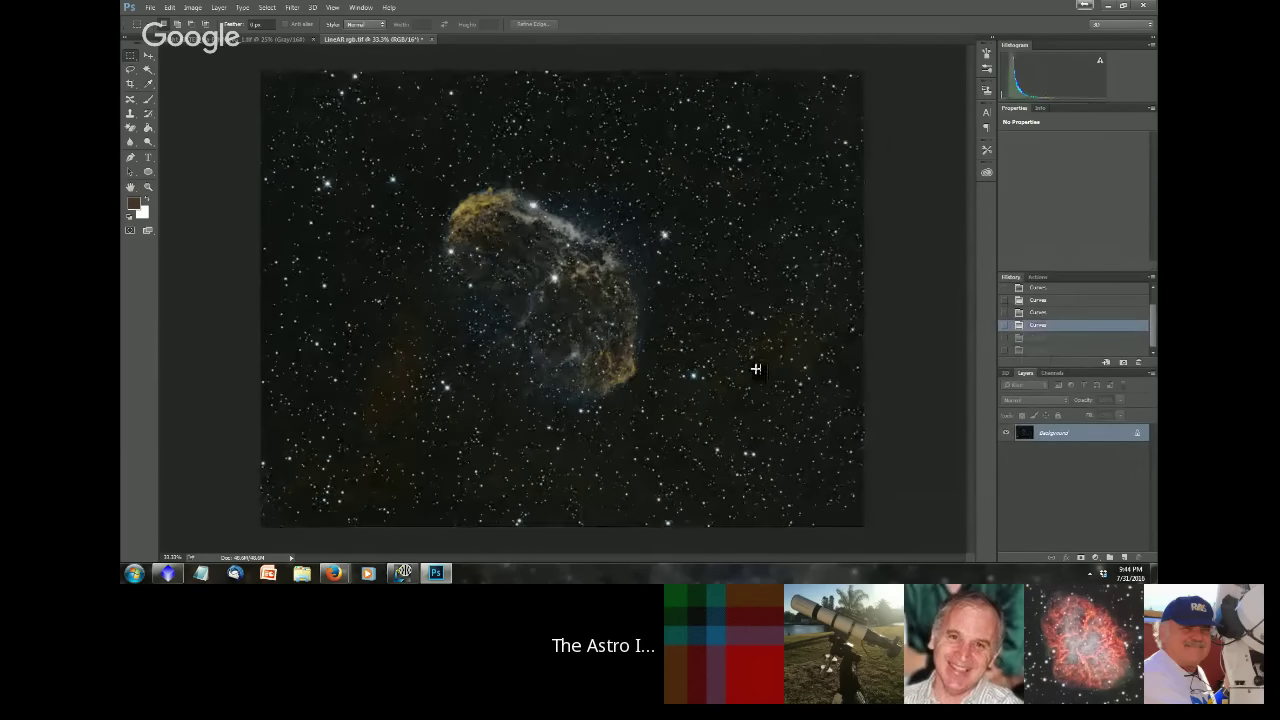
key(ctrl+m)
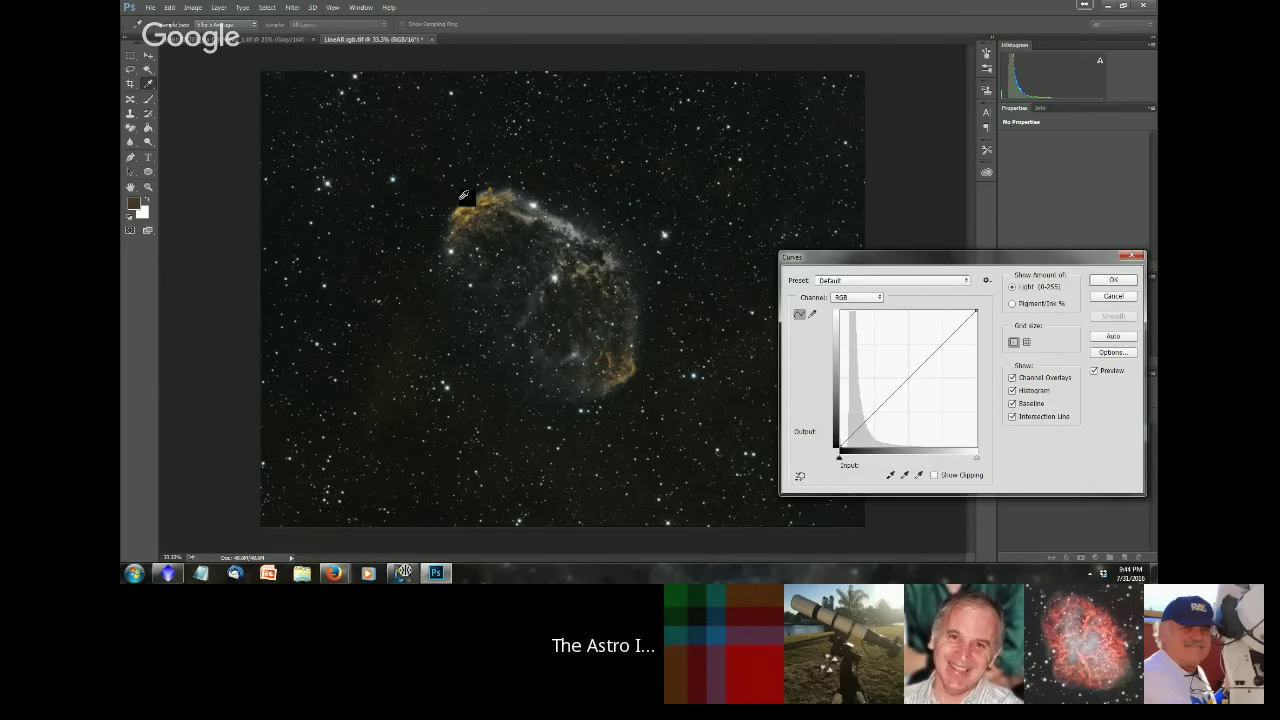
ctrl+click(851, 508)
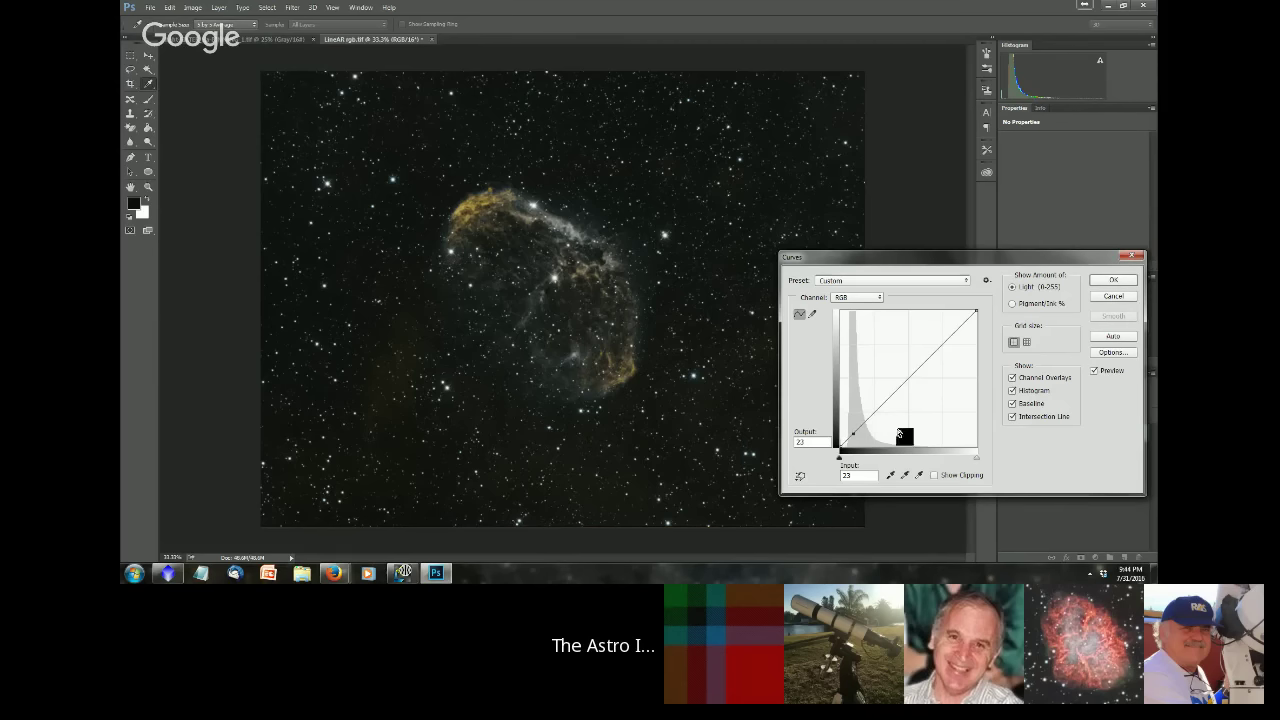
click(1113, 297)
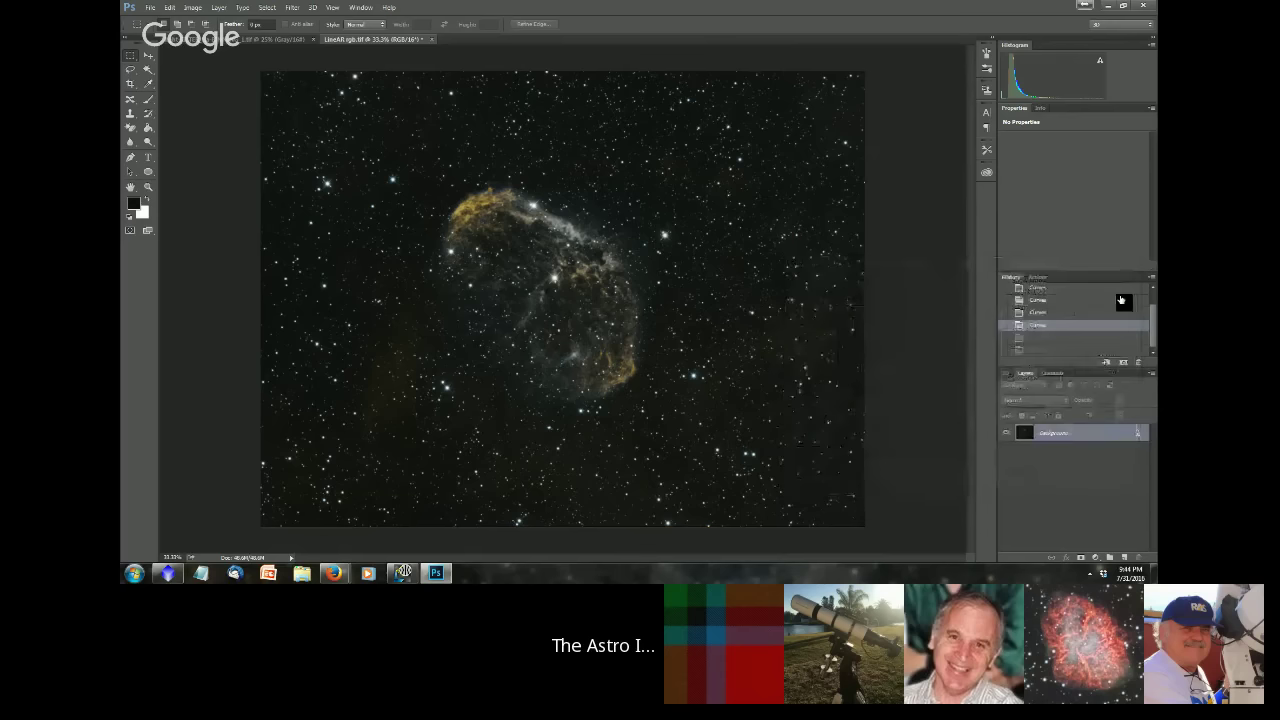
key(ctrl+m)
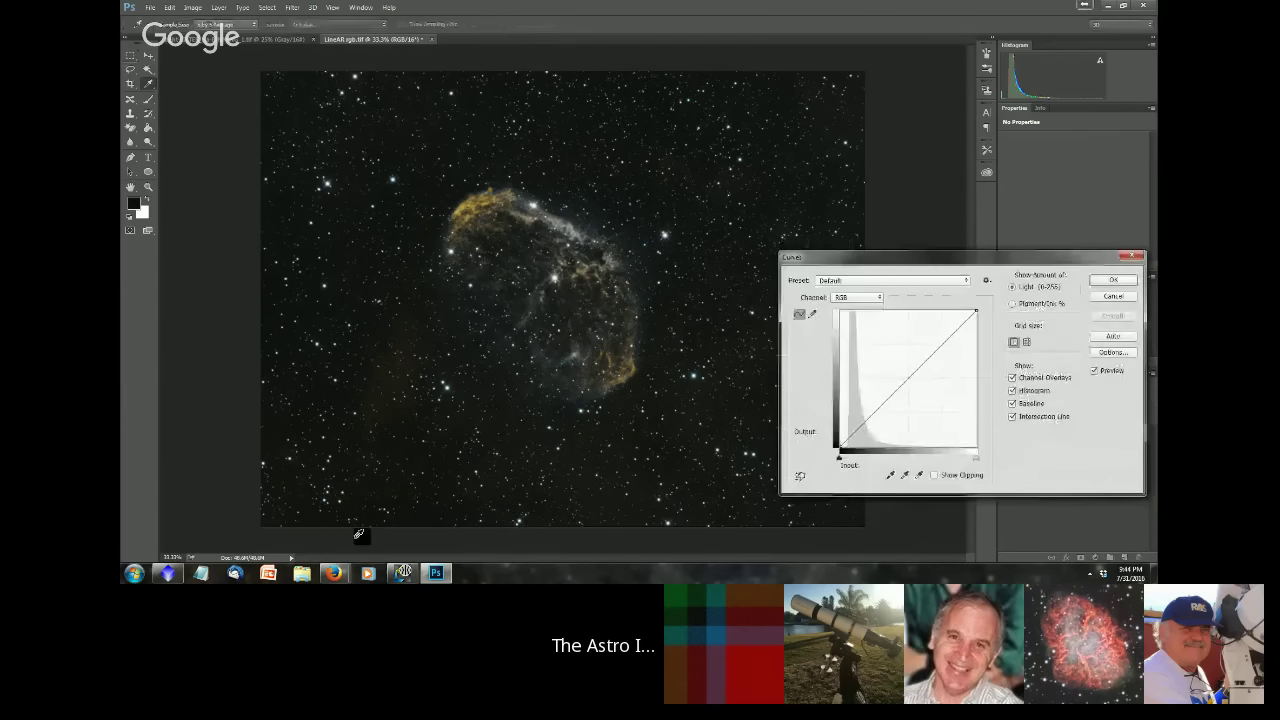
Sample the dark background onto the curve and nudge that point up and back down.
ctrl+click(273, 76)
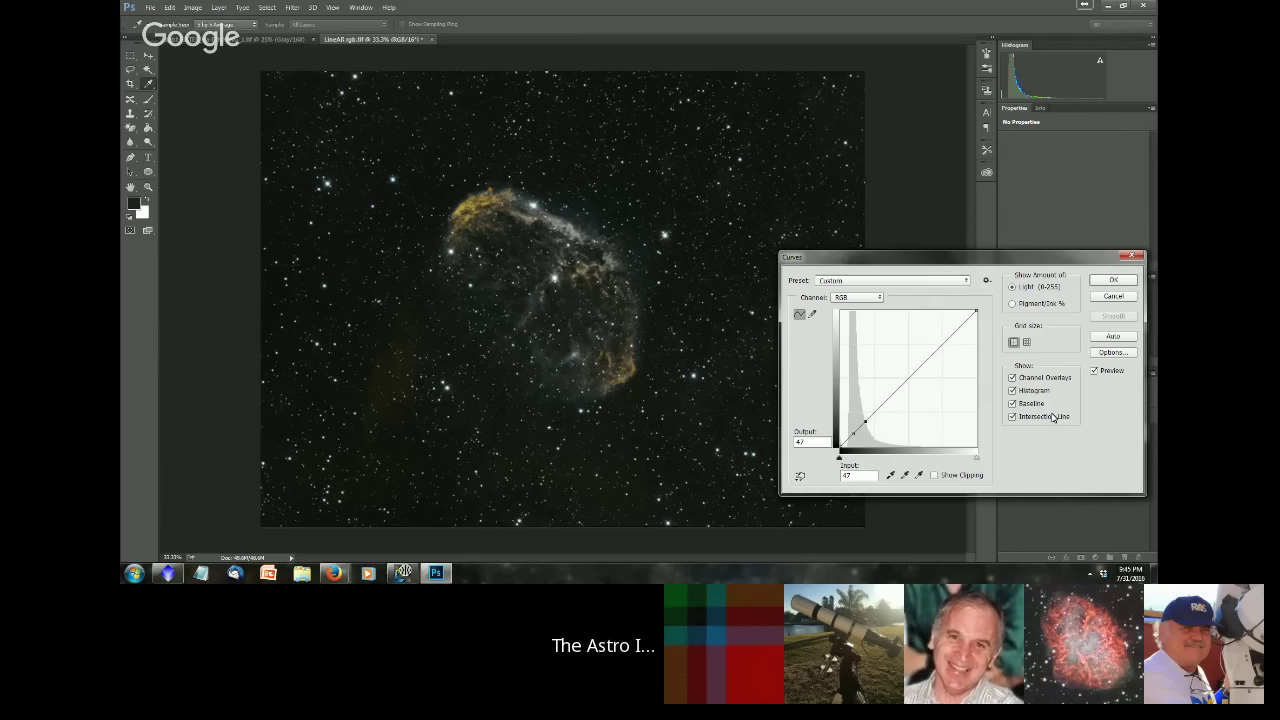
key(Up)
key(Up)
key(Up)
key(Up)
key(Up)
key(Up)
key(Up)
key(Up)
key(Up)
key(Up)
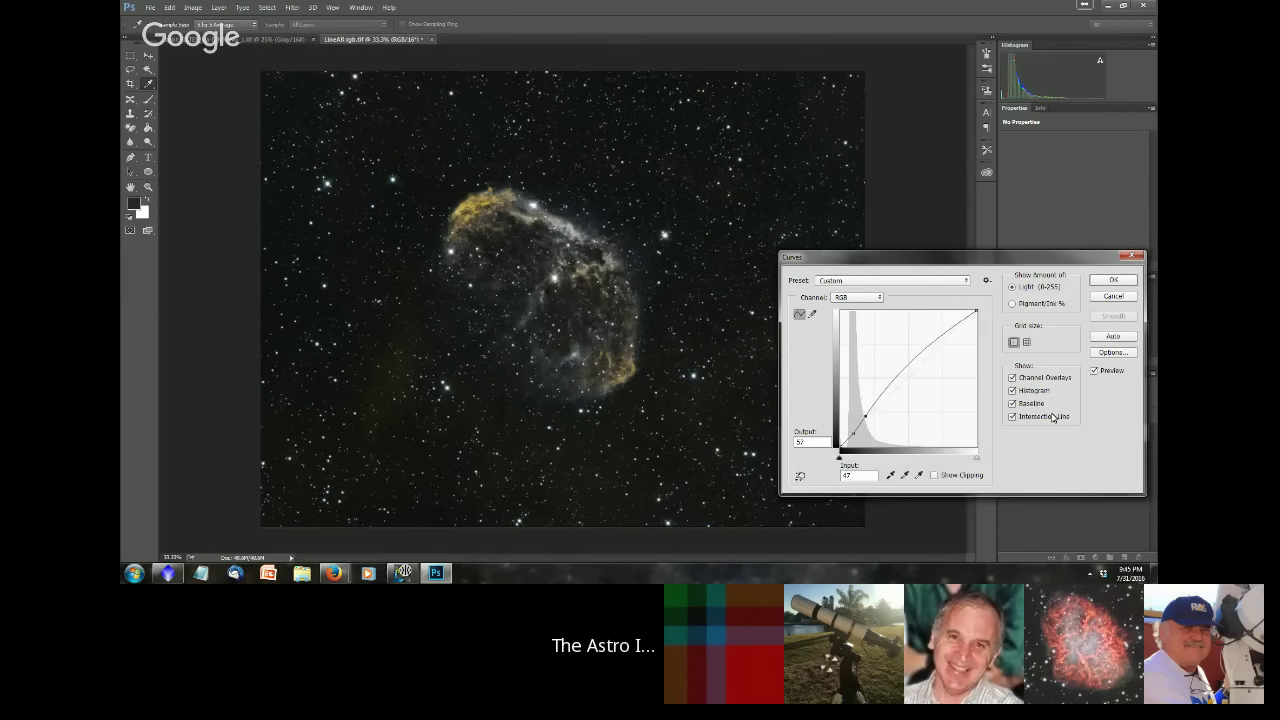
key(Up)
key(Up)
key(Up)
key(Up)
key(Up)
key(Up)
key(Up)
key(Up)
key(Up)
key(Up)
key(Up)
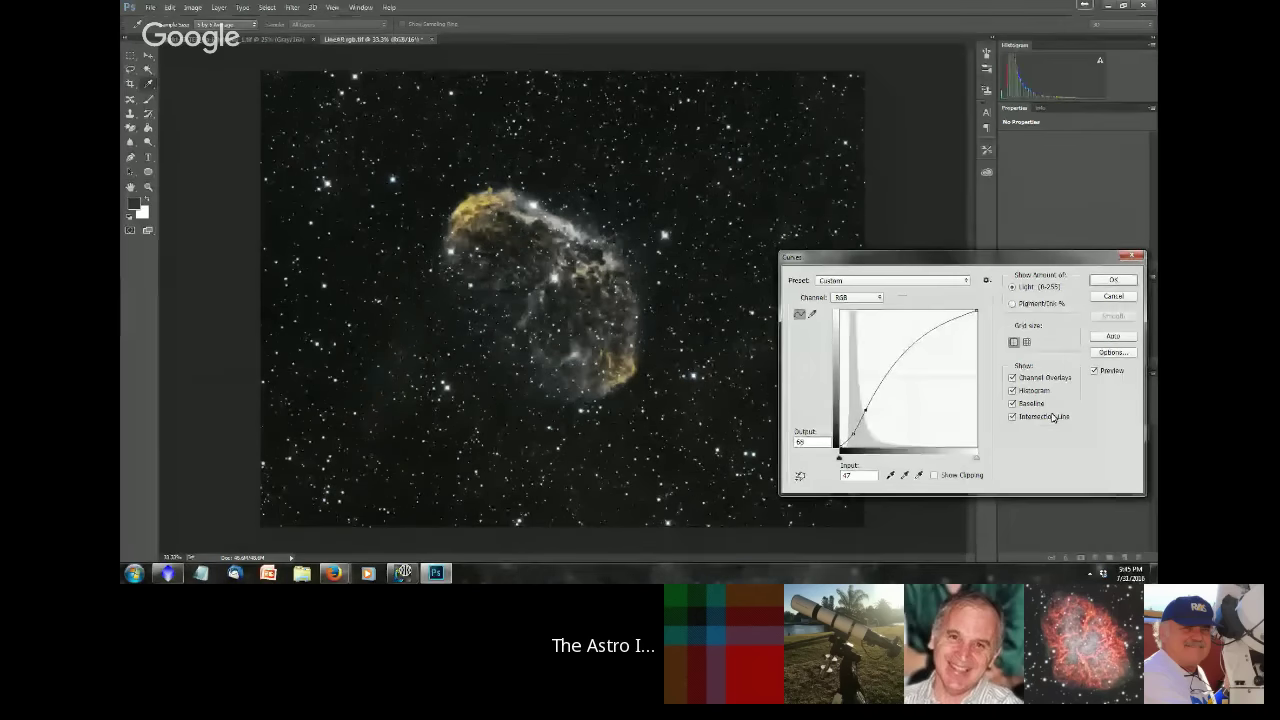
key(Down)
key(Down)
key(Down)
key(Down)
key(Down)
key(Down)
key(Down)
key(Down)
key(Down)
key(Down)
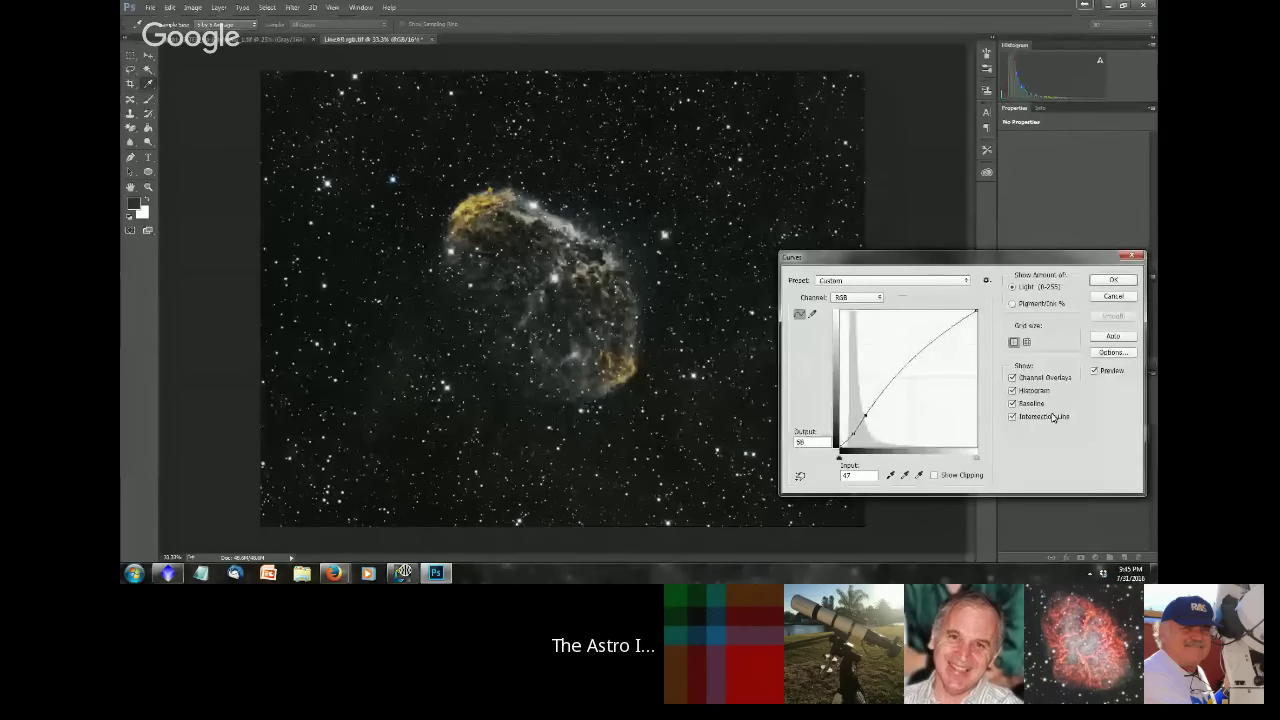
key(Down)
key(Down)
key(Down)
key(Down)
key(Down)
key(Down)
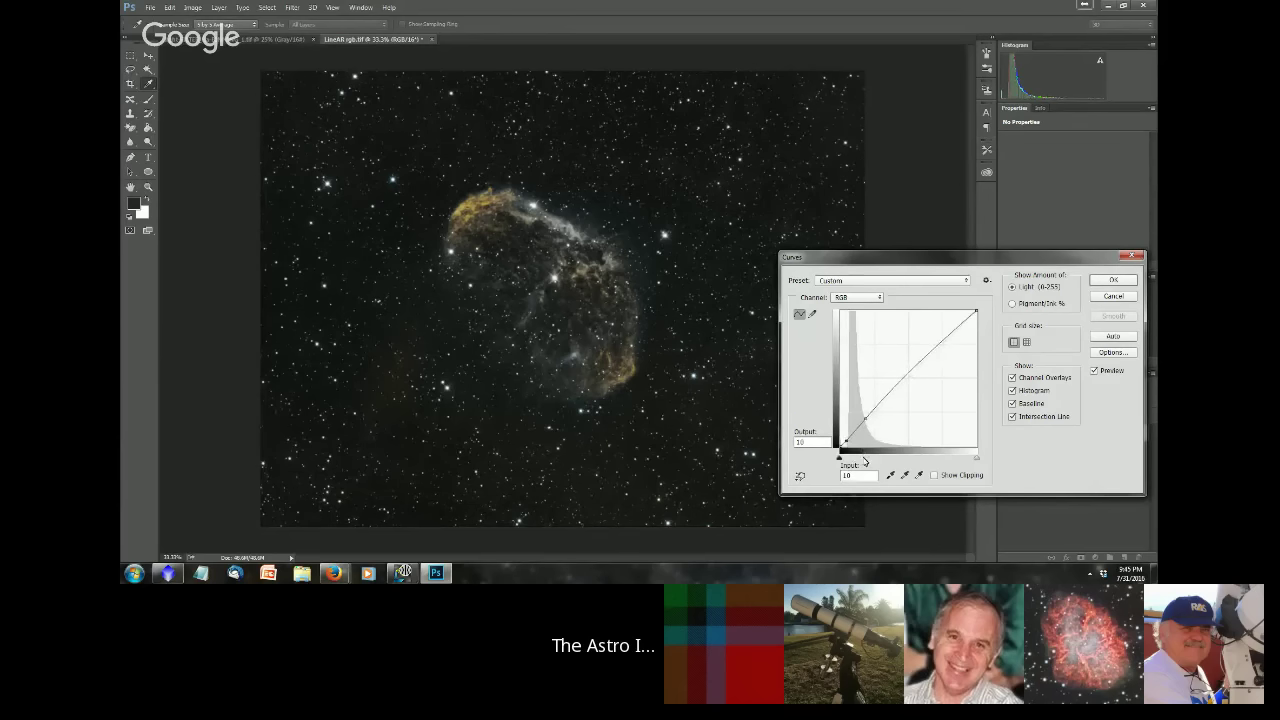
Raise a point at input 47, bow the upper curve upward, then cancel the trial curve.
click(866, 417)
key(Up)
key(Up)
key(Up)
key(Up)
key(Up)
key(Up)
key(Up)
key(Up)
key(Up)
key(Up)
key(Up)
key(Up)
key(Up)
key(Up)
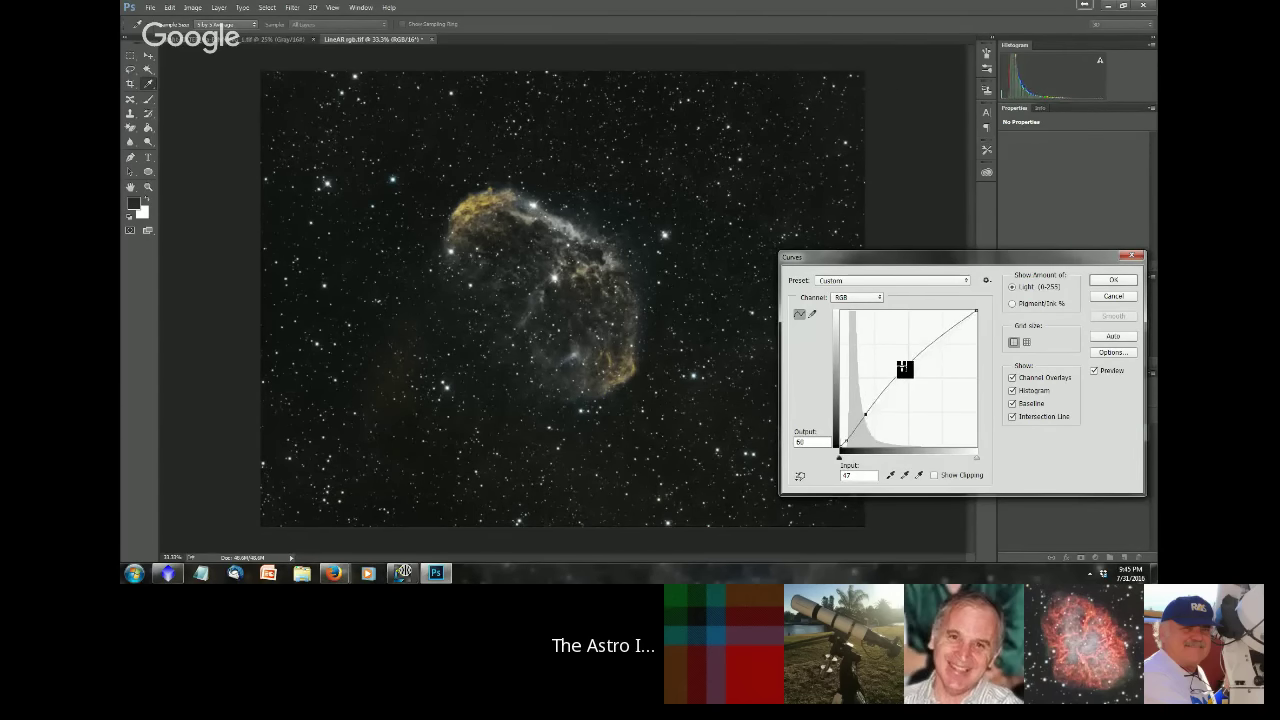
key(Up)
key(Up)
key(Up)
key(Up)
key(Up)
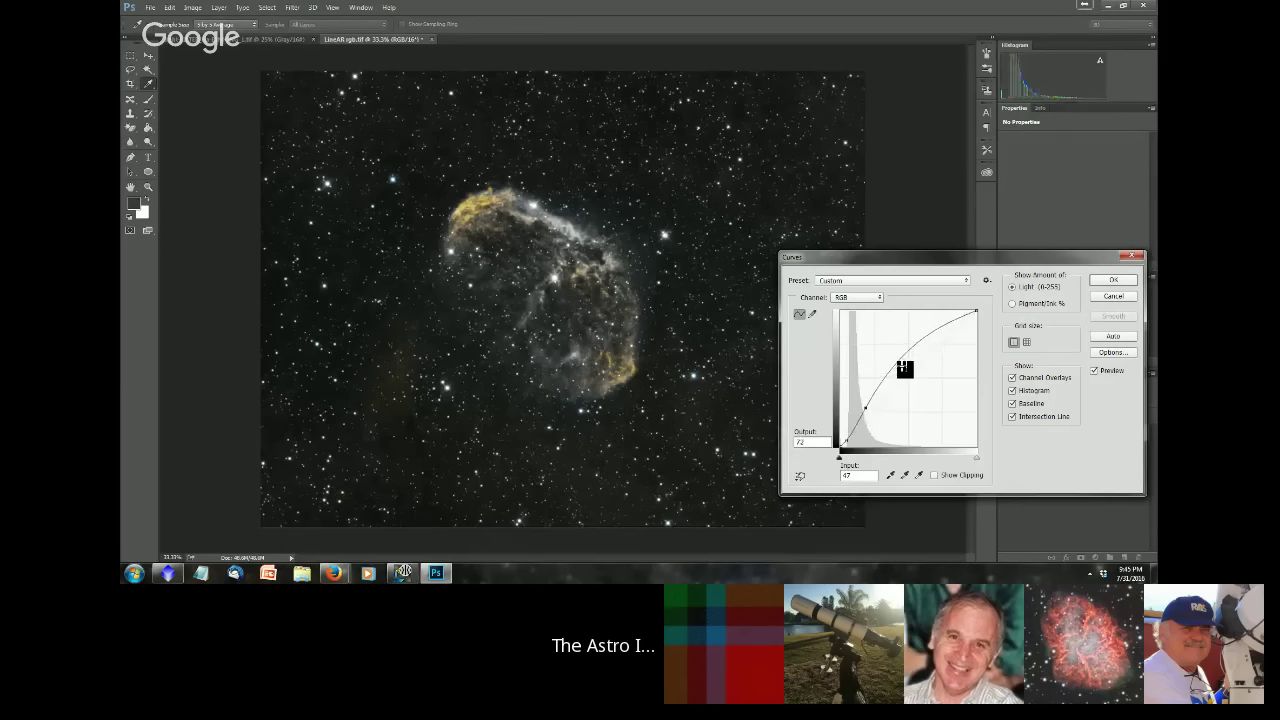
key(Up)
key(Up)
key(Up)
key(Up)
key(Up)
key(Up)
key(Up)
key(Up)
key(Up)
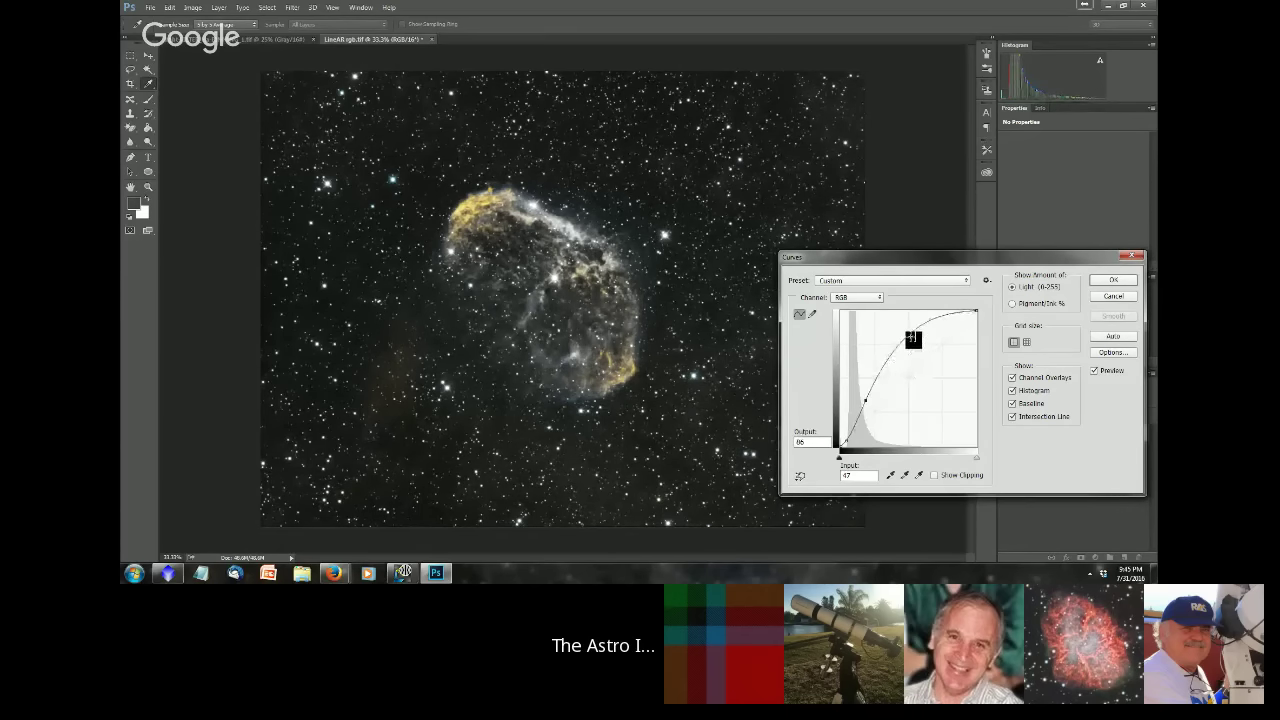
drag(908, 340, 912, 353)
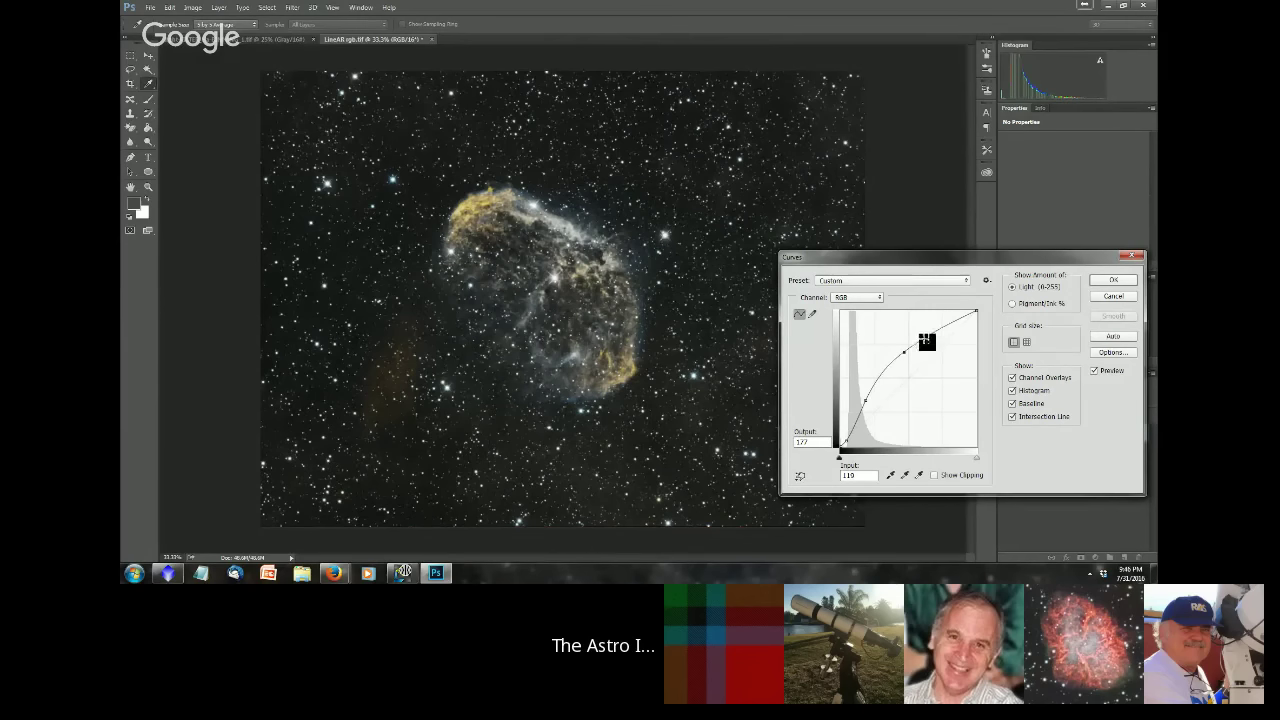
click(1118, 298)
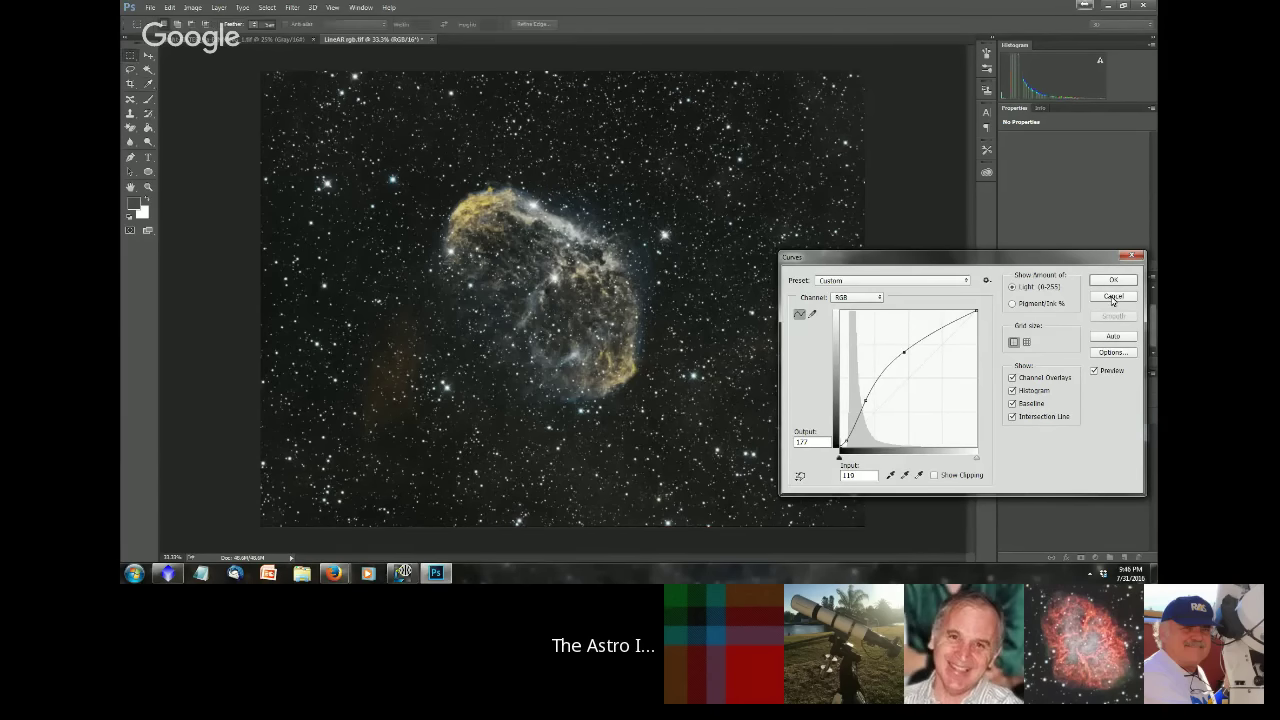
Apply a brightening Curves adjustment with points at 46/121 and 101/189.
key(ctrl+m)
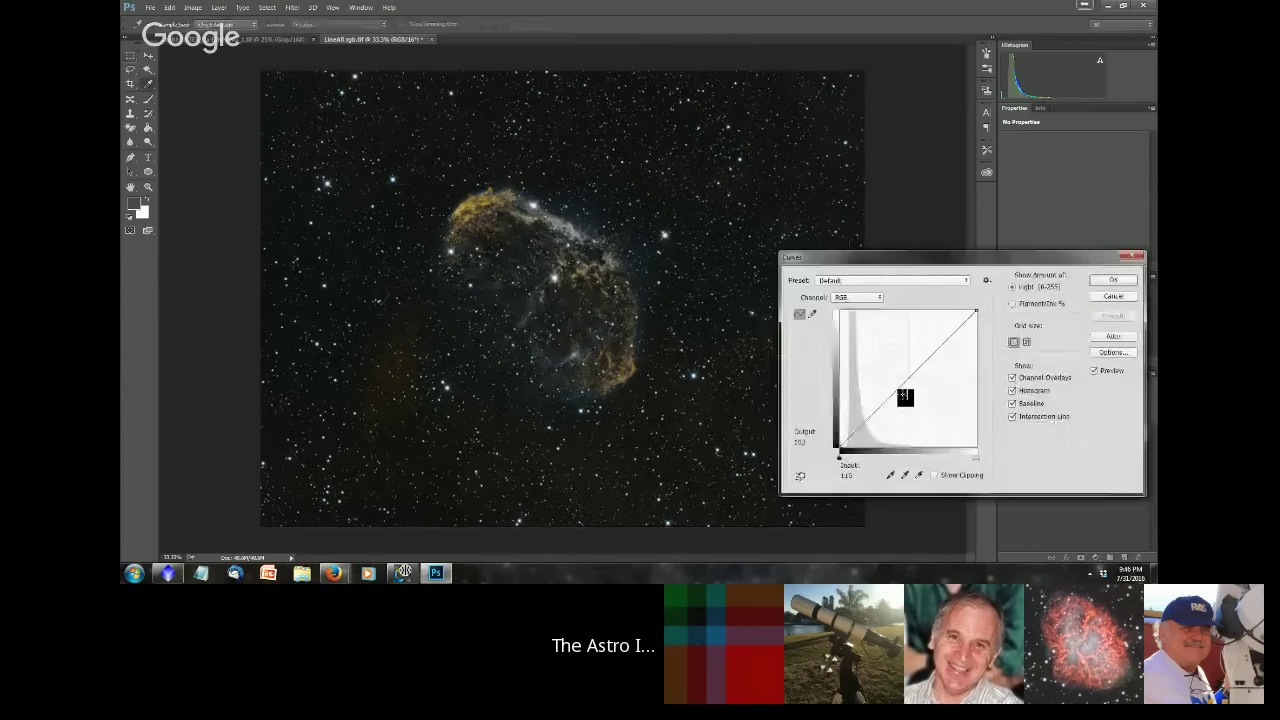
drag(883, 408, 865, 383)
drag(892, 331, 895, 345)
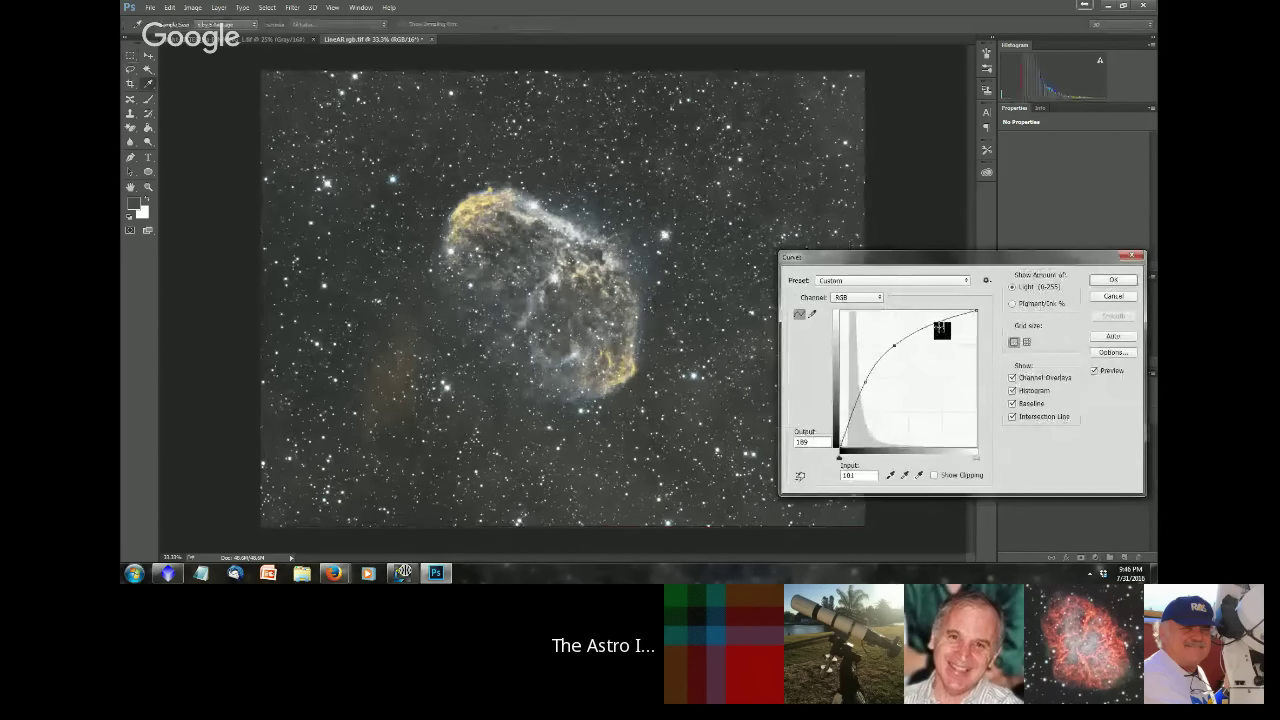
click(1108, 283)
Apply a second Curves adjustment raising the black point to 27 to darken the background.
key(ctrl+m)
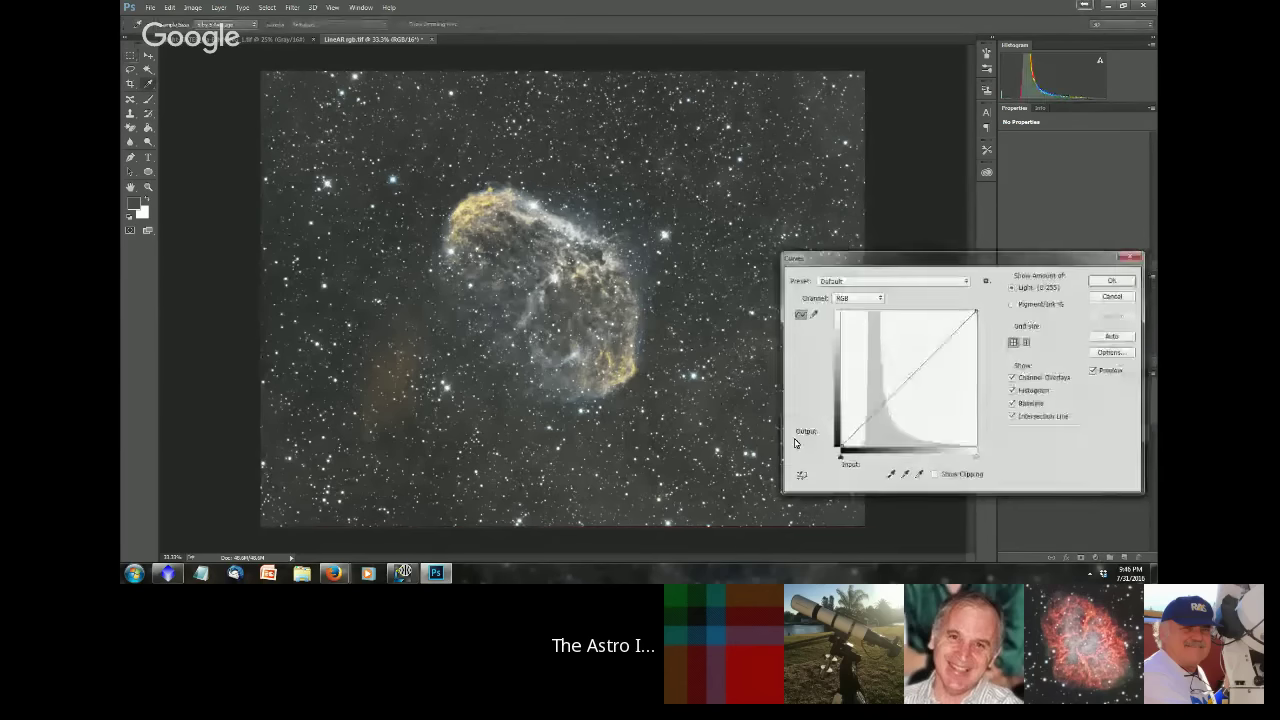
drag(843, 449, 859, 451)
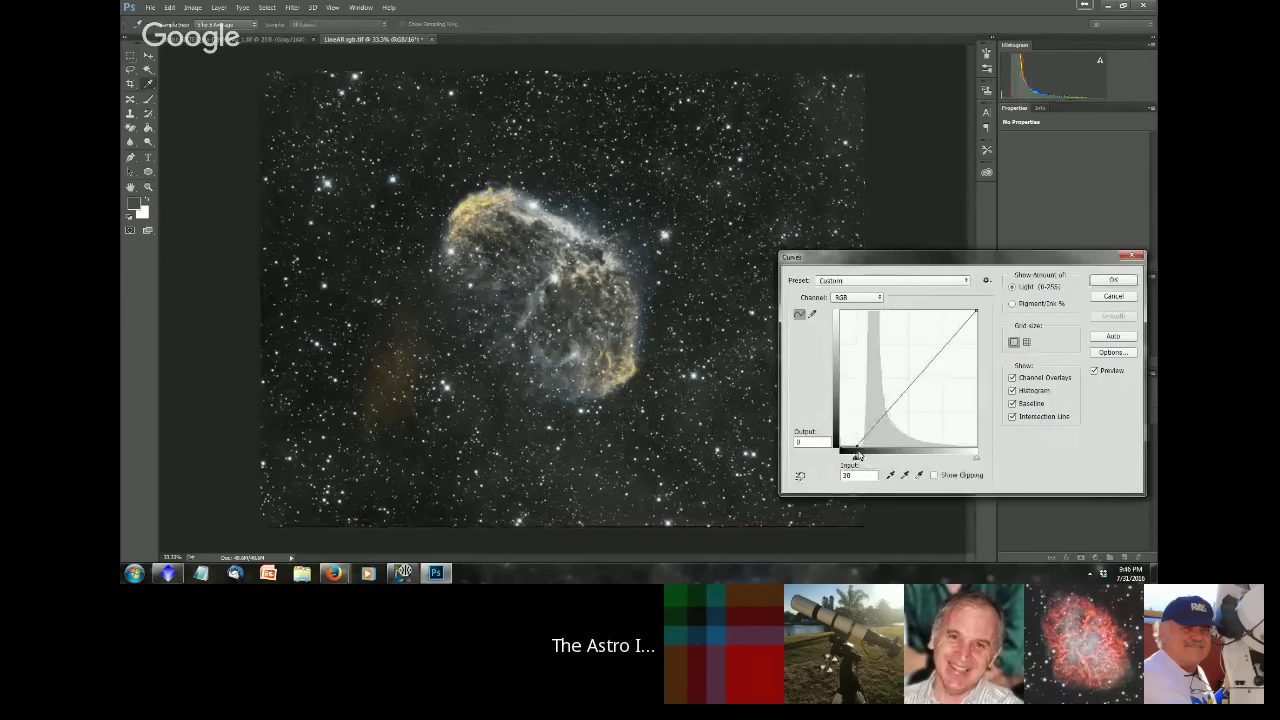
click(1112, 280)
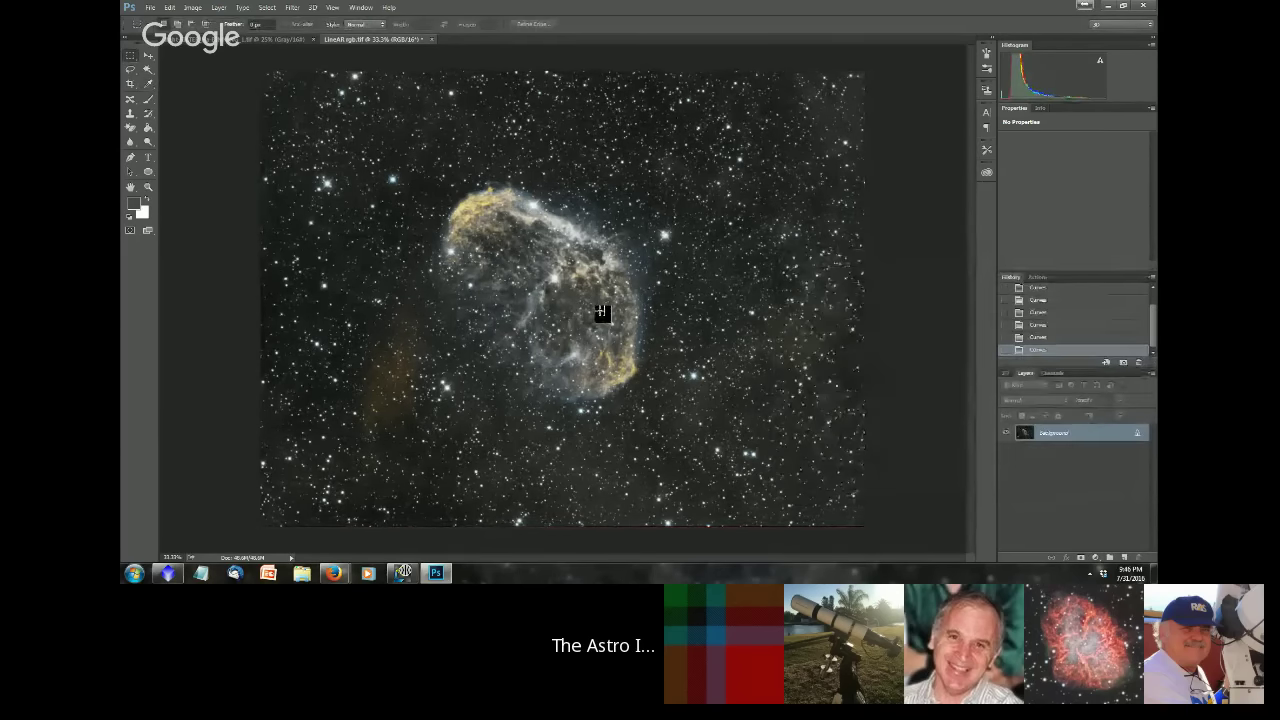
key(ctrl+m)
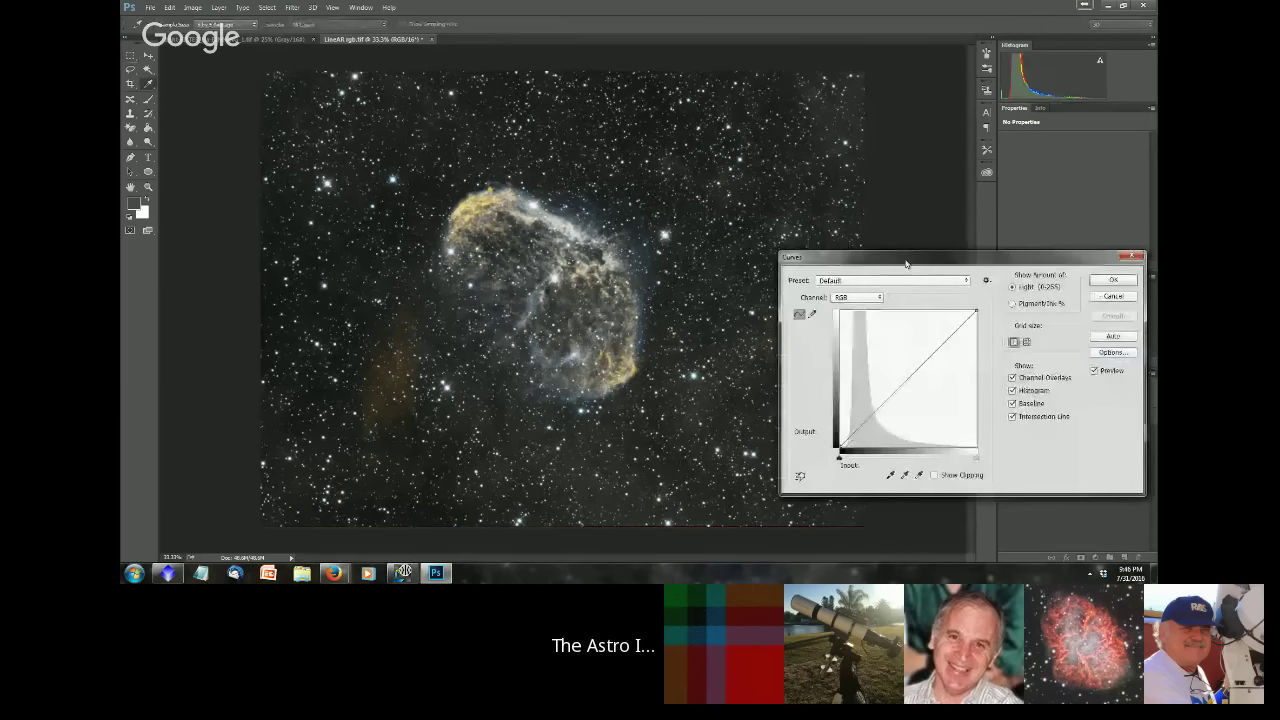
drag(906, 263, 908, 258)
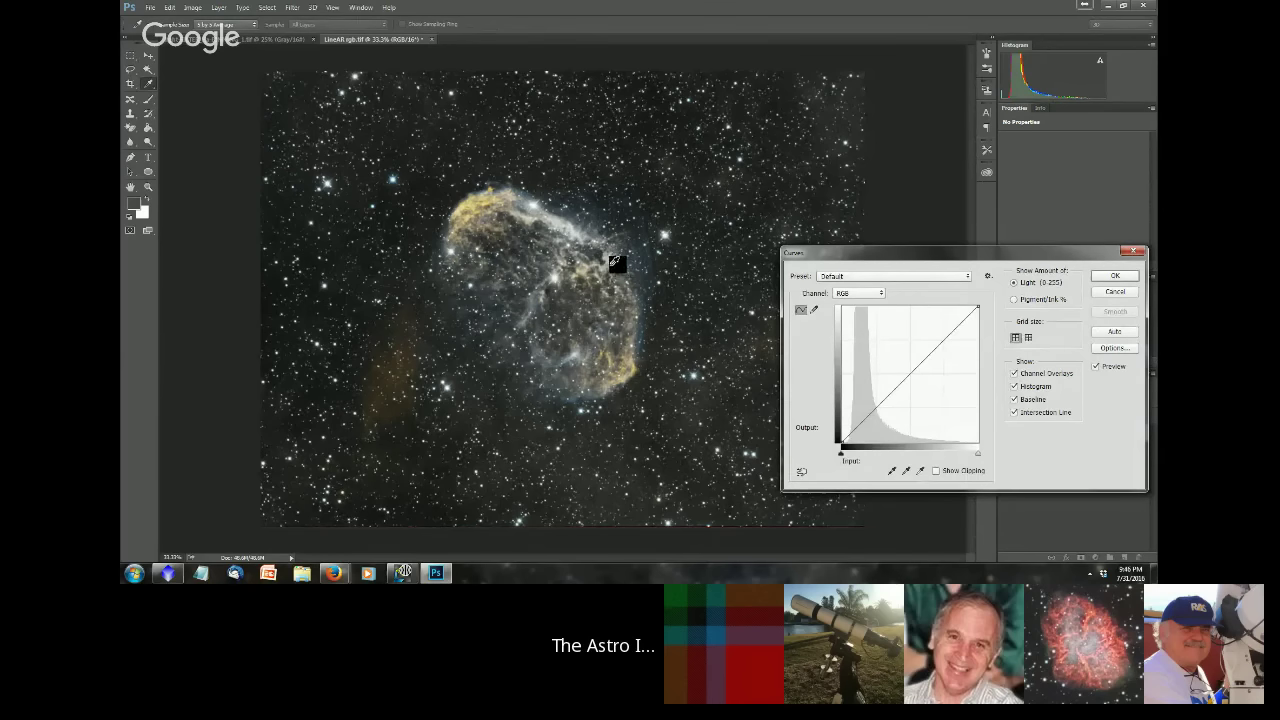
ctrl+click(669, 232)
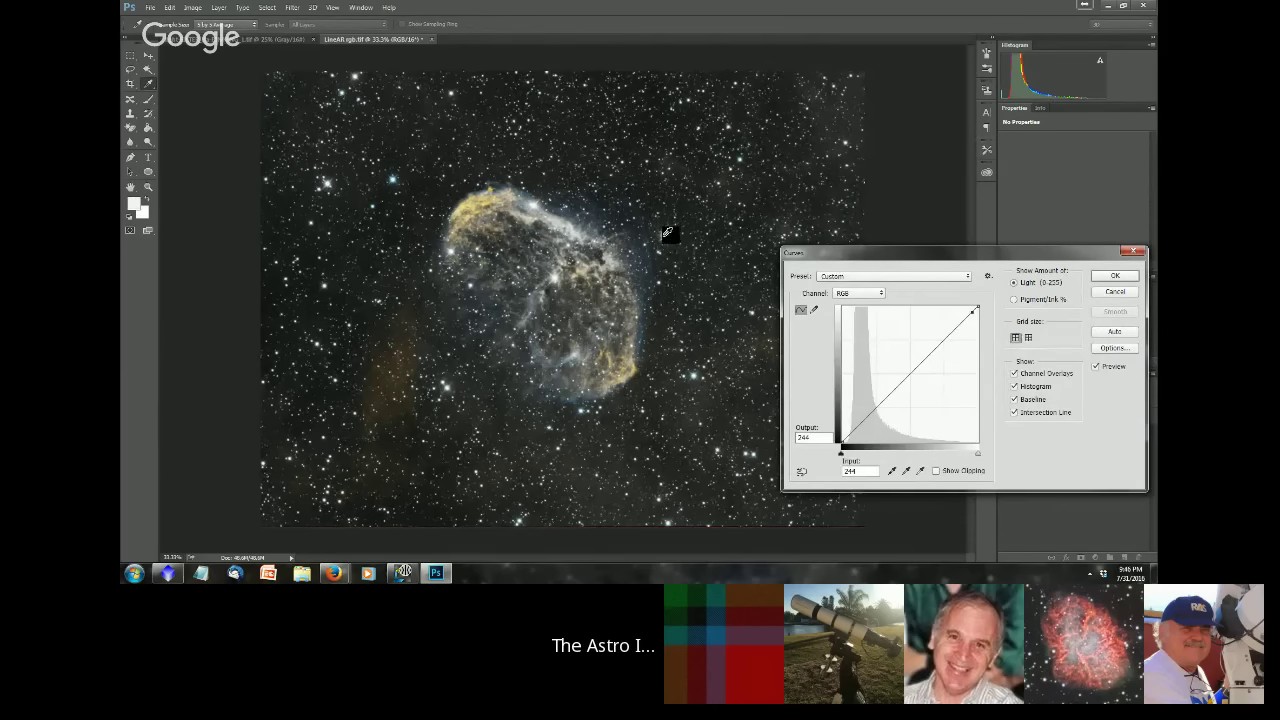
ctrl+click(615, 264)
ctrl+click(696, 410)
key(Down)
key(Down)
key(Down)
key(Down)
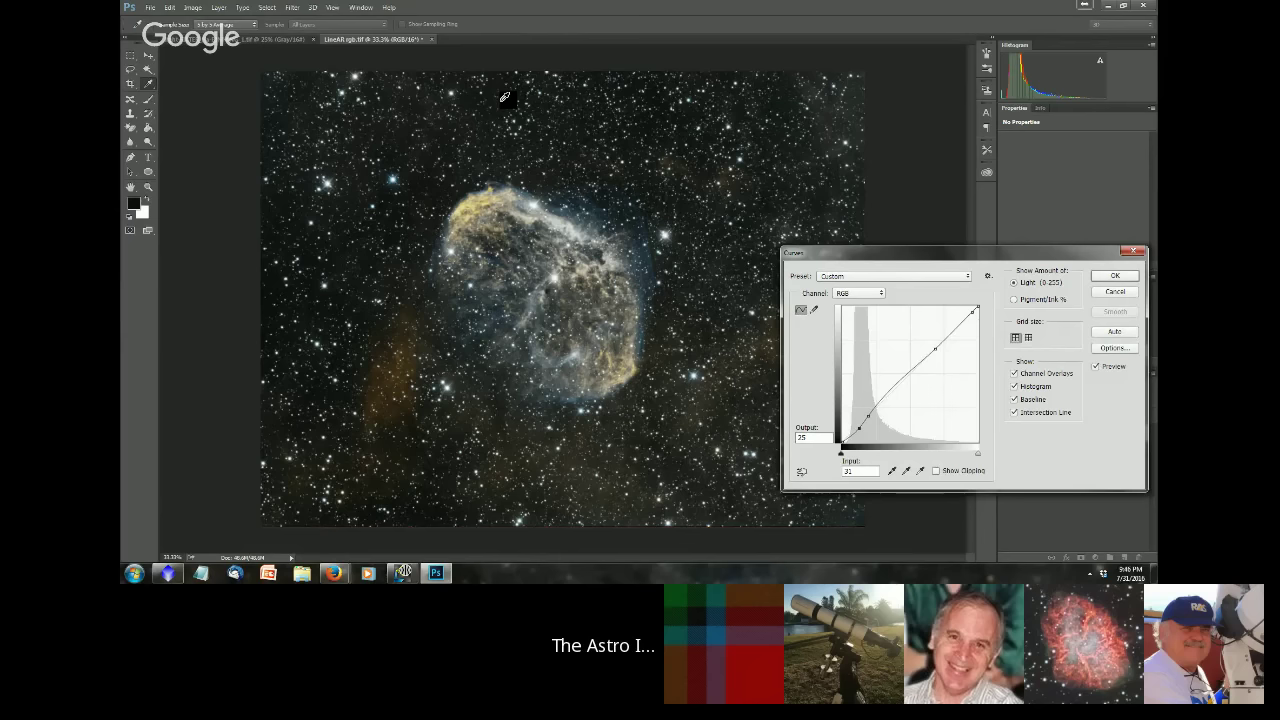
click(885, 396)
click(1112, 292)
key(ctrl+m)
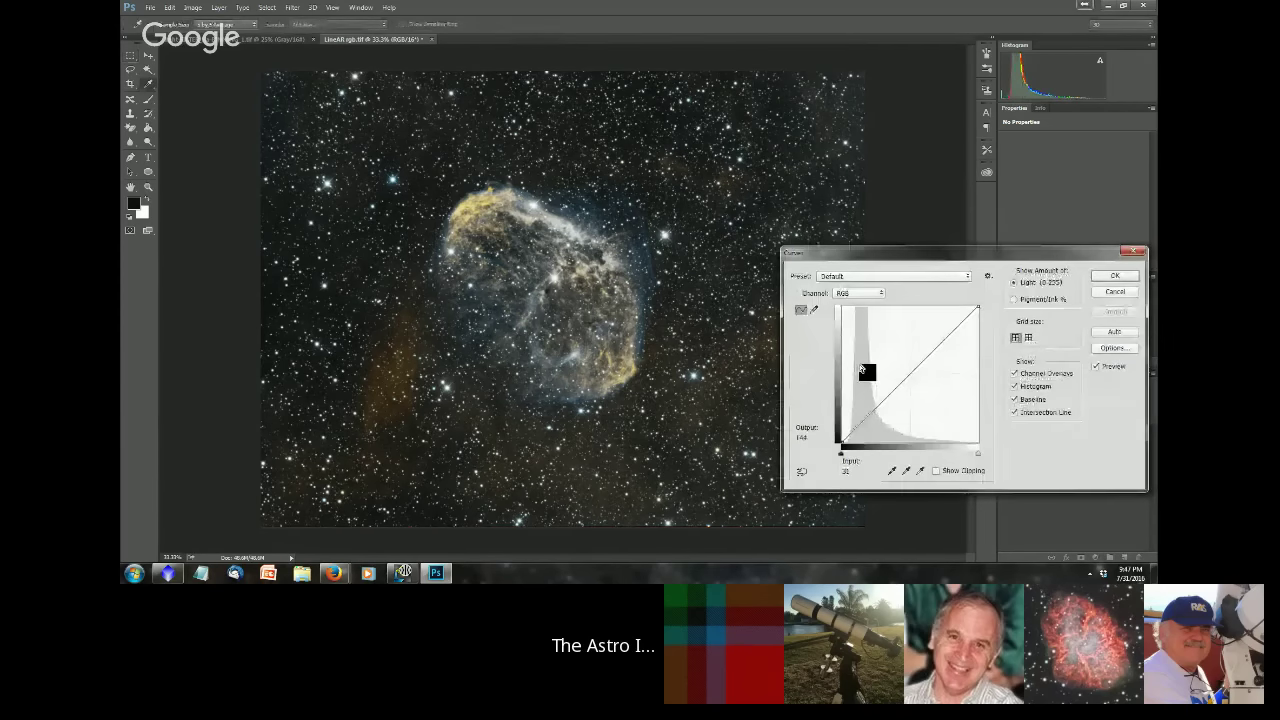
Show the Info readouts, cancel Curves, and place a Color Sampler point on the top-left sky.
click(1040, 107)
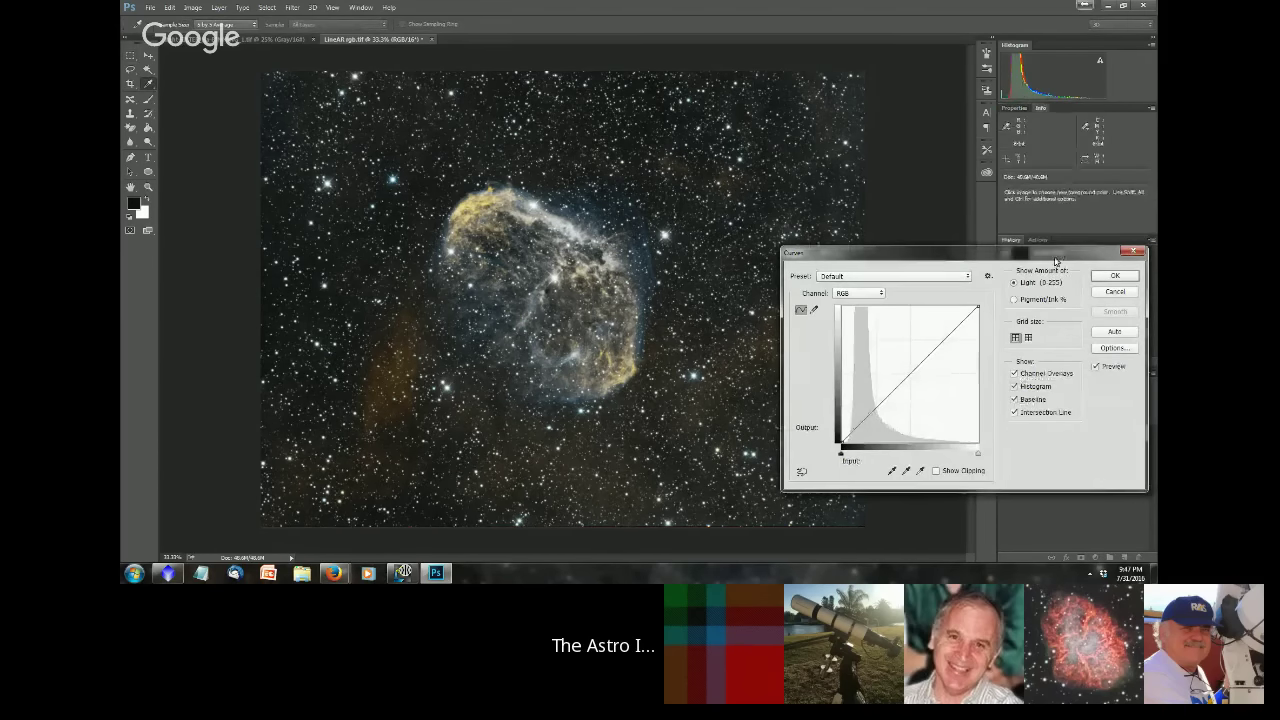
drag(1055, 261, 1073, 298)
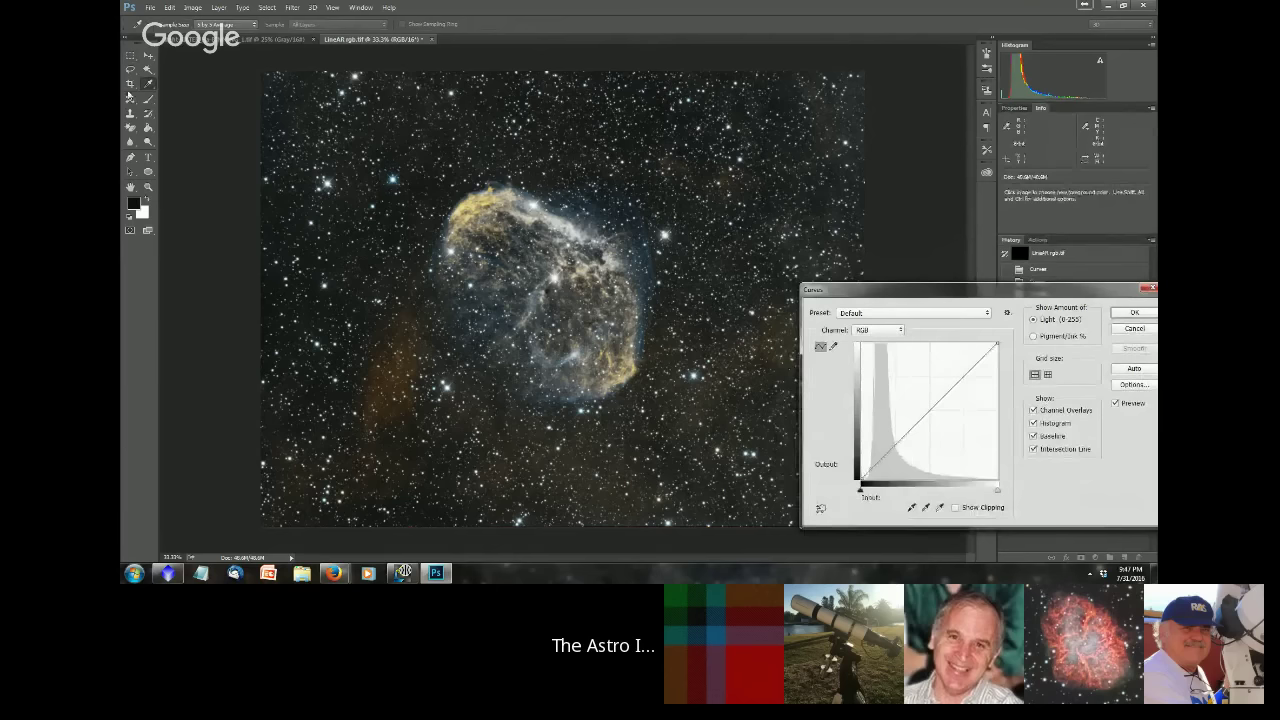
click(1134, 326)
click(148, 85)
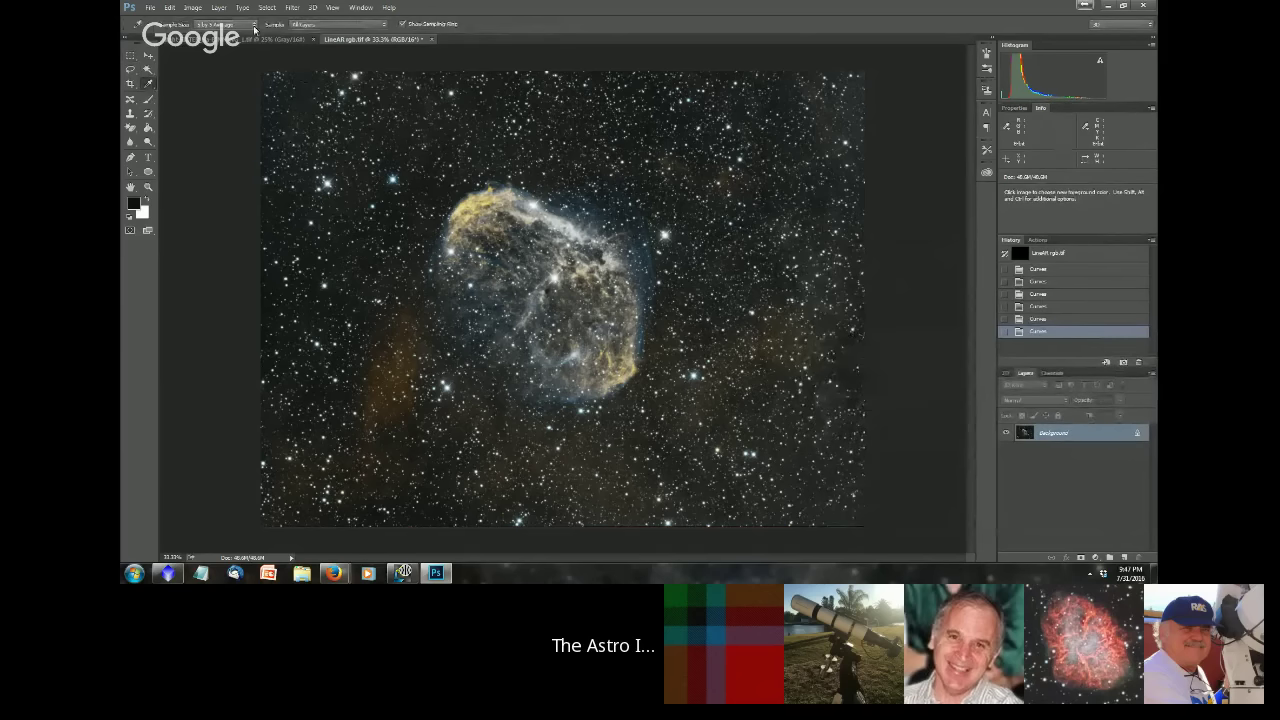
shift+click(286, 124)
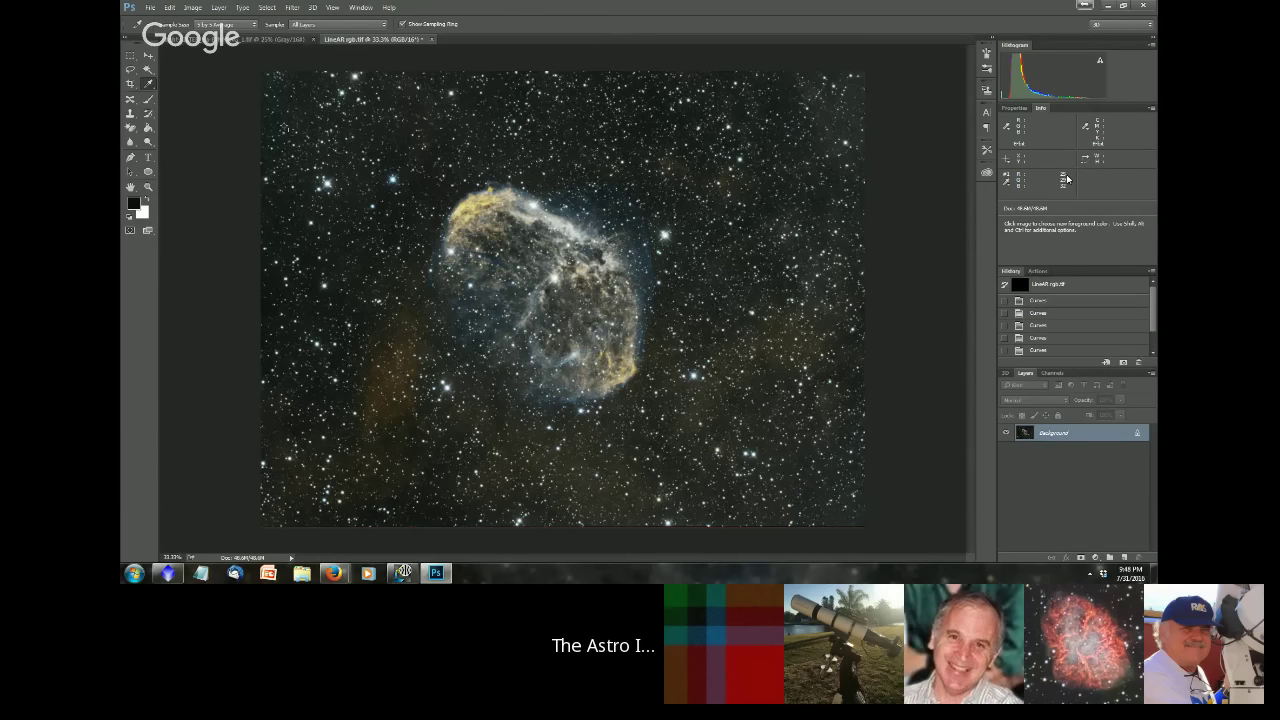
Switch to the Move tool, open Curves with Ctrl+M, and move the dialog to the lower right.
key(v)
key(ctrl+m)
drag(670, 113, 1079, 239)
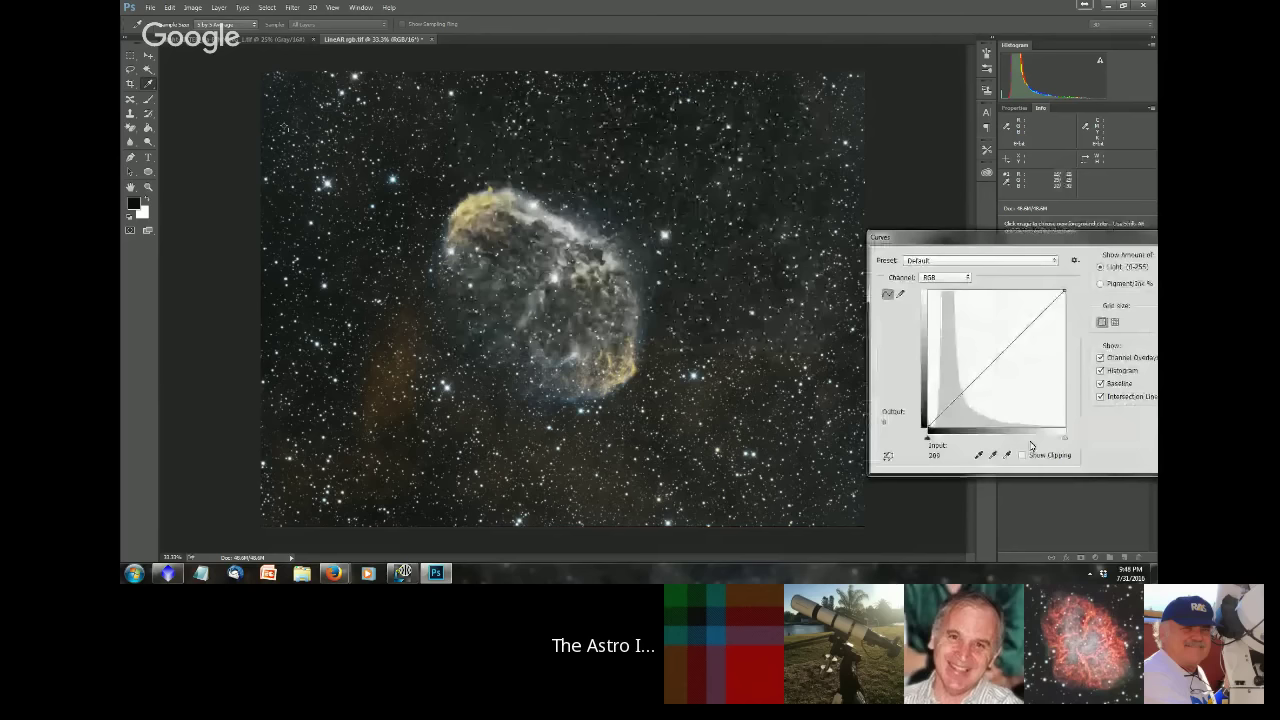
Set the black-point eyedropper's target shadow colour to R30, G30, B30.
click(979, 456)
click(979, 456)
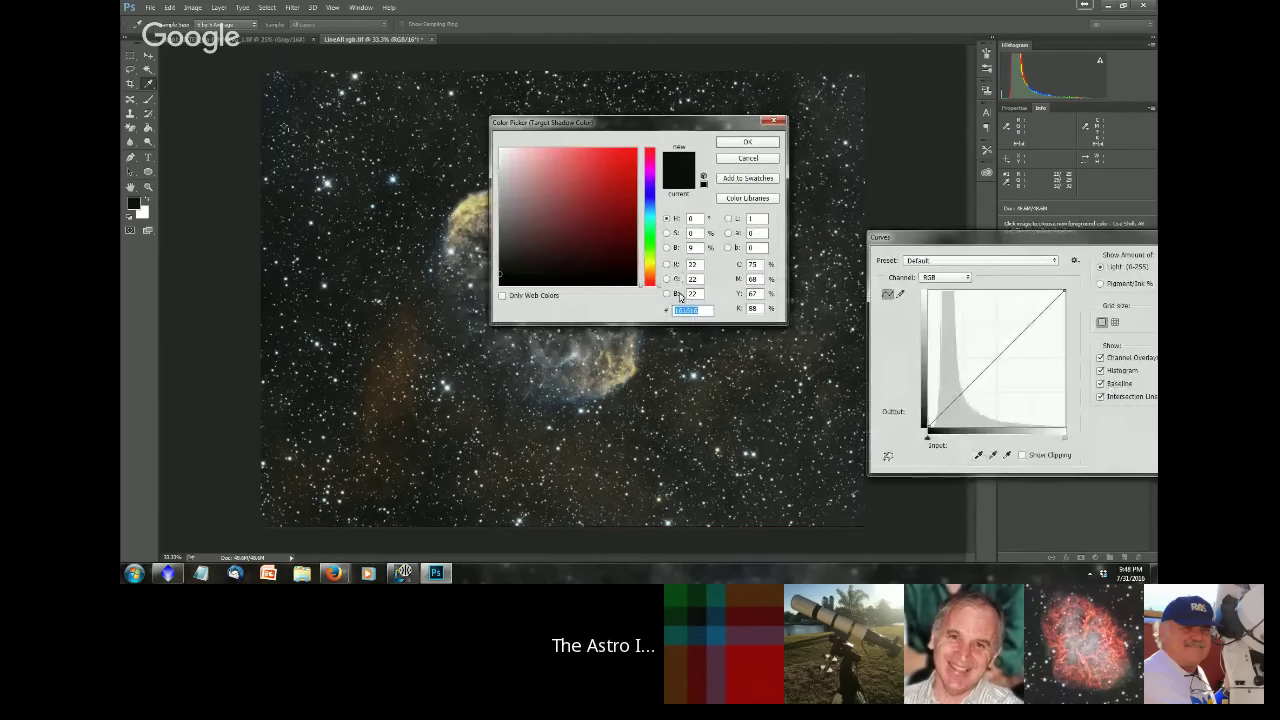
click(700, 264)
text(30)
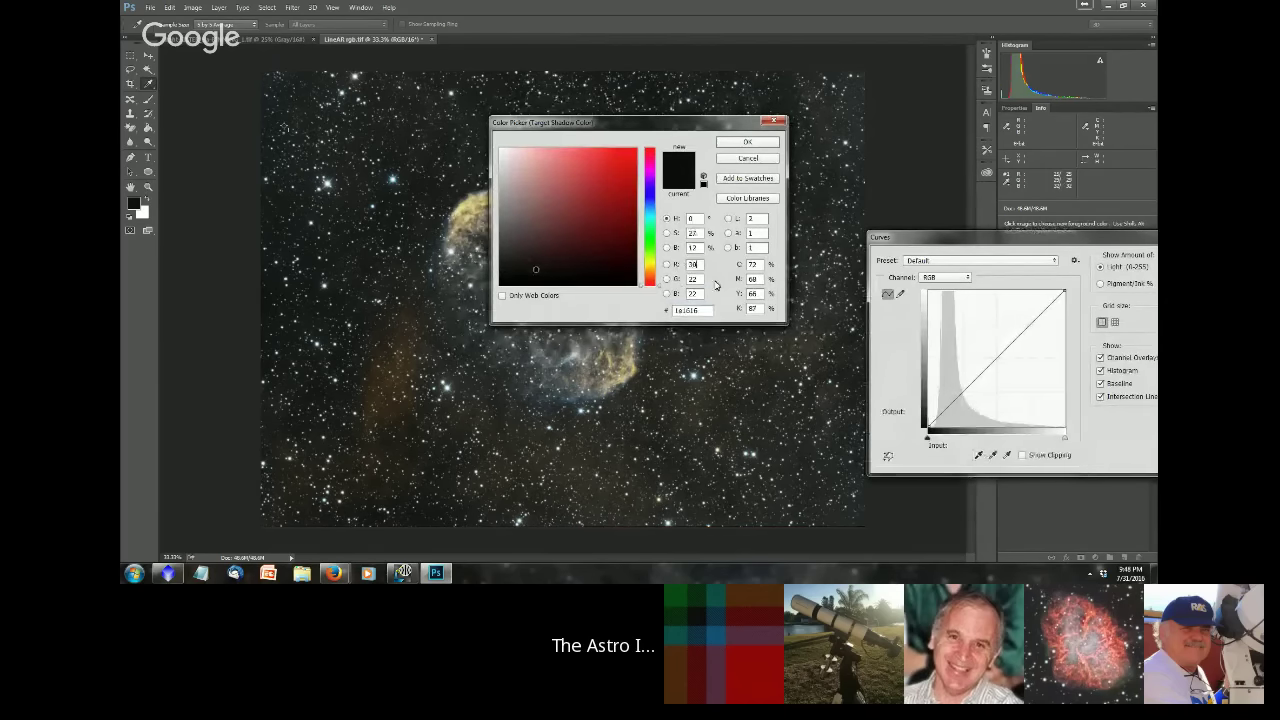
click(700, 279)
text(30)
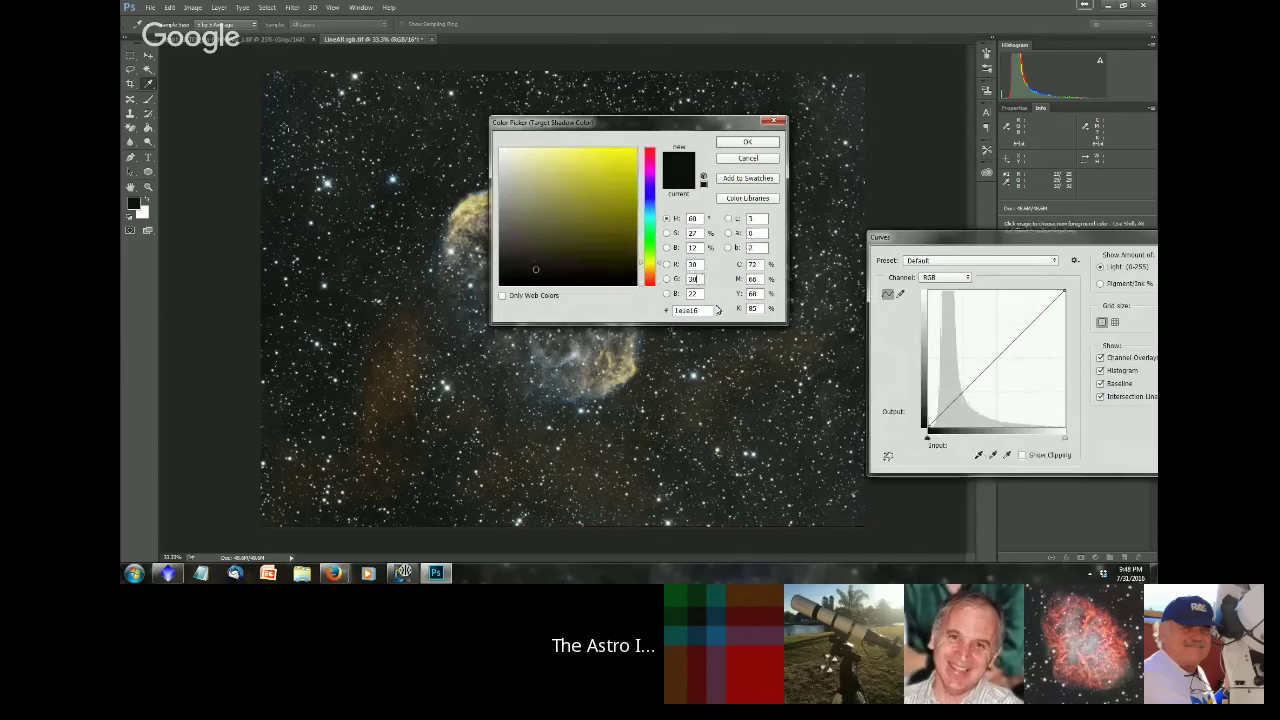
click(701, 293)
text(30)
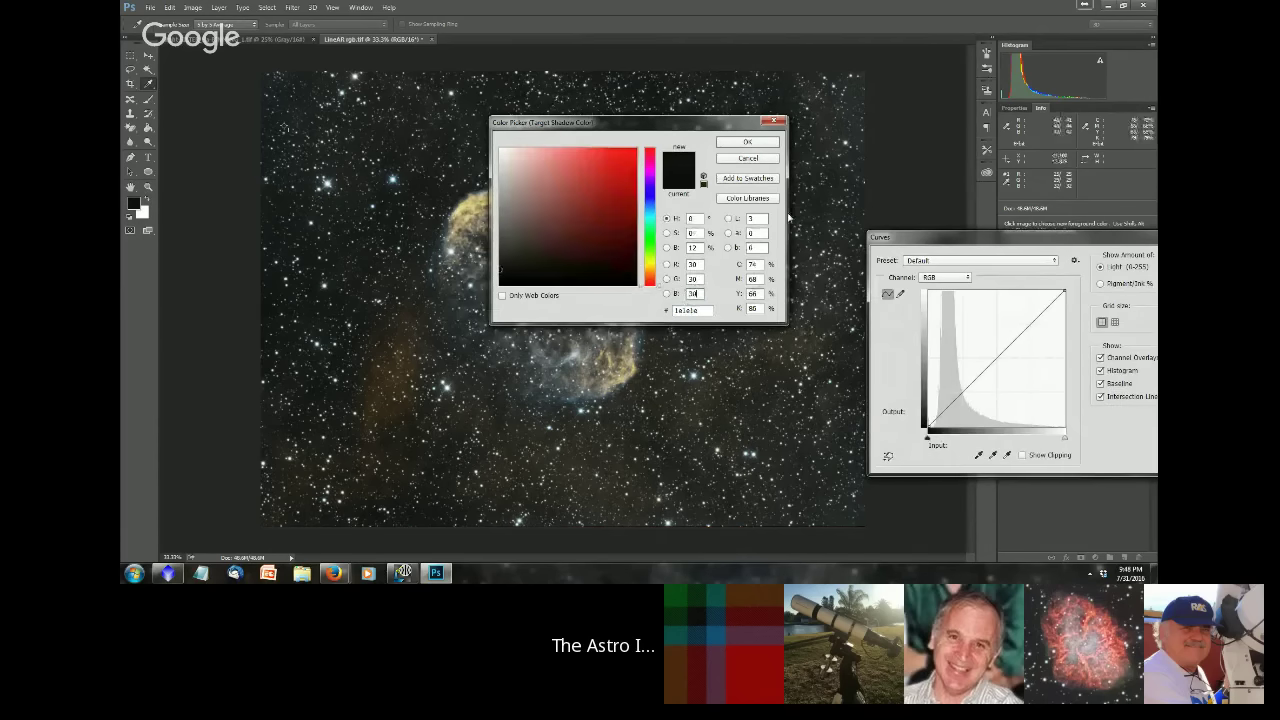
click(747, 140)
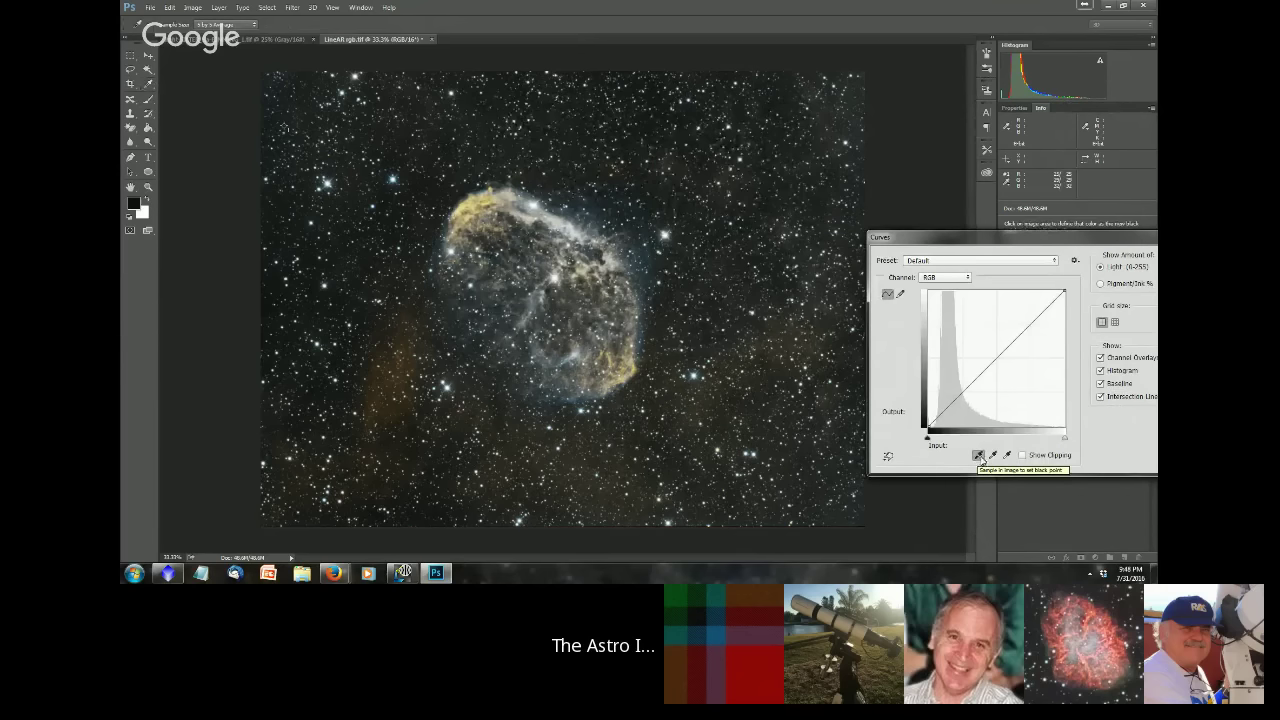
Set the black point from the top-left sky sample, apply Curves, and answer the save-defaults prompt.
click(978, 456)
click(286, 125)
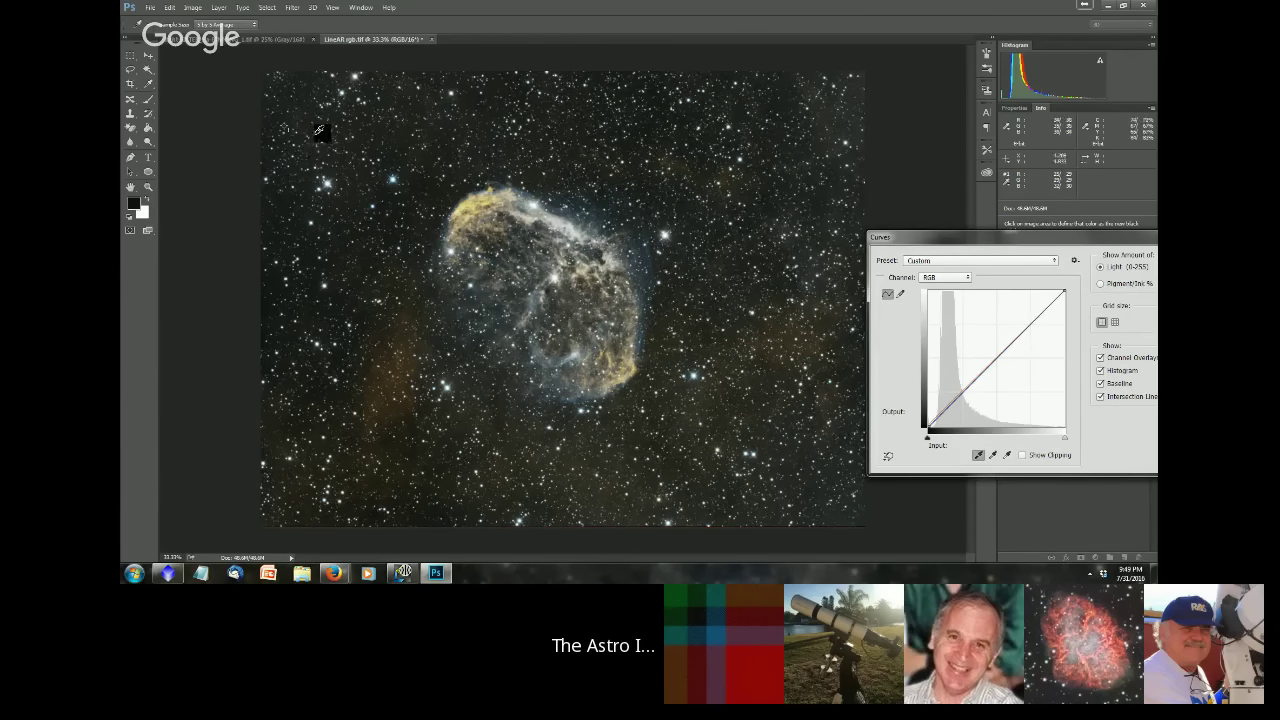
click(993, 457)
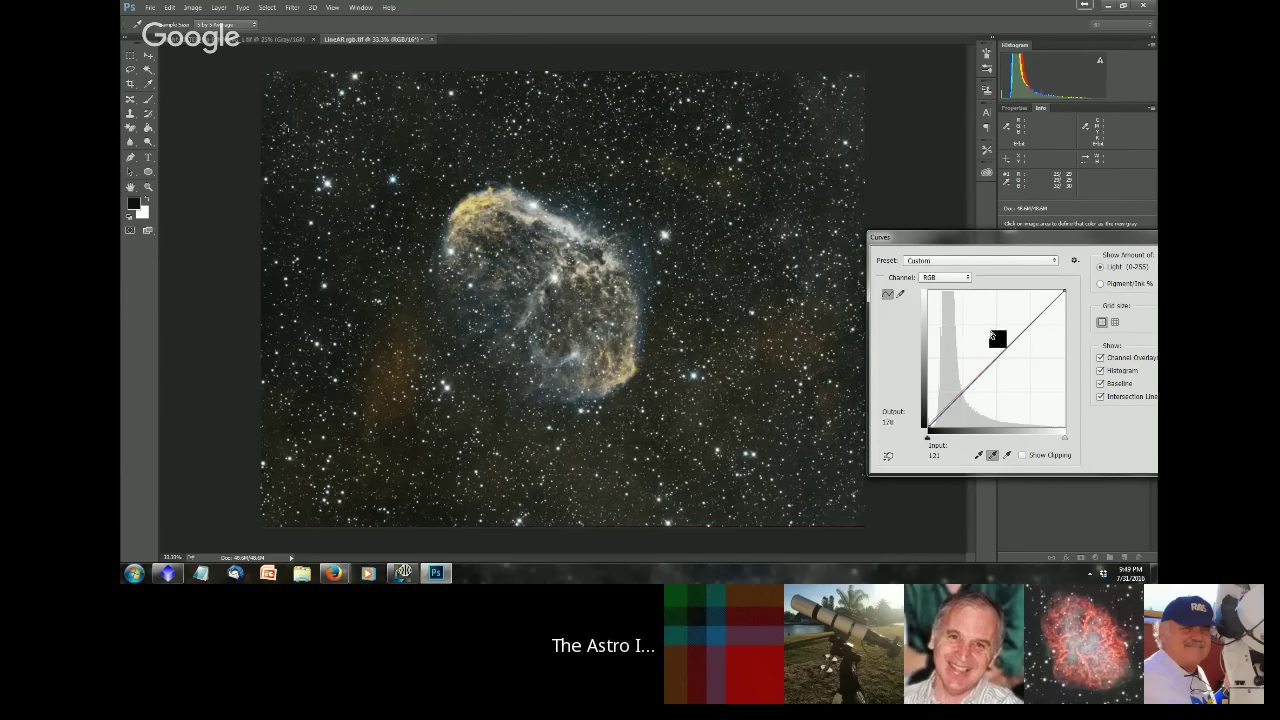
drag(986, 241, 795, 217)
click(1008, 235)
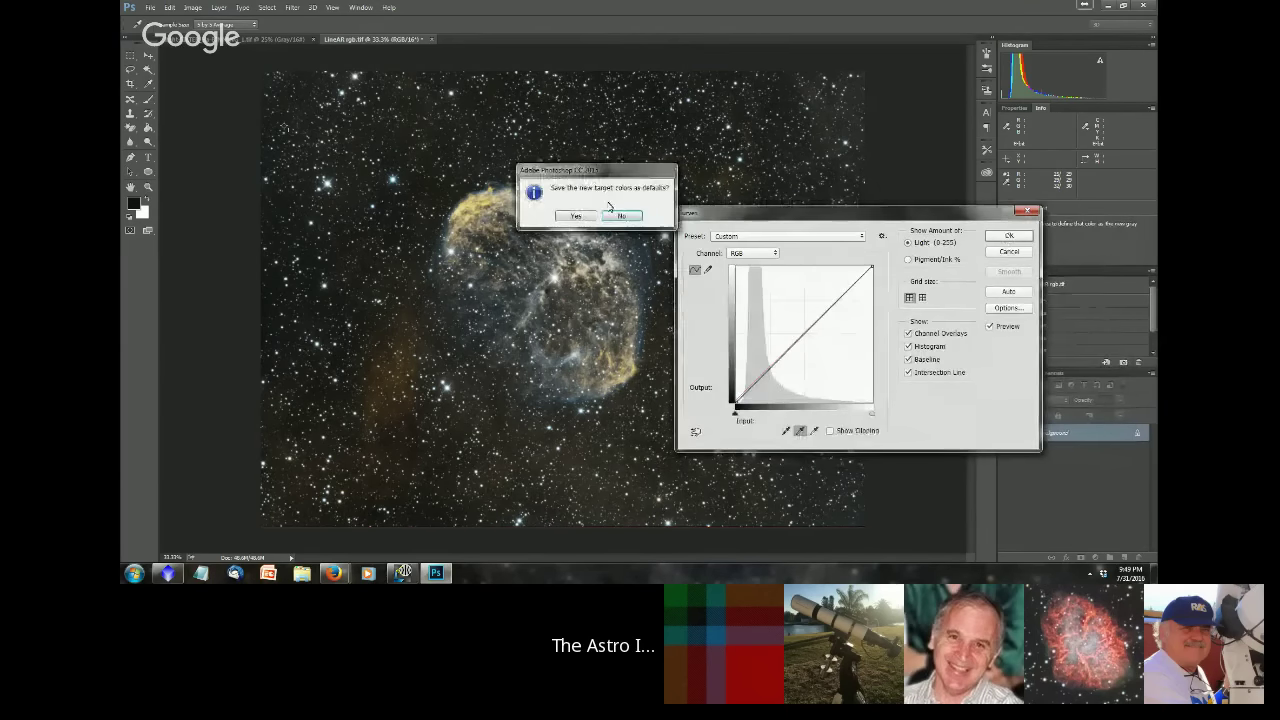
click(575, 220)
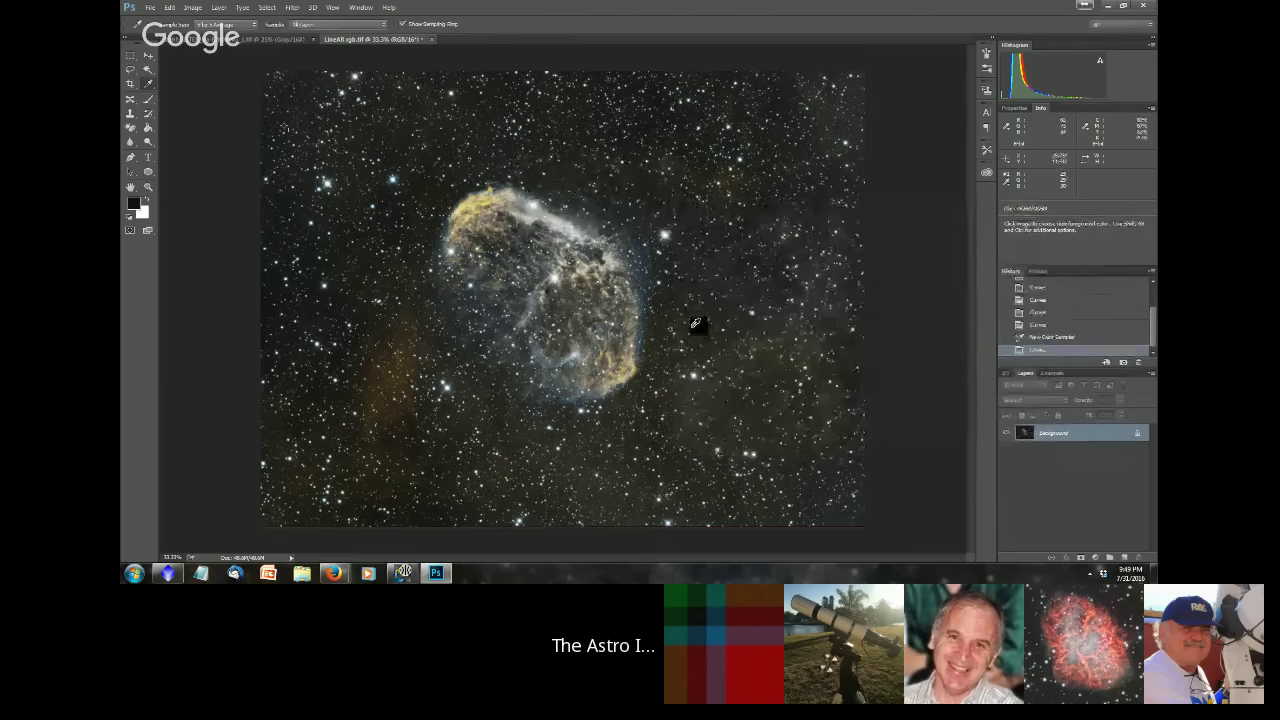
Reopen Curves with the gray-point eyedropper and test grey samples on the sky around the nebula.
key(ctrl+m)
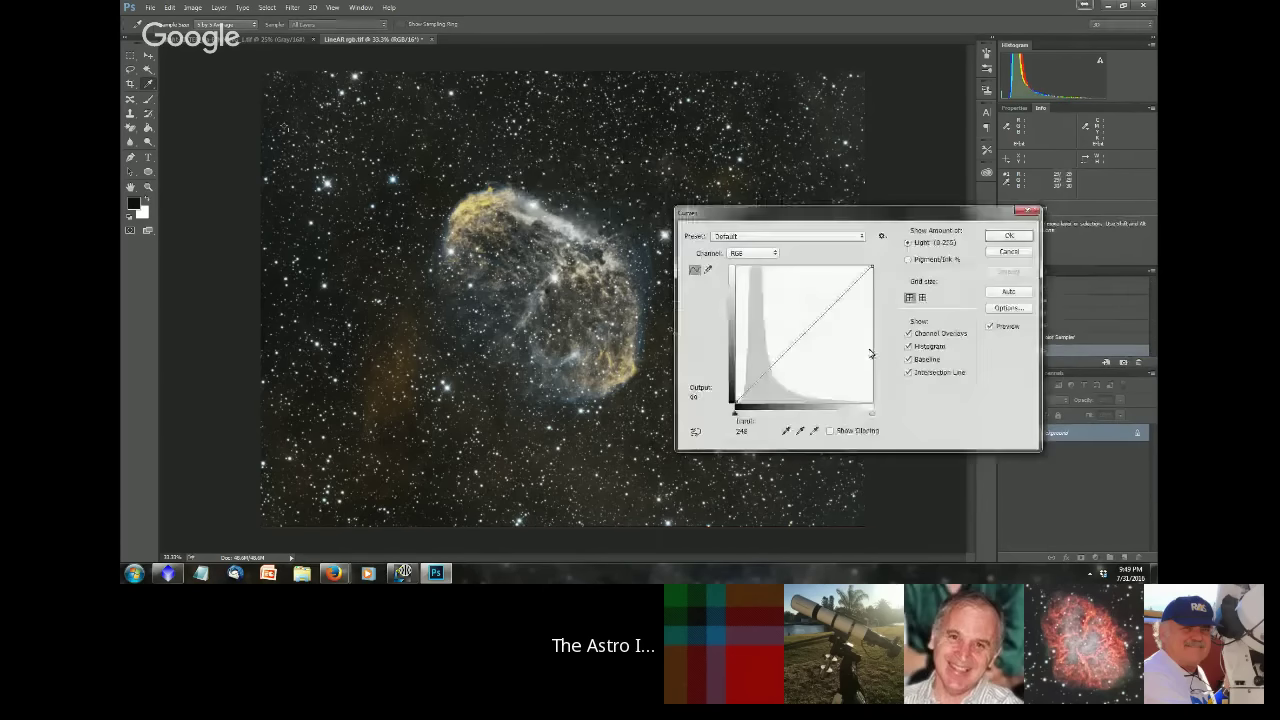
click(800, 430)
drag(850, 216, 990, 233)
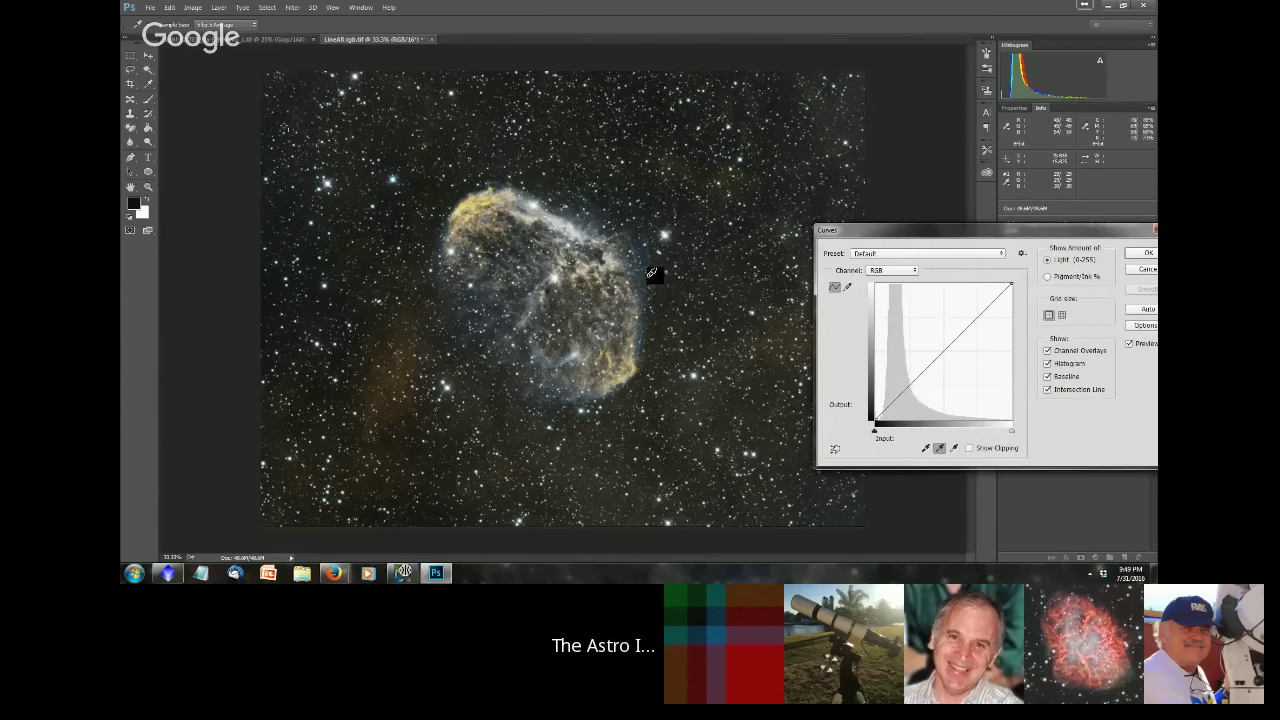
click(640, 289)
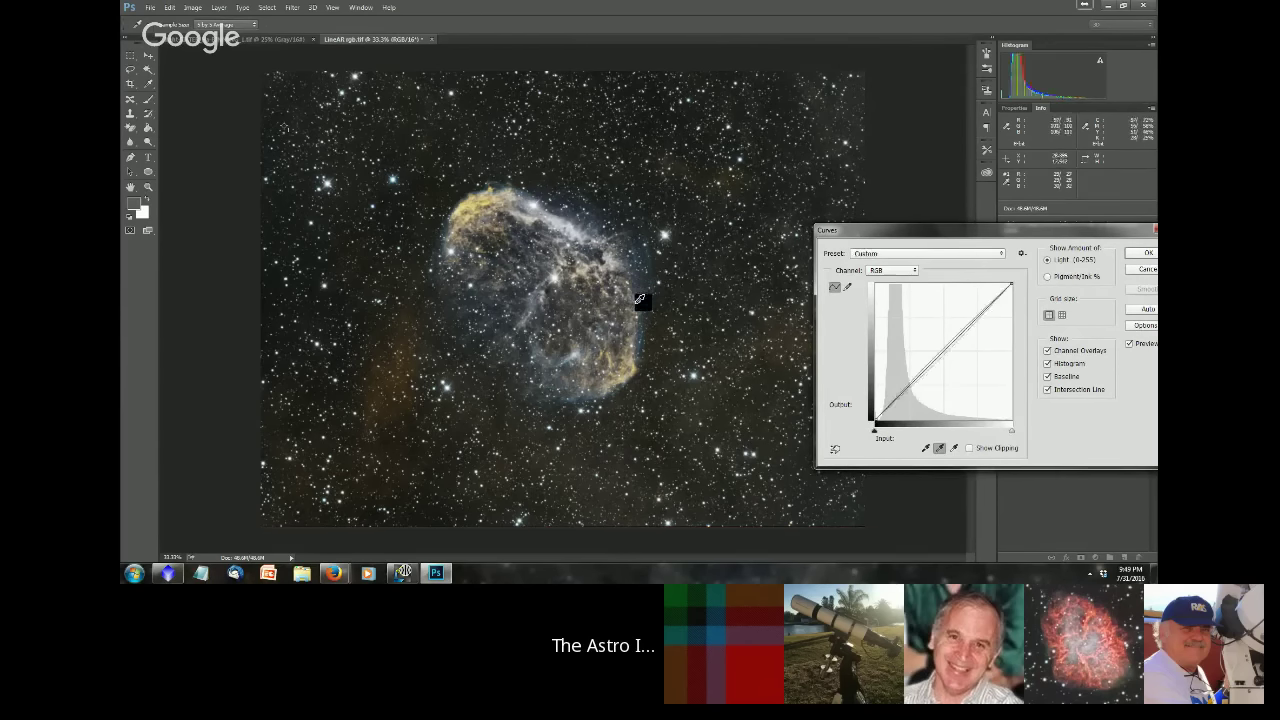
click(681, 285)
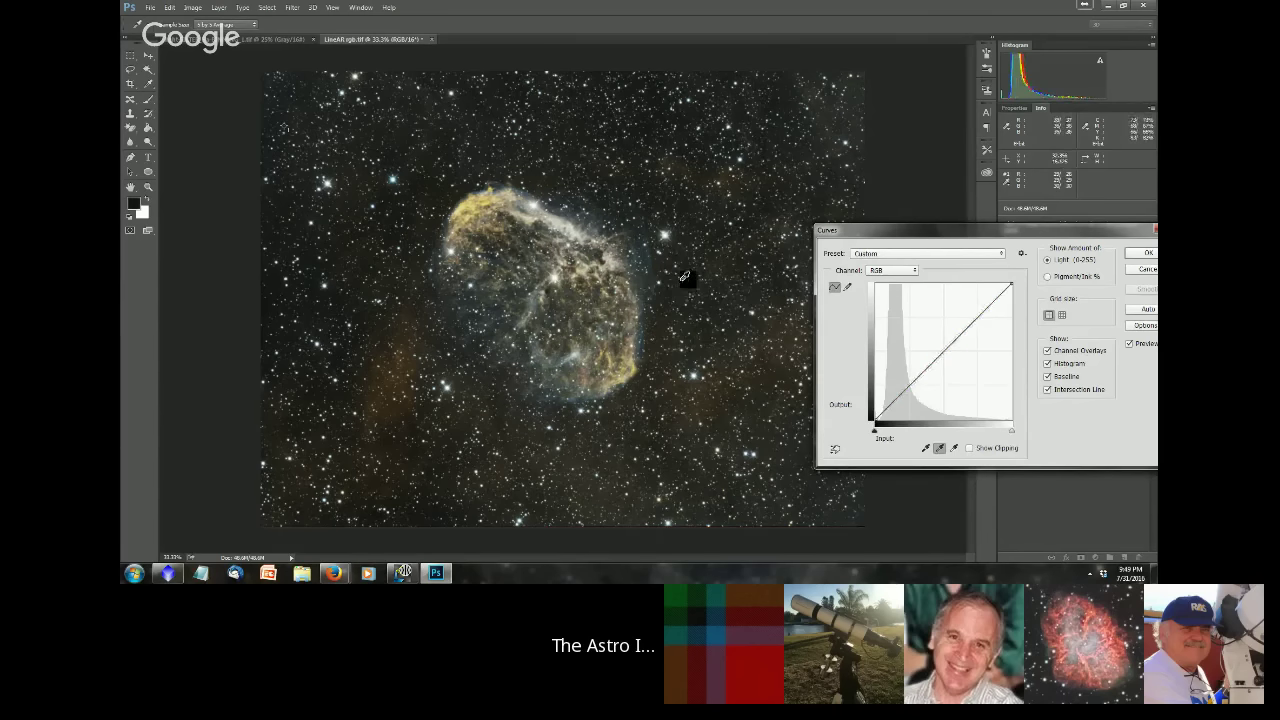
click(728, 300)
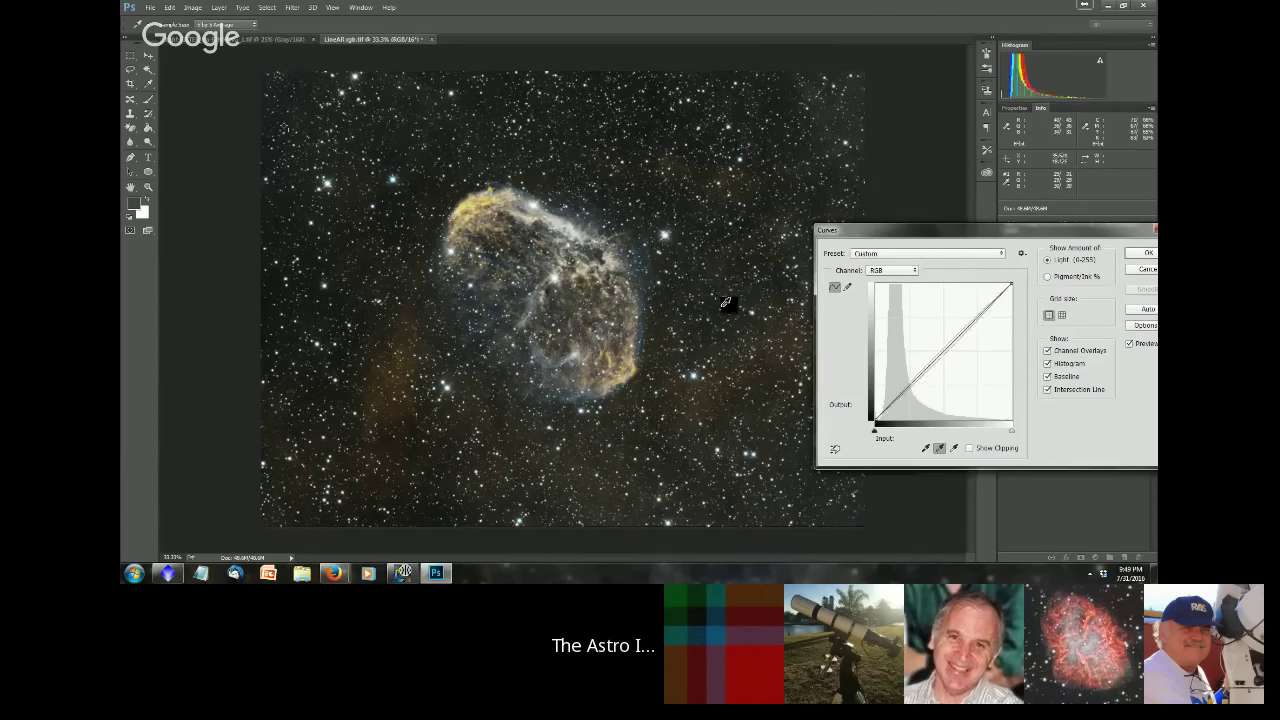
click(729, 269)
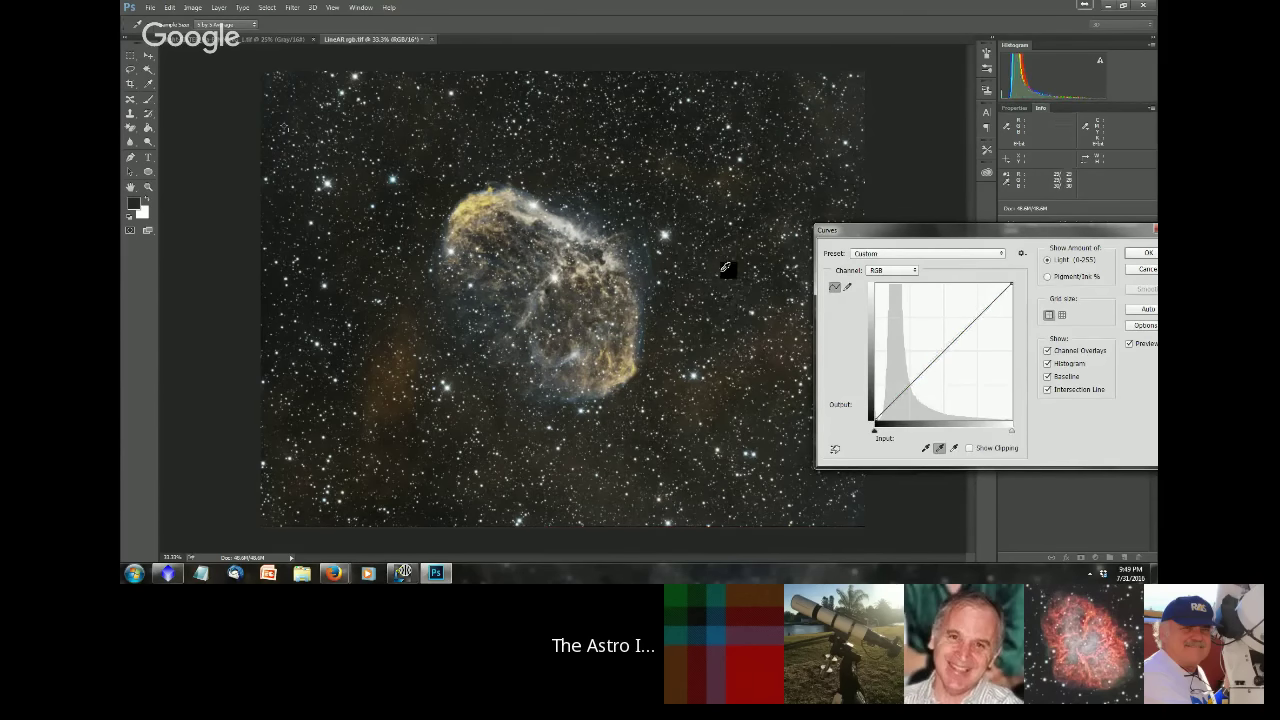
click(666, 168)
click(580, 200)
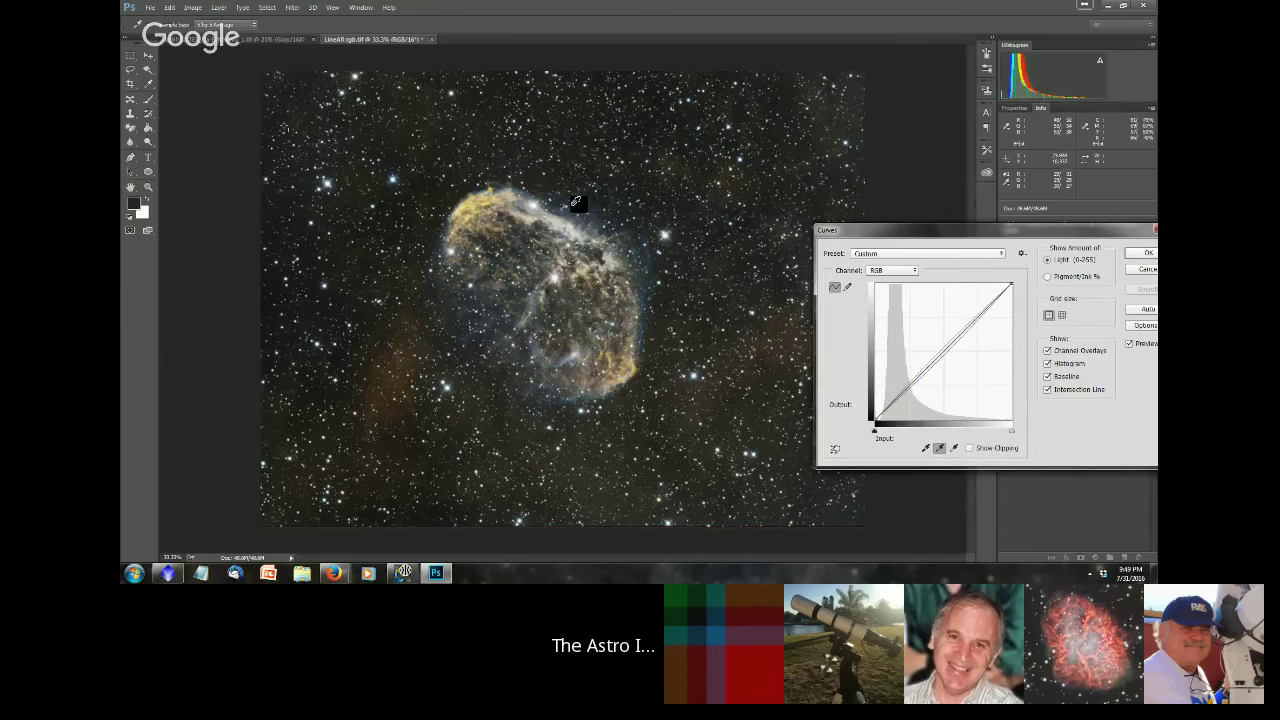
click(563, 195)
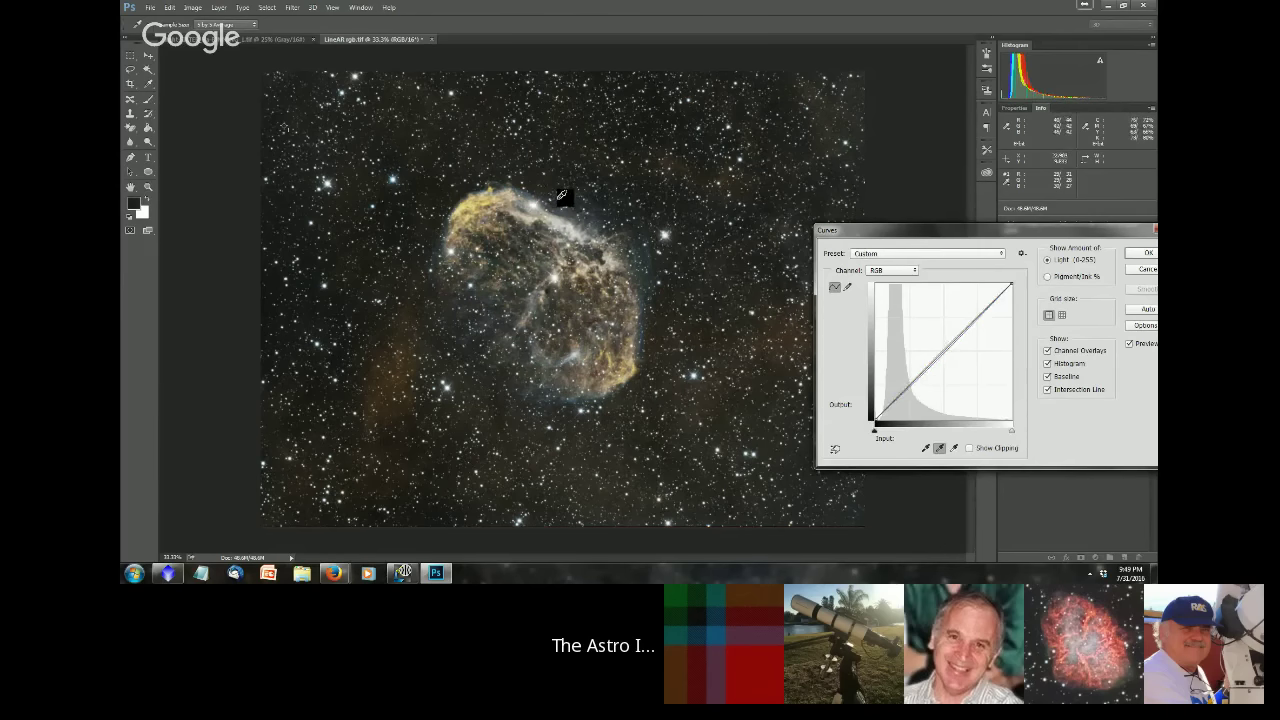
Sample grey points in and beside the nebula until settling on a neutral spot.
click(590, 270)
click(590, 270)
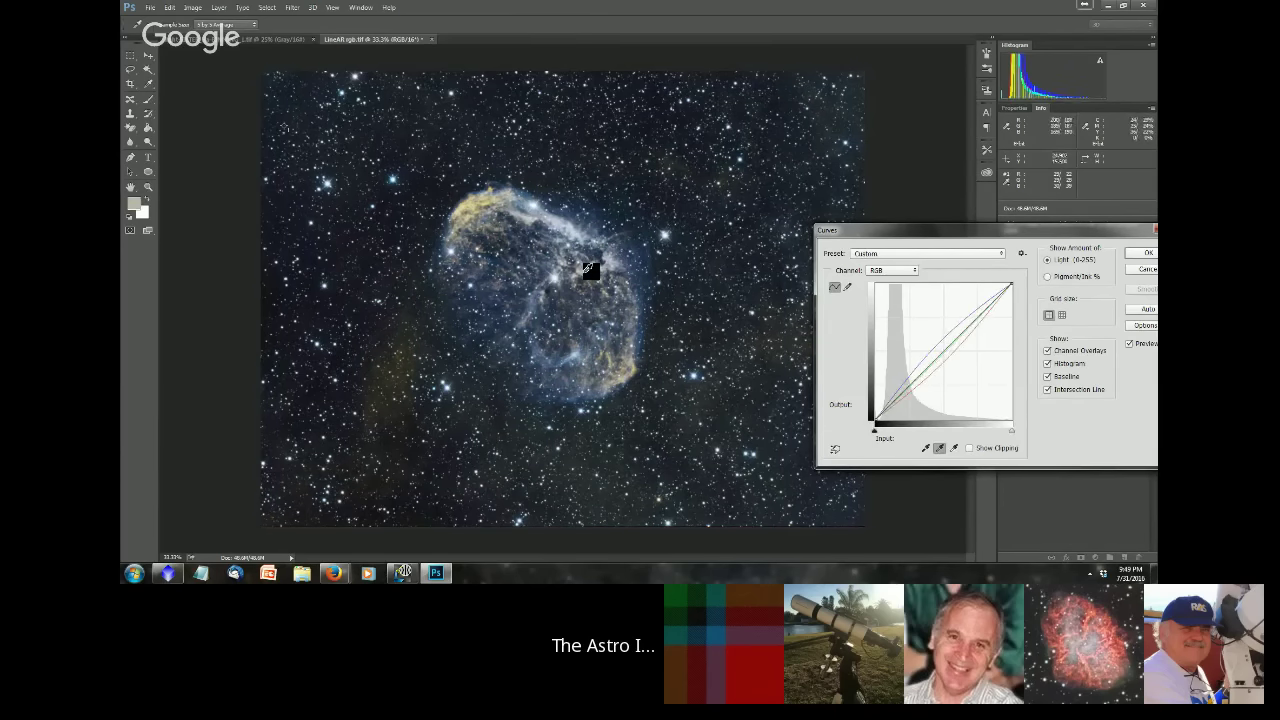
click(587, 269)
click(655, 265)
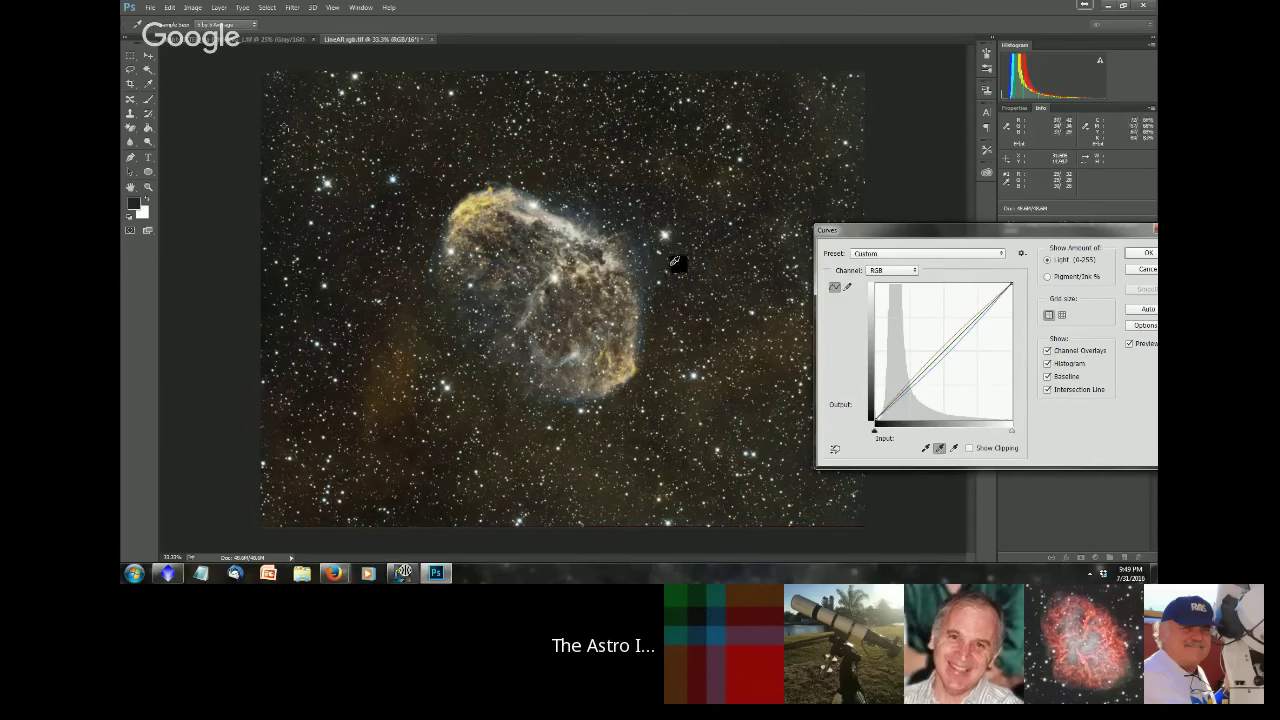
click(392, 194)
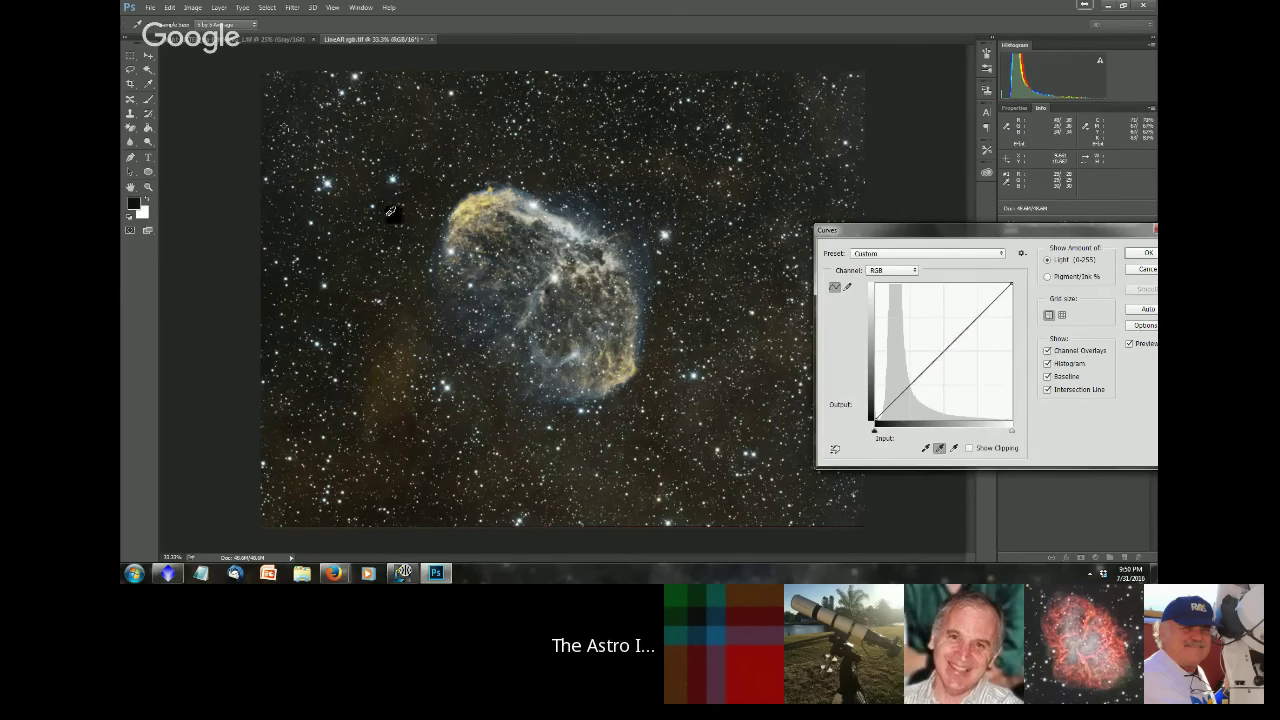
click(617, 294)
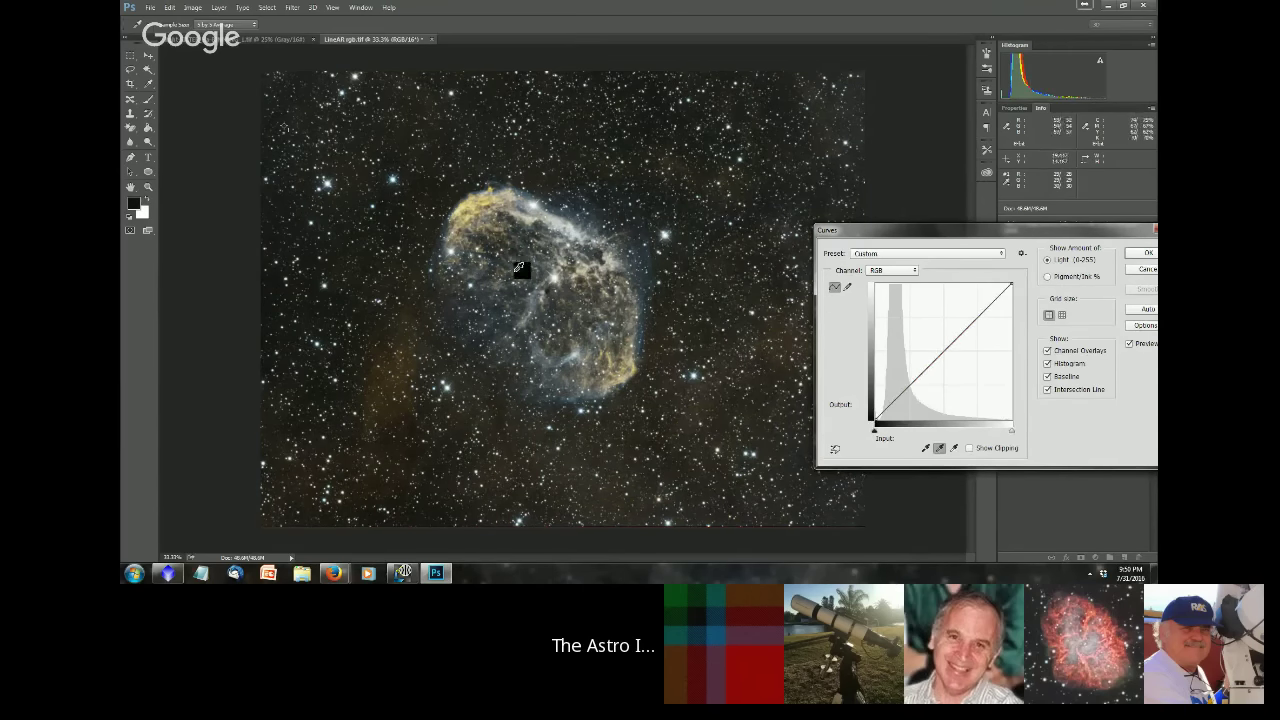
click(546, 374)
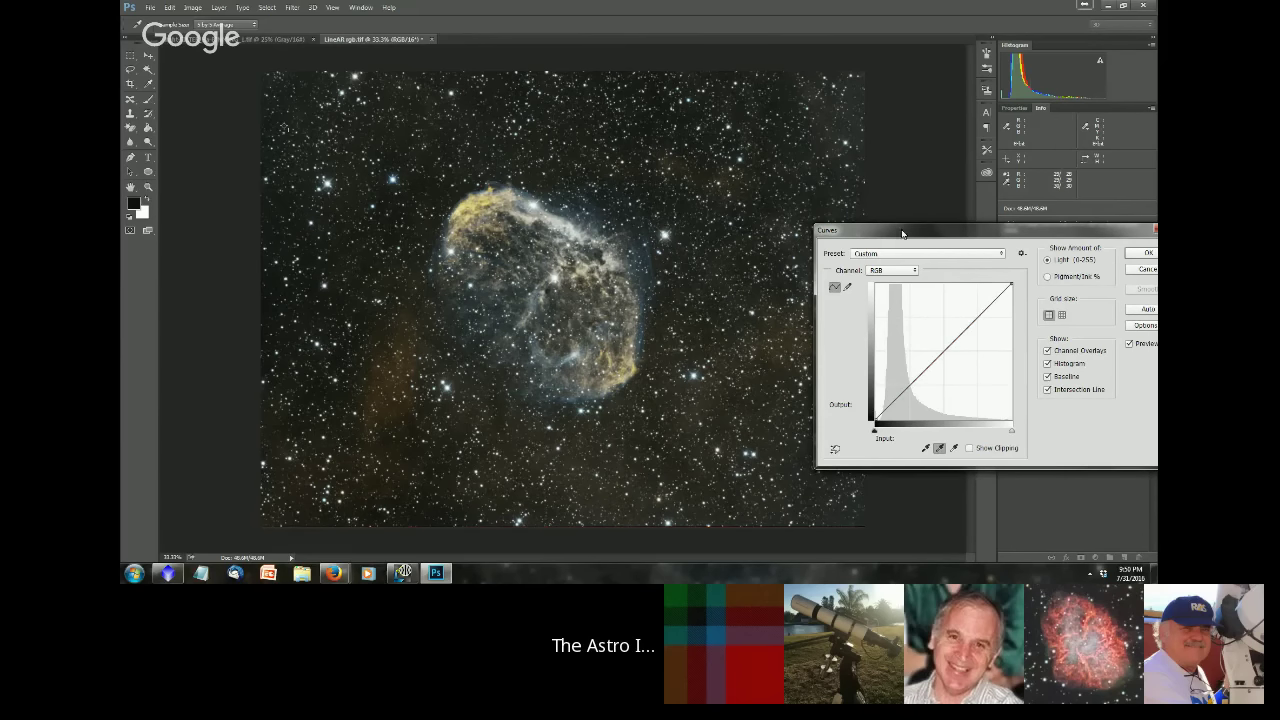
drag(902, 233, 785, 248)
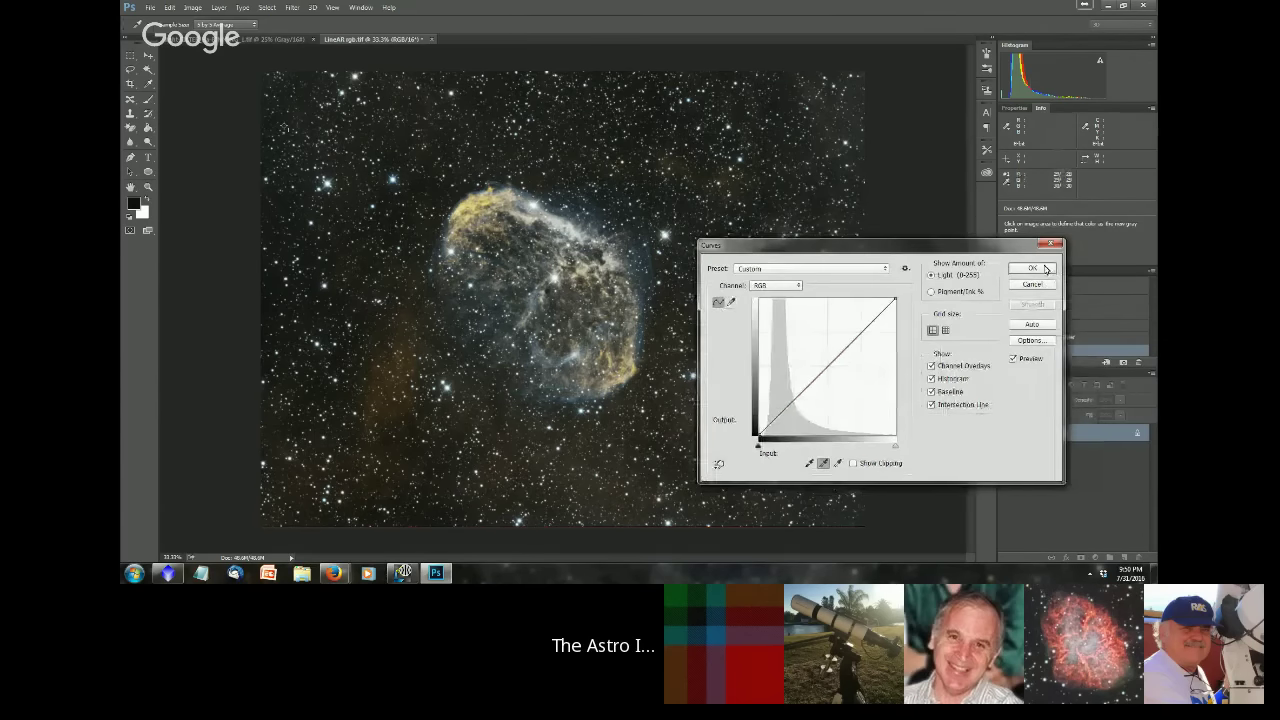
Apply the grey-point curve, then trial an upward-bowed Red-channel curve and cancel it.
click(1040, 270)
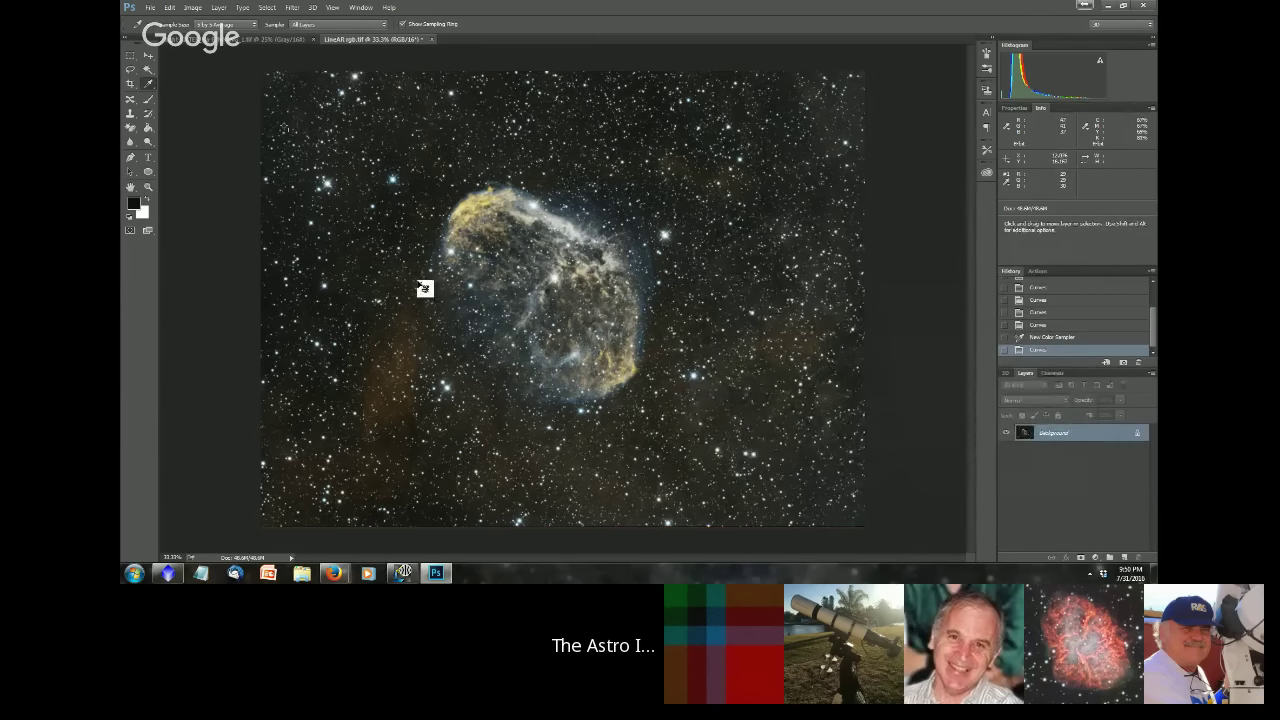
key(ctrl+m)
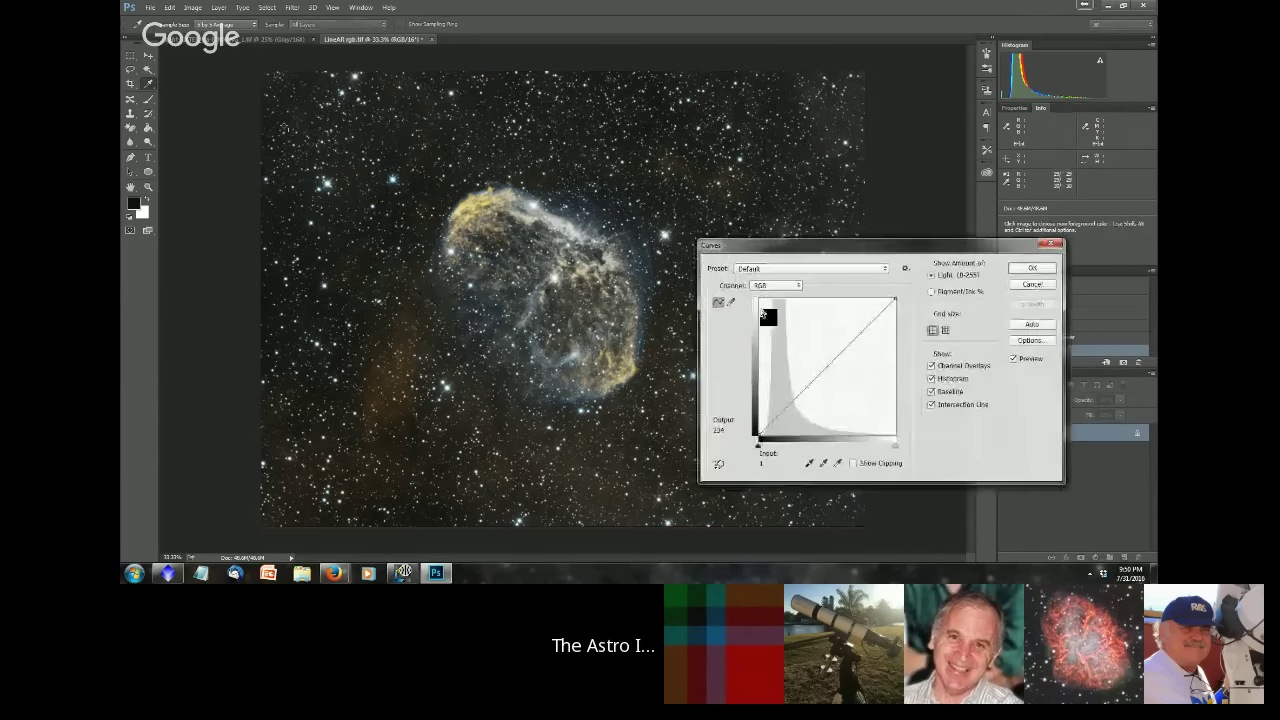
click(775, 286)
click(766, 305)
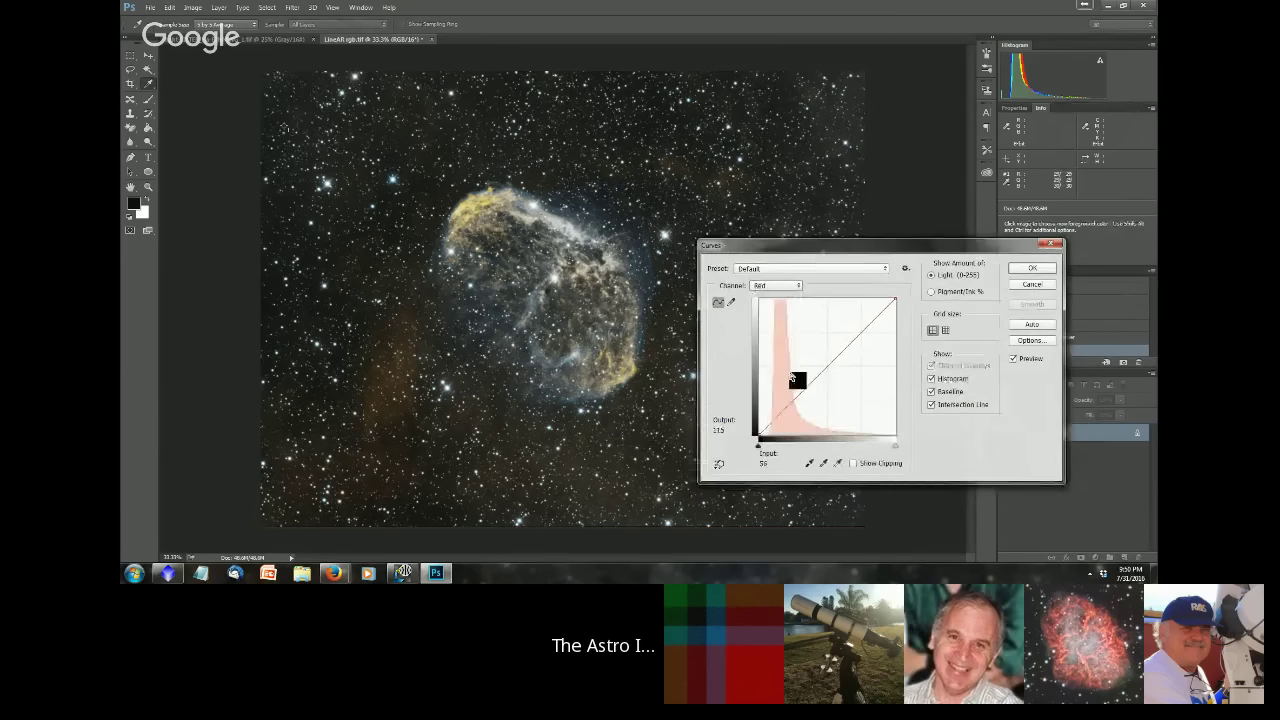
drag(803, 390, 794, 381)
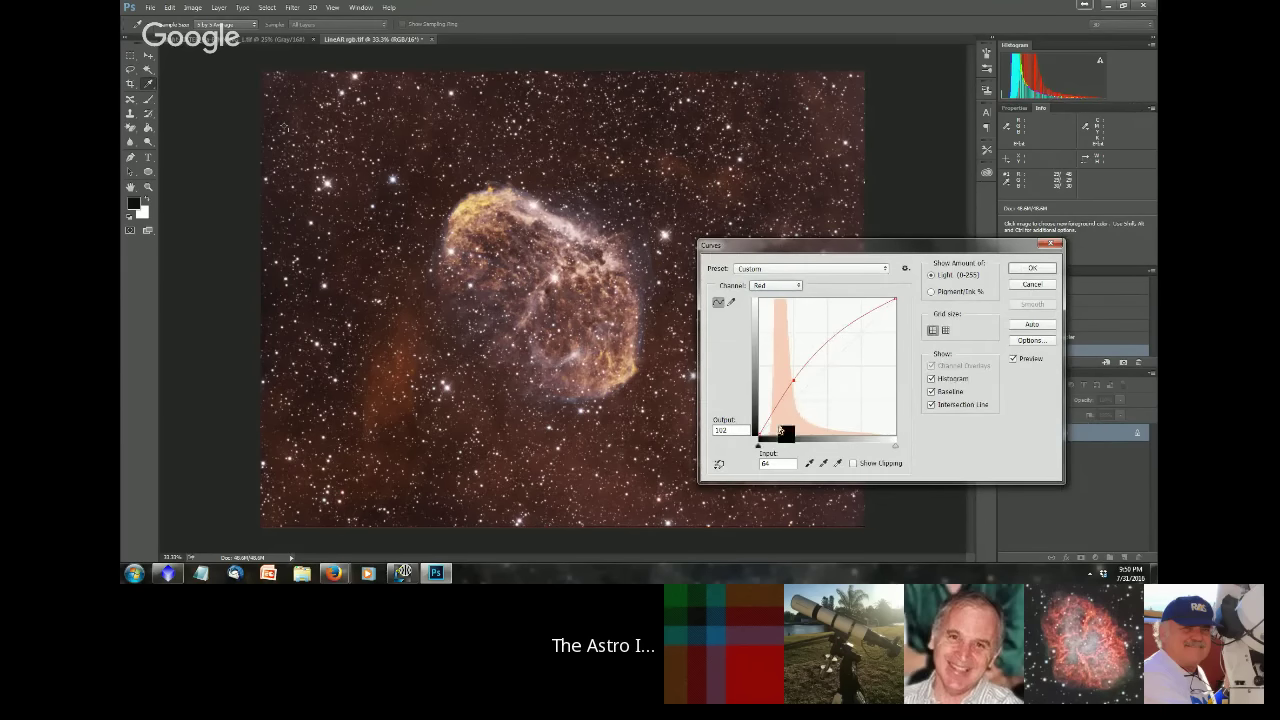
mouse_move(762, 436)
mouse_down()
mouse_move(776, 436)
mouse_move(763, 437)
mouse_up()
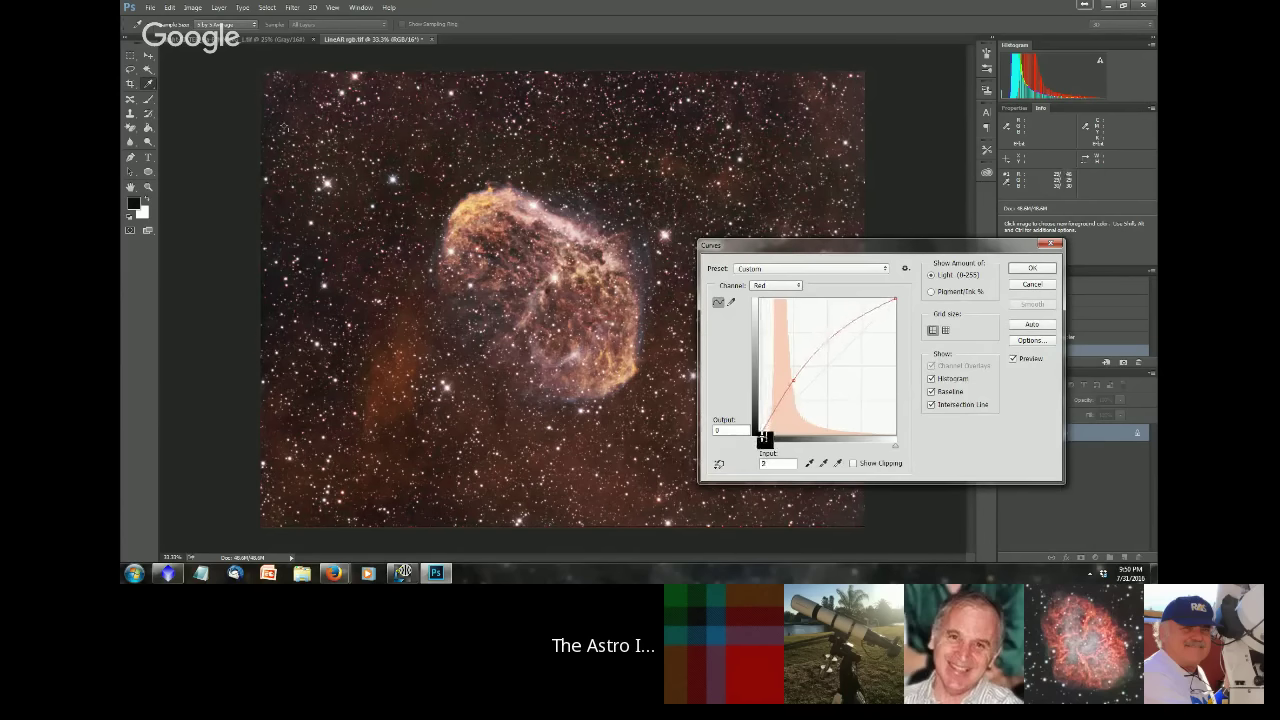
click(829, 347)
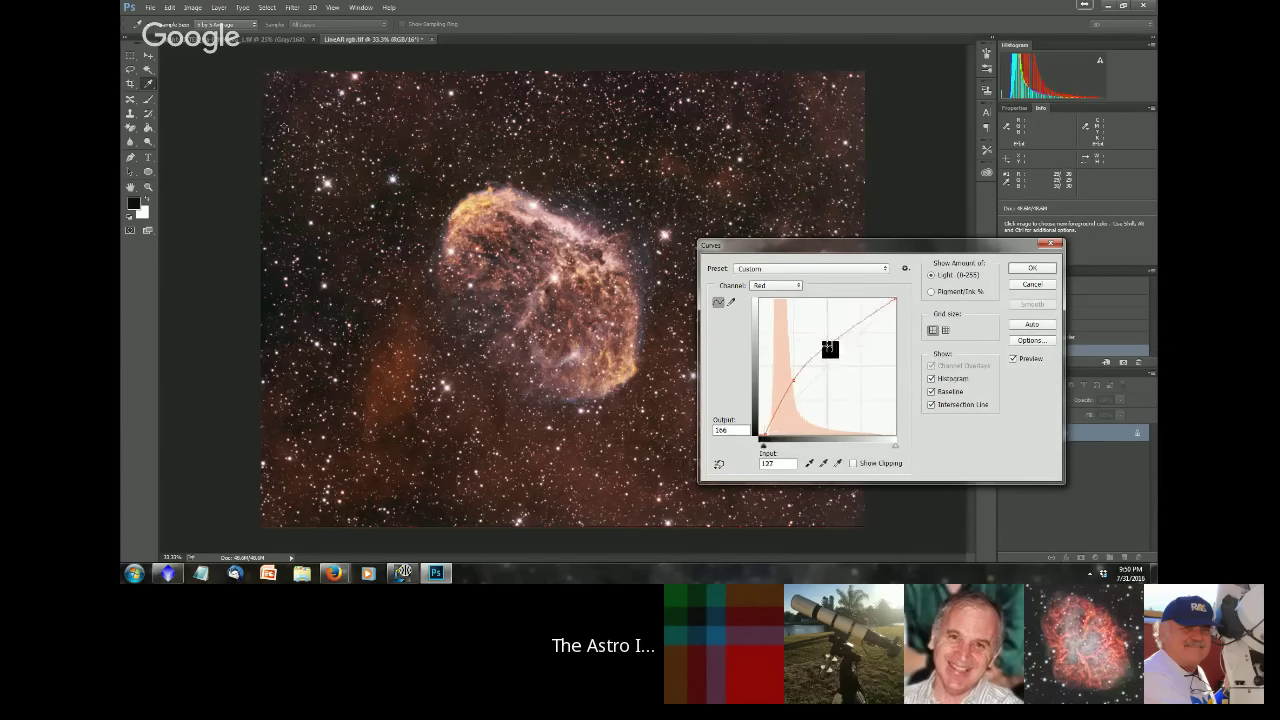
drag(829, 347, 825, 341)
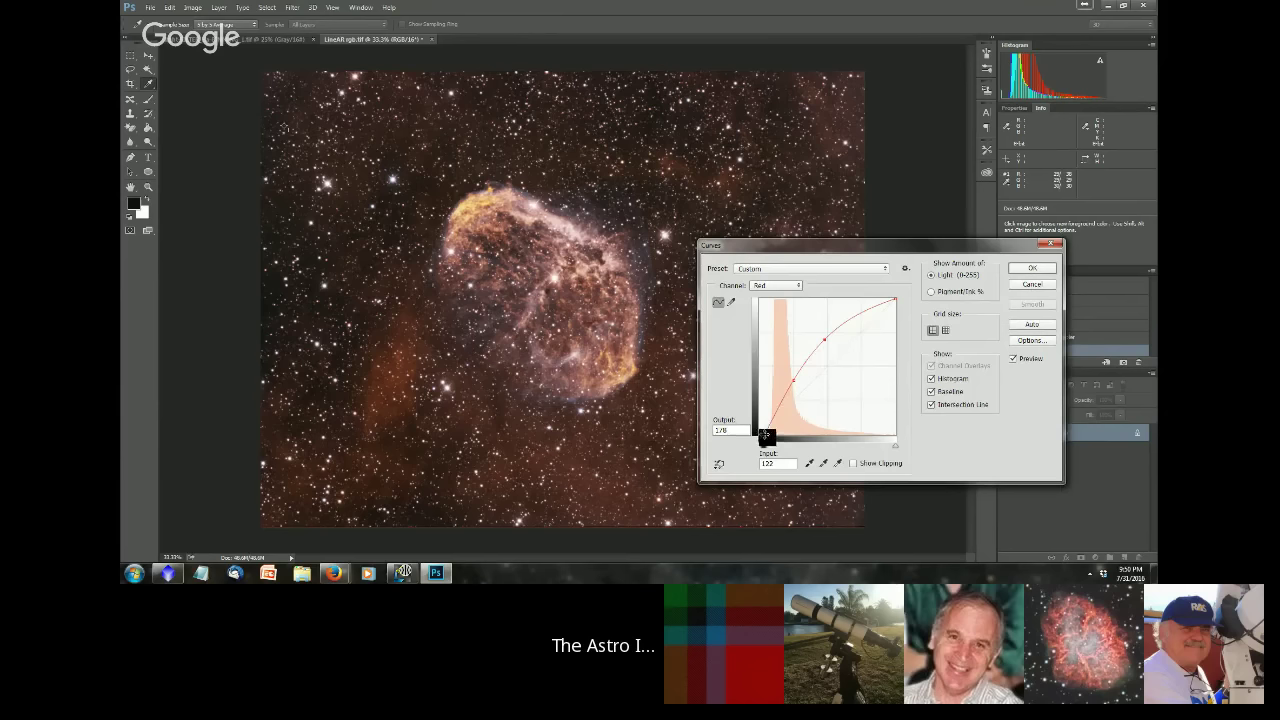
click(762, 437)
click(1032, 284)
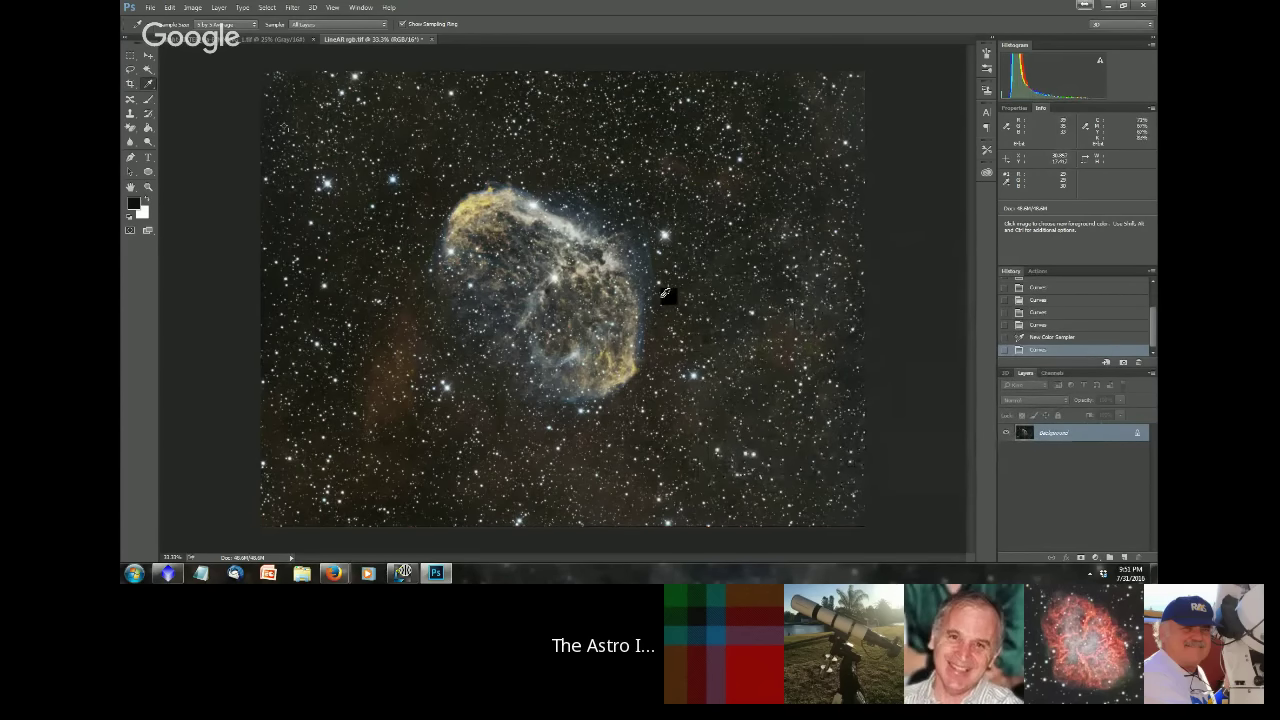
Apply Levels with the black input eased back toward 0, brightening the sky (midtone 1.83).
key(v)
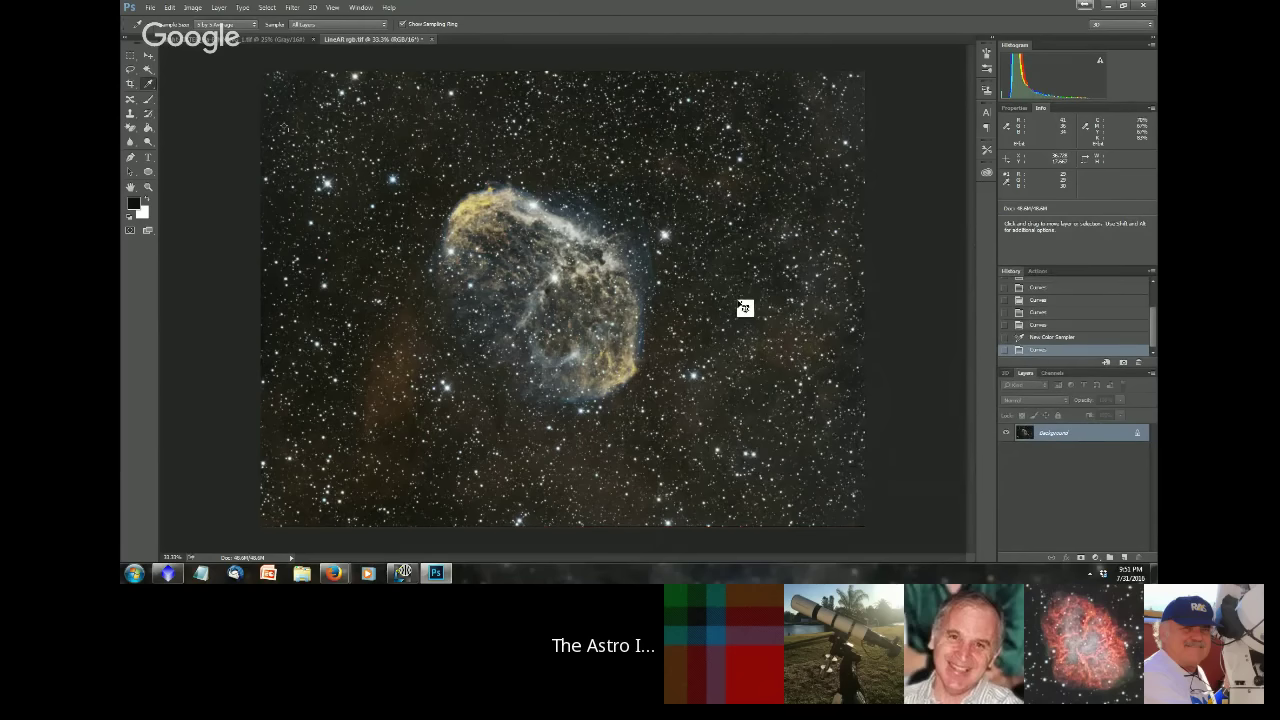
key(ctrl+l)
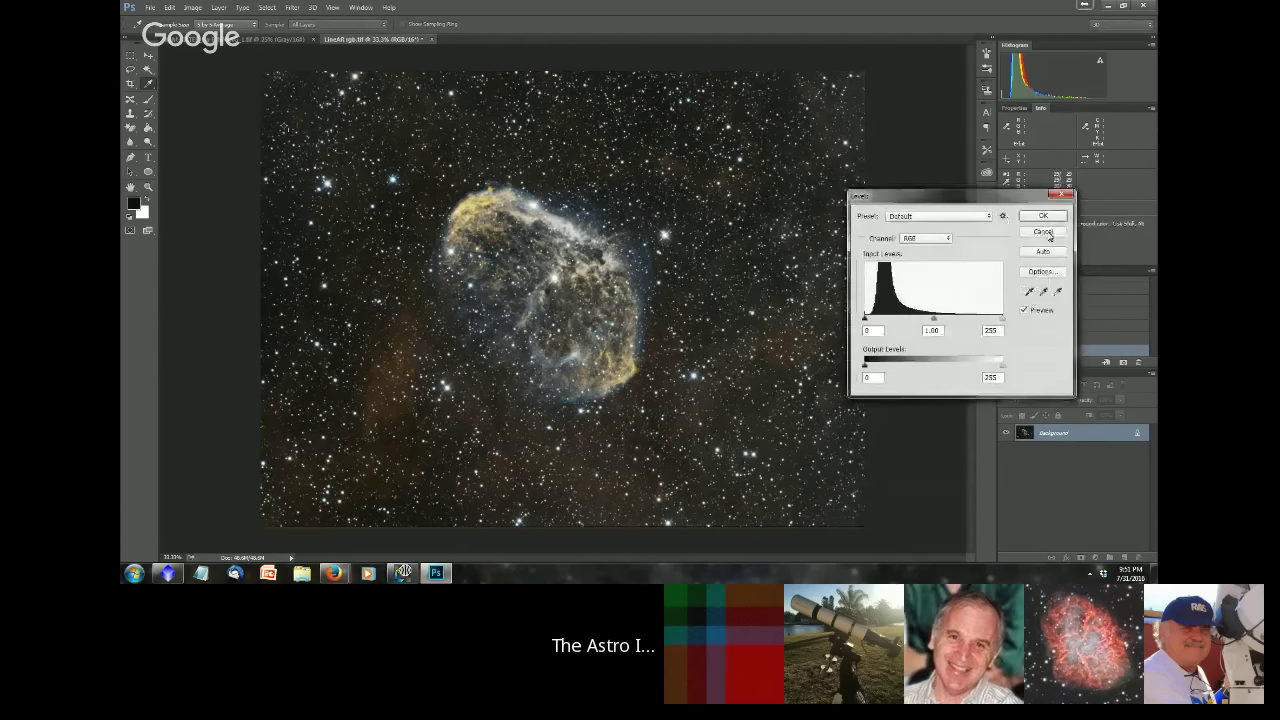
click(1045, 233)
mouse_move(206, 38)
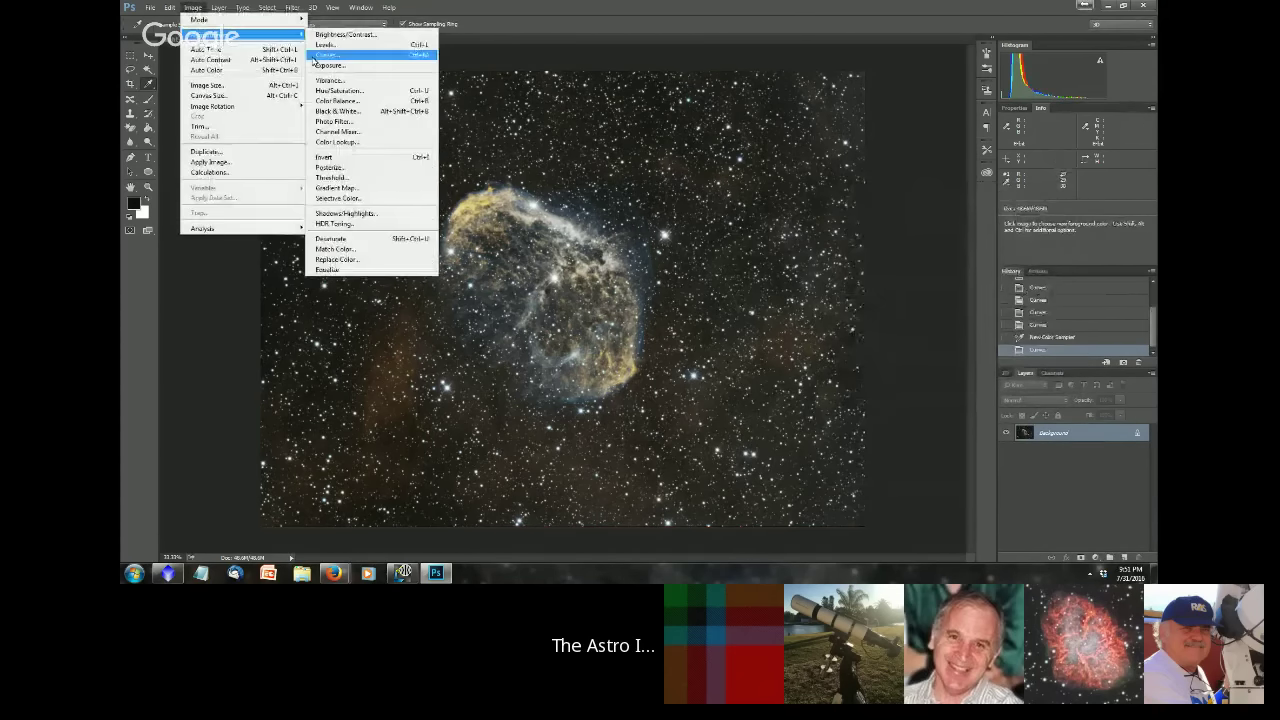
click(331, 50)
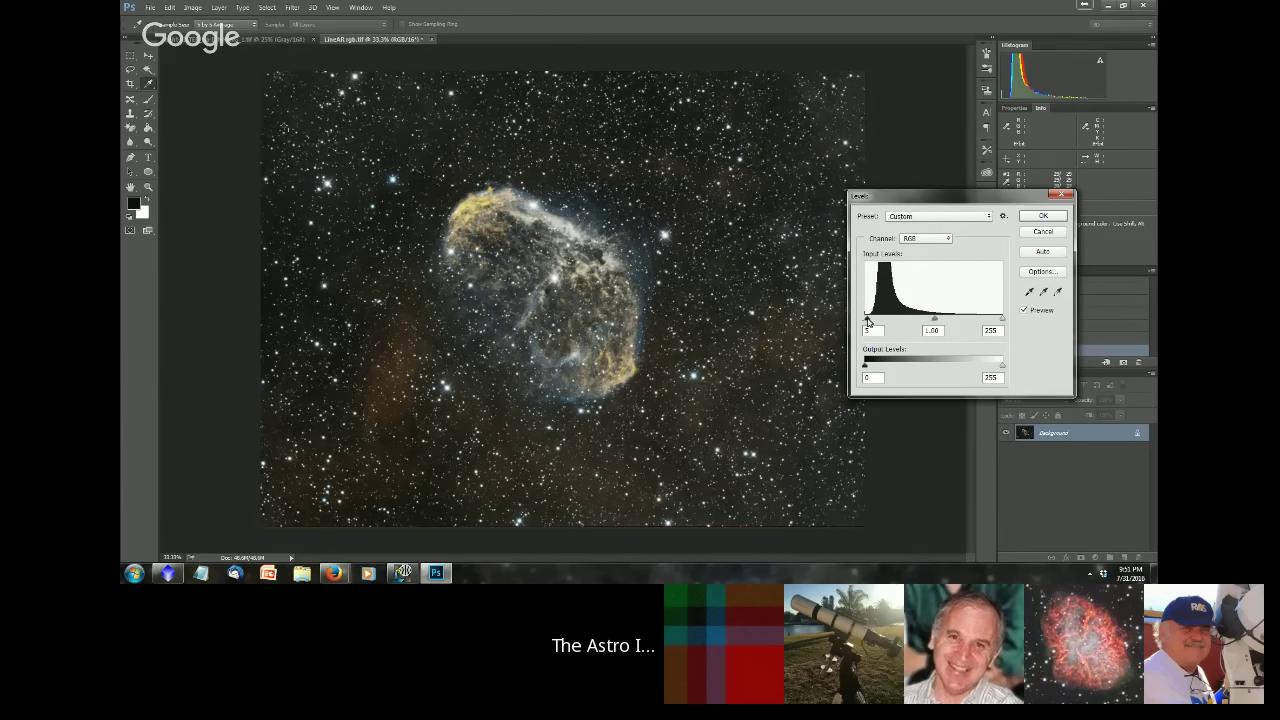
drag(868, 320, 910, 321)
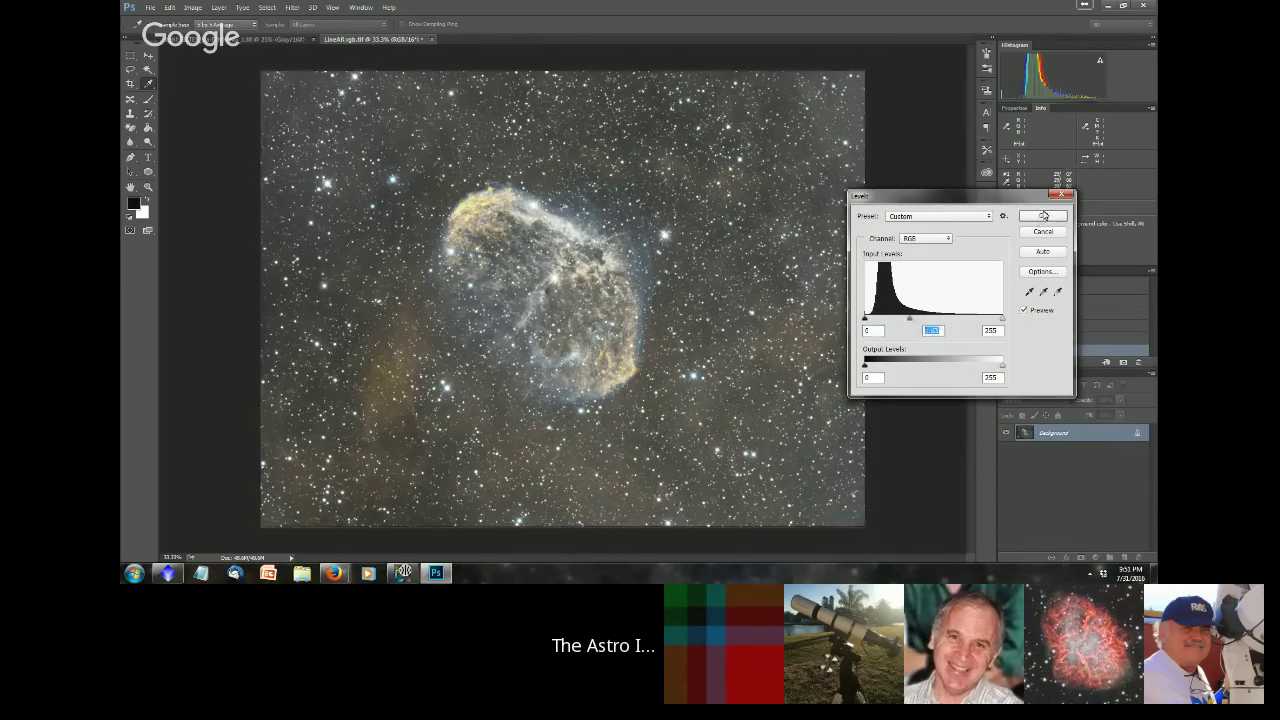
click(1042, 216)
Apply a Levels adjustment raising the black input to about 20 to darken the background.
key(ctrl+m)
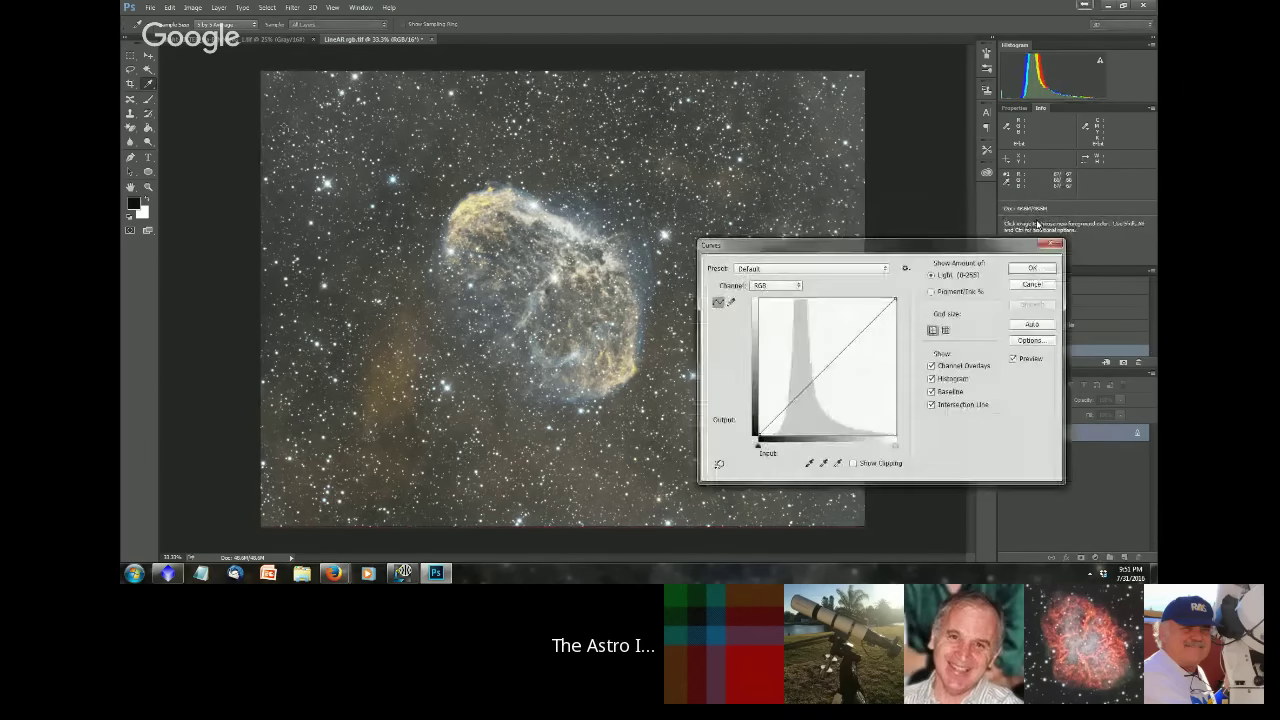
key(Escape)
key(ctrl+l)
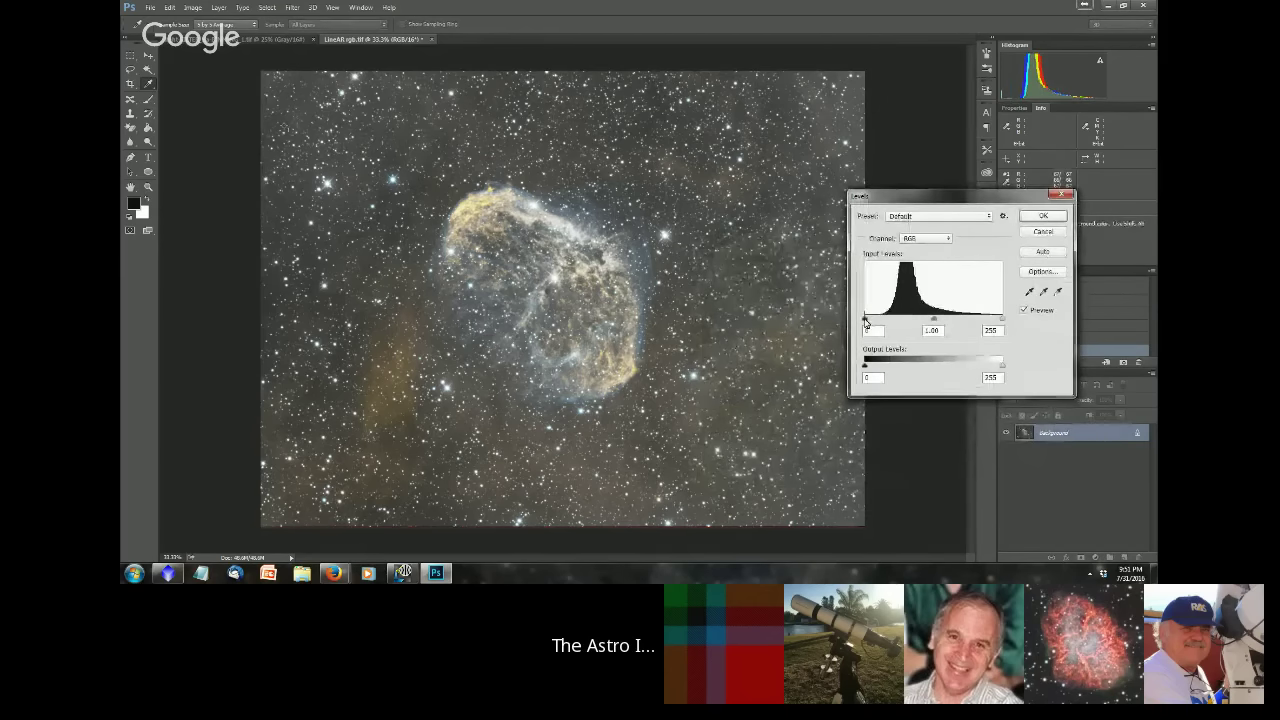
drag(868, 317, 883, 321)
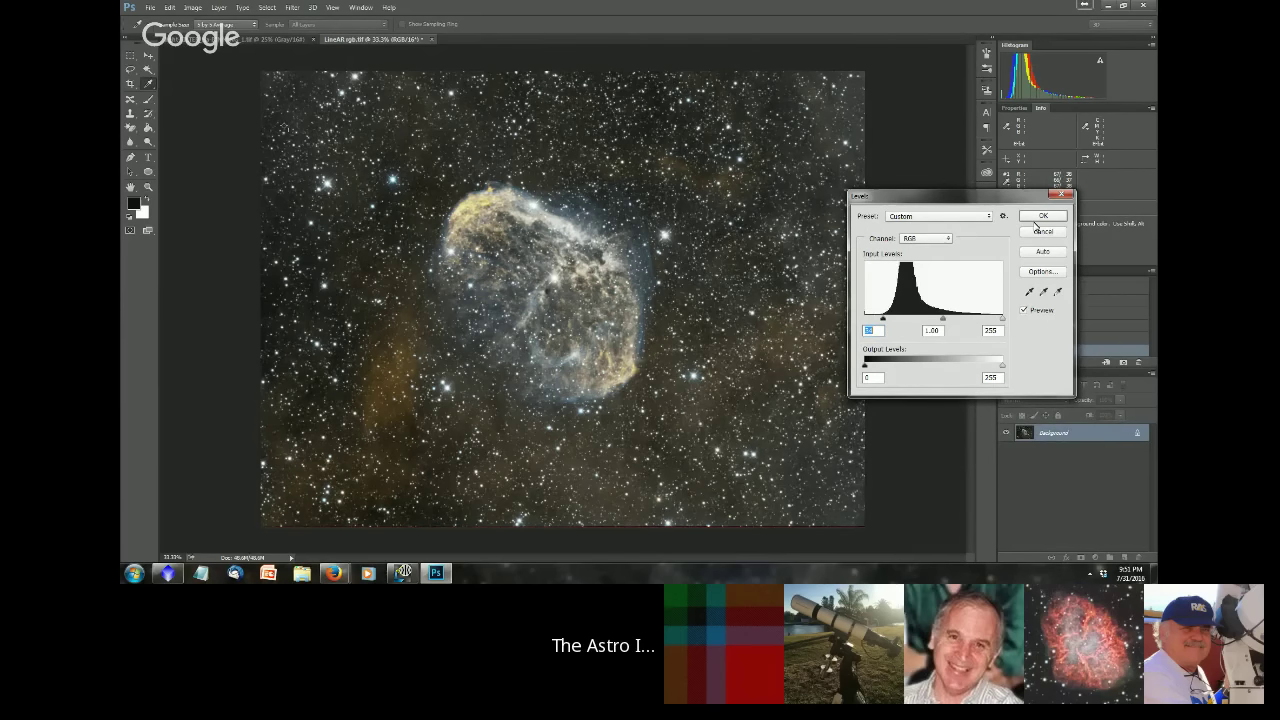
click(1040, 217)
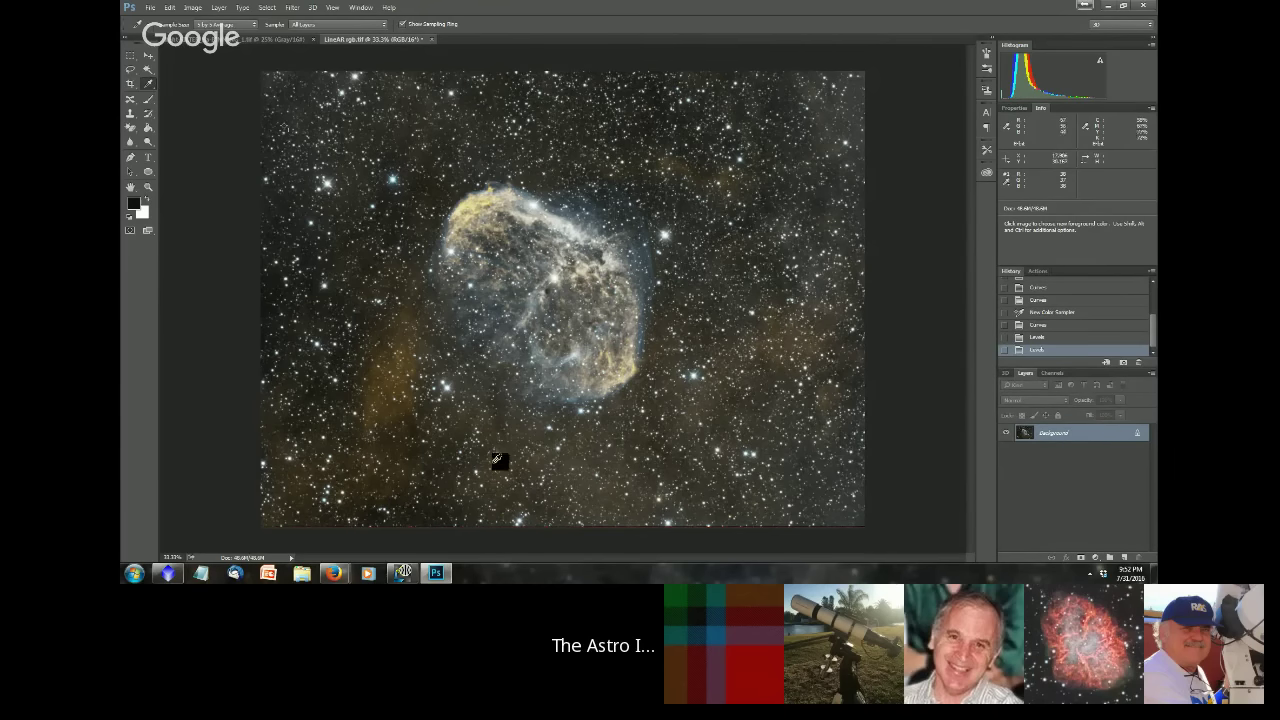
Switch from Photoshop to PixInsight, then bring the Google Hangouts window to the front.
click(170, 575)
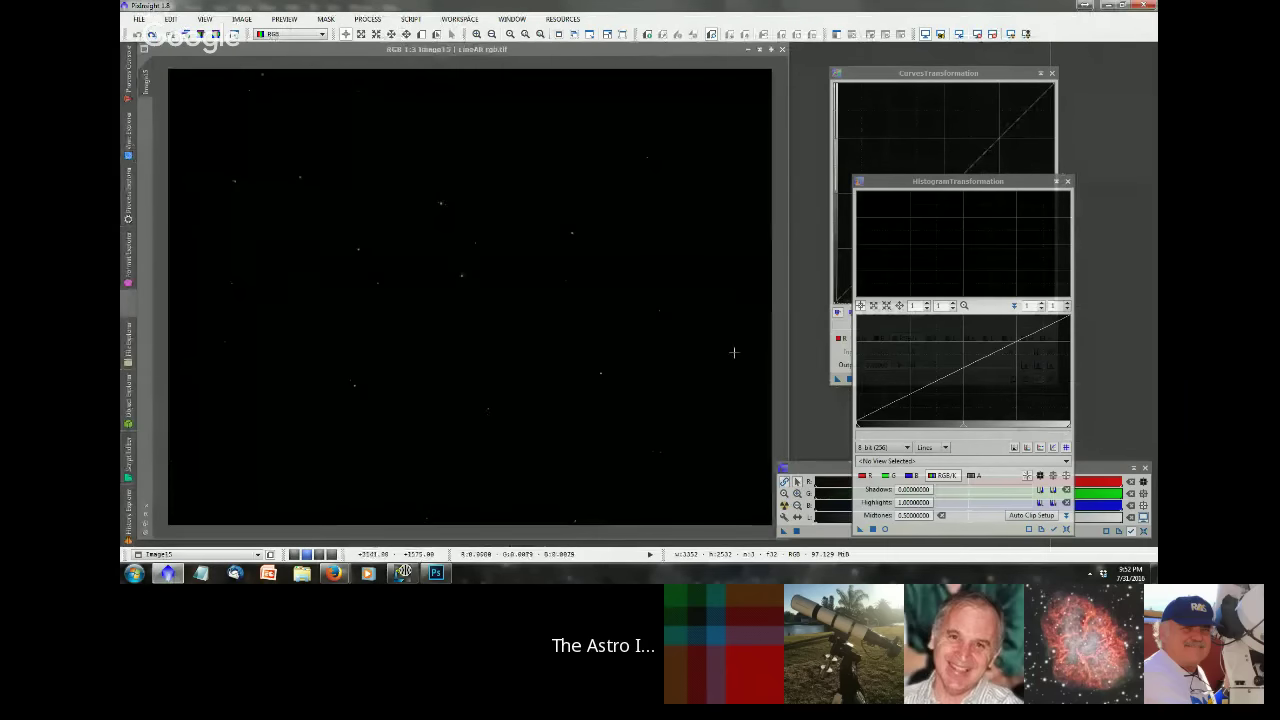
mouse_move(335, 573)
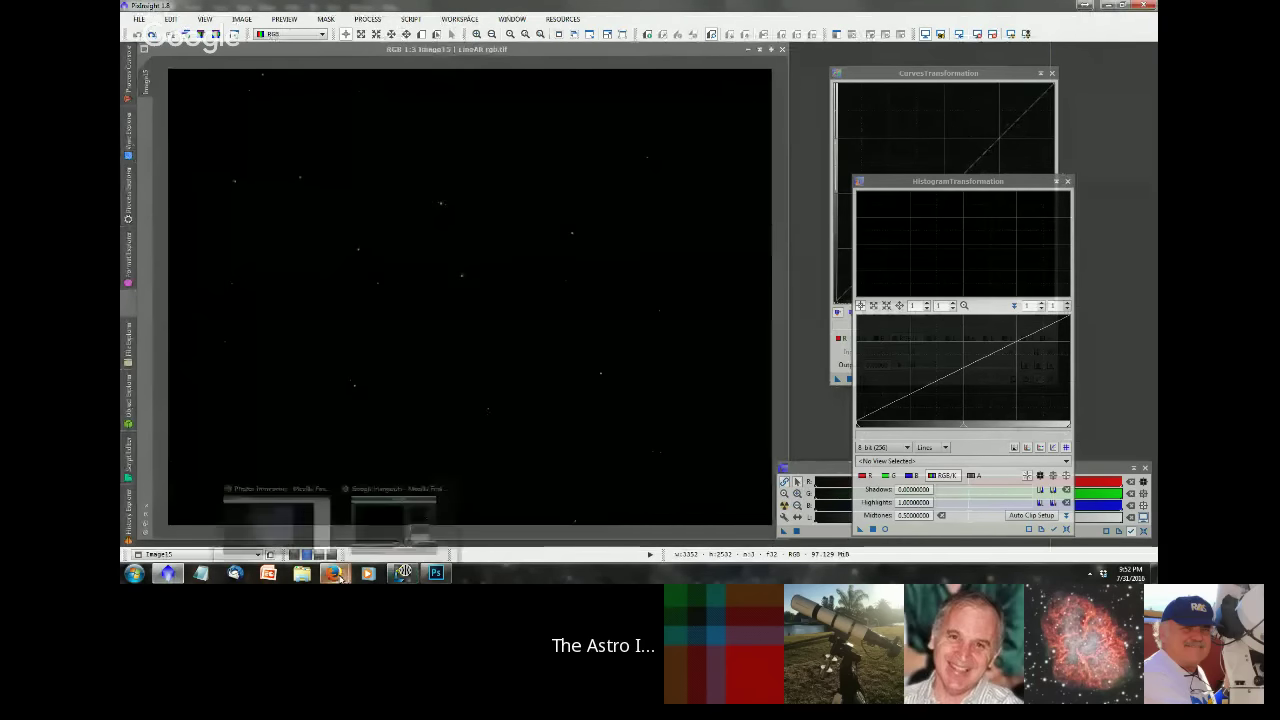
mouse_move(281, 490)
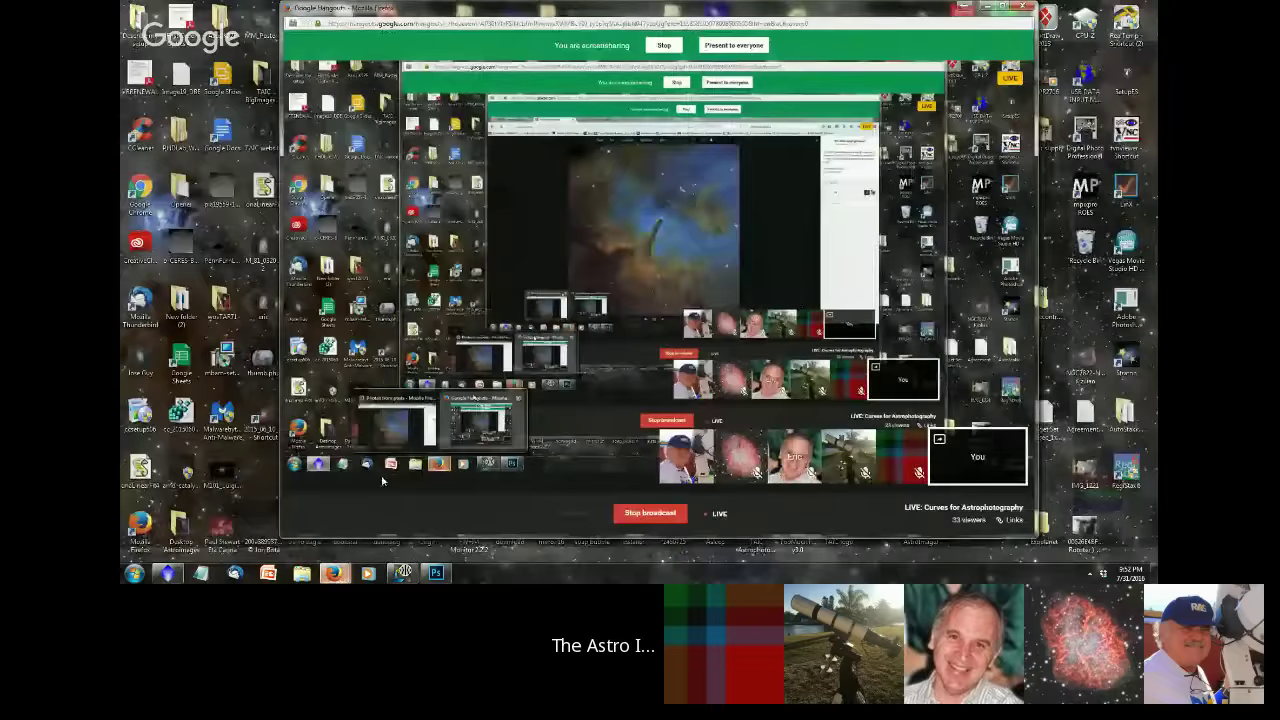
click(393, 515)
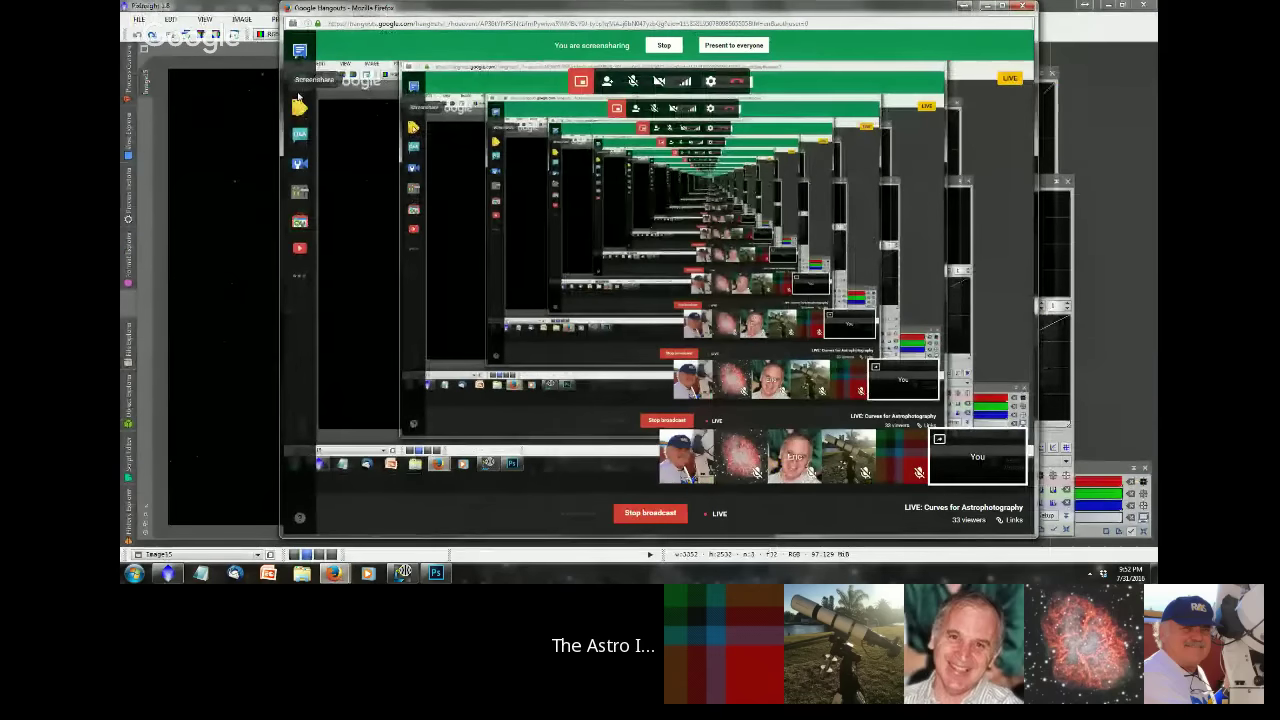
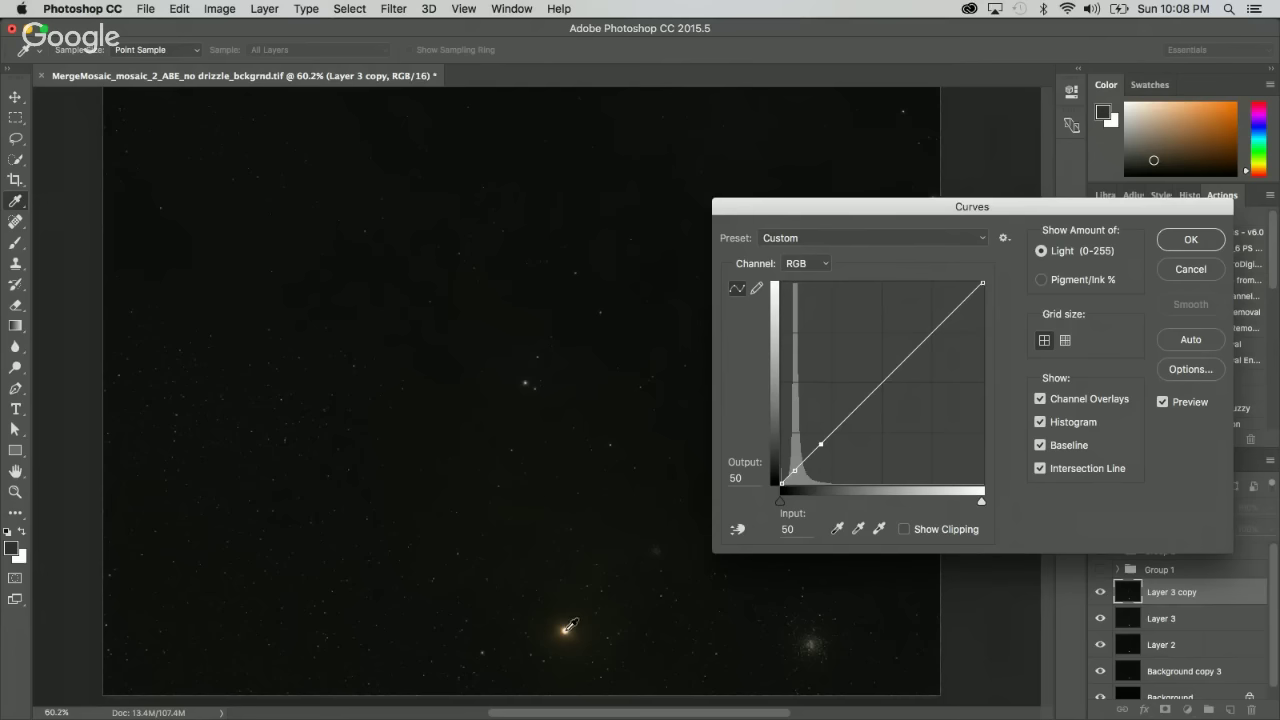
In Curves, sample a bright star, the black sky and a faint star to read their levels.
super+click(568, 628)
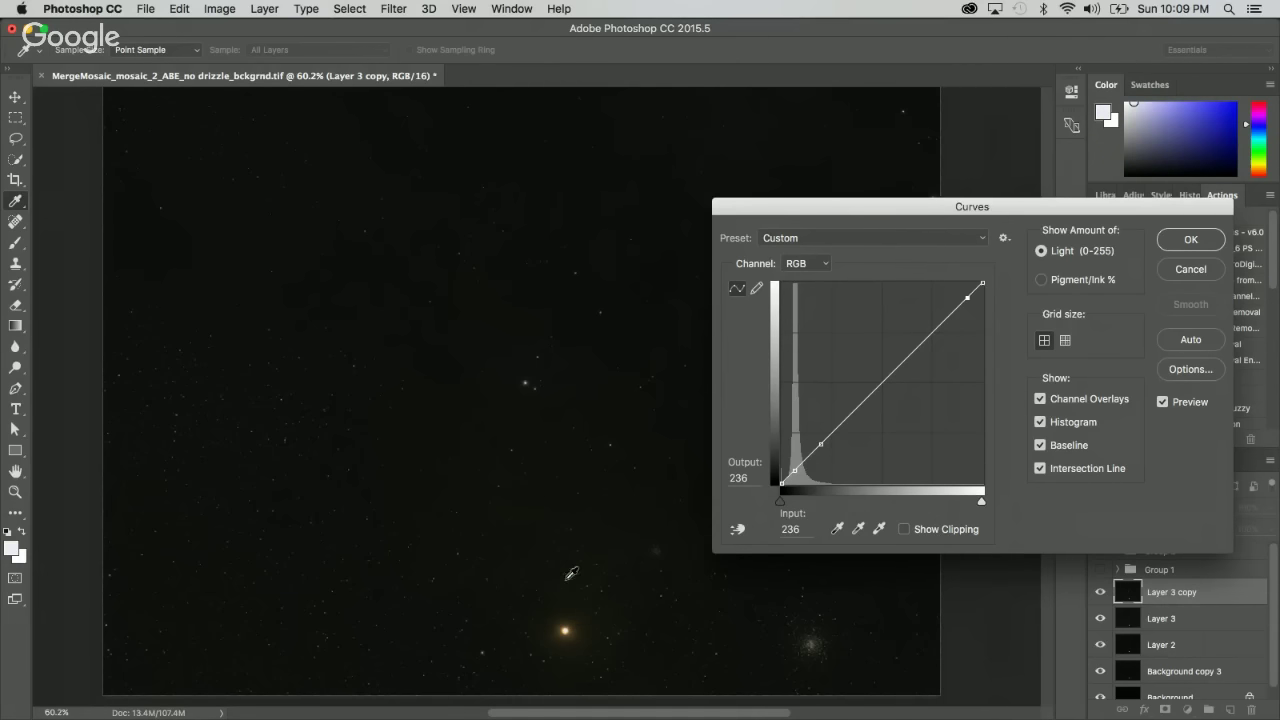
scroll(523, 480, up, 5)
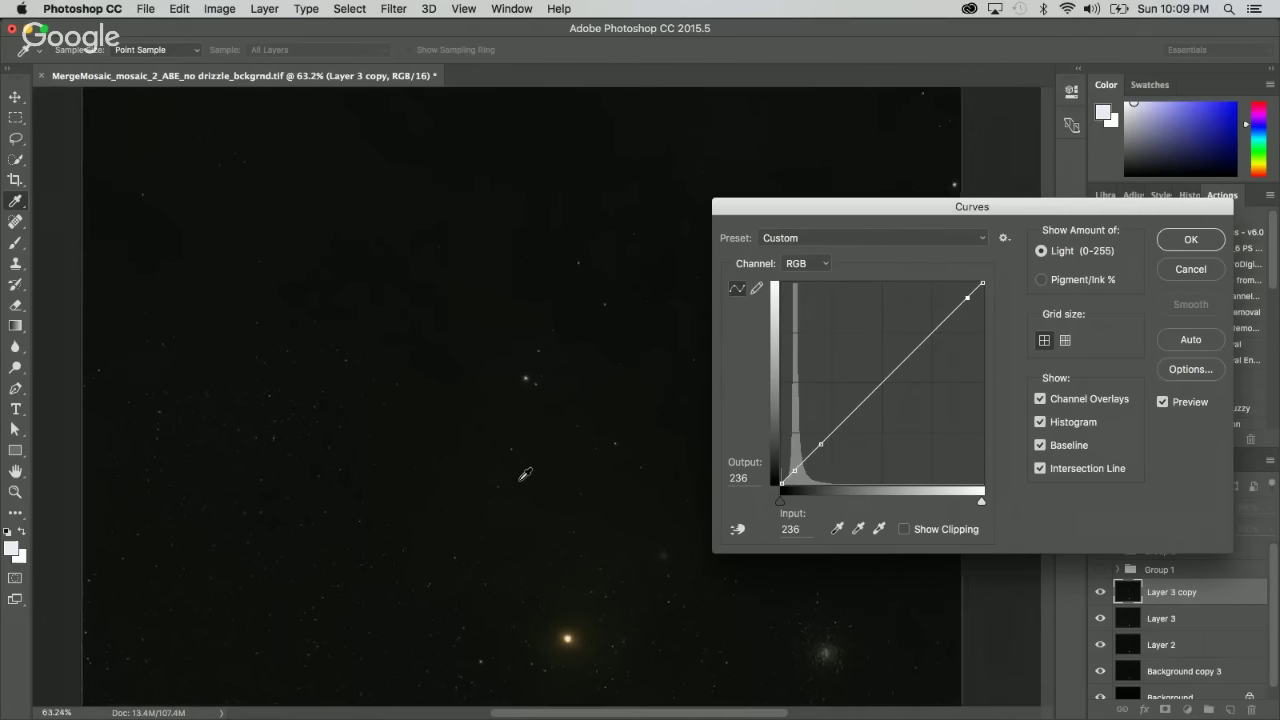
click(451, 489)
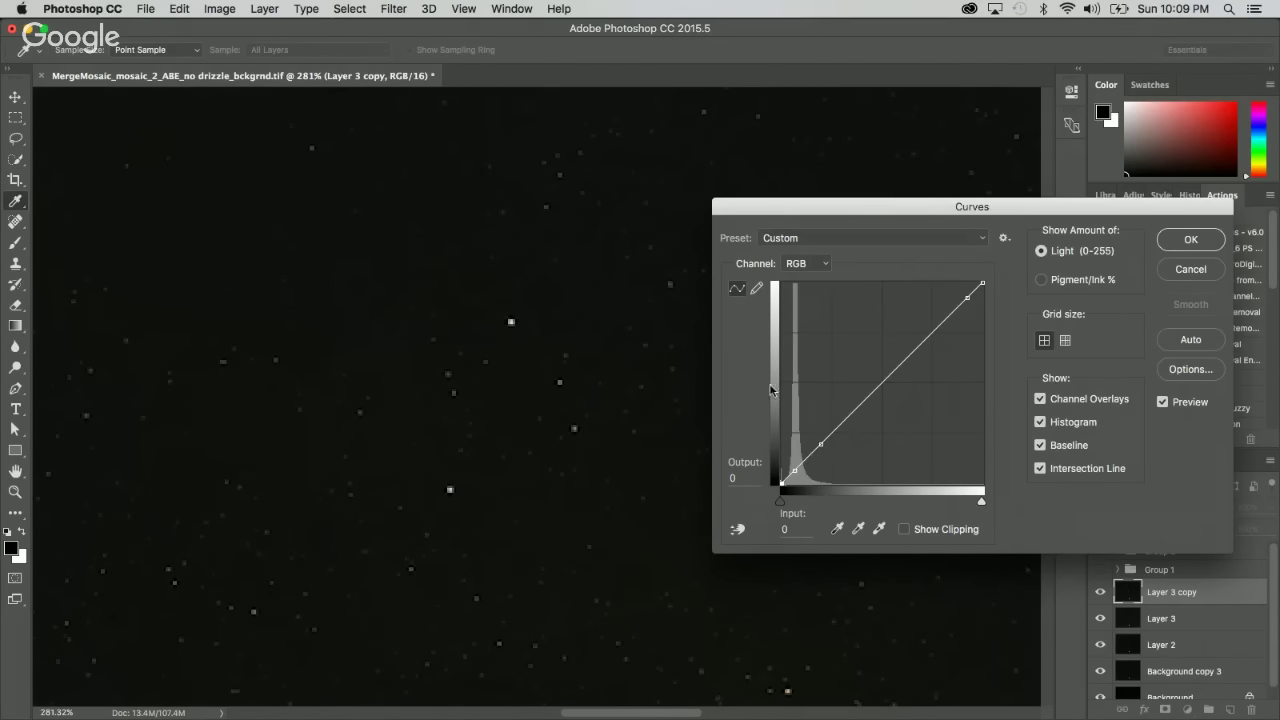
click(281, 354)
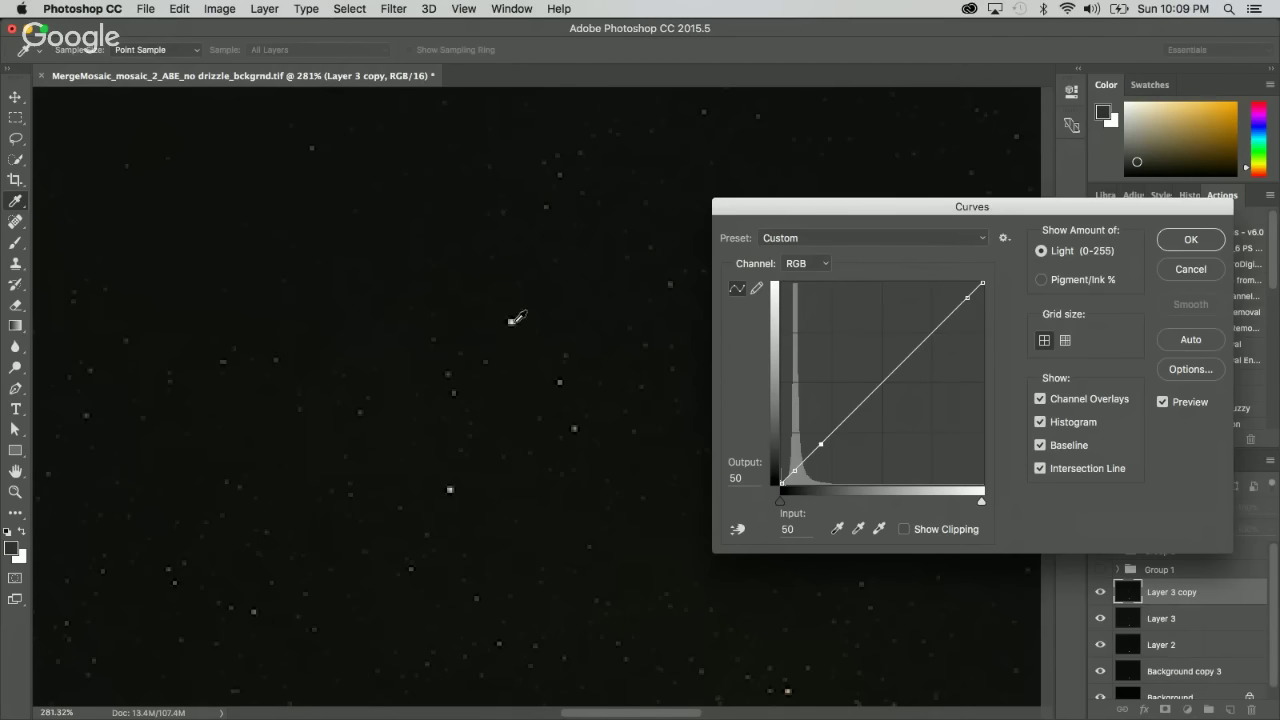
Add two midtone points, lift the shadow point to 40/53, check the preview, and apply.
click(903, 358)
click(863, 398)
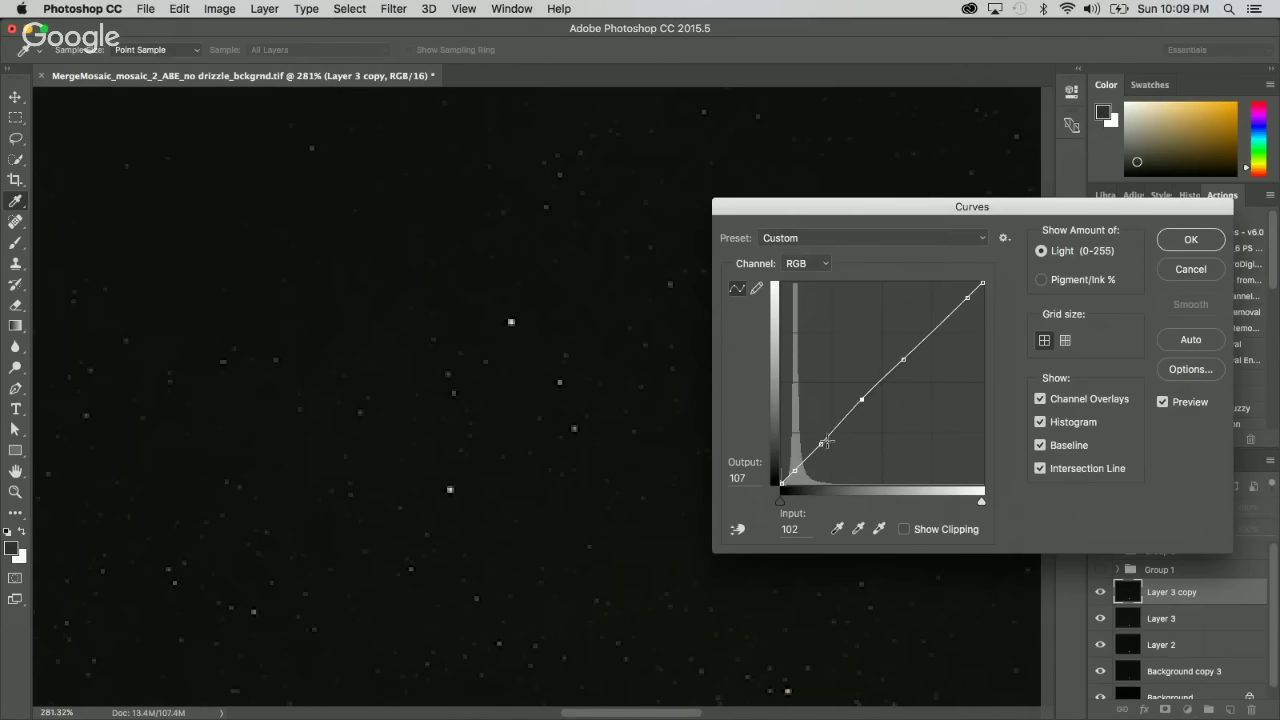
drag(816, 445, 806, 442)
scroll(622, 442, down, 10)
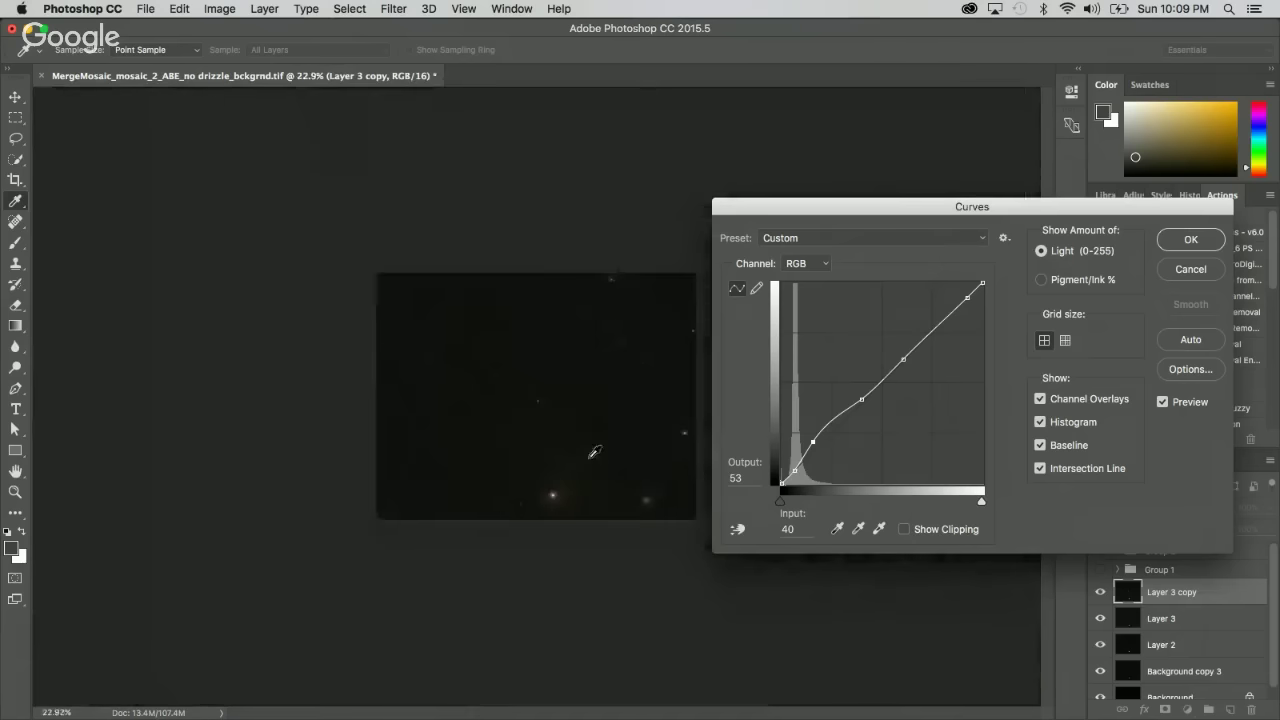
scroll(590, 442, up, 3)
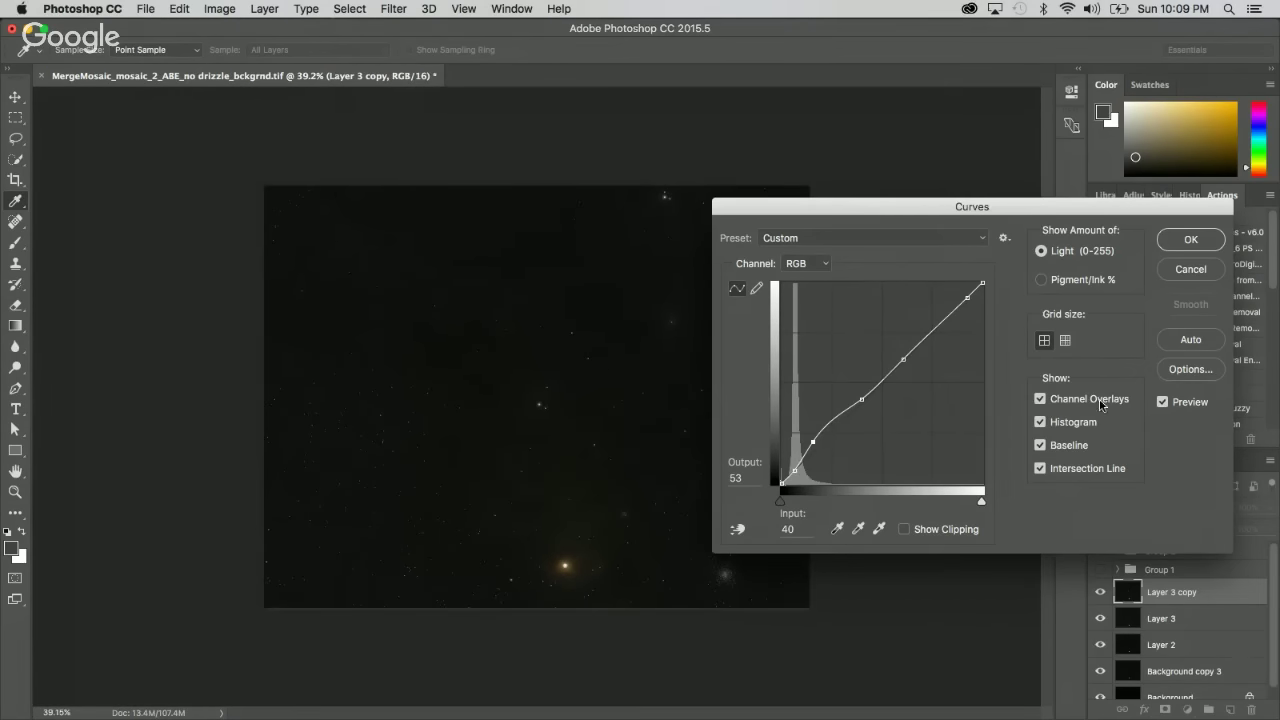
click(1163, 402)
click(1163, 402)
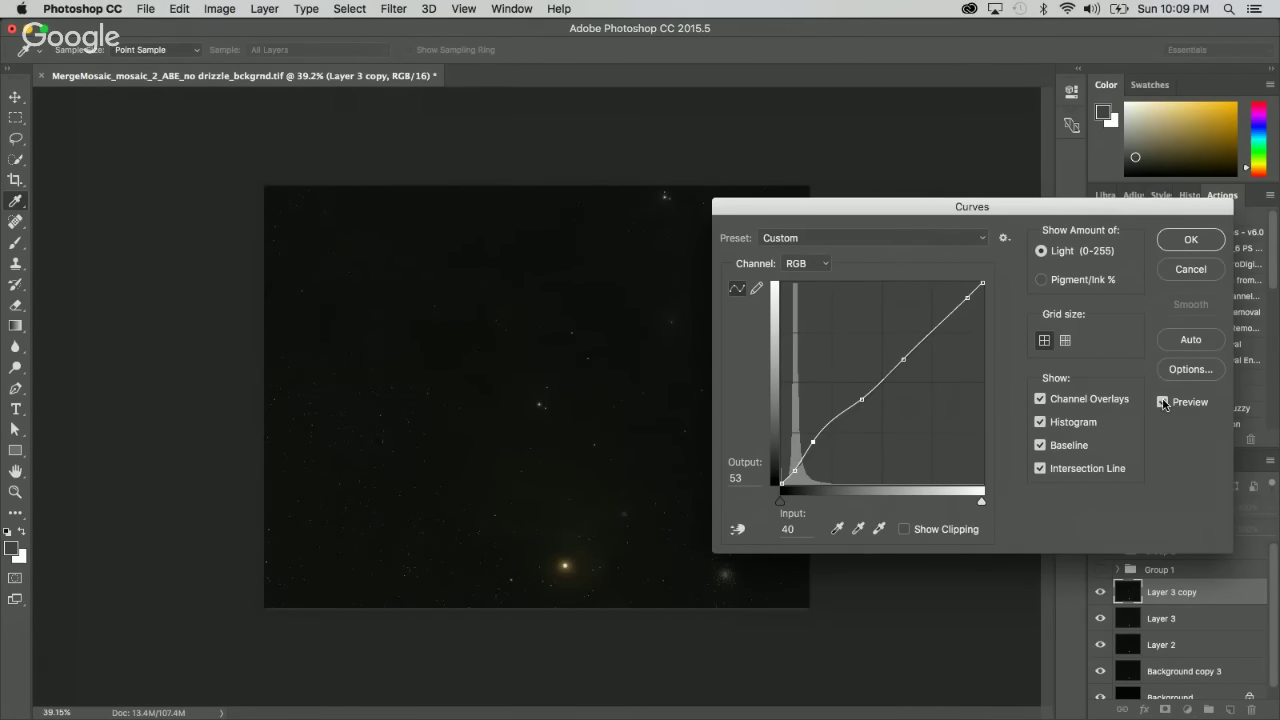
click(1191, 240)
key(l)
scroll(632, 432, up, 1)
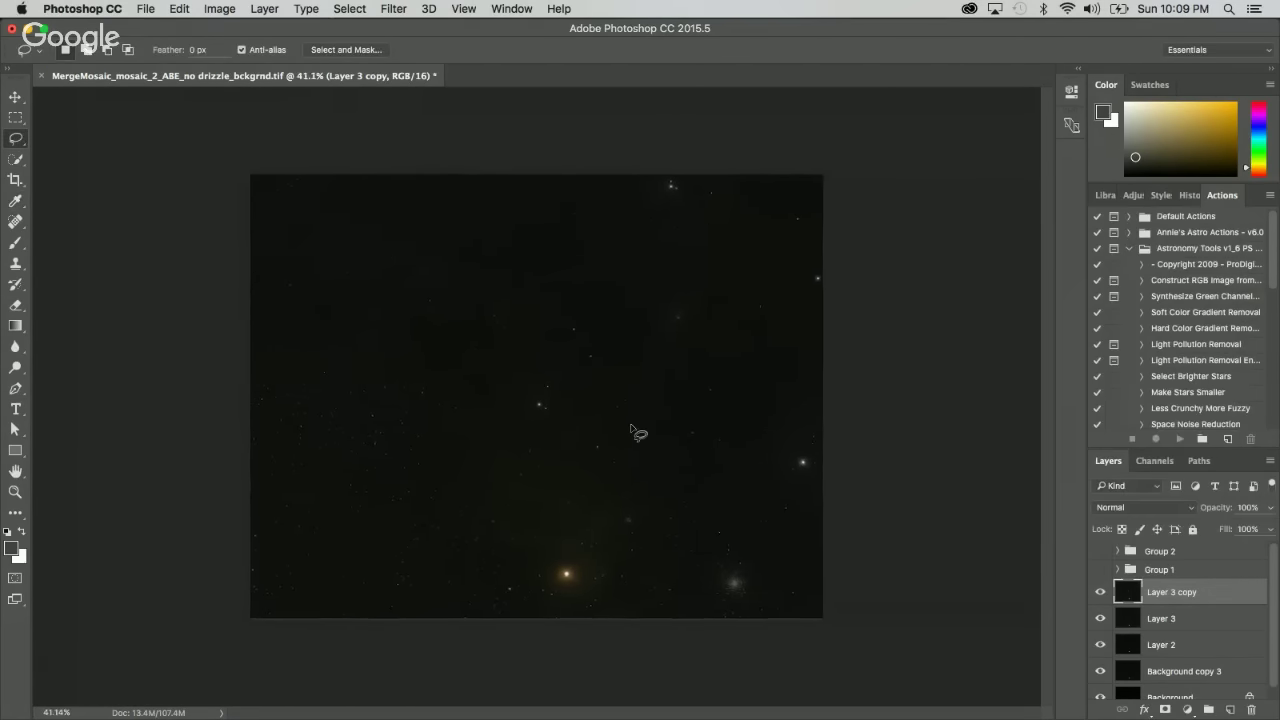
Select all, Copy Merged, and paste the result as new Layer 4.
scroll(640, 345, up, 2)
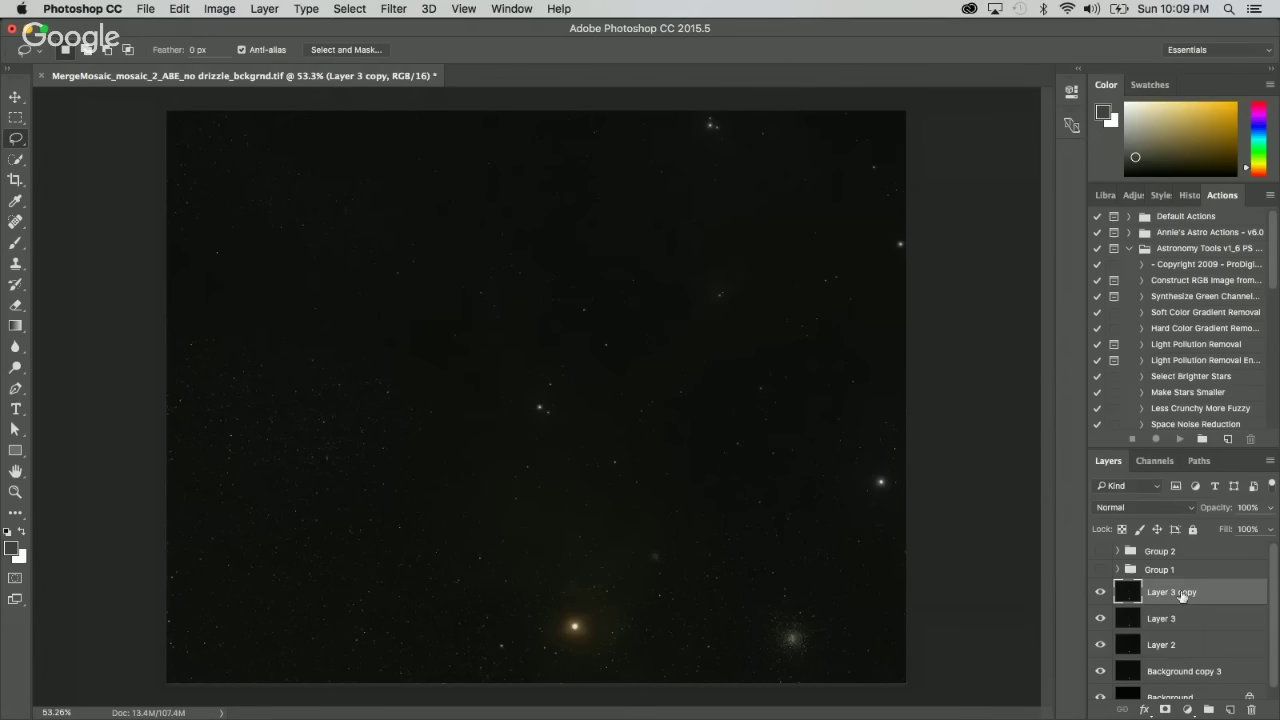
click(354, 6)
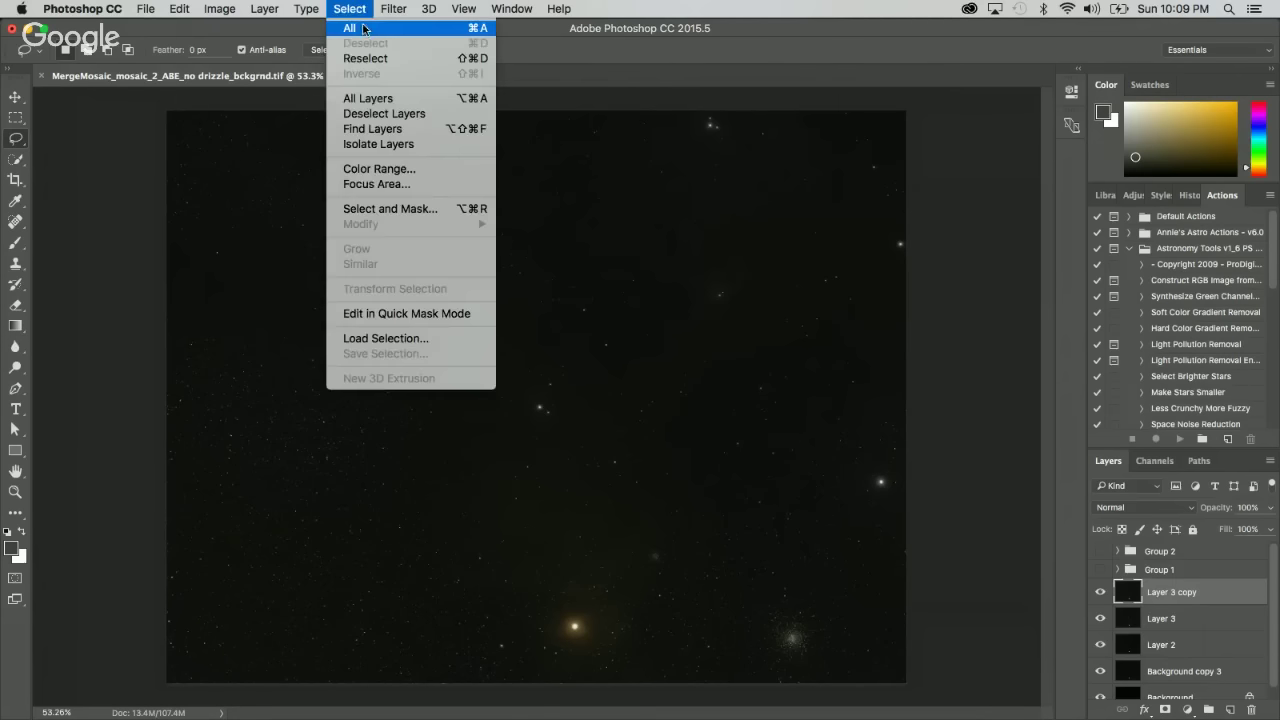
click(362, 35)
click(179, 8)
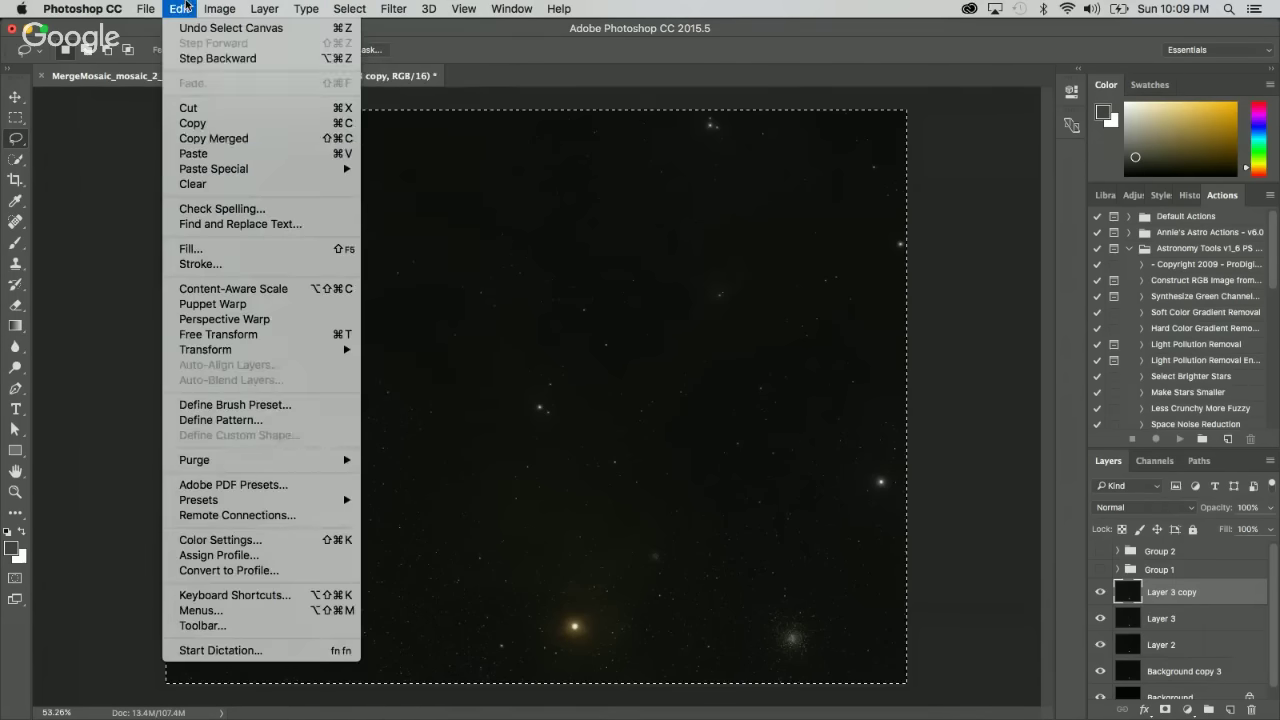
click(250, 139)
key(super+v)
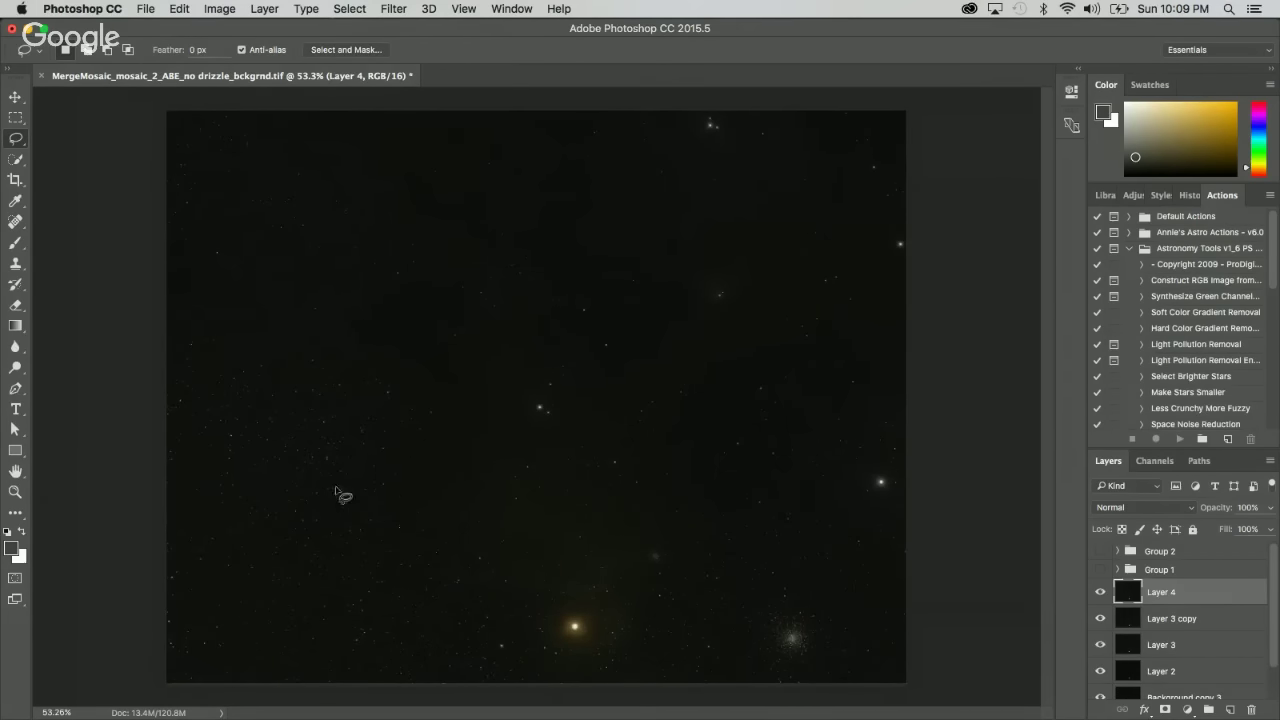
key(super+m)
Bow Layer 4's curve up to about 51/69, ease it down slightly, and apply it.
click(840, 421)
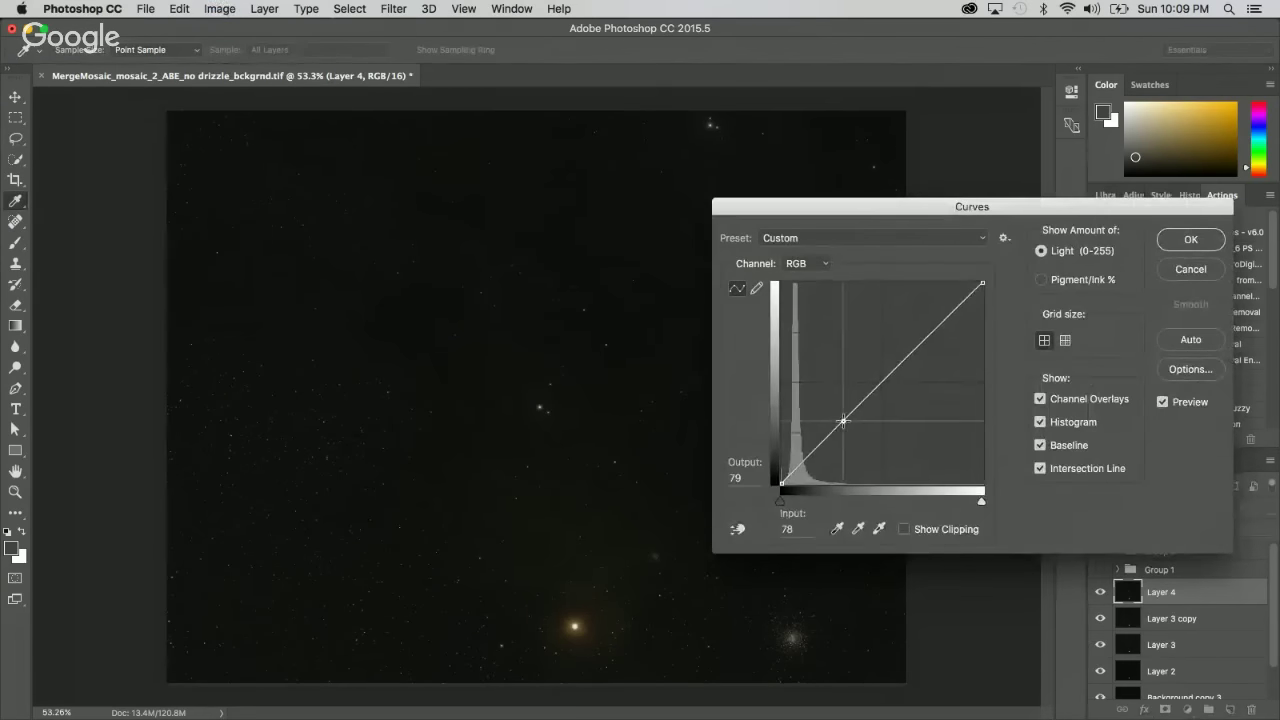
drag(840, 421, 820, 425)
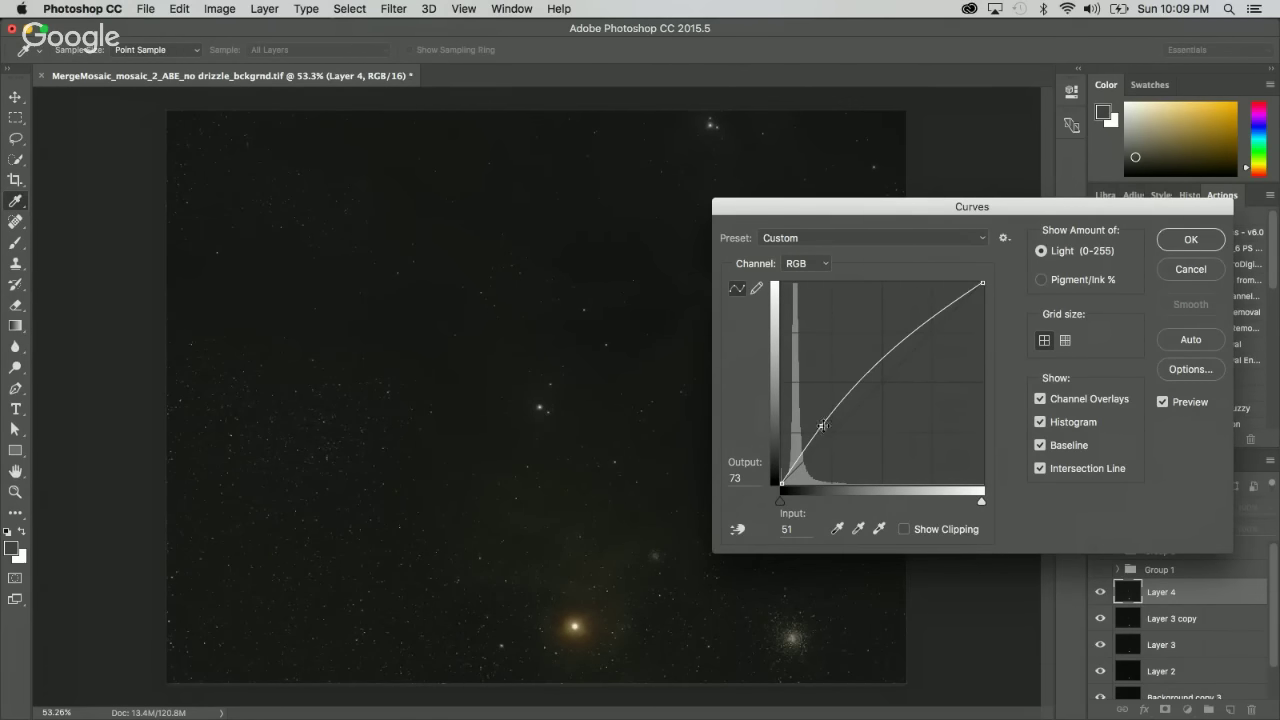
drag(820, 426, 821, 430)
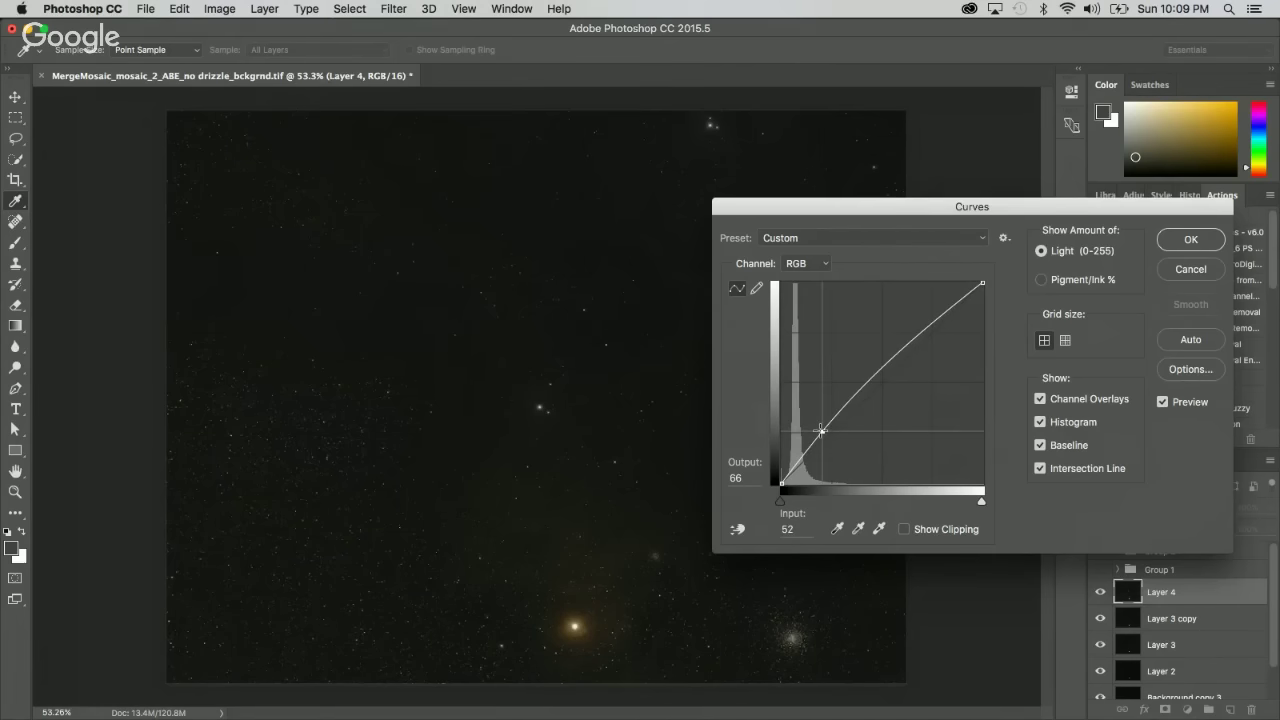
click(1191, 240)
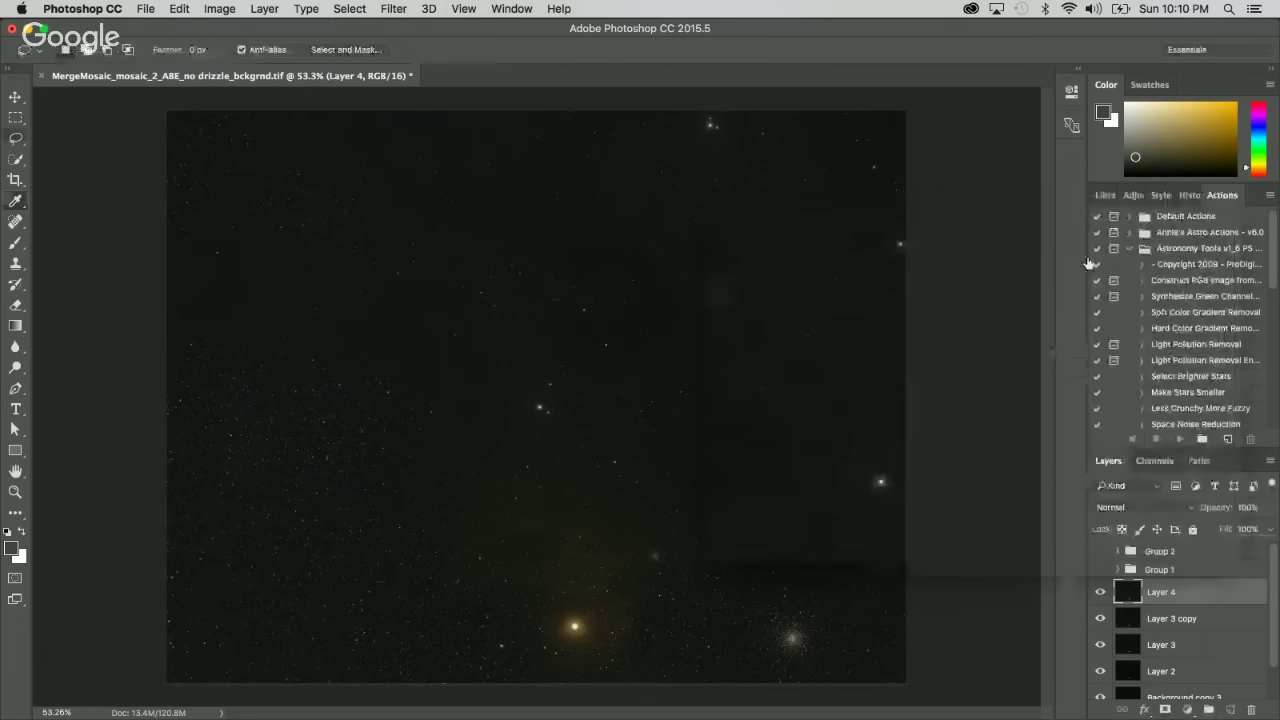
key(l)
Open a fresh Curves and sample the dark sky background at several spots.
key(ctrl+m)
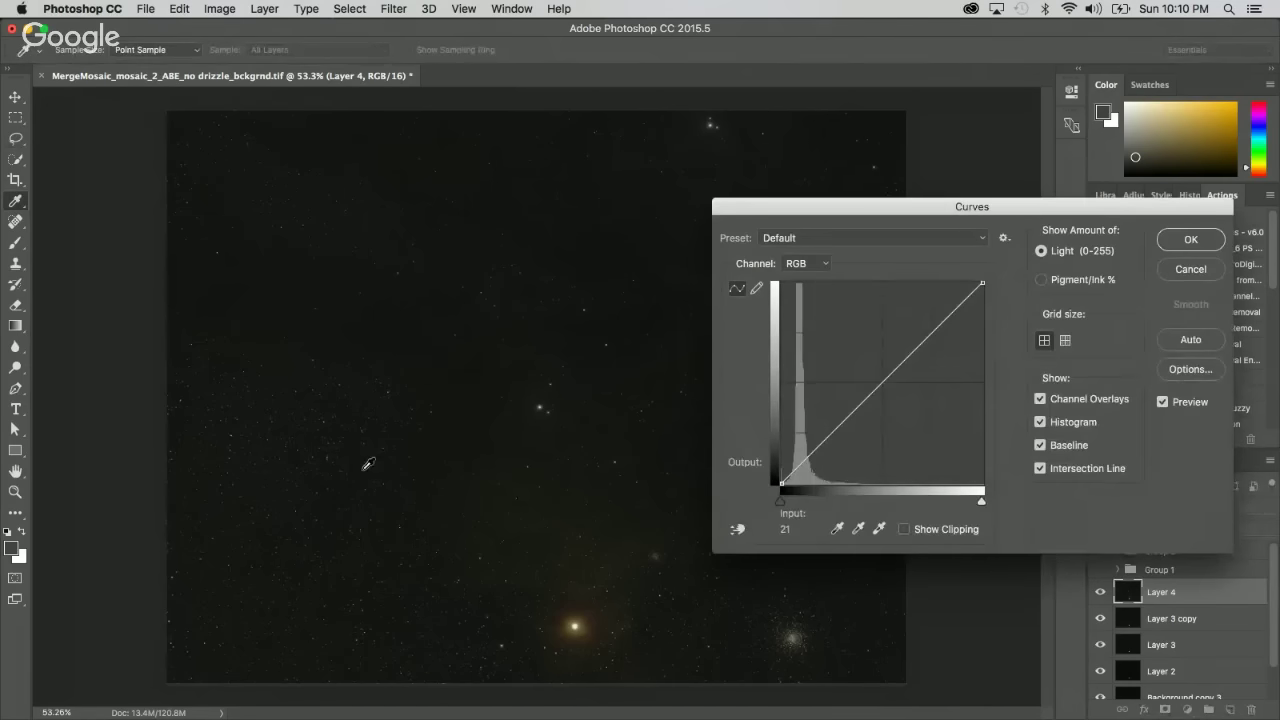
ctrl+click(366, 467)
click(622, 319)
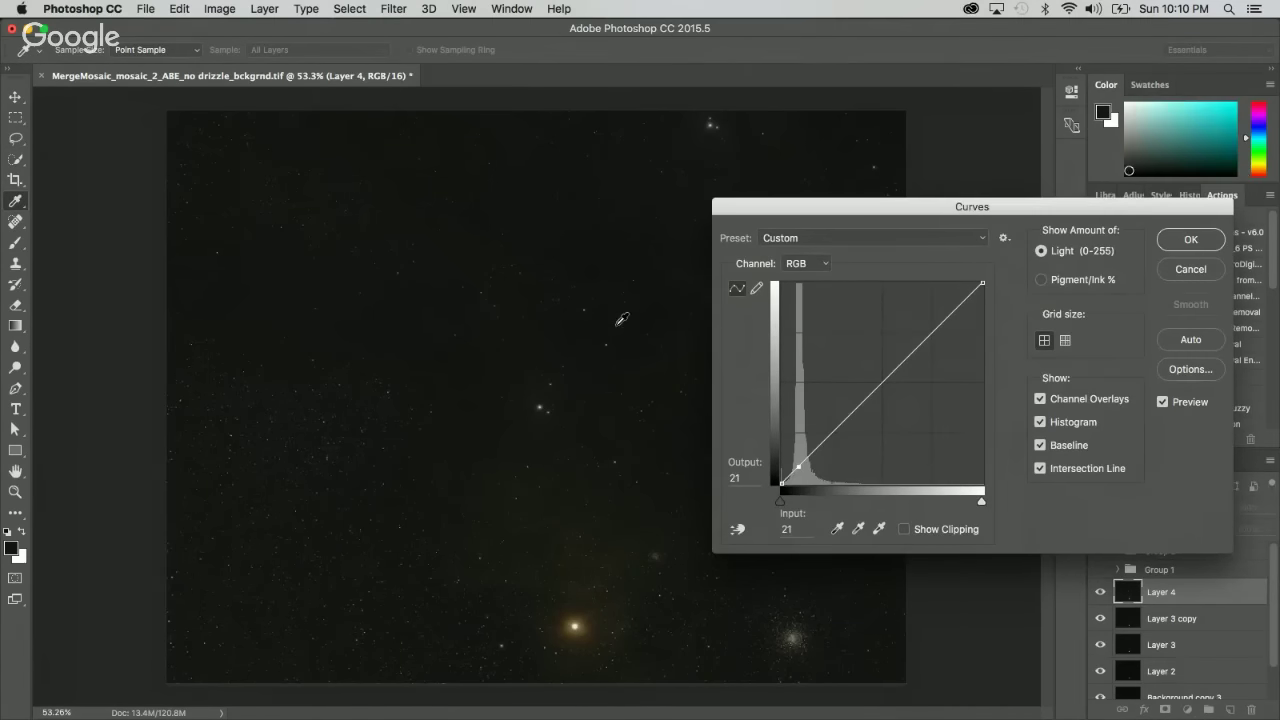
click(462, 321)
click(498, 328)
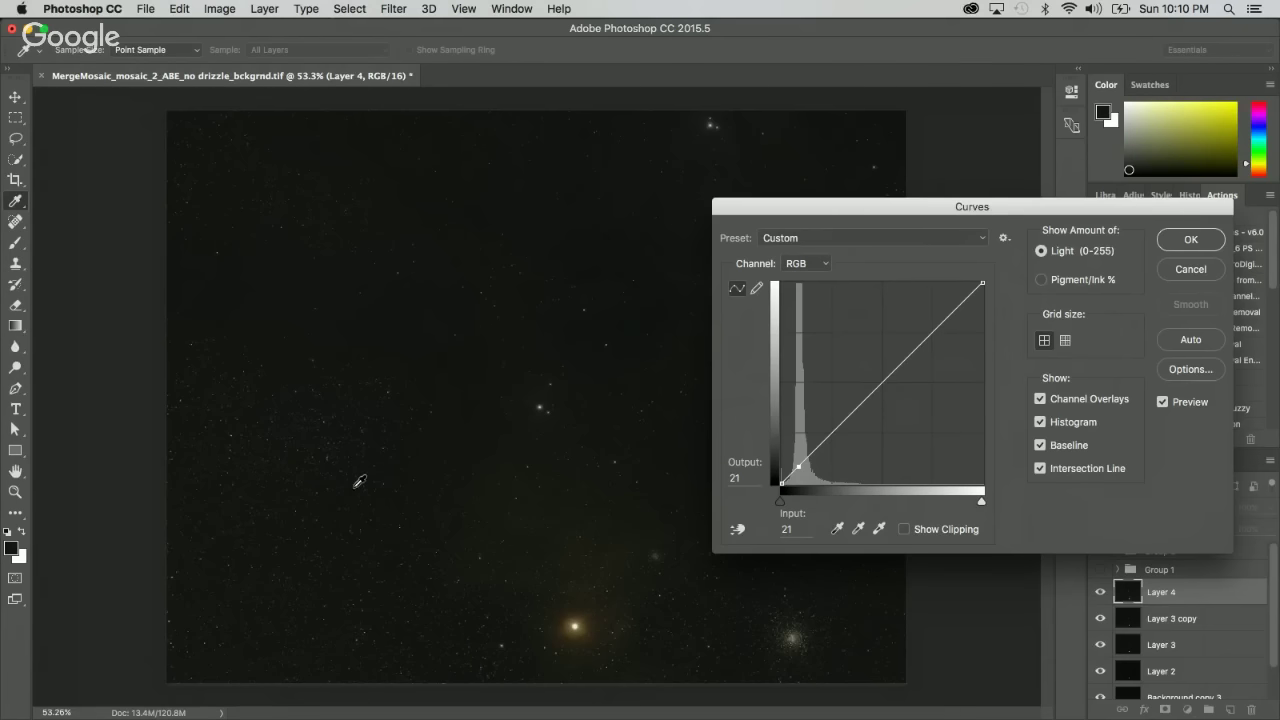
click(357, 485)
scroll(440, 429, up, 1)
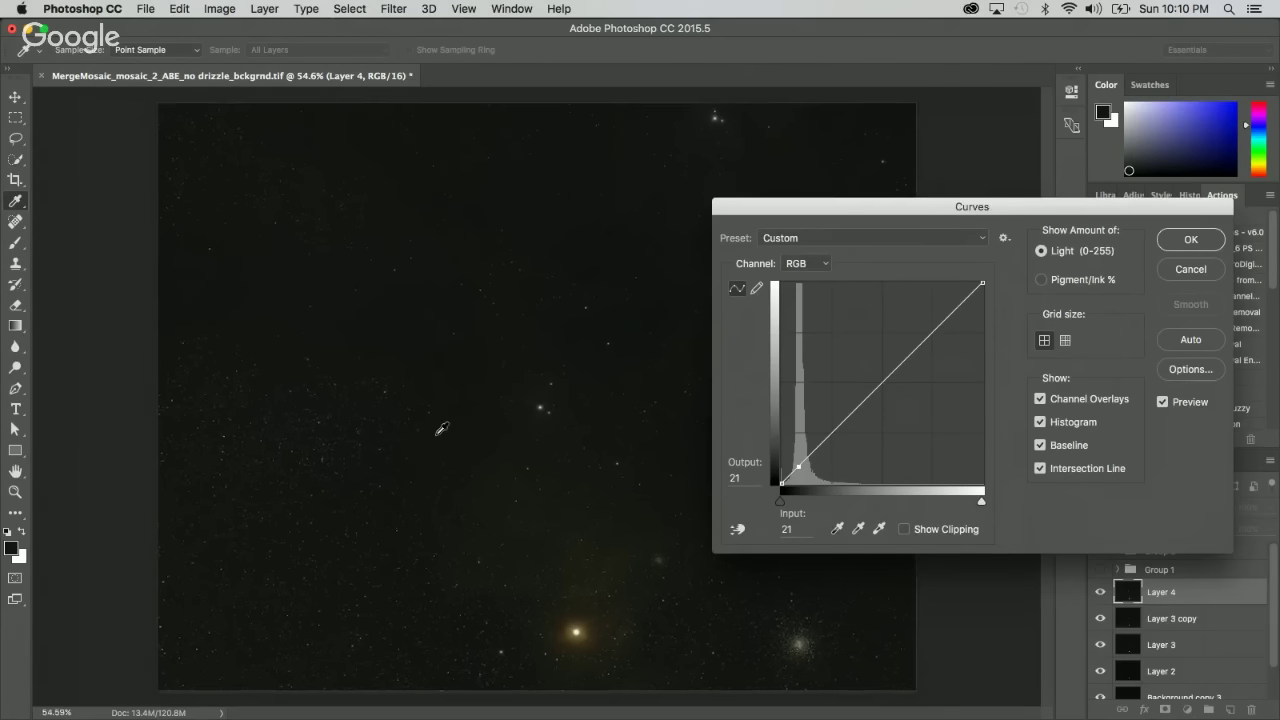
scroll(306, 458, up, 3)
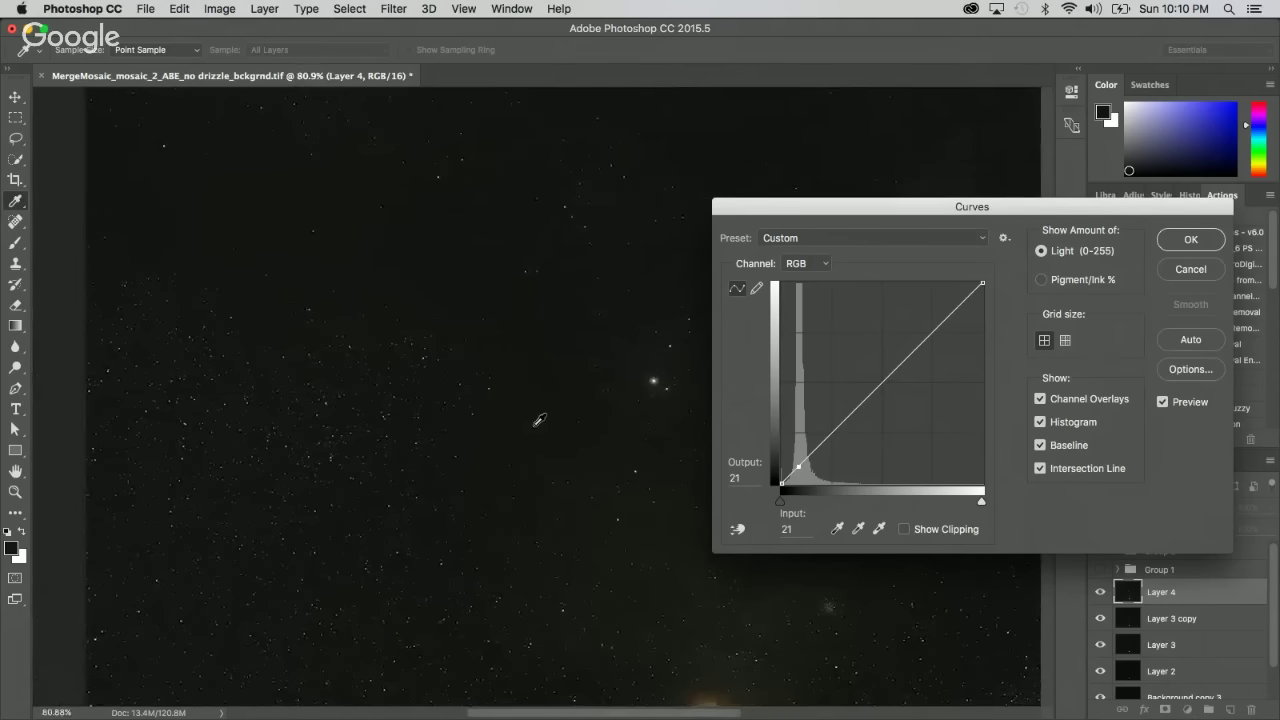
Sample more sky and star levels, then cancel the second Curves adjustment.
click(539, 420)
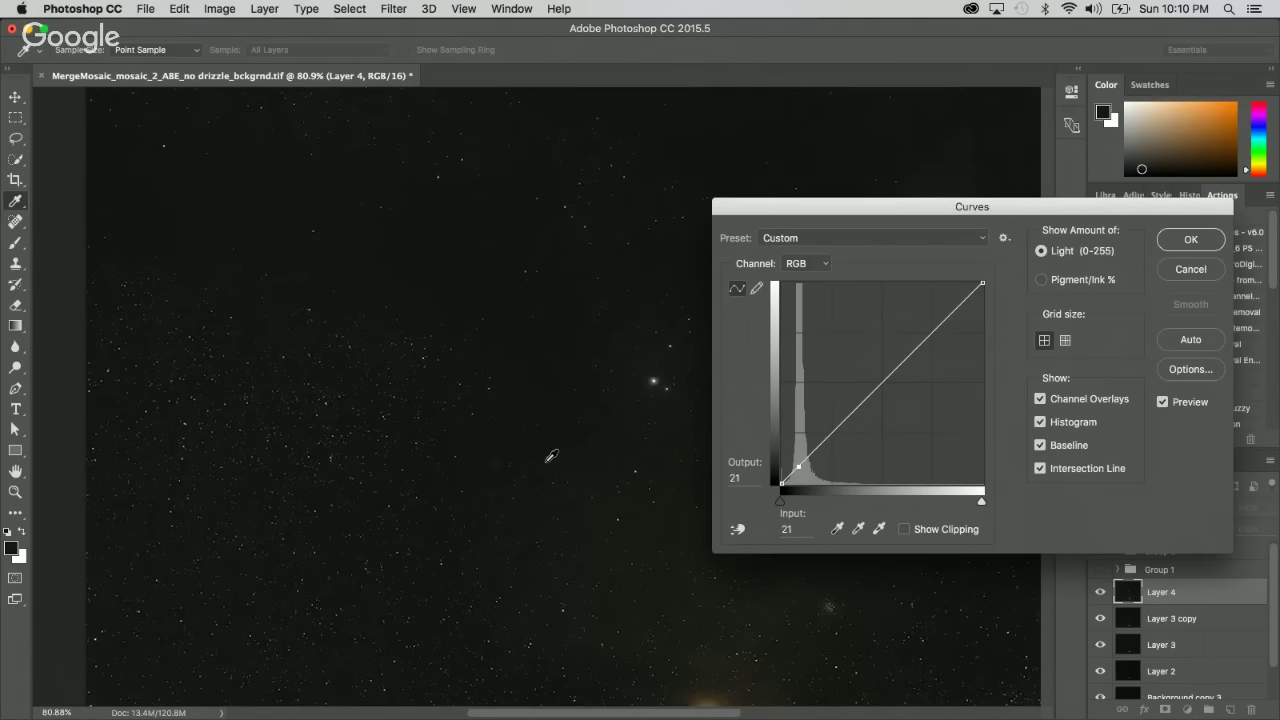
click(589, 463)
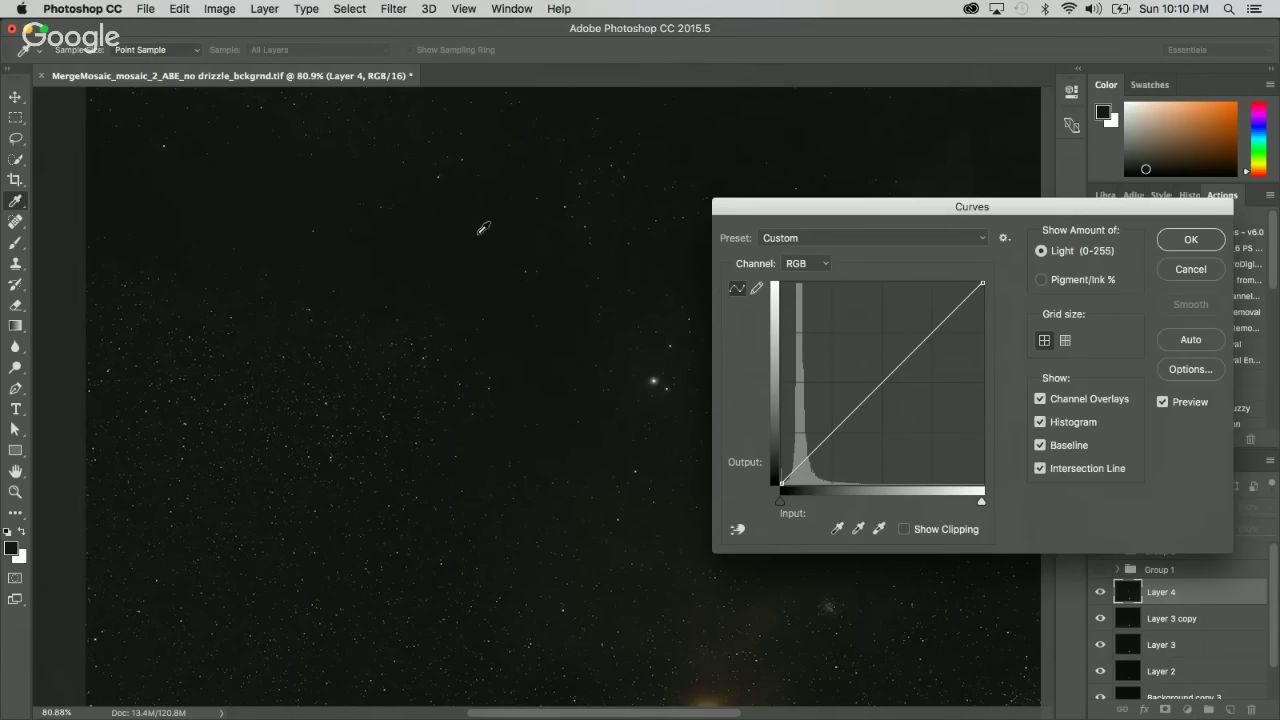
click(478, 236)
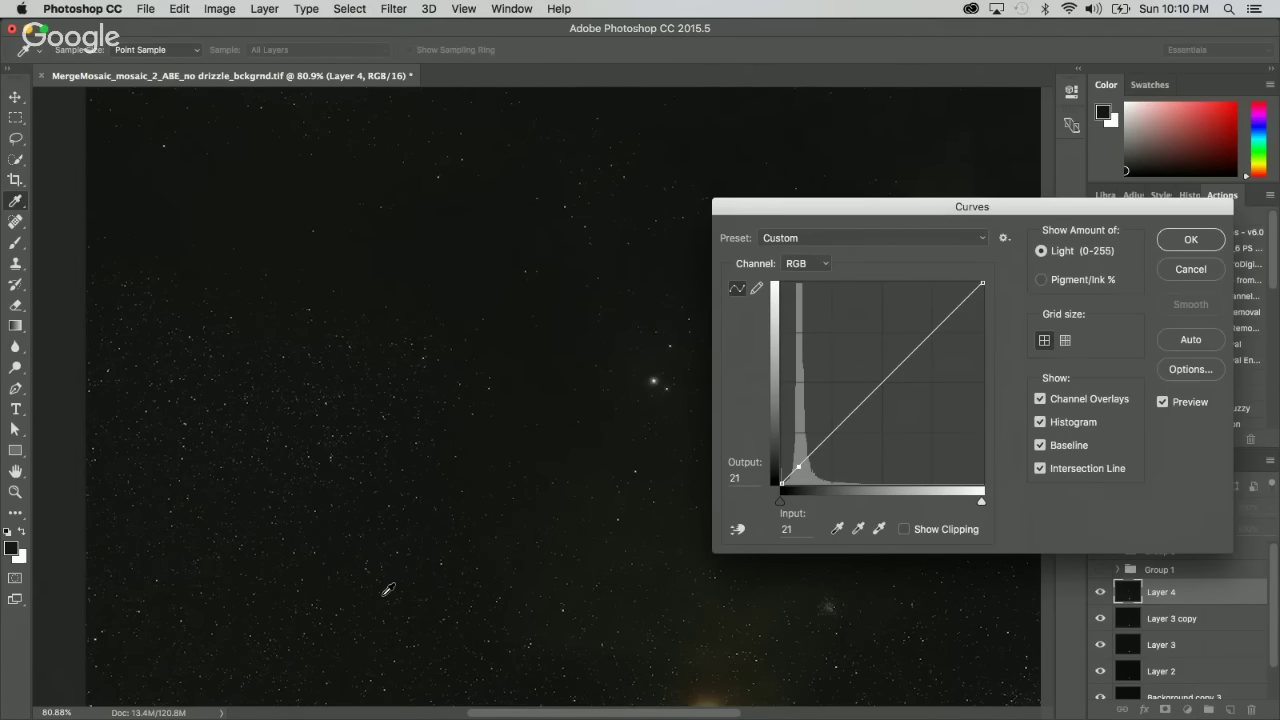
scroll(389, 589, down, 5)
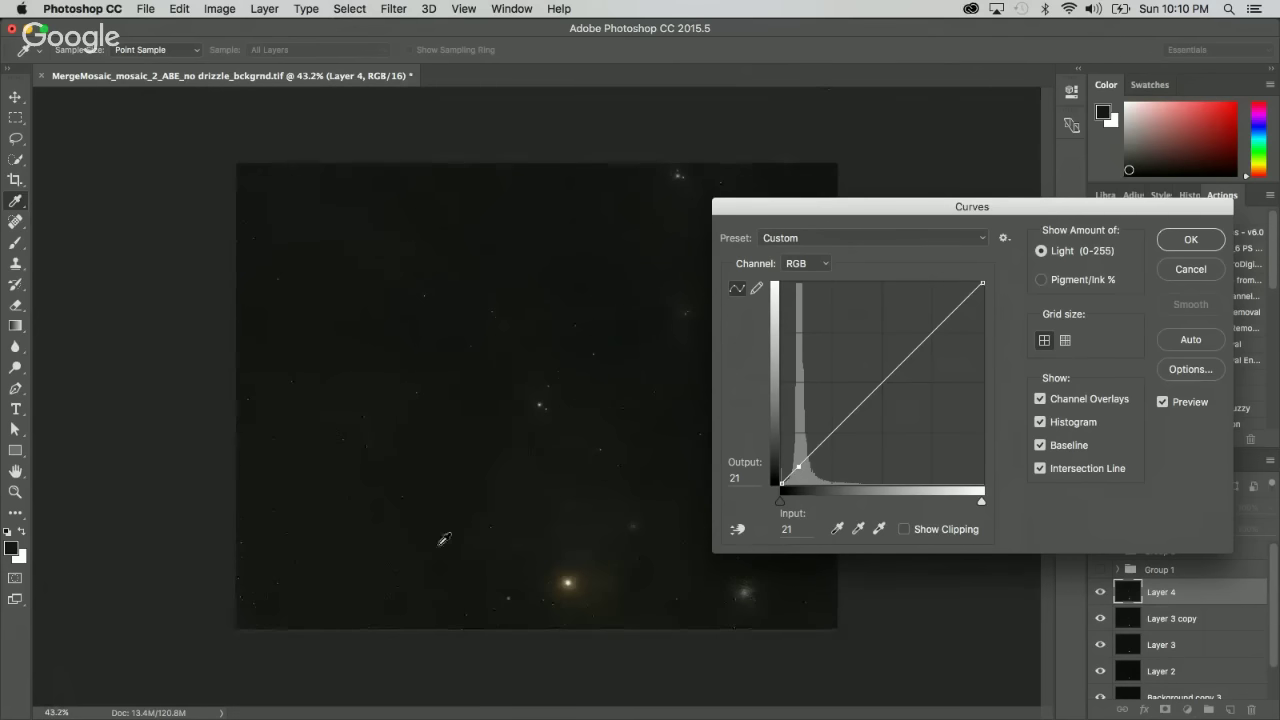
scroll(634, 557, up, 5)
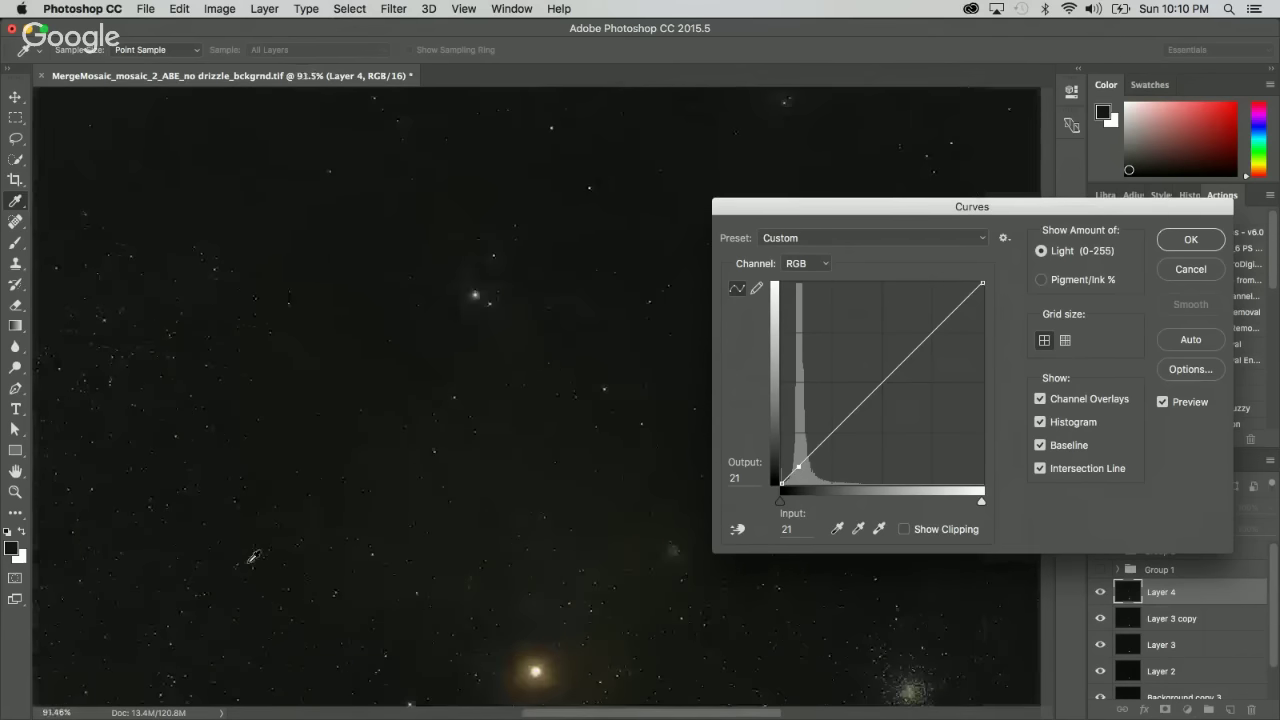
click(362, 523)
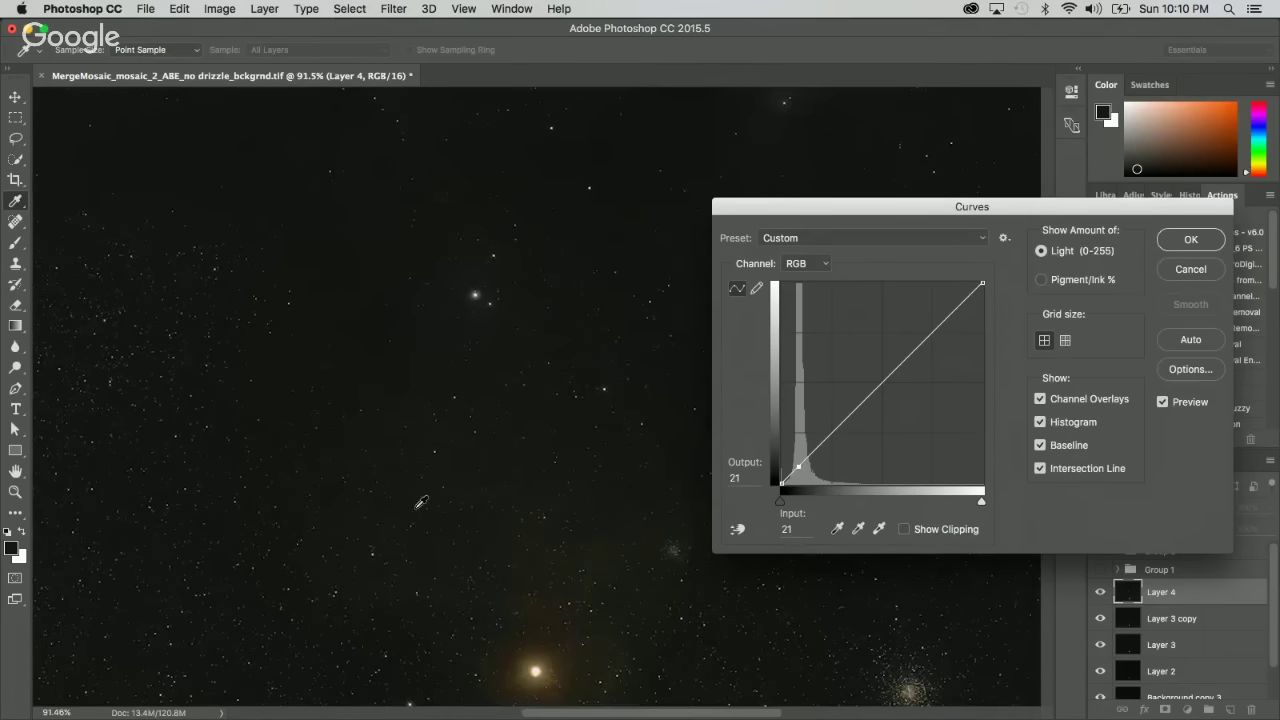
click(546, 407)
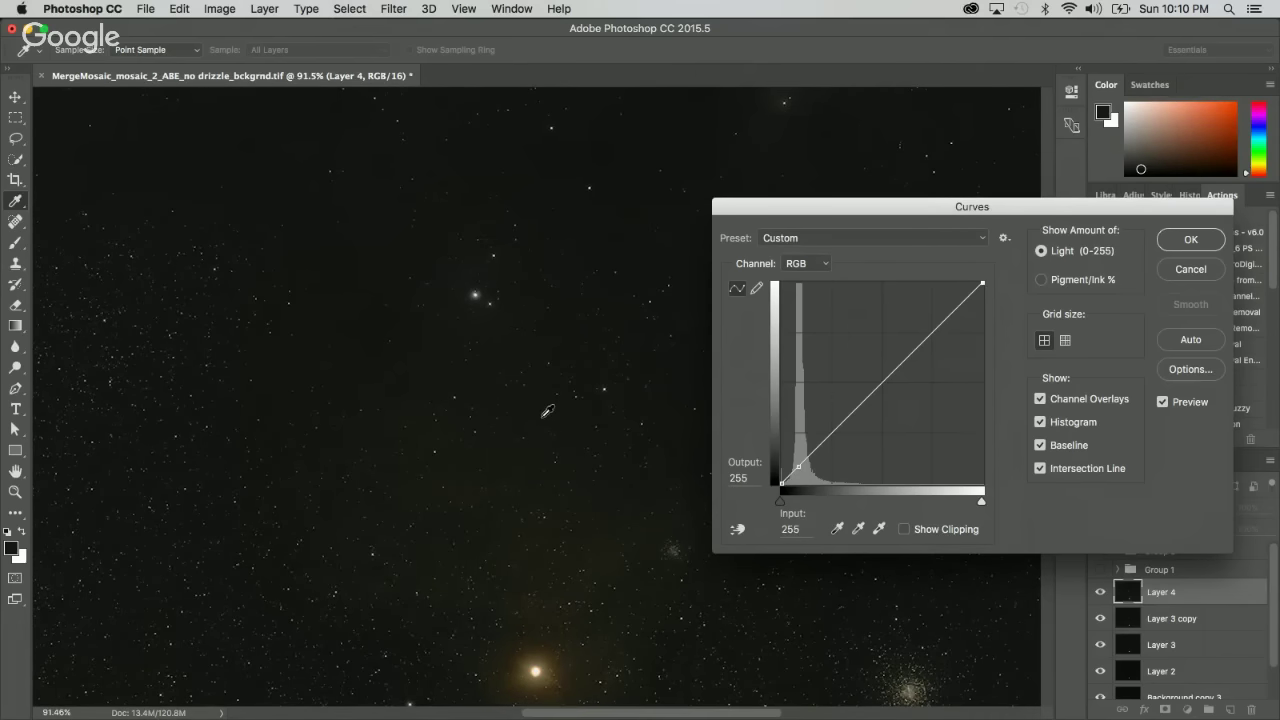
click(1204, 270)
Apply a new curve lifting input 45 to about 62, with a 116/120 midtone point.
key(l)
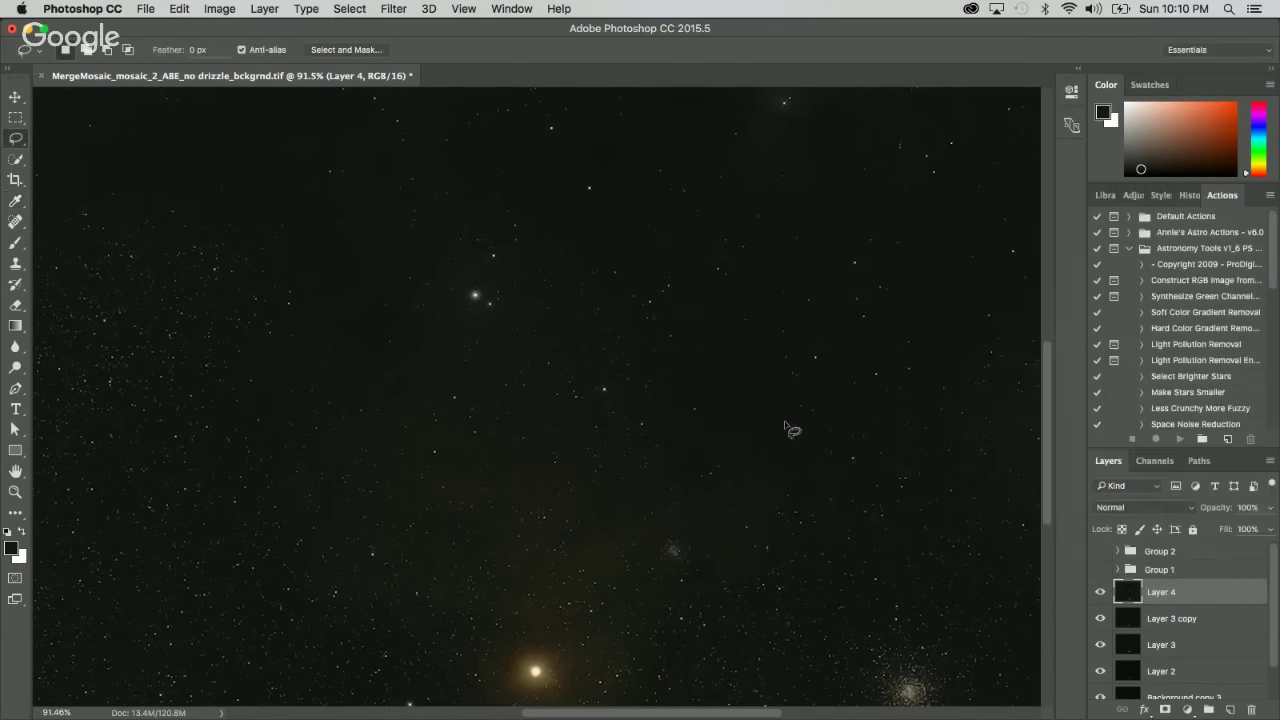
scroll(786, 429, down, 2)
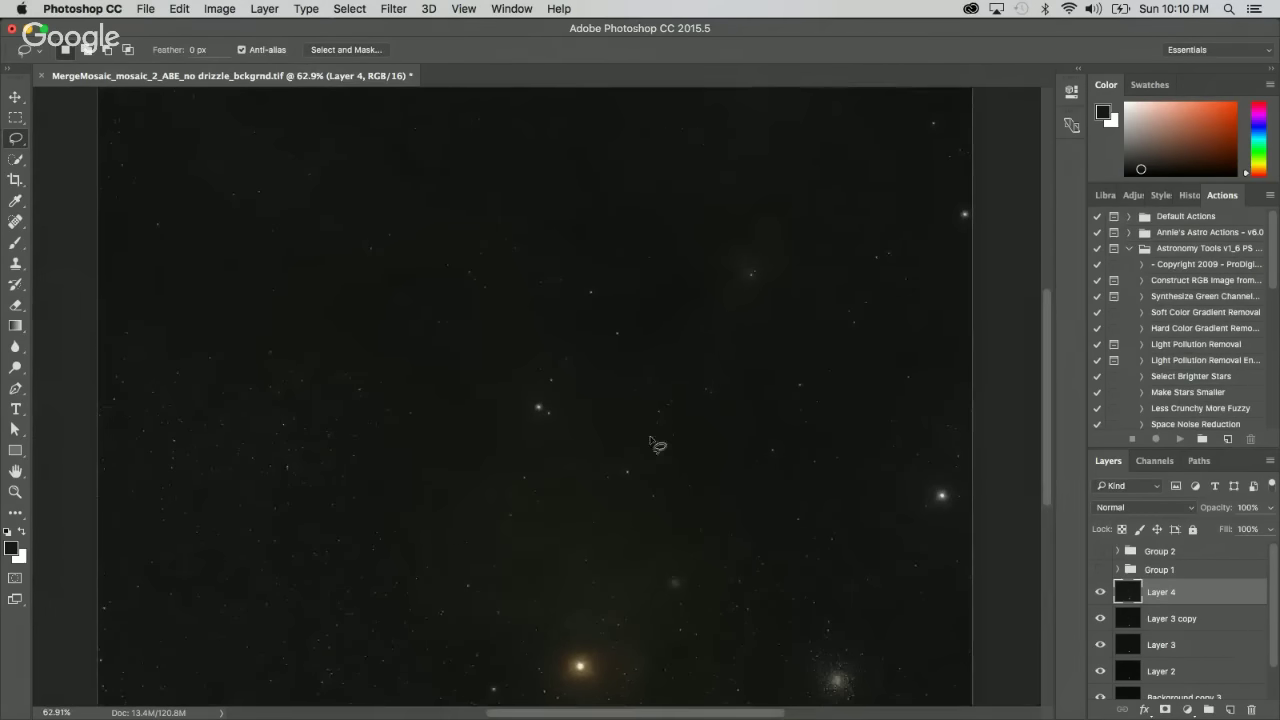
scroll(651, 466, up, 1)
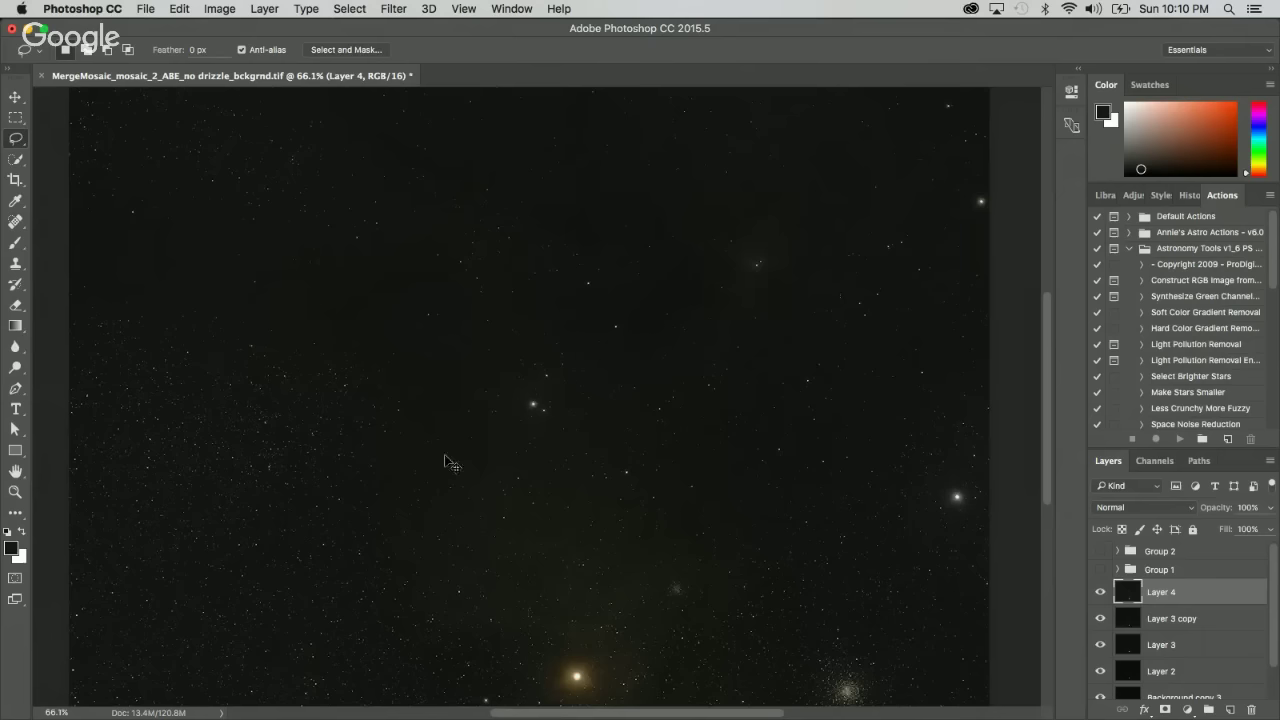
key(ctrl+m)
drag(831, 432, 817, 434)
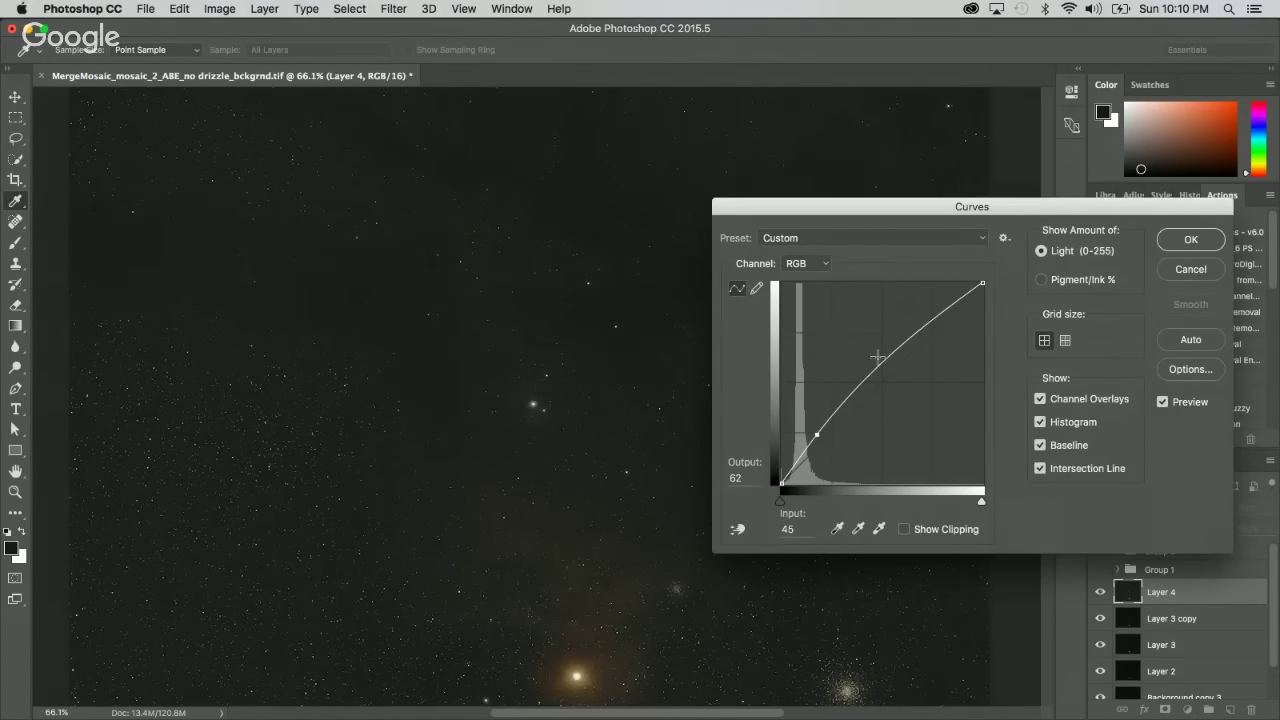
drag(890, 352, 873, 389)
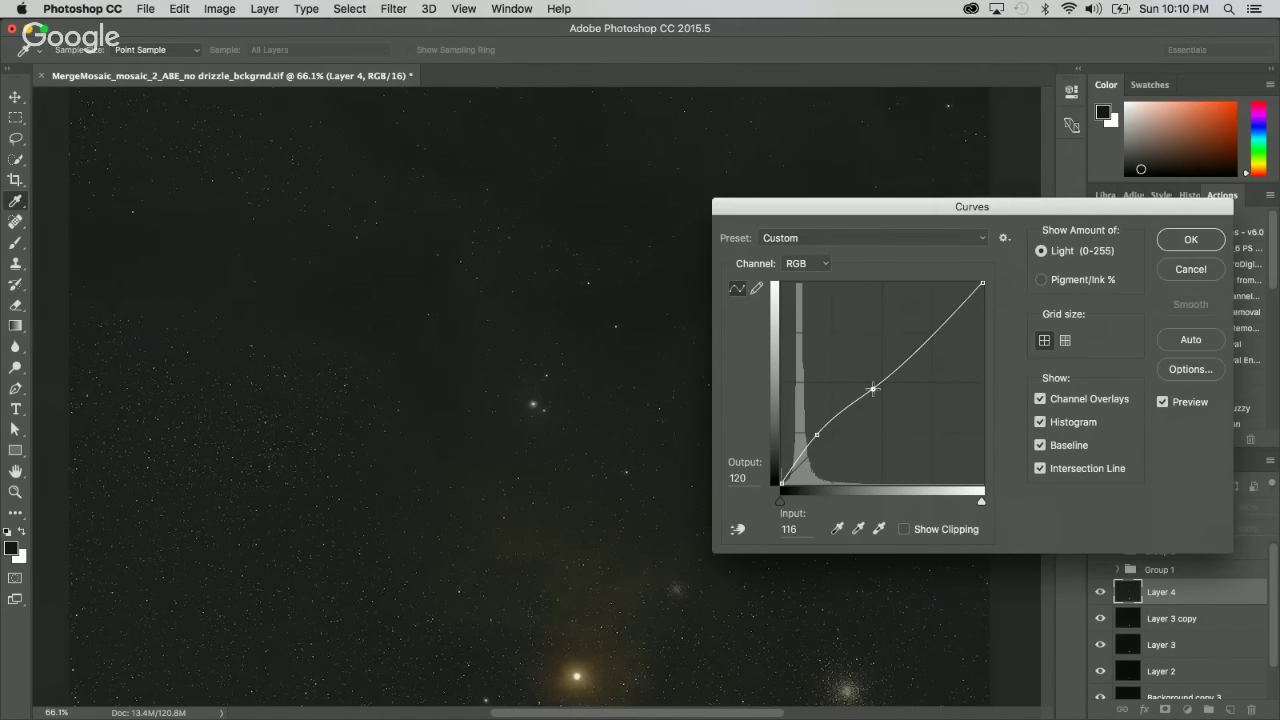
click(1190, 240)
key(l)
scroll(571, 520, down, 5)
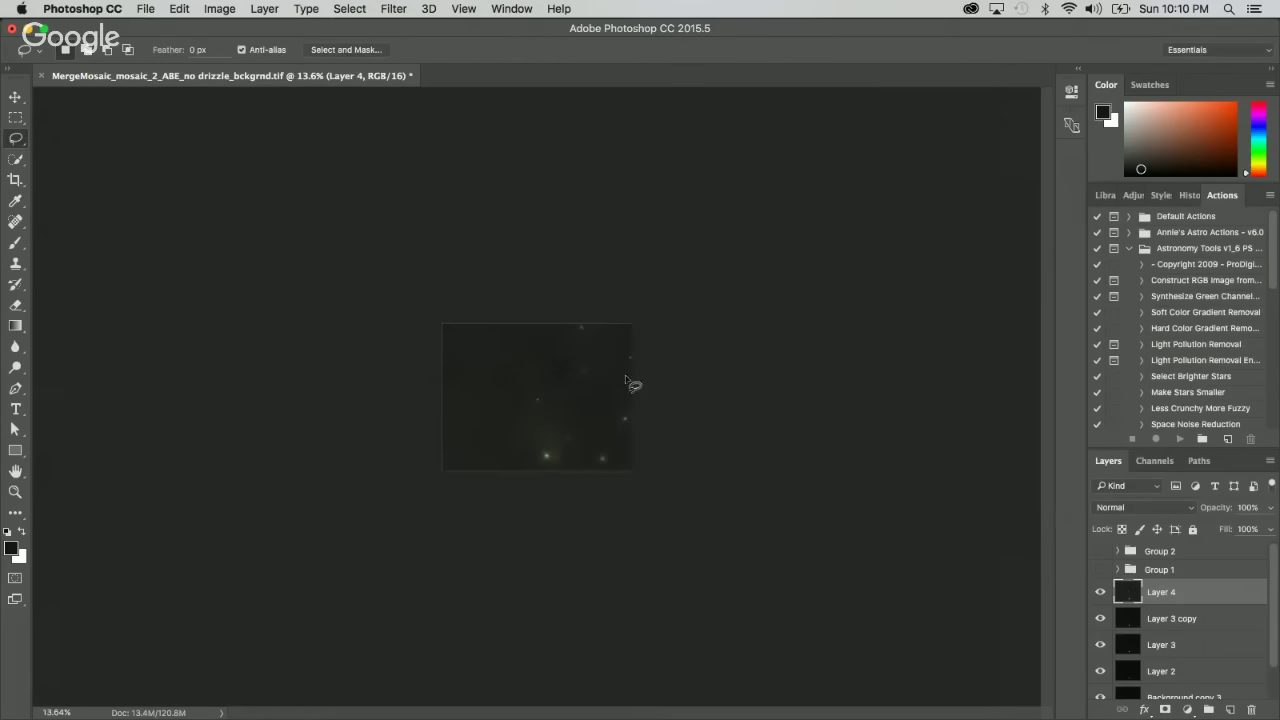
scroll(628, 386, up, 4)
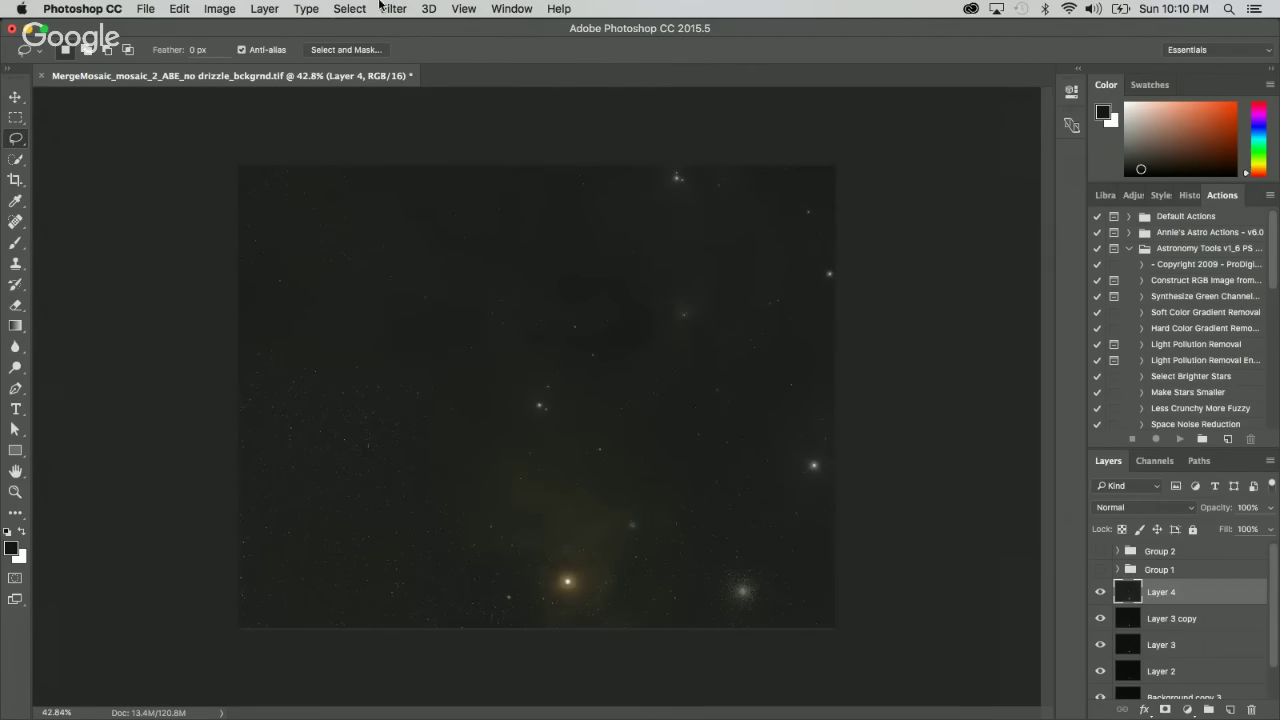
Select all, Copy Merged, and paste it as new Layer 5.
click(344, 8)
click(352, 24)
click(179, 8)
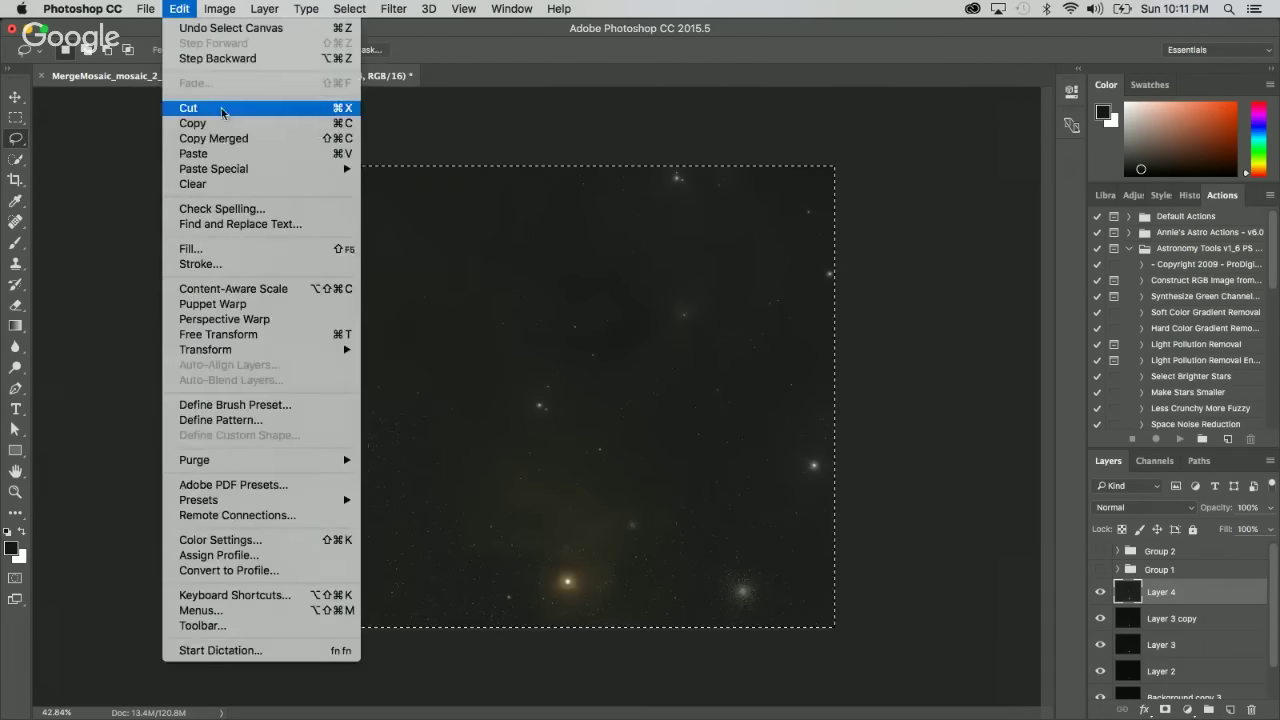
click(229, 139)
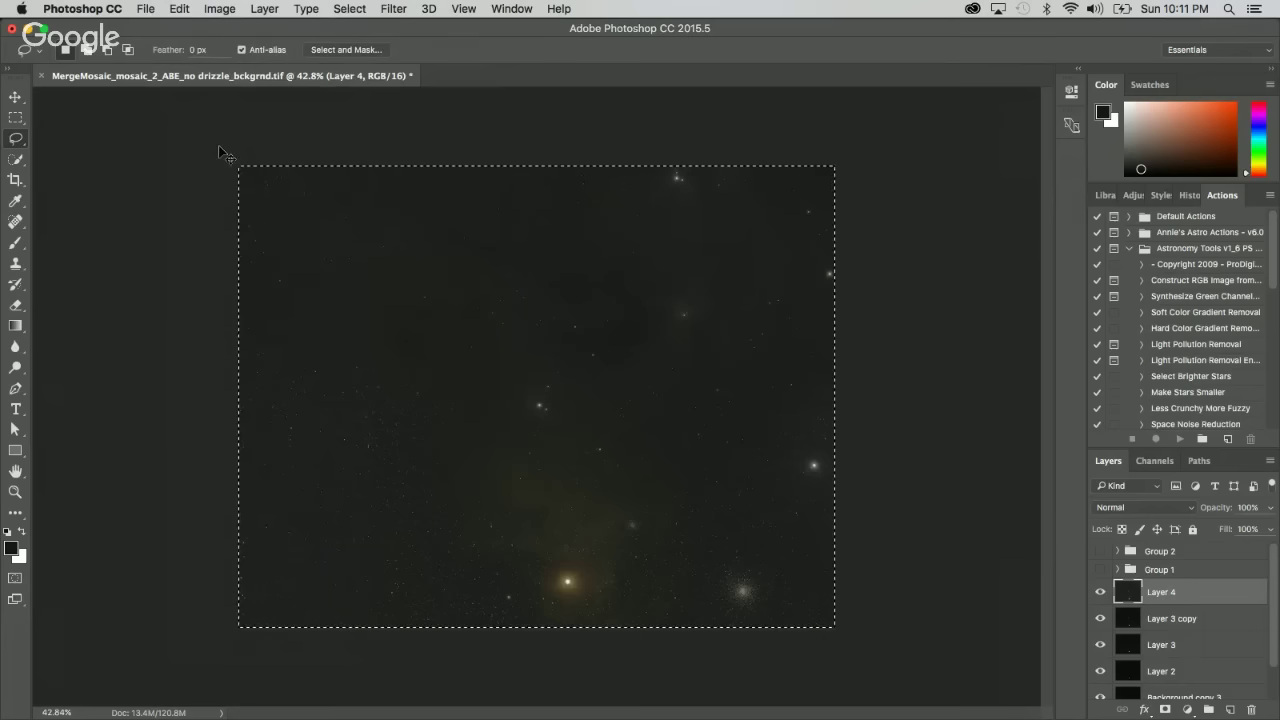
key(super+v)
Apply Levels with the black input raised to 11 to deepen the shadows.
key(super+l)
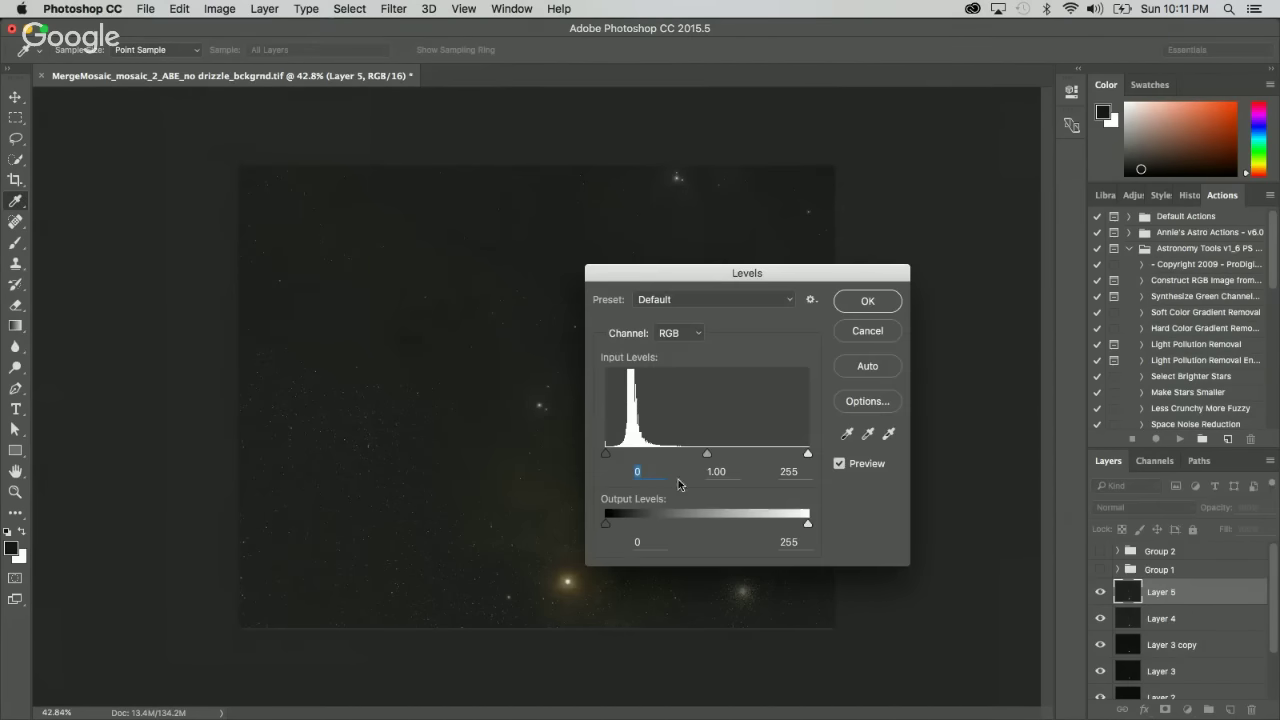
drag(604, 458, 613, 458)
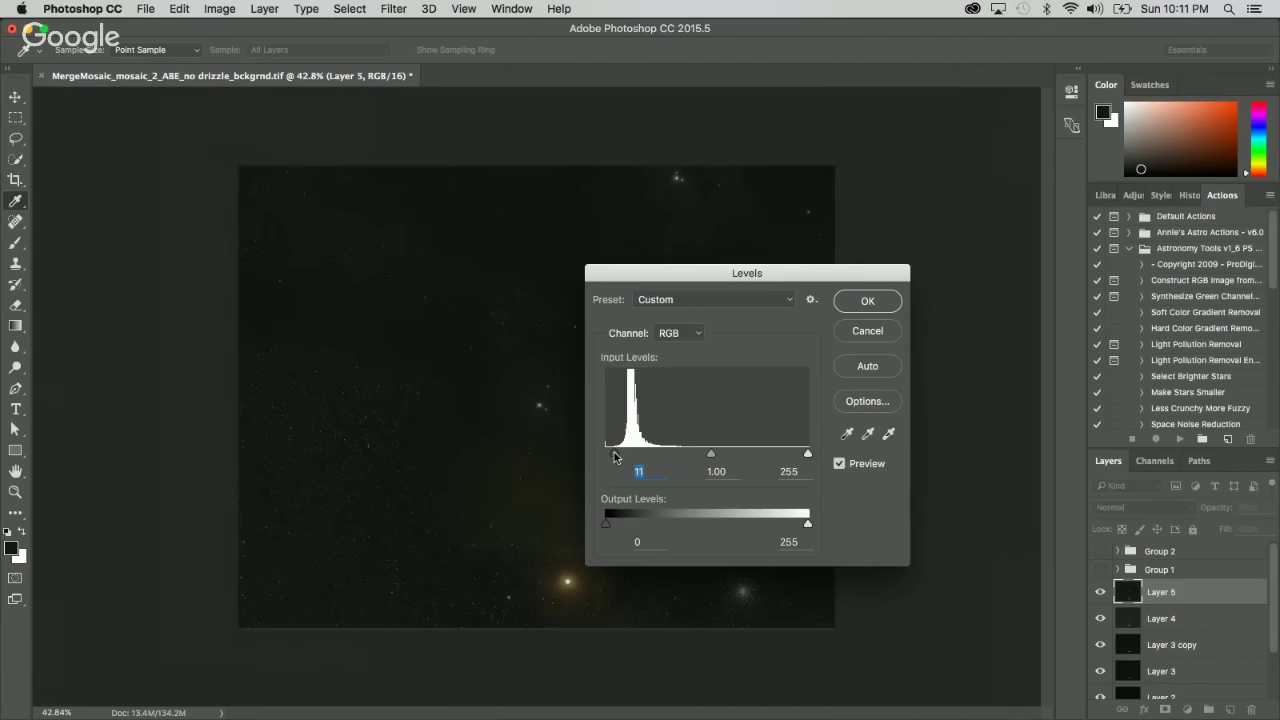
click(876, 312)
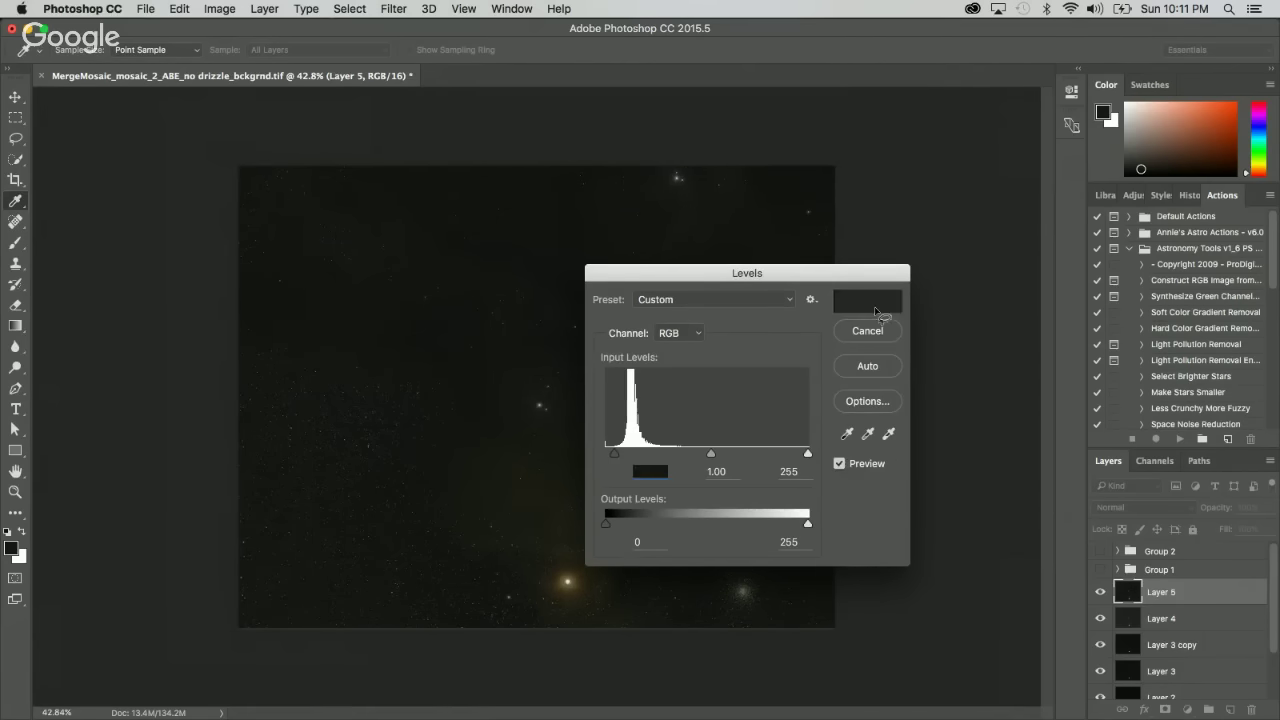
scroll(590, 300, up, 3)
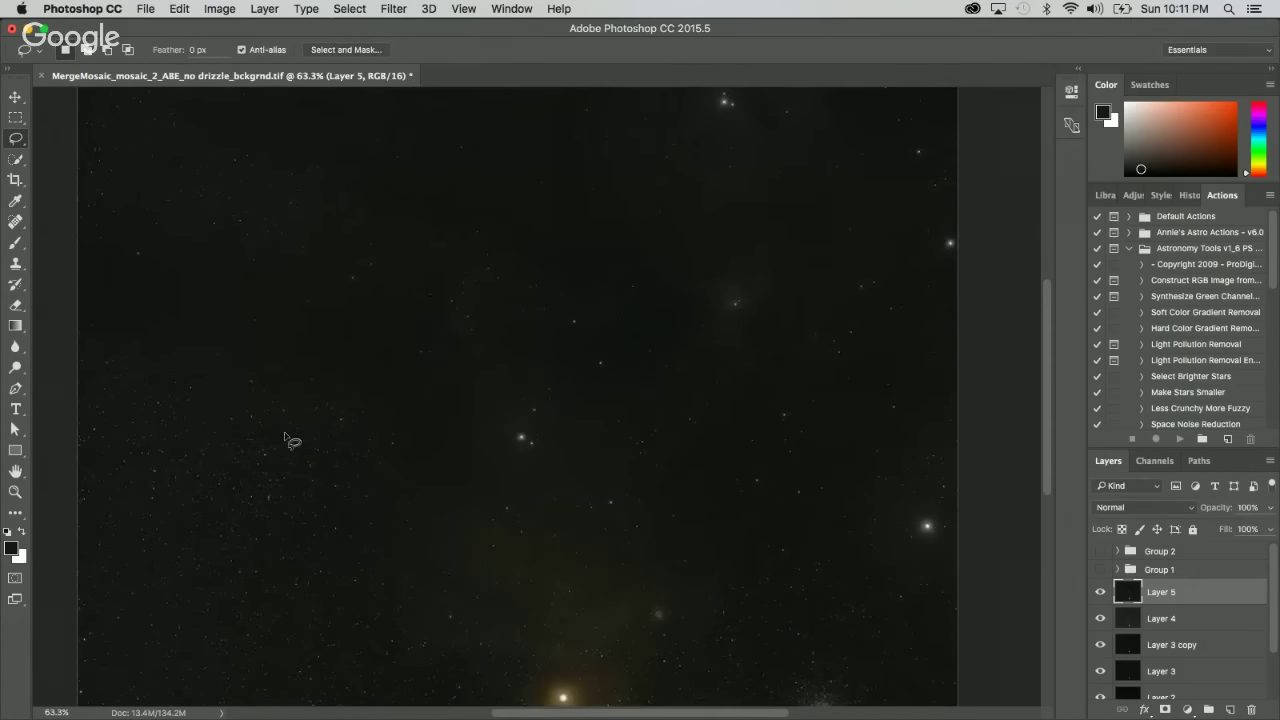
Apply Curves to Layer 5 with points at 54/66 and 159/166.
key(super+m)
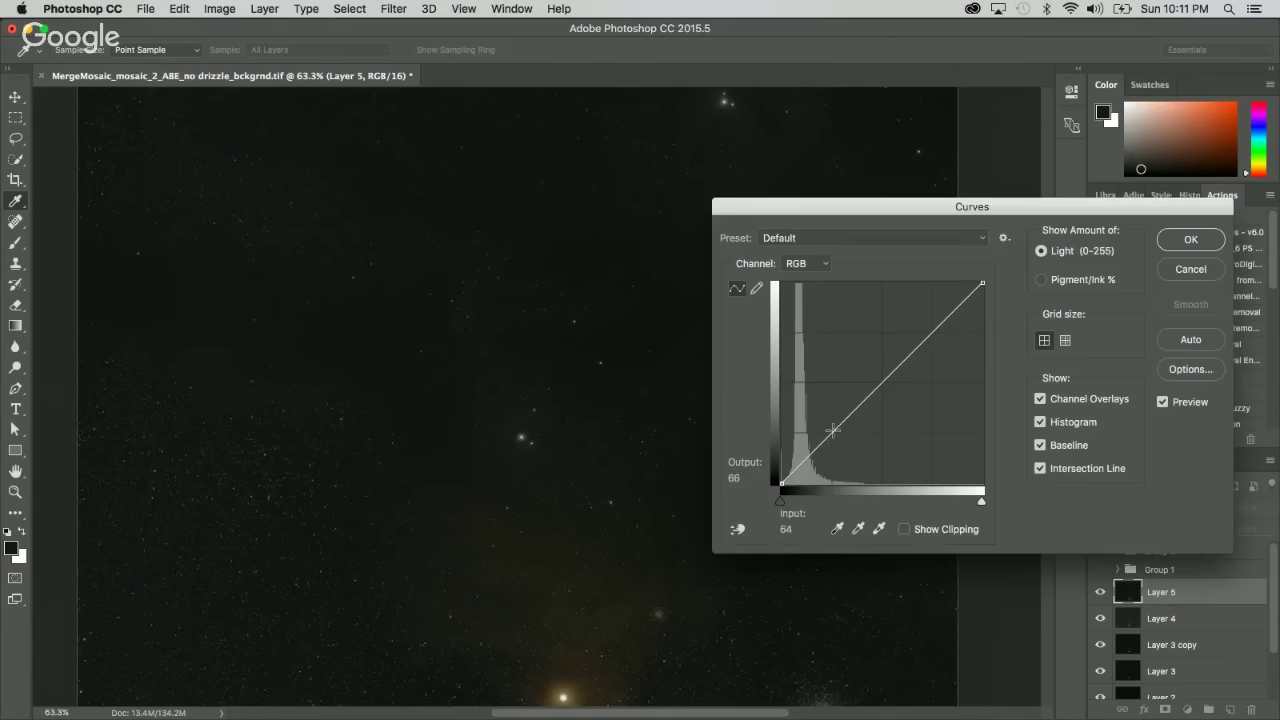
drag(833, 429, 823, 431)
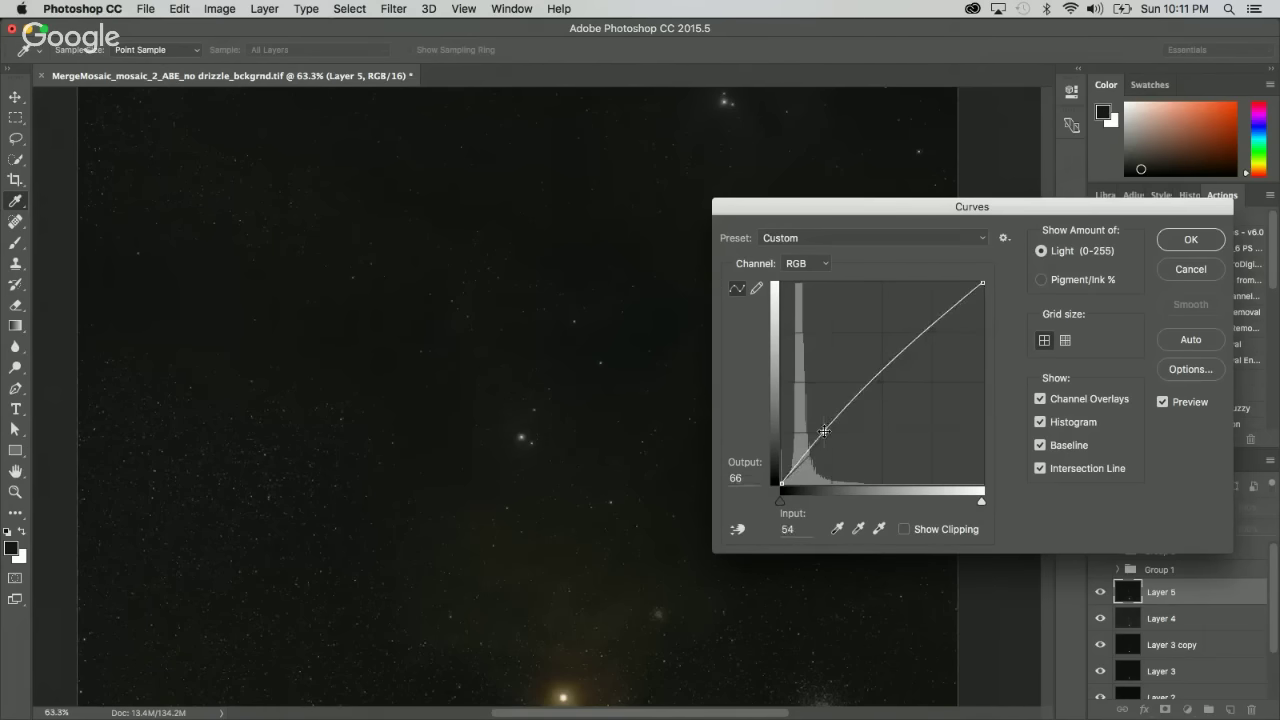
click(907, 353)
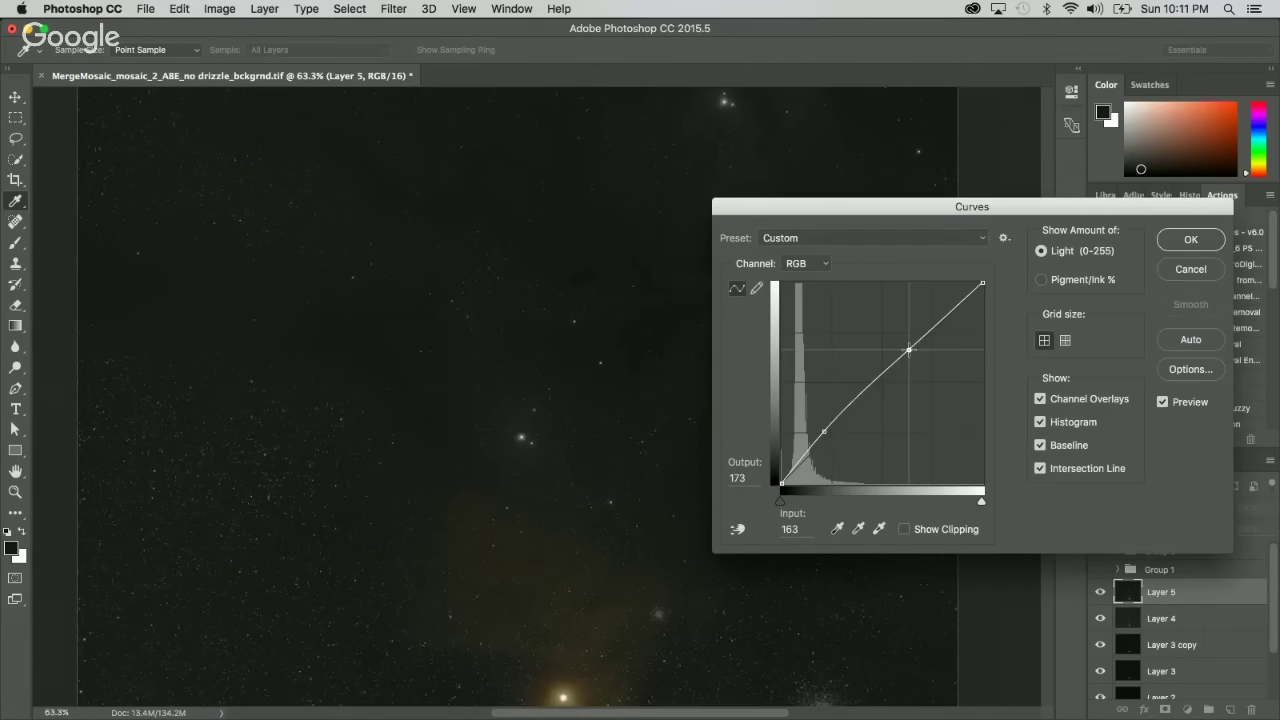
click(1191, 240)
Raise the Levels black input slightly and apply it.
key(super+l)
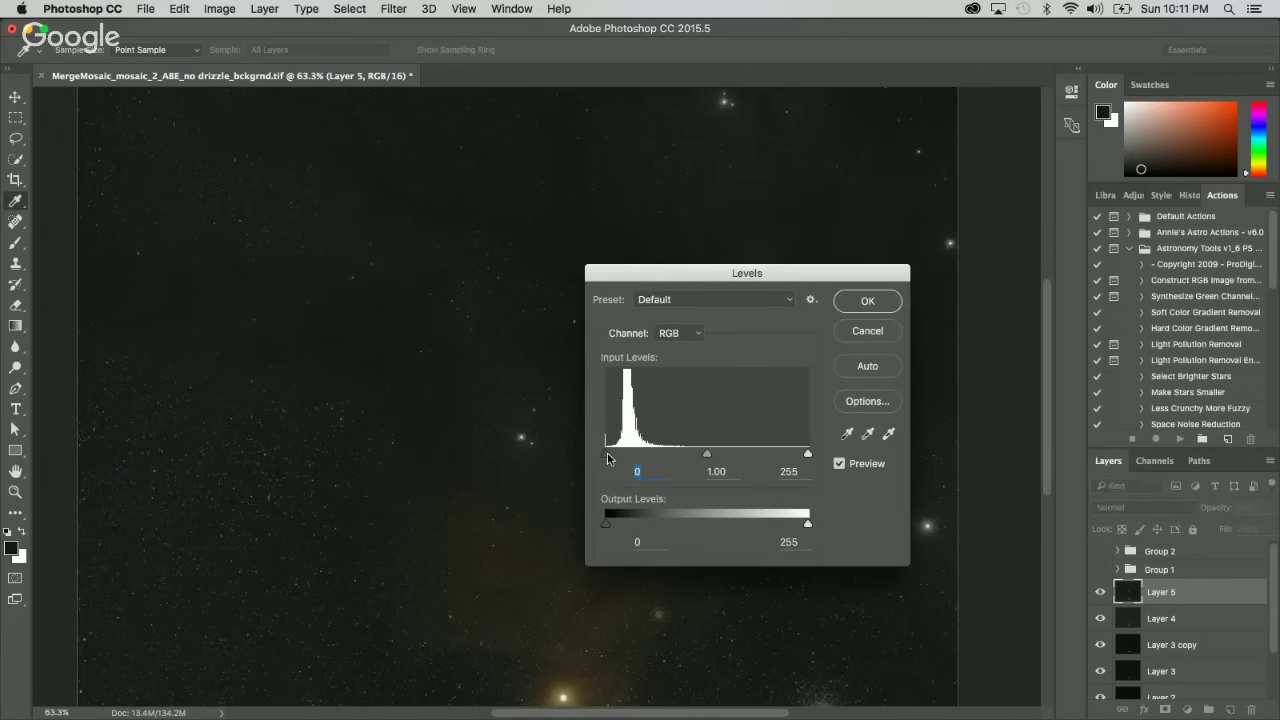
key(Up)
key(Up)
click(868, 301)
scroll(556, 490, down, 3)
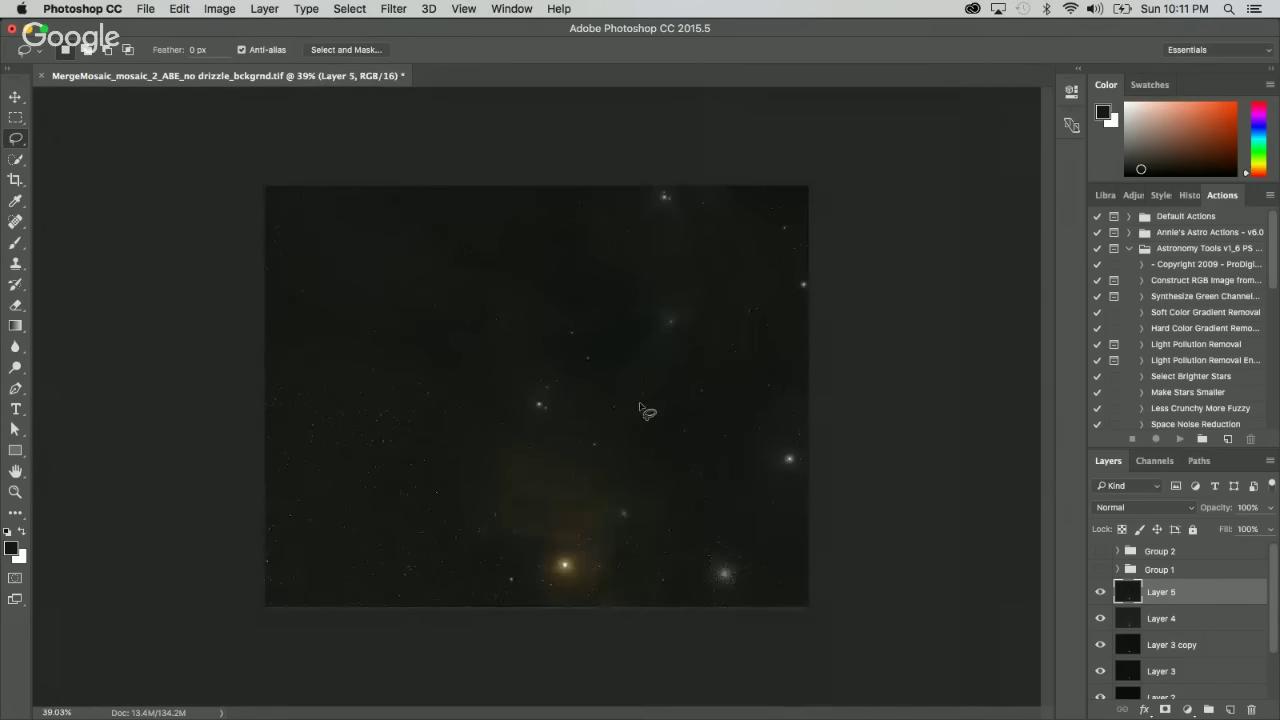
scroll(650, 410, up, 1)
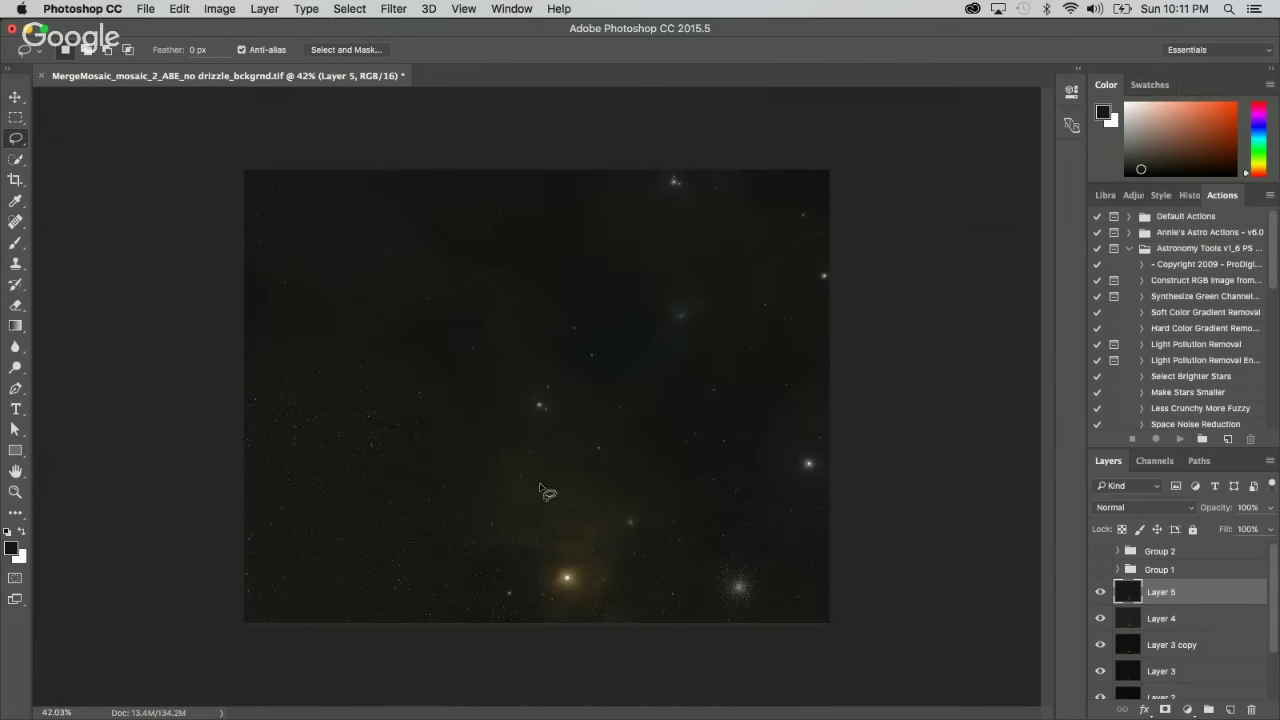
scroll(488, 382, up, 3)
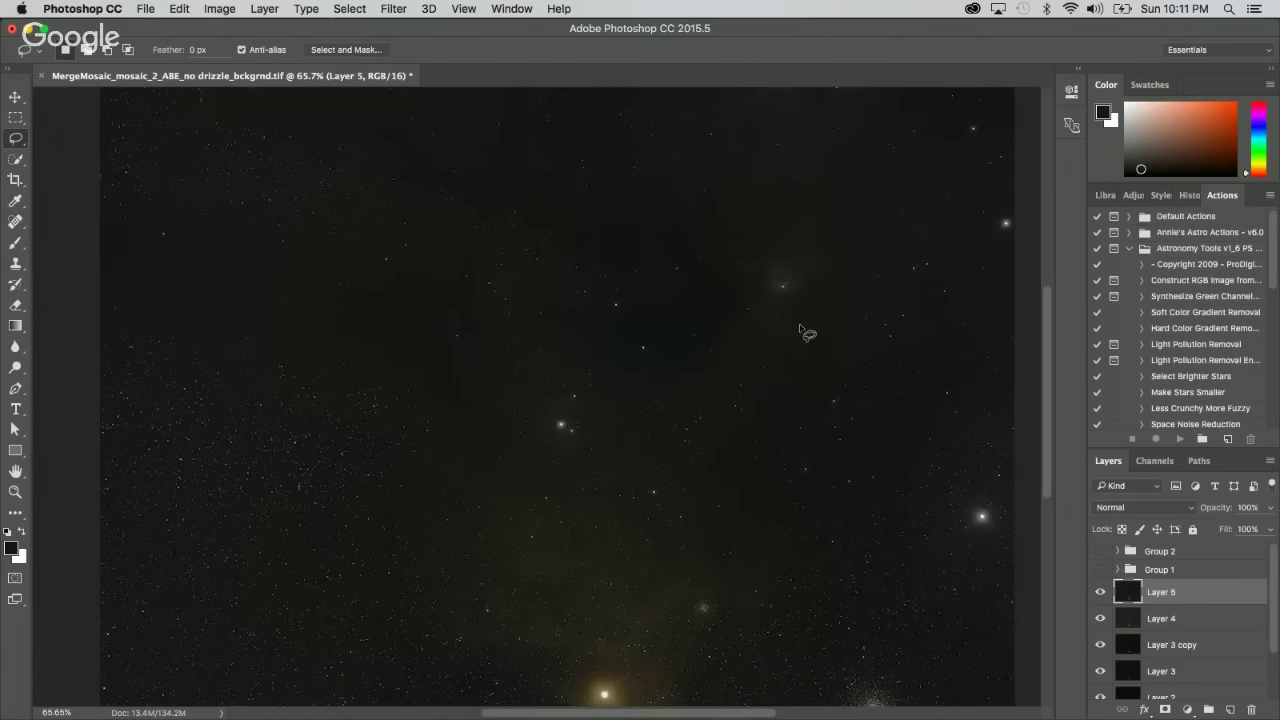
scroll(791, 520, down, 2)
scroll(771, 615, up, 4)
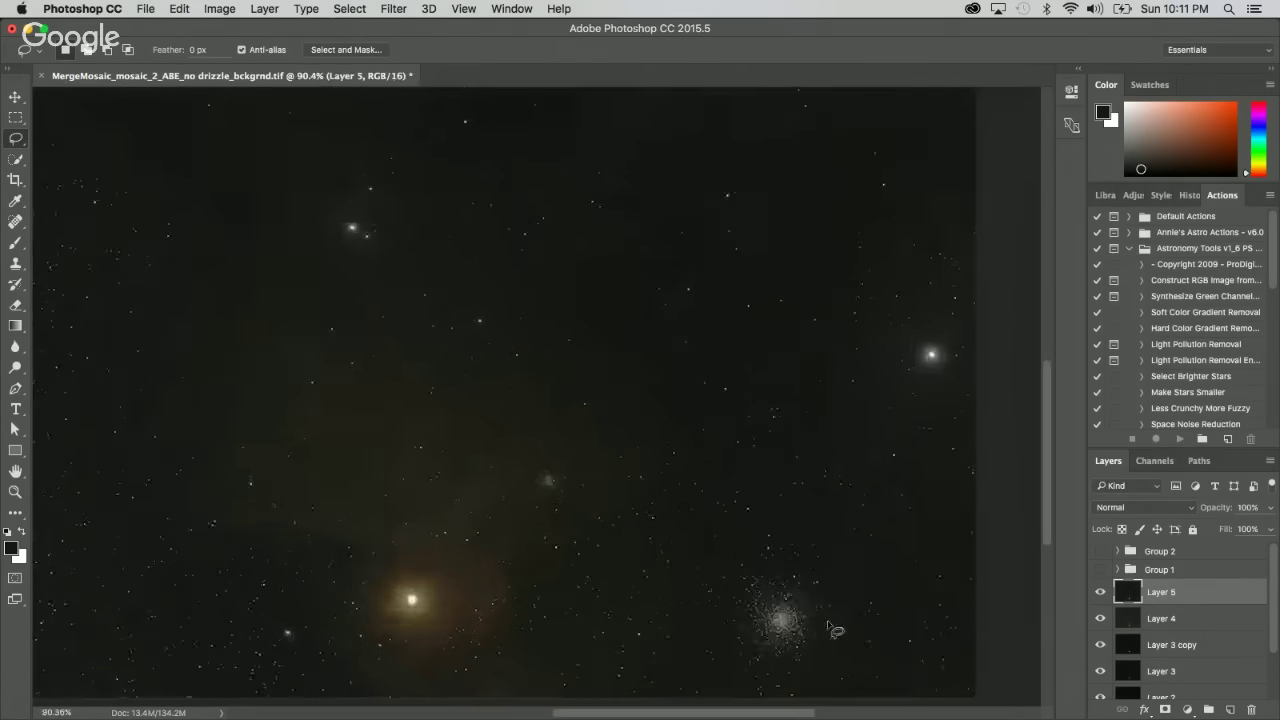
scroll(833, 630, up, 2)
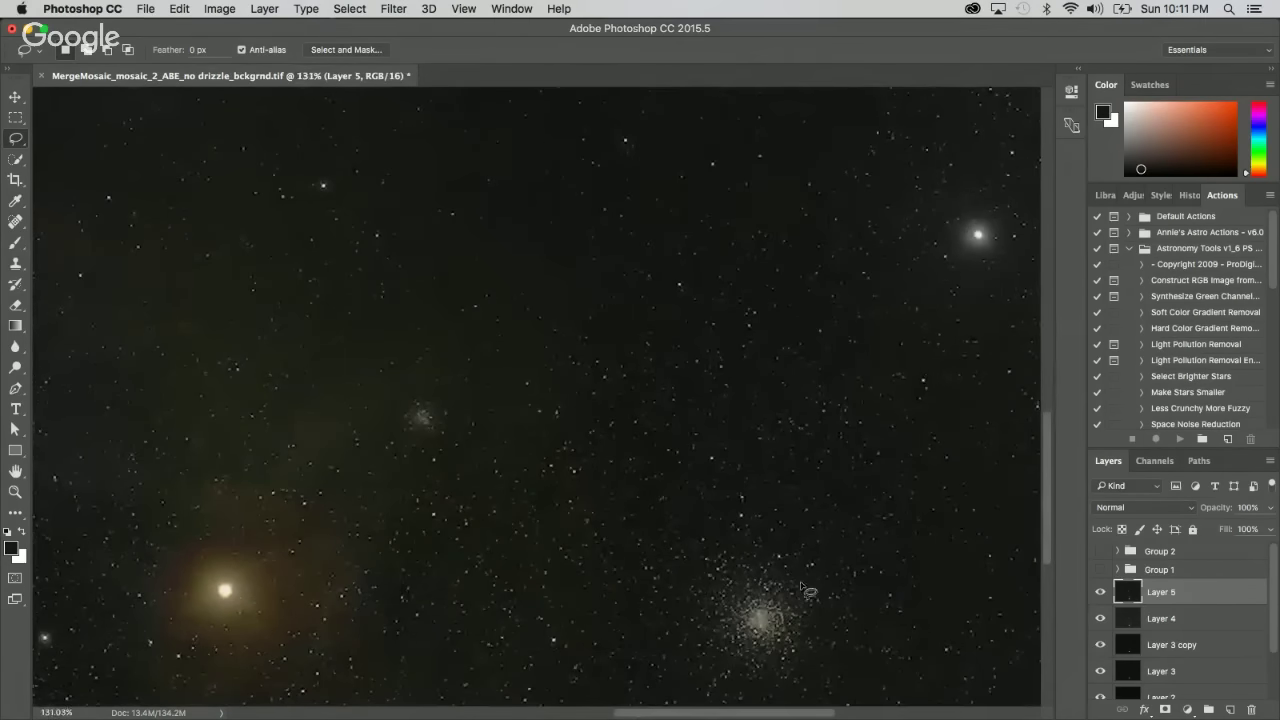
scroll(840, 565, down, 3)
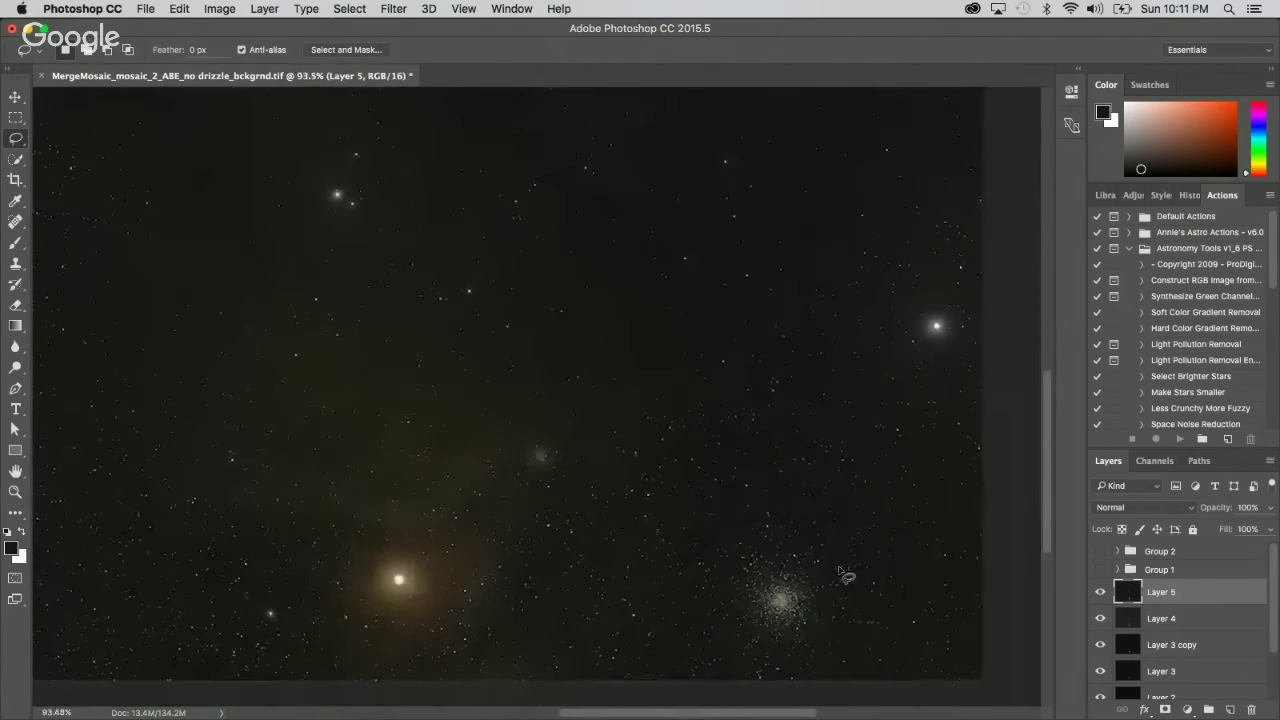
scroll(845, 576, down, 2)
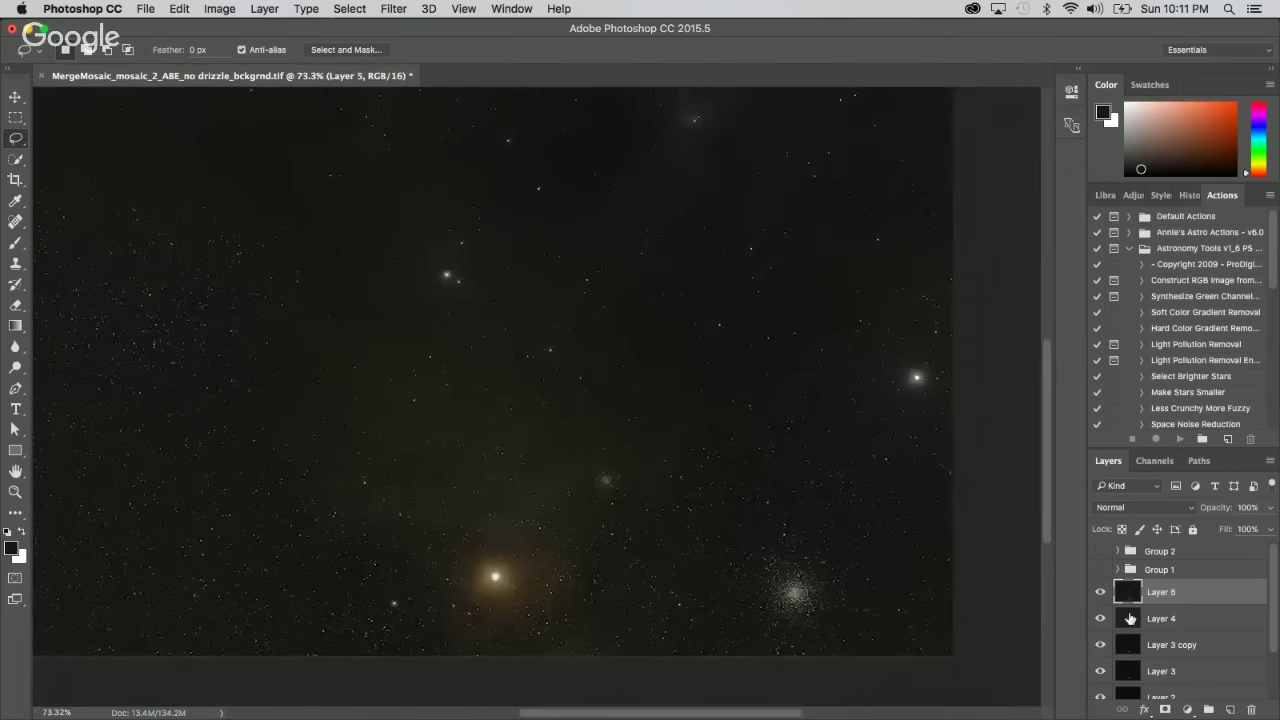
shift+click(1180, 649)
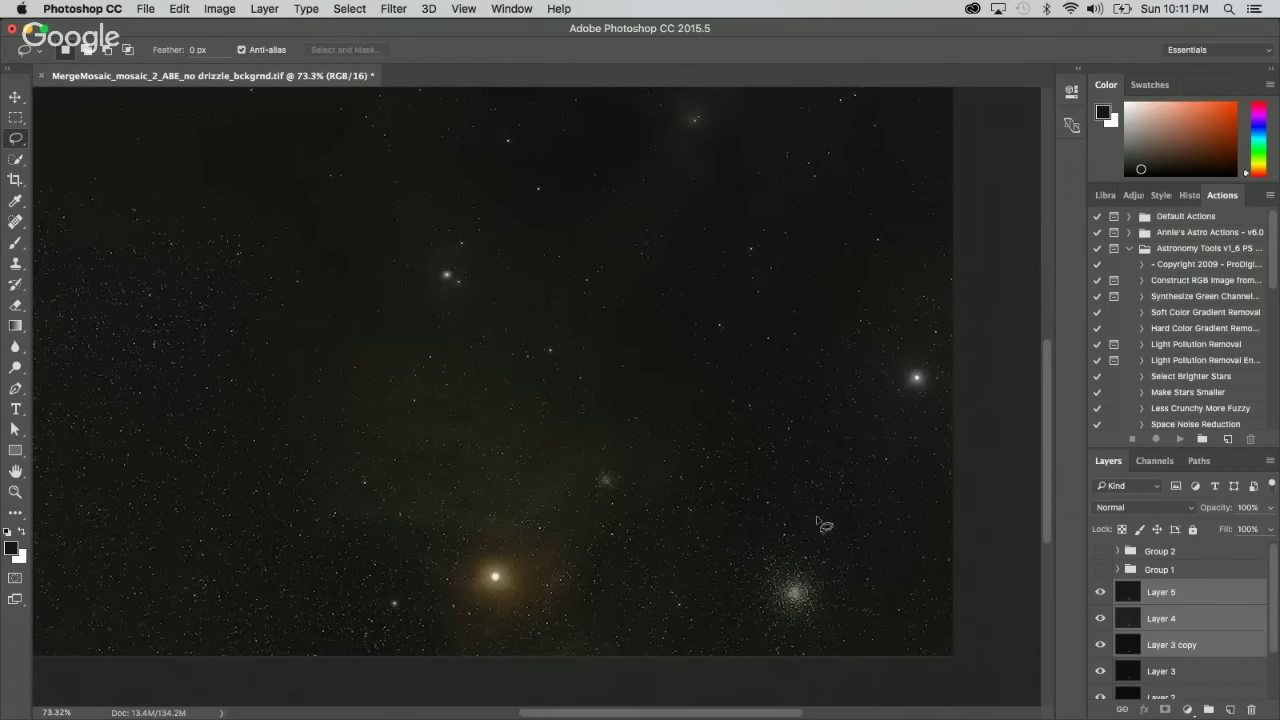
scroll(916, 383, up, 5)
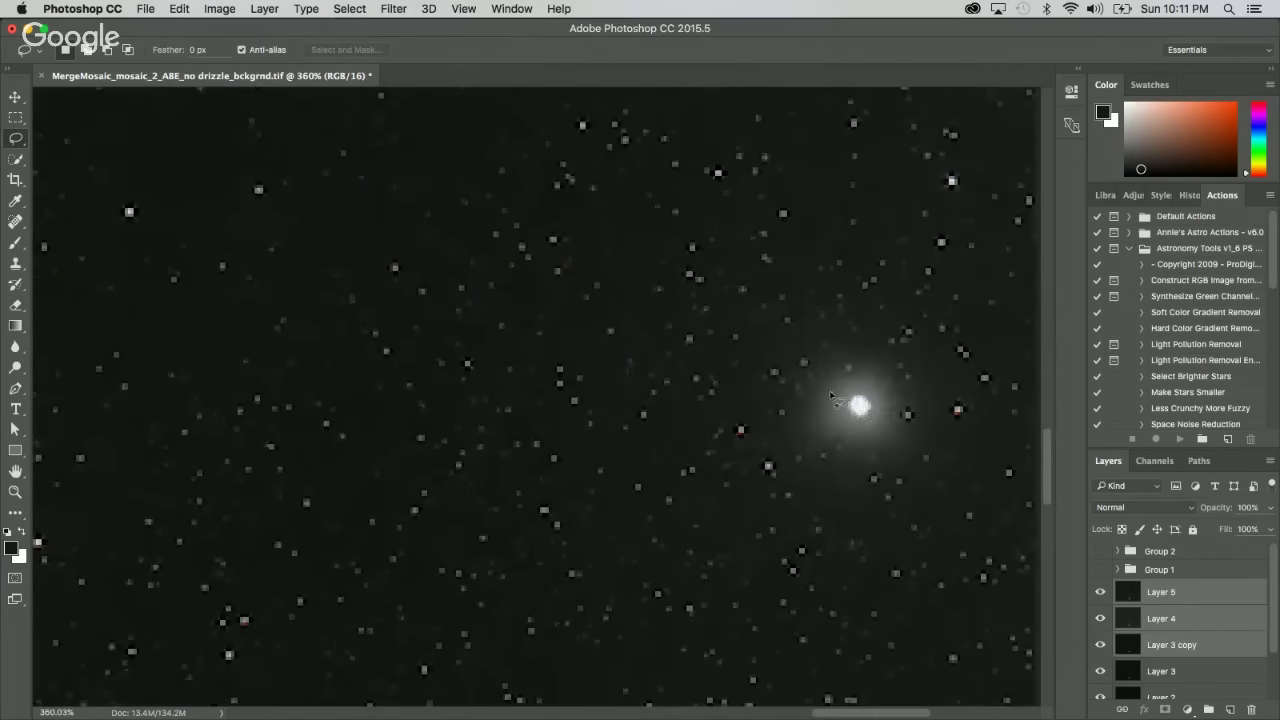
scroll(708, 480, down, 2)
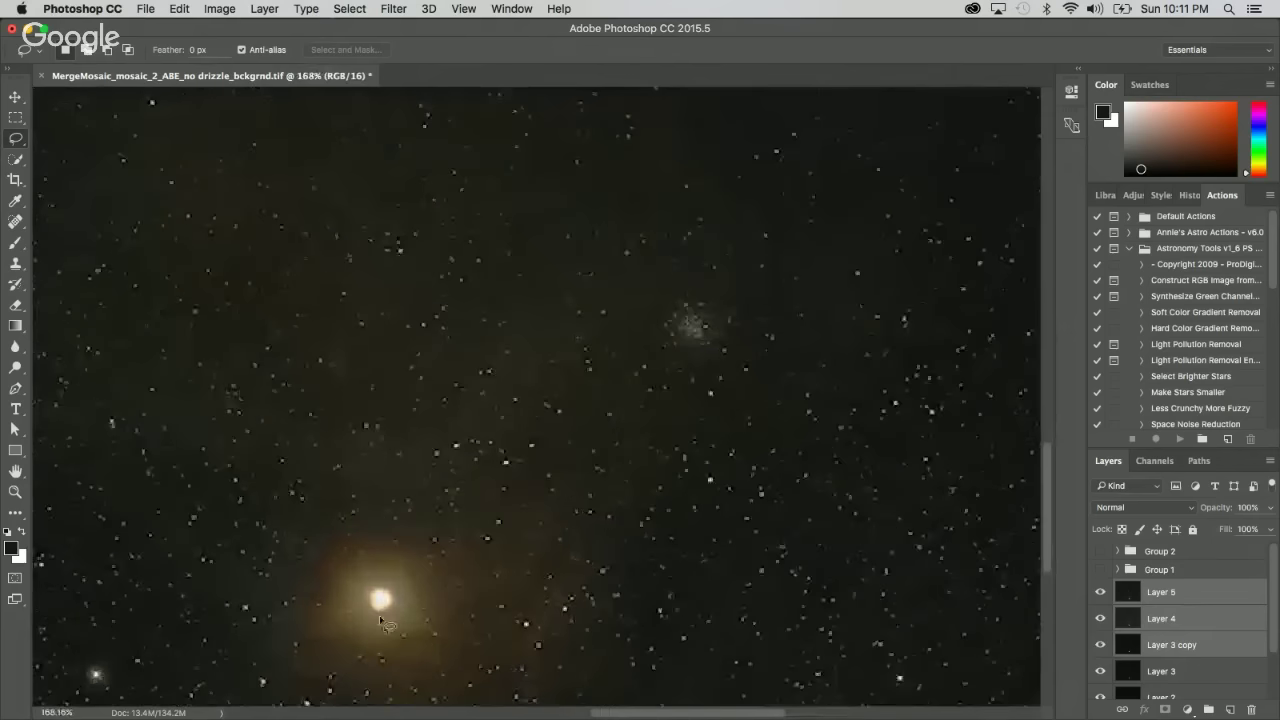
scroll(400, 586, down, 5)
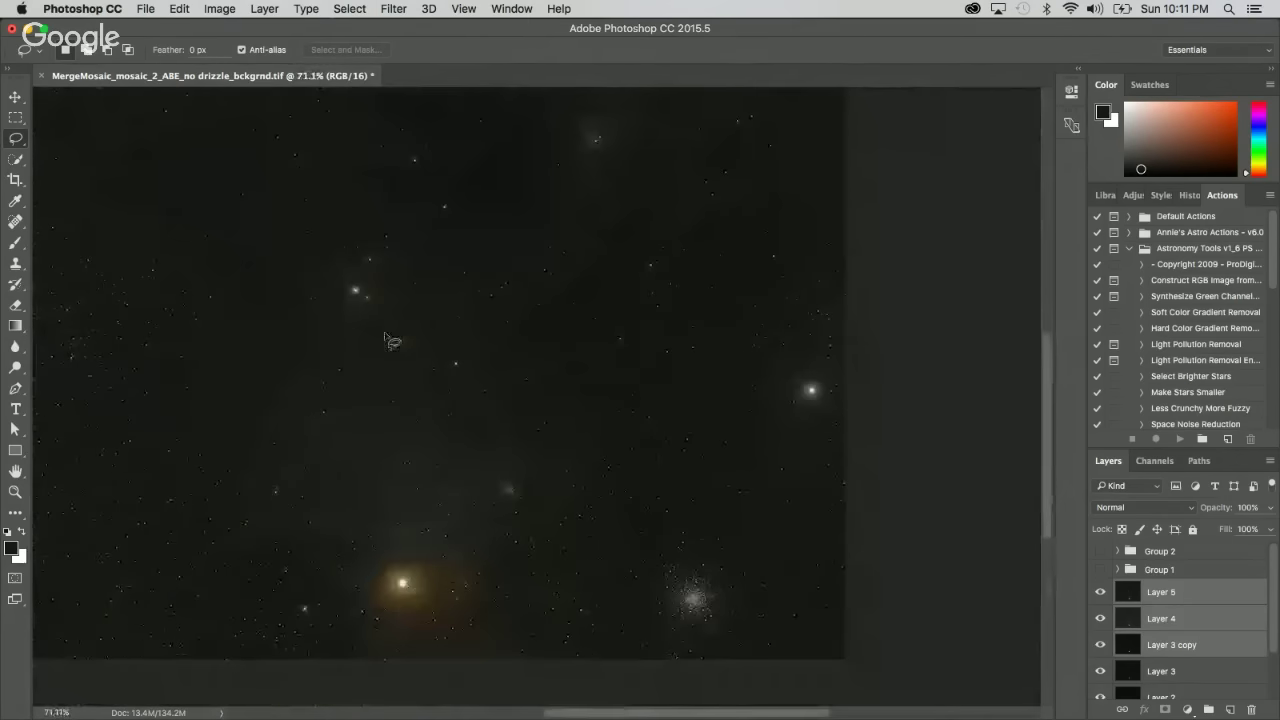
scroll(355, 280, up, 5)
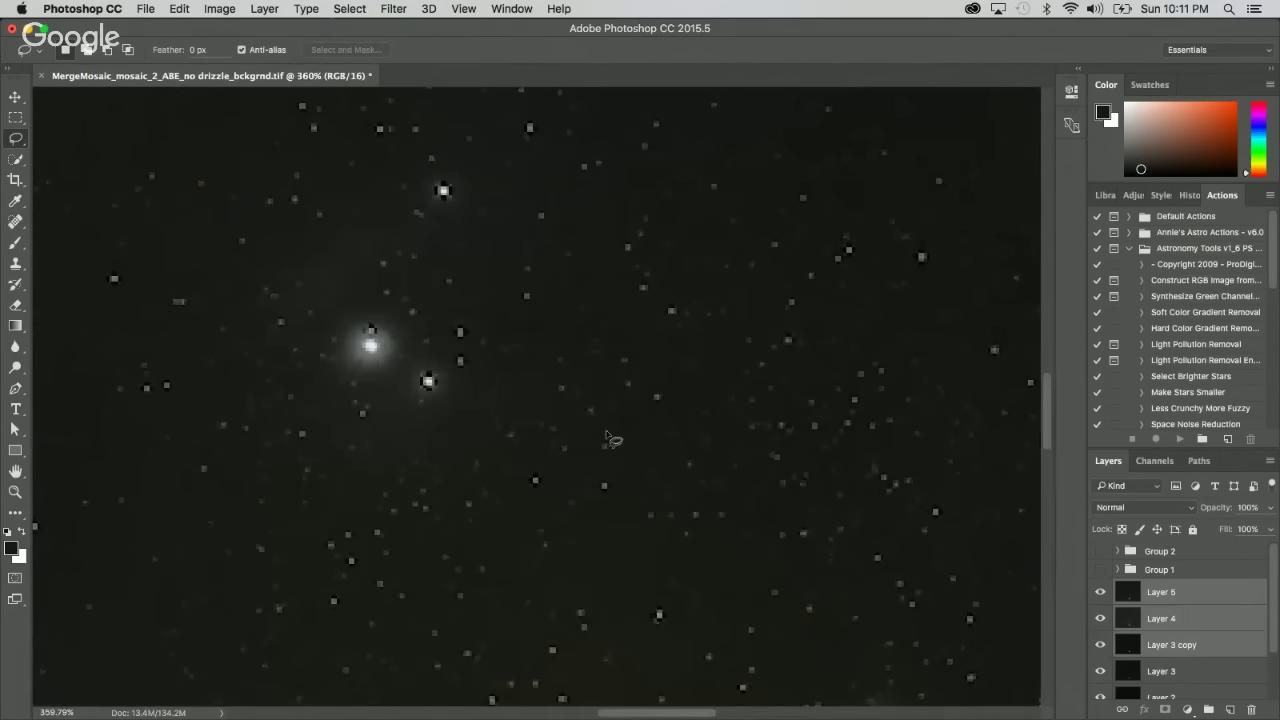
scroll(612, 440, down, 2)
scroll(900, 580, down, 1)
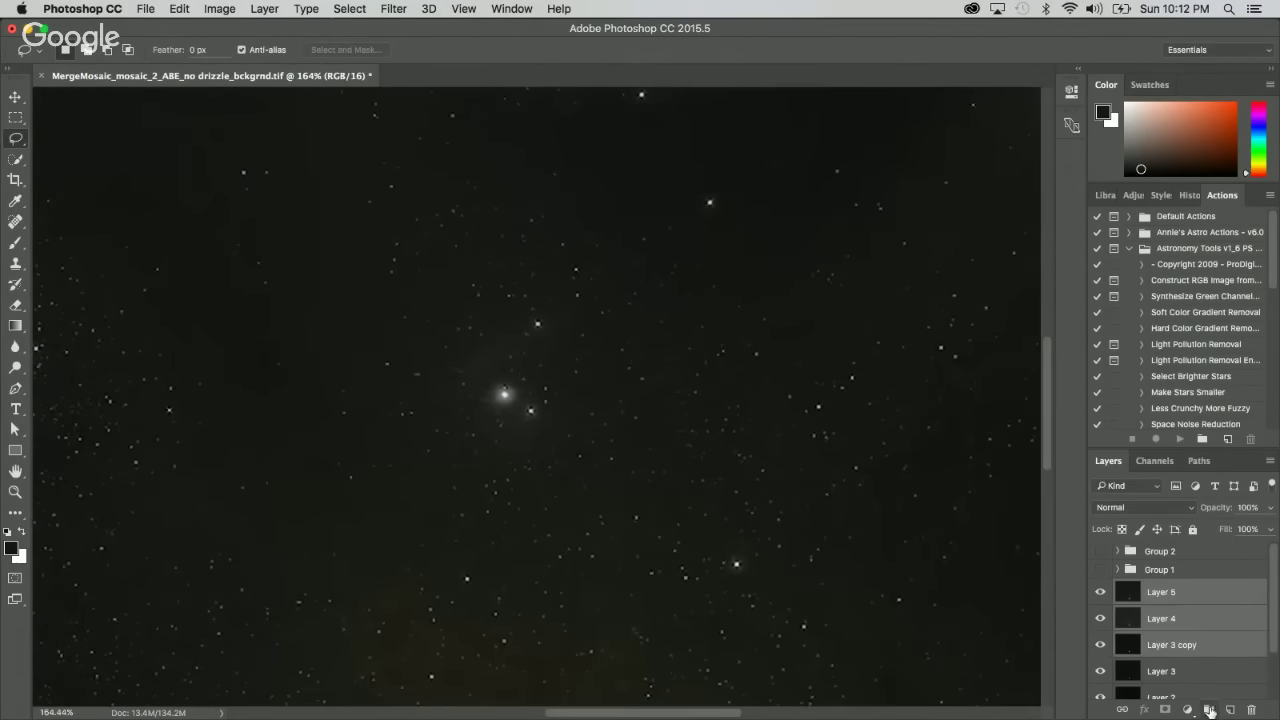
Select Layer 5 and hide Layer 5, Layer 4, Layer 3 copy and Layer 3.
click(1175, 594)
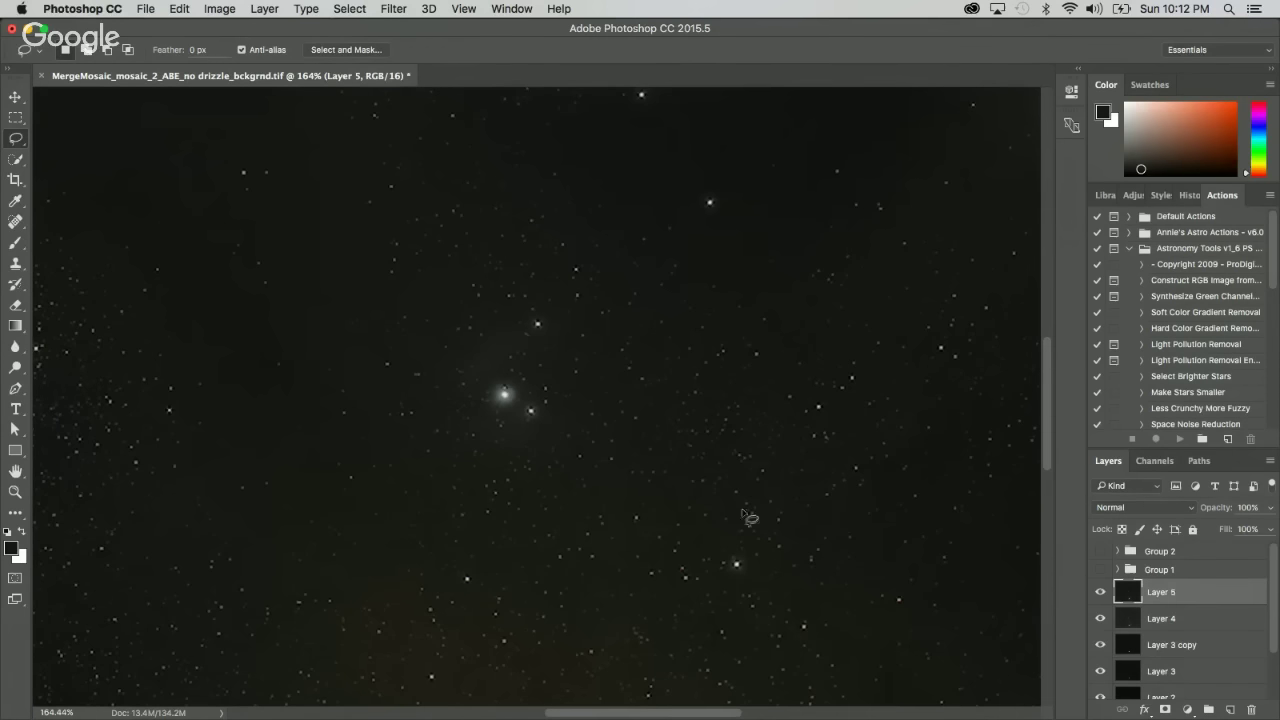
drag(1099, 597, 1098, 677)
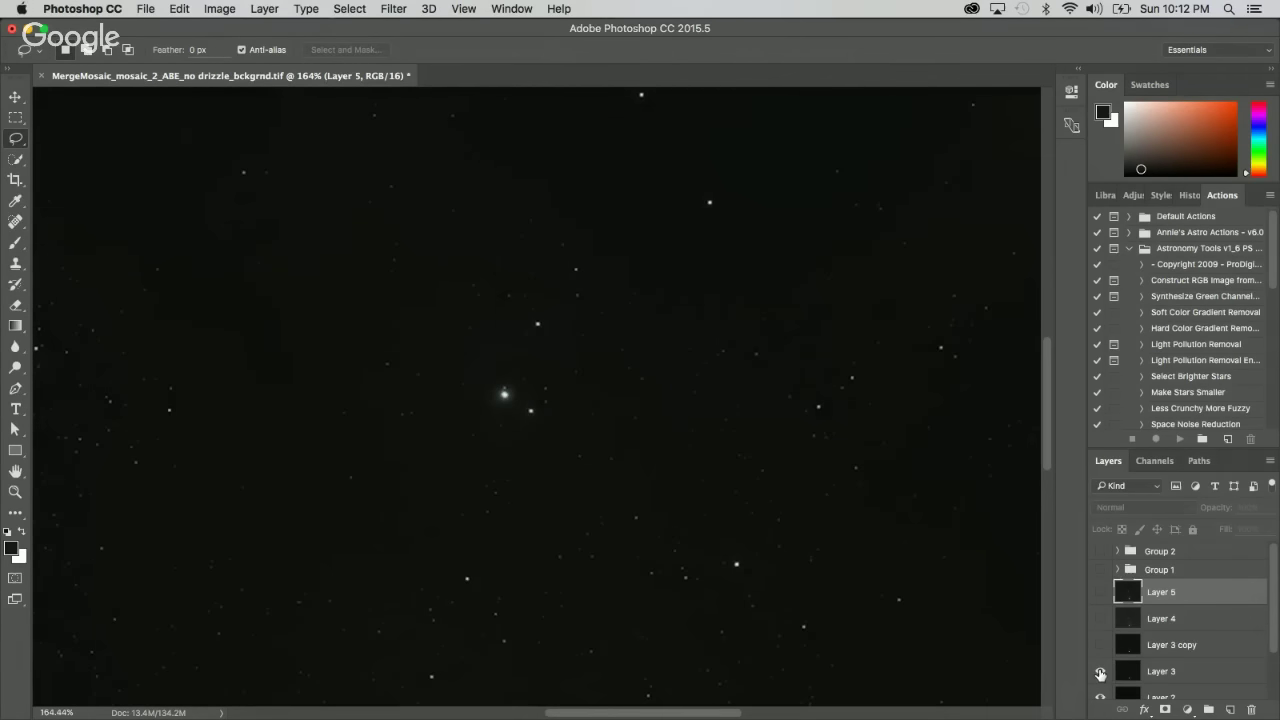
scroll(650, 443, down, 2)
scroll(650, 443, down, 2)
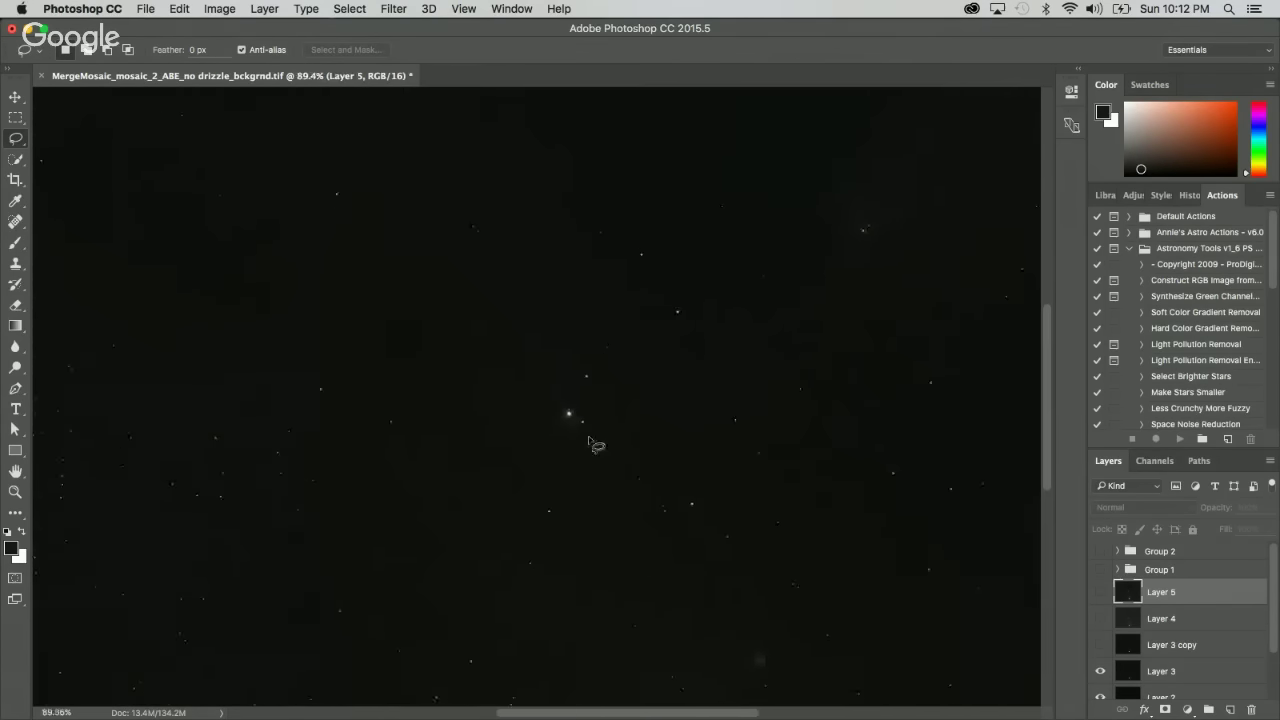
scroll(591, 443, up, 1)
scroll(437, 471, down, 1)
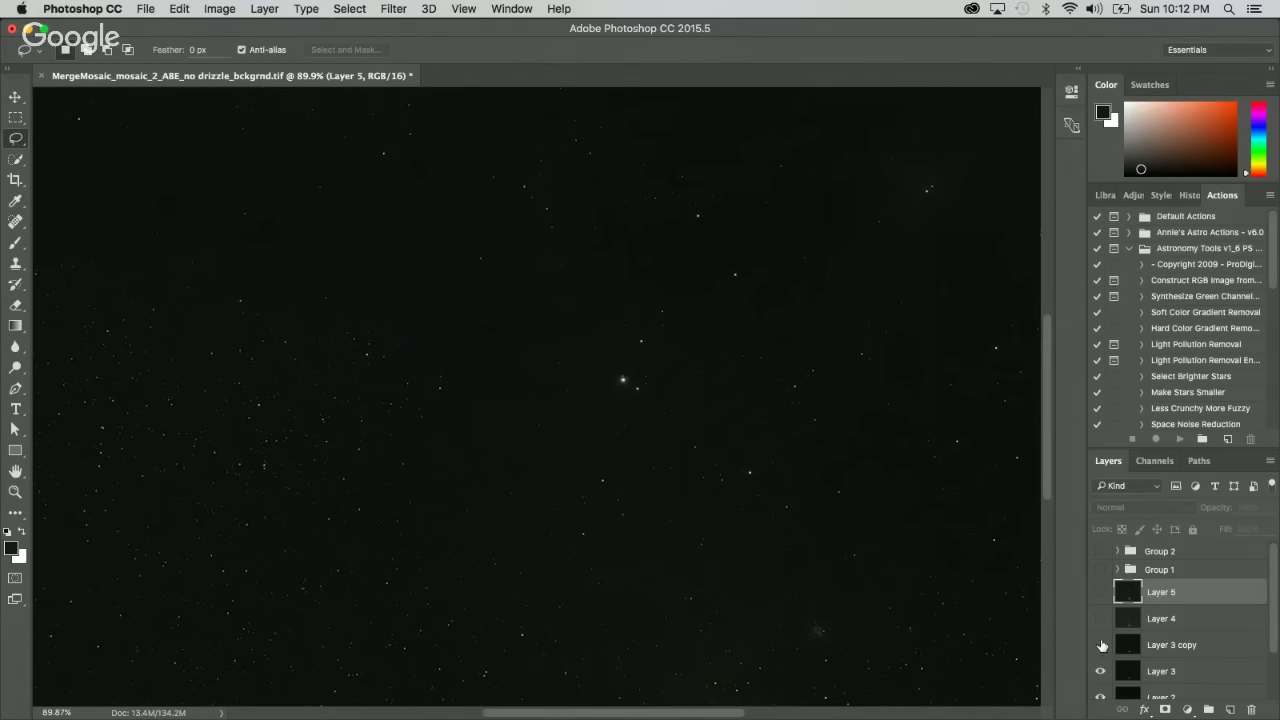
Show Layer 3 copy and Layer 5 again and select Layers 5, 4 and Layer 3 copy.
click(1190, 647)
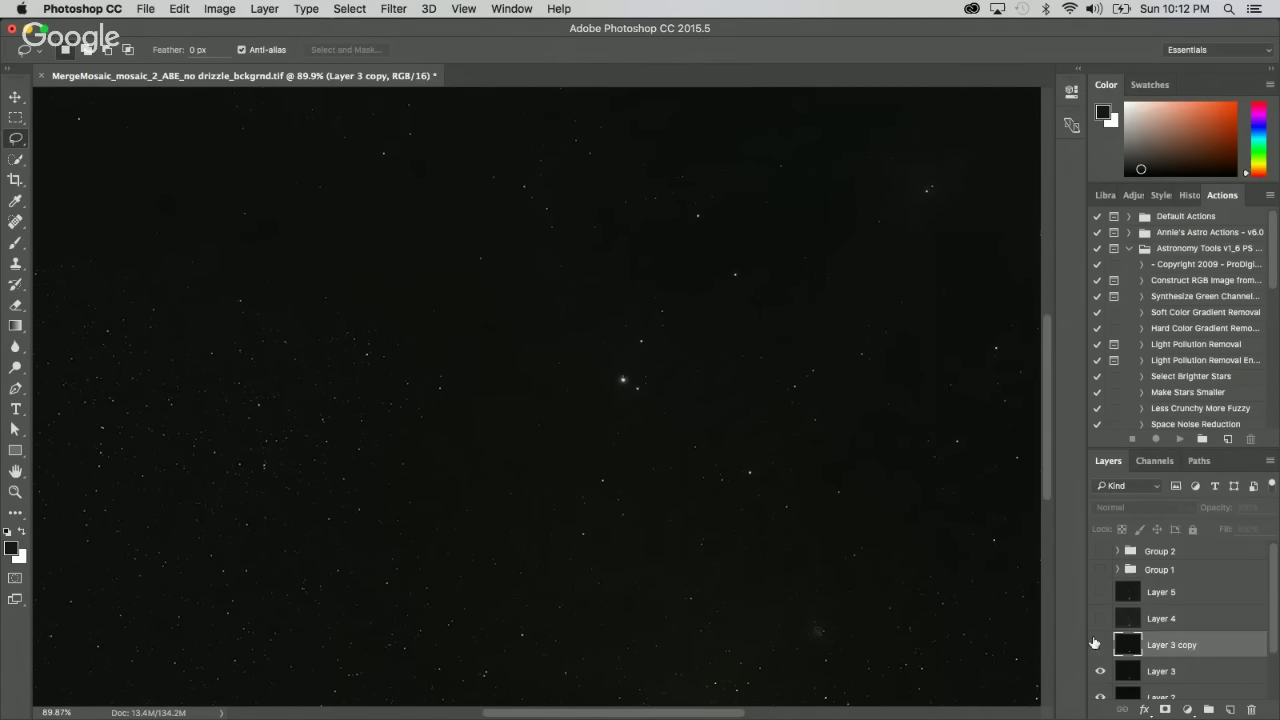
click(1099, 645)
click(1101, 594)
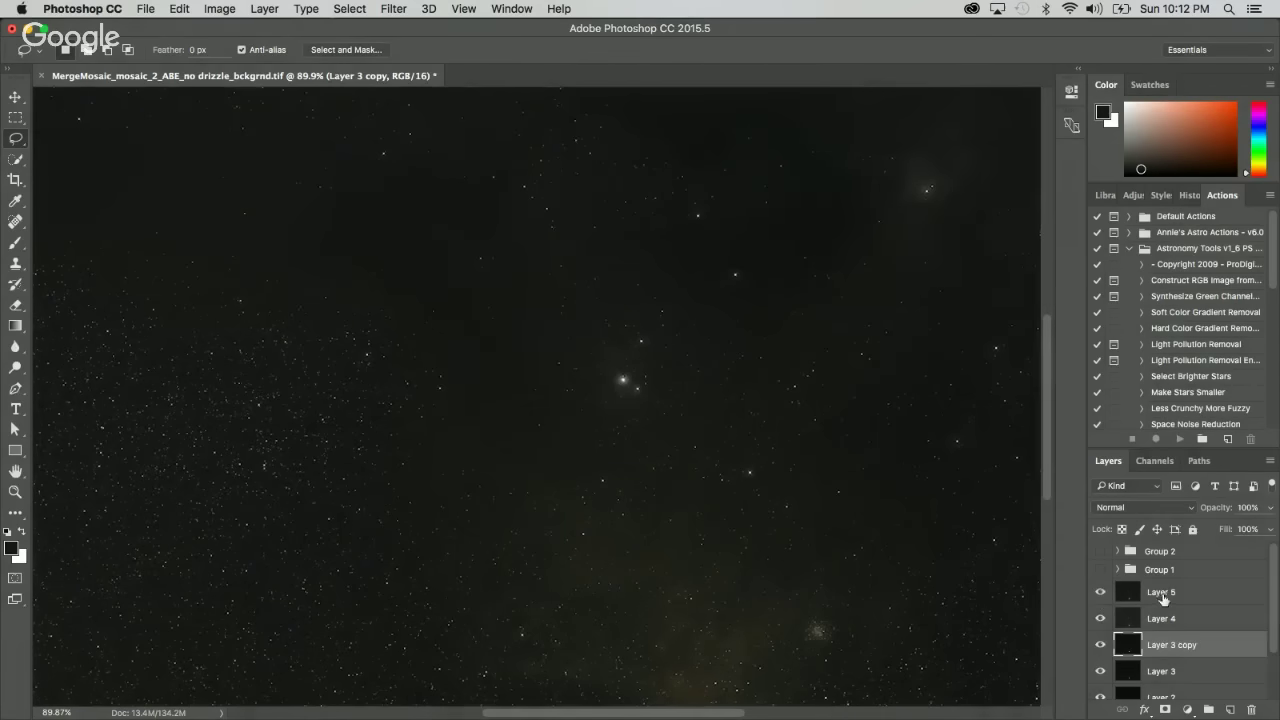
click(1163, 598)
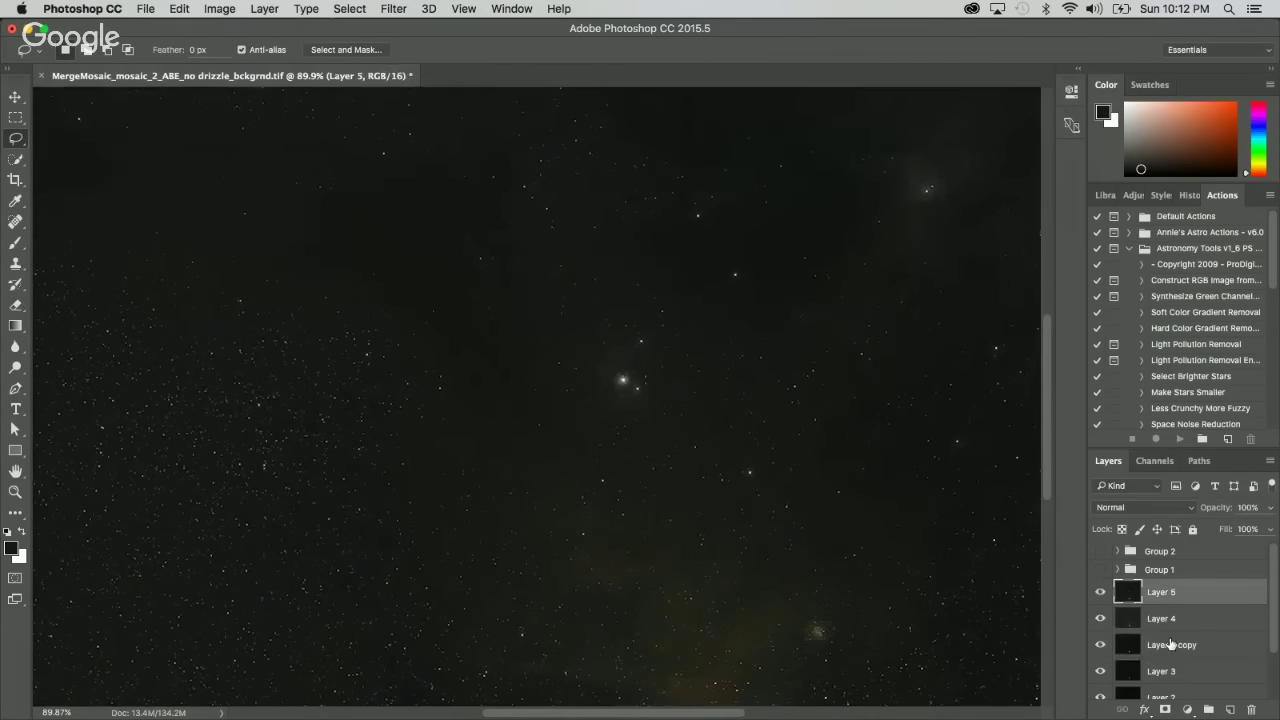
shift+click(1172, 644)
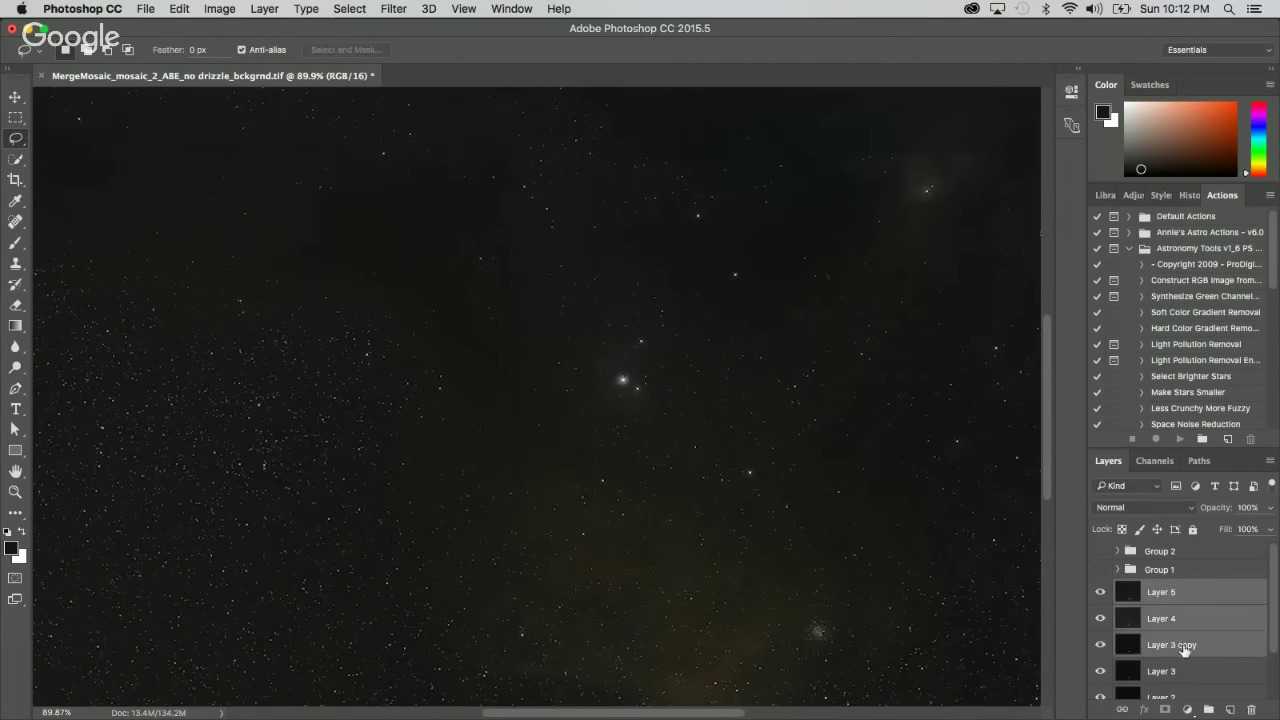
Group Layer 5, Layer 4 and Layer 3 copy into Group 3.
click(1208, 708)
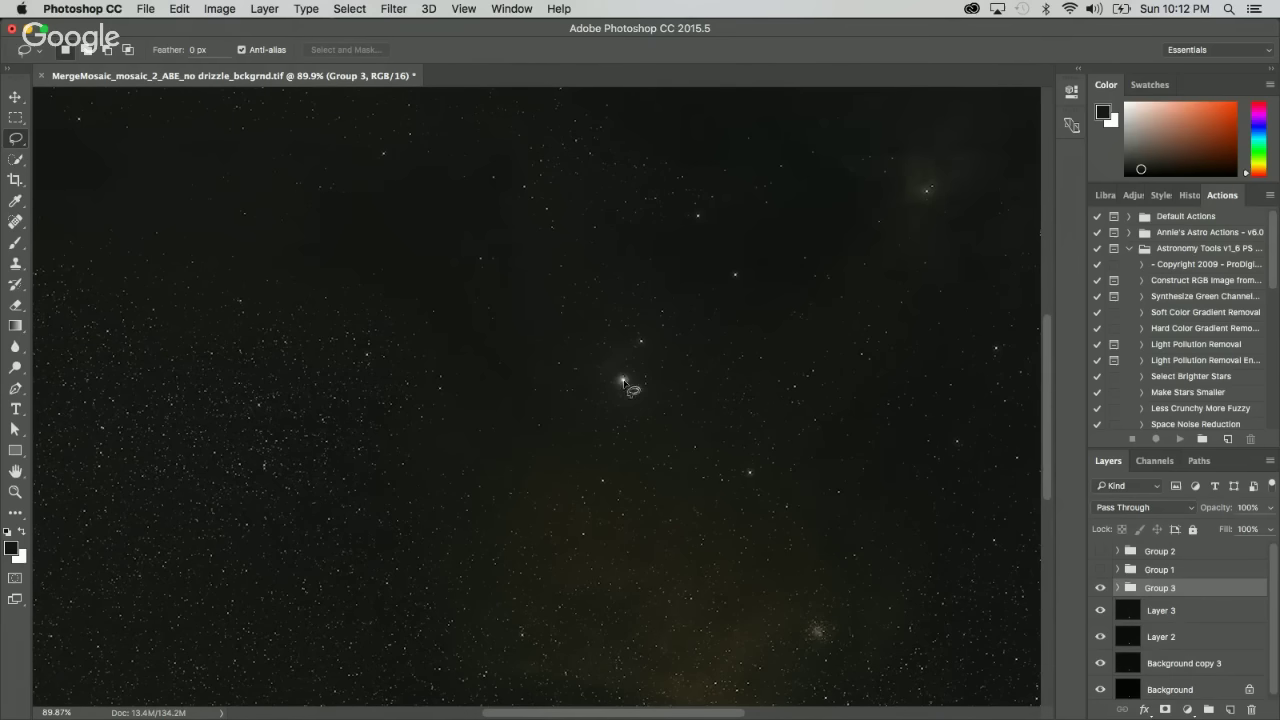
scroll(640, 386, up, 1)
scroll(637, 382, up, 5)
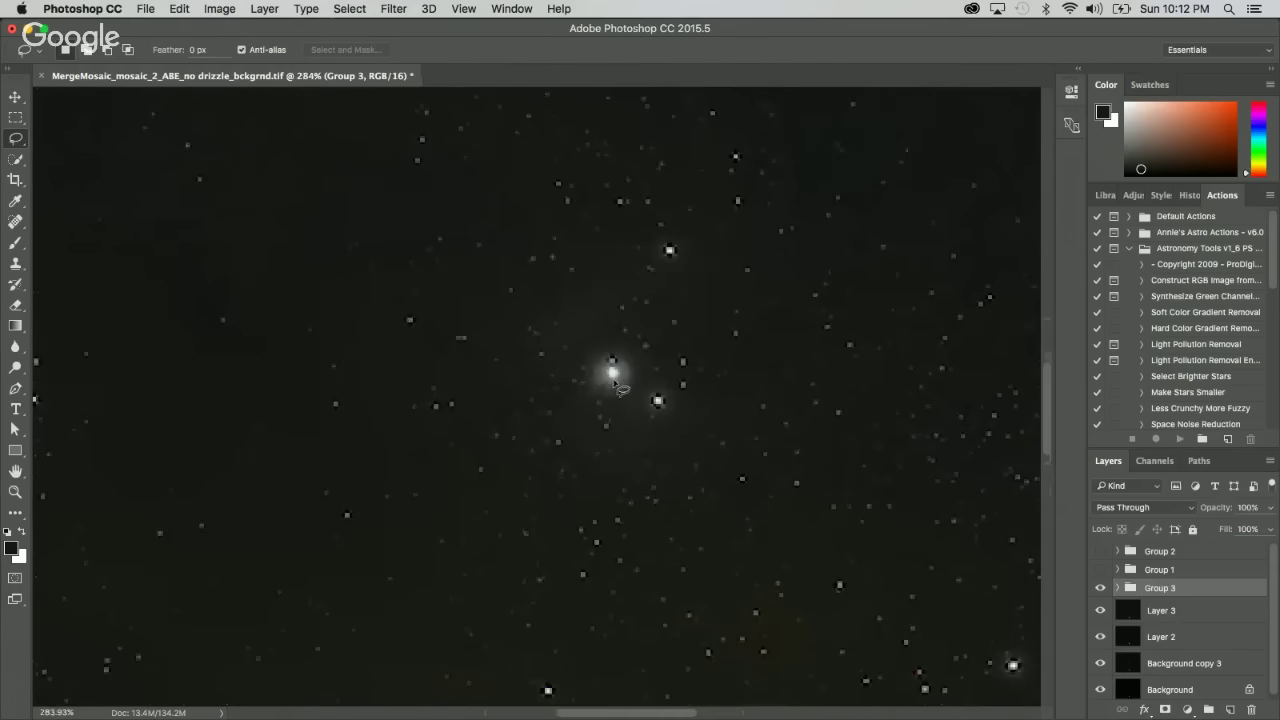
scroll(655, 395, down, 4)
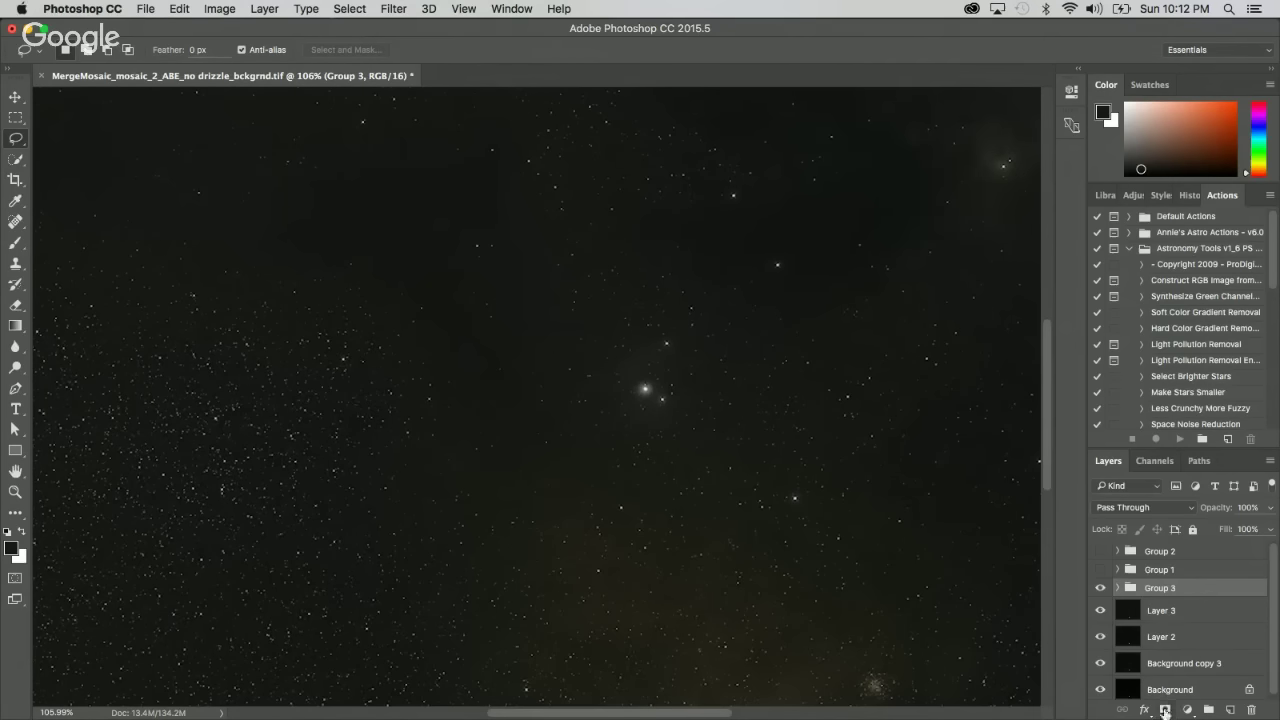
Add a white layer mask to Group 3 and briefly view the mask alone.
click(1166, 710)
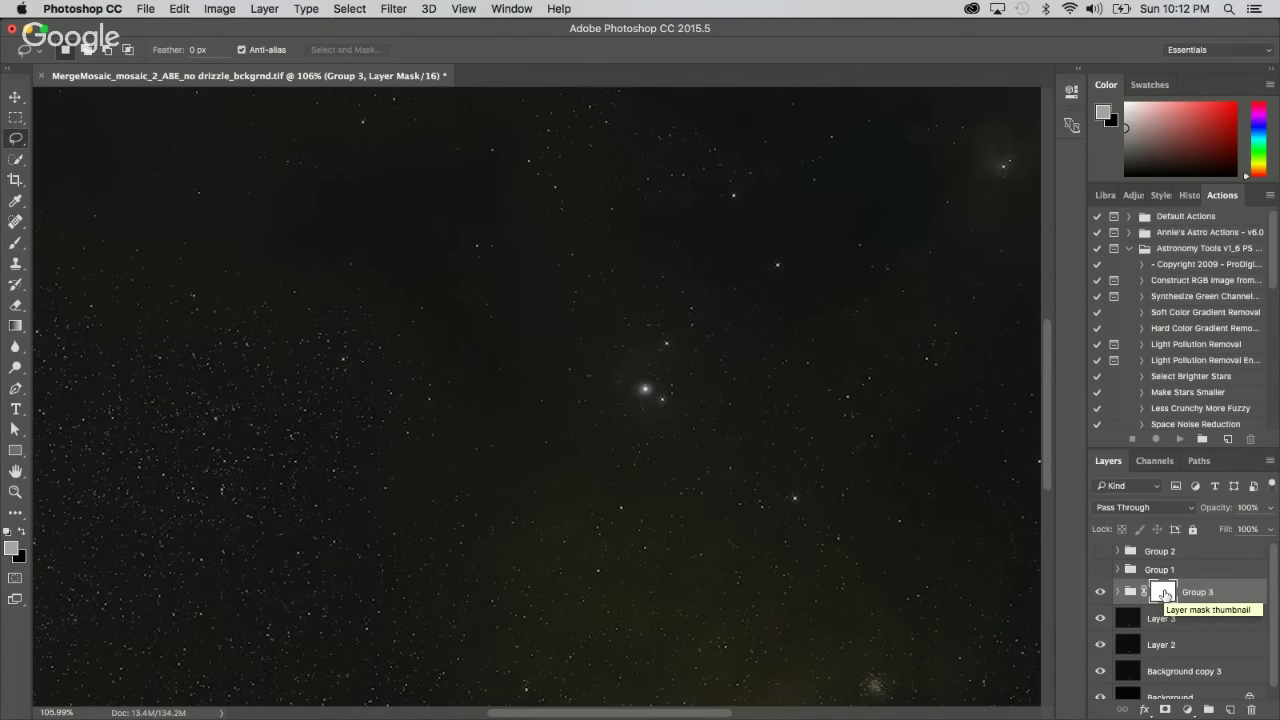
alt+click(1164, 594)
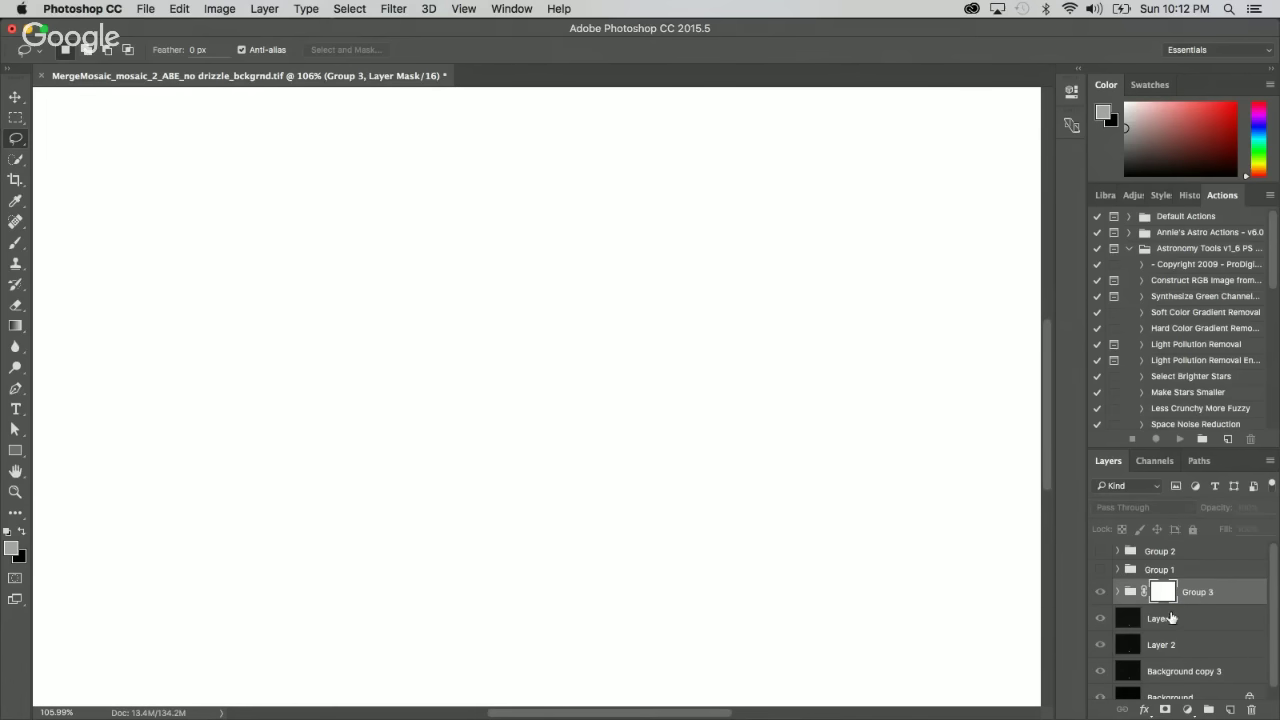
click(1172, 618)
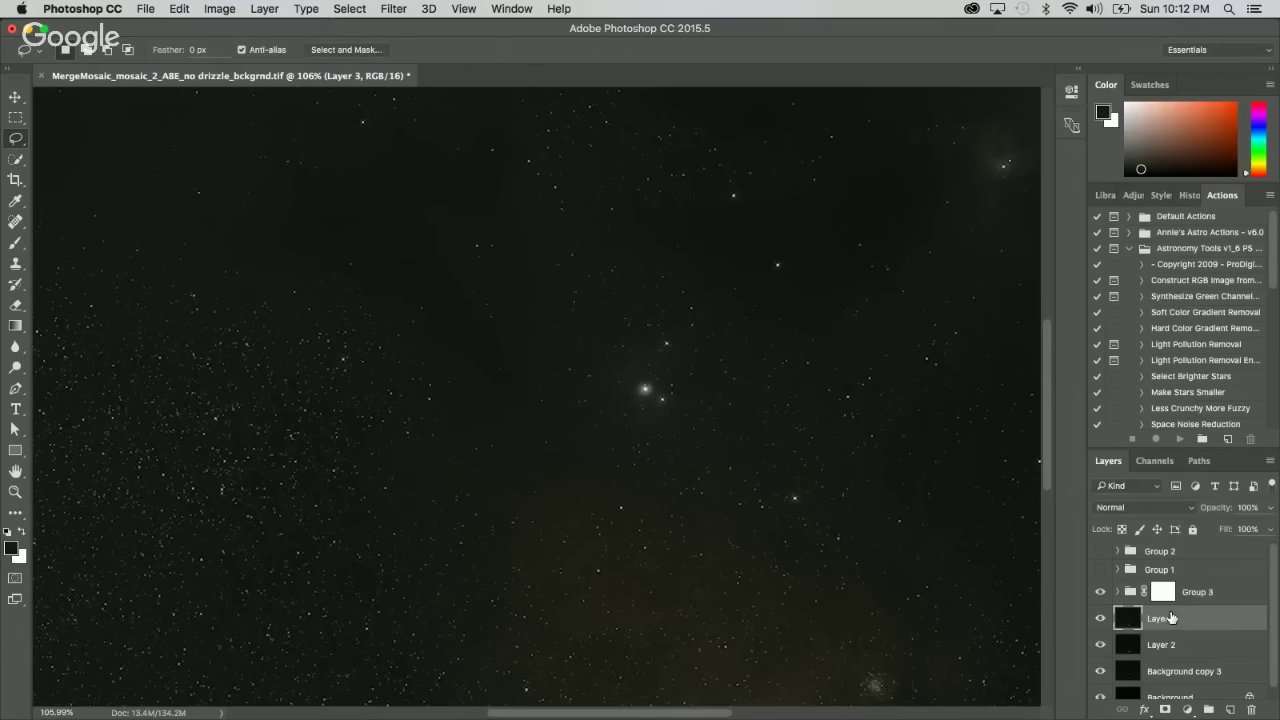
Copy a merged version of the whole canvas and paste it into Group 3's mask.
key(alt+bracketright)
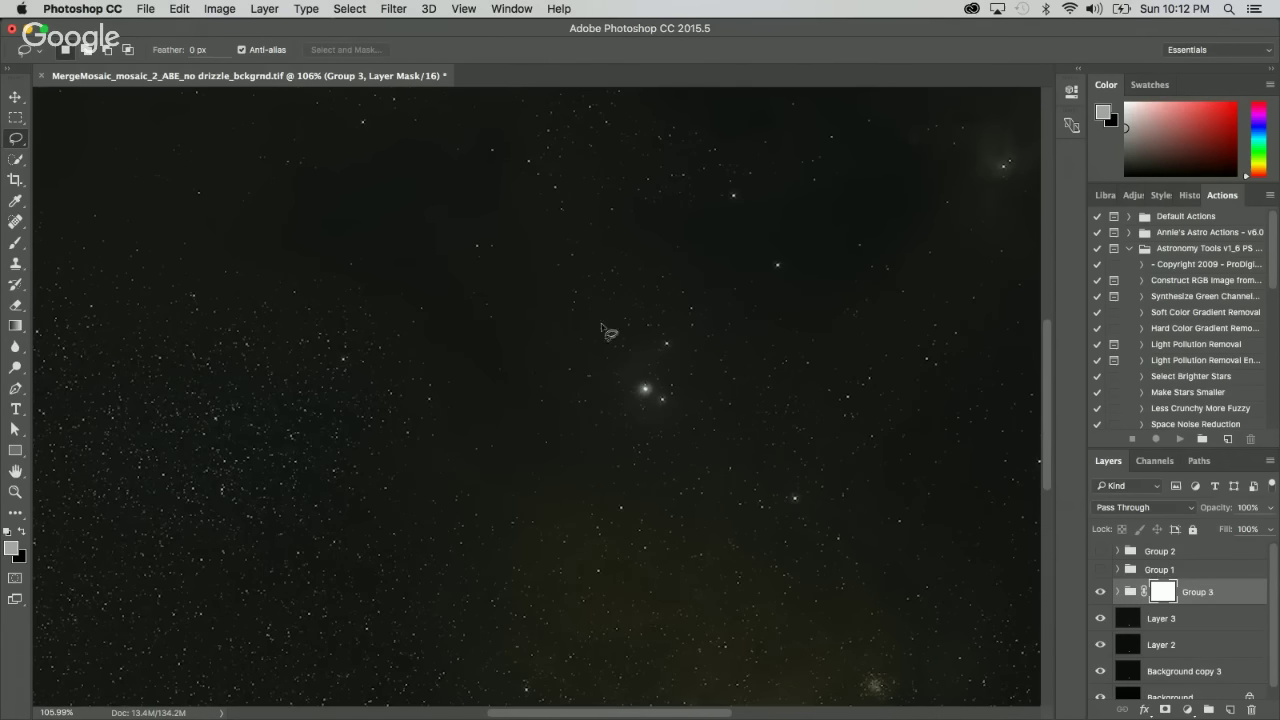
scroll(794, 413, down, 3)
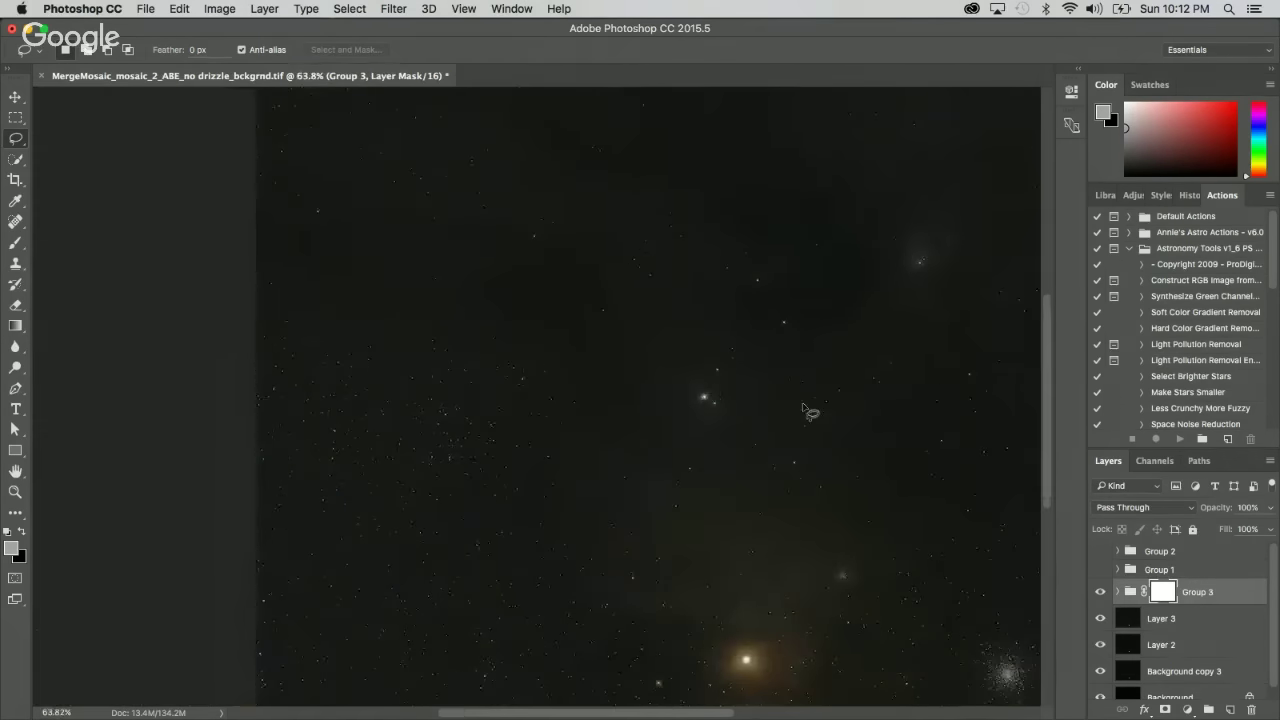
scroll(808, 414, down, 1)
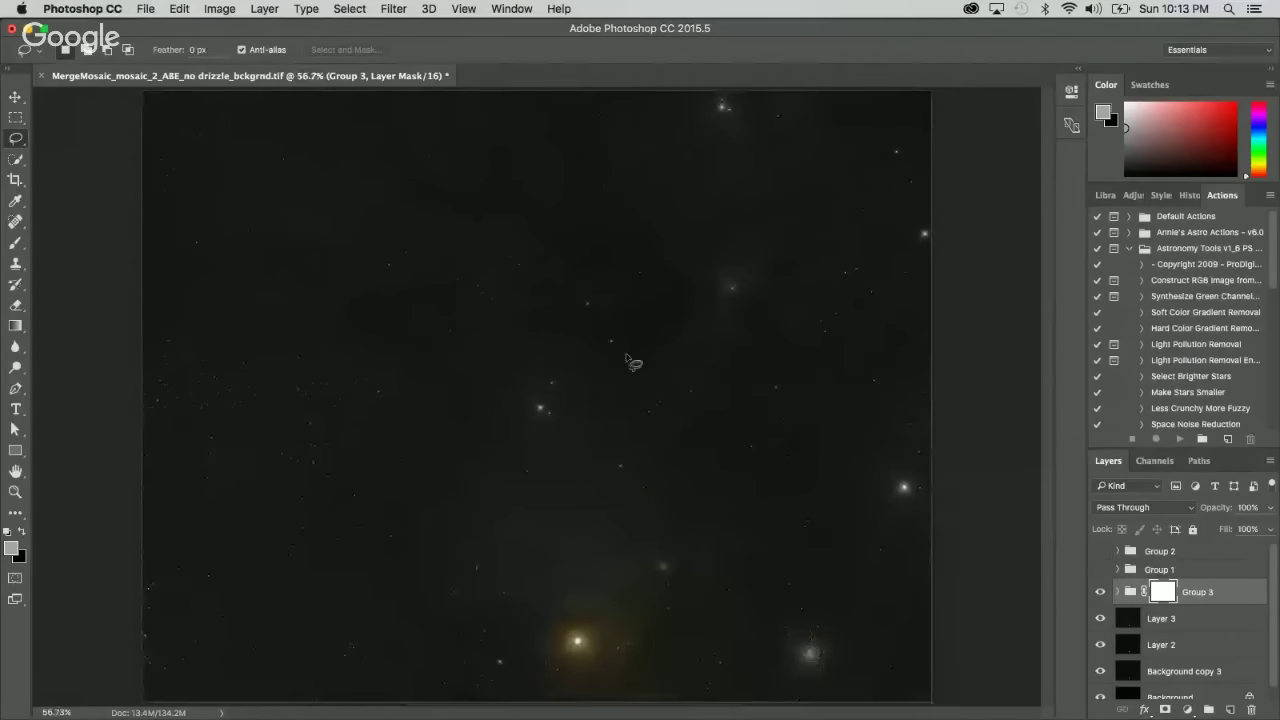
scroll(620, 355, up, 1)
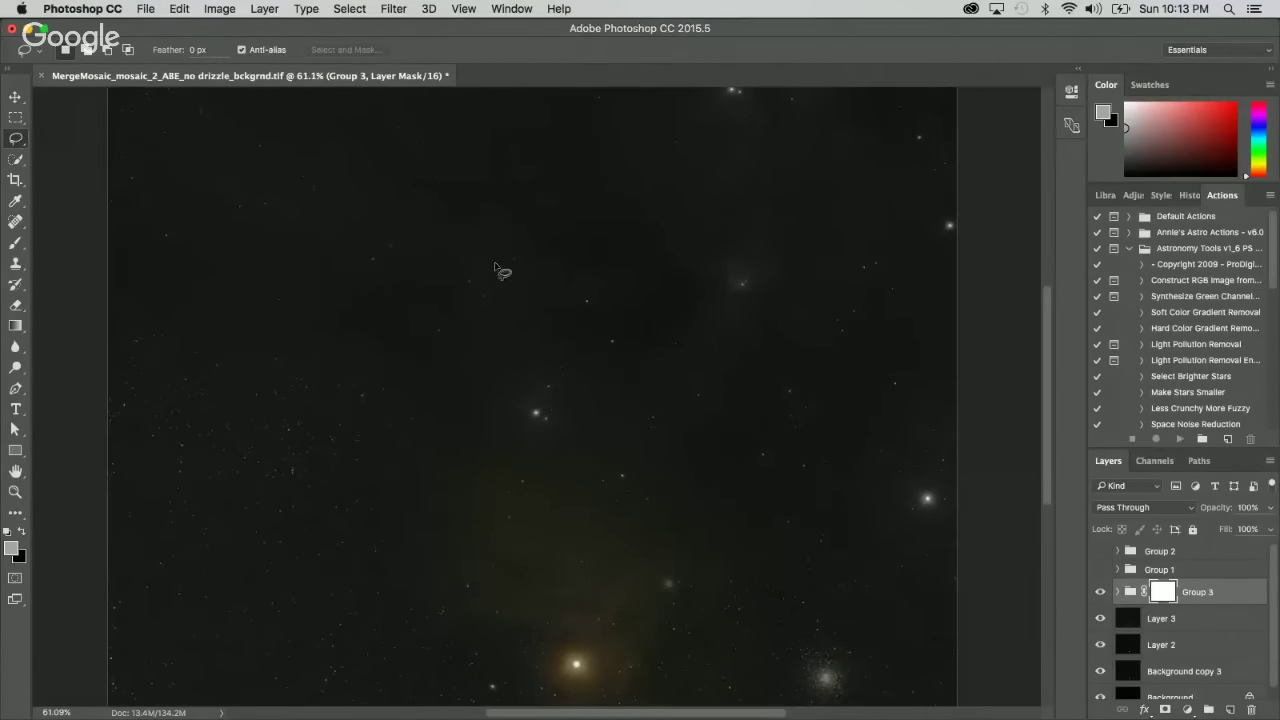
click(358, 5)
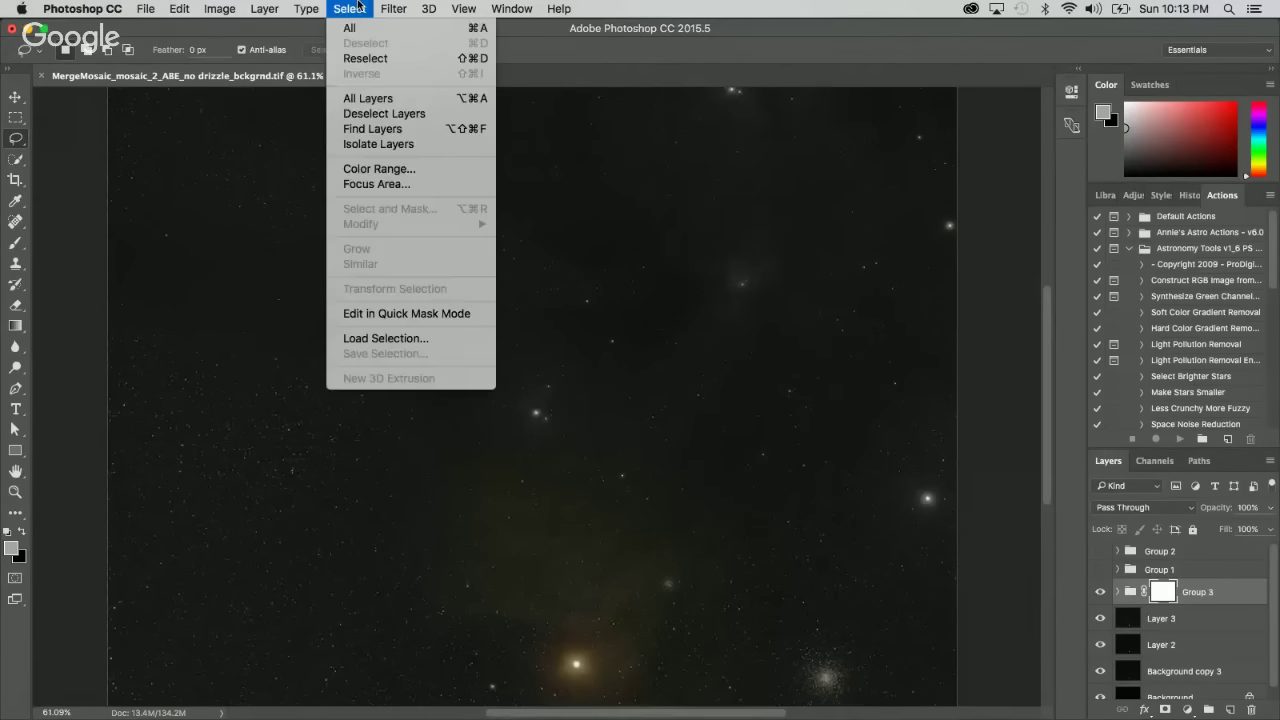
click(349, 27)
click(179, 8)
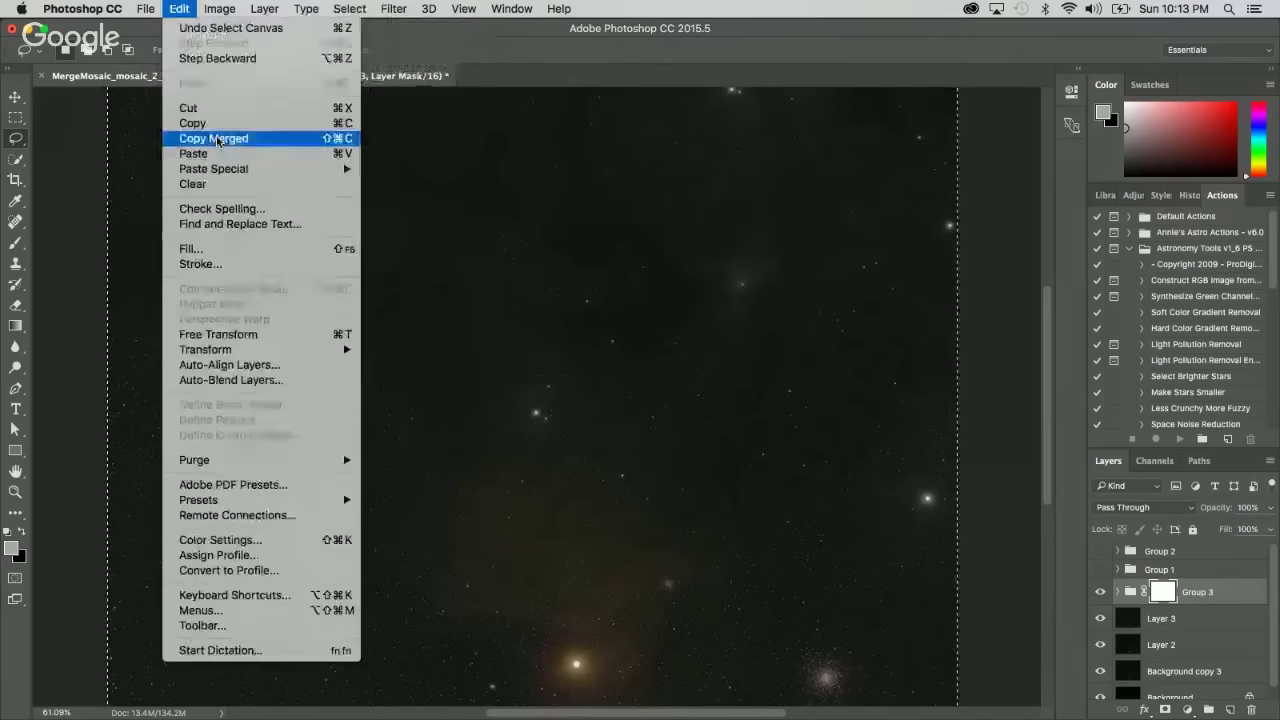
click(205, 137)
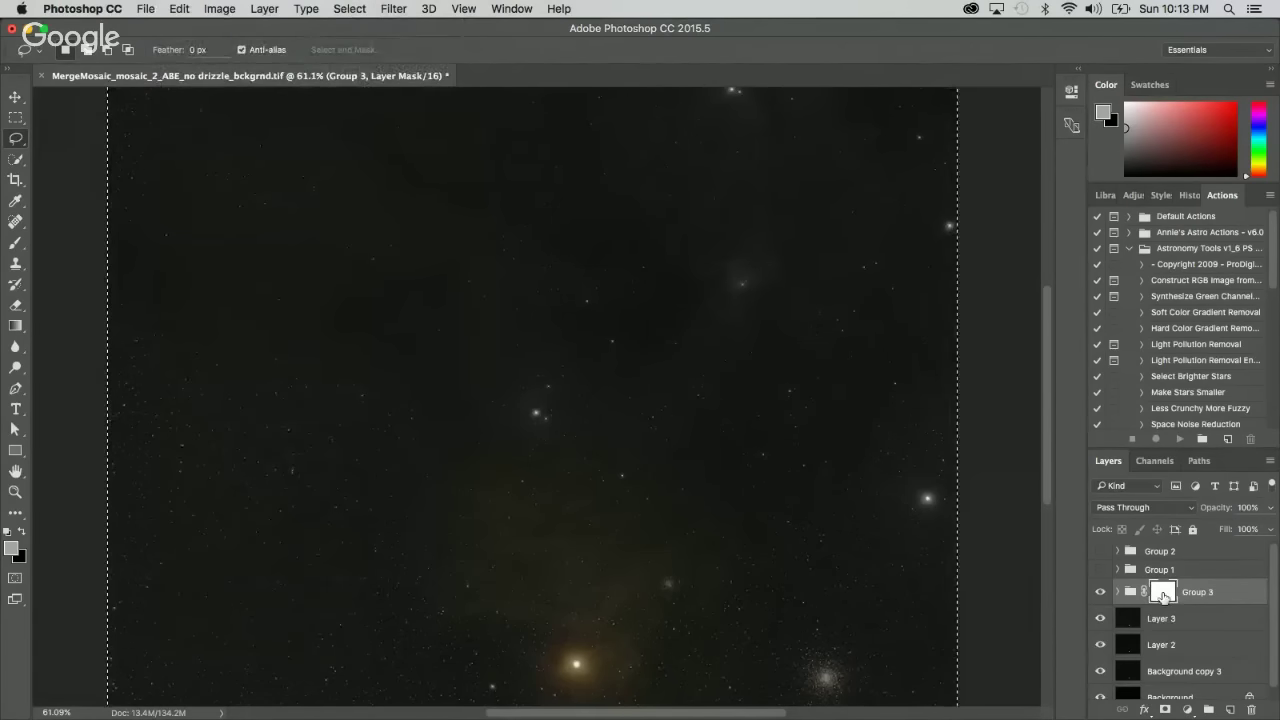
alt+click(1163, 596)
key(super+v)
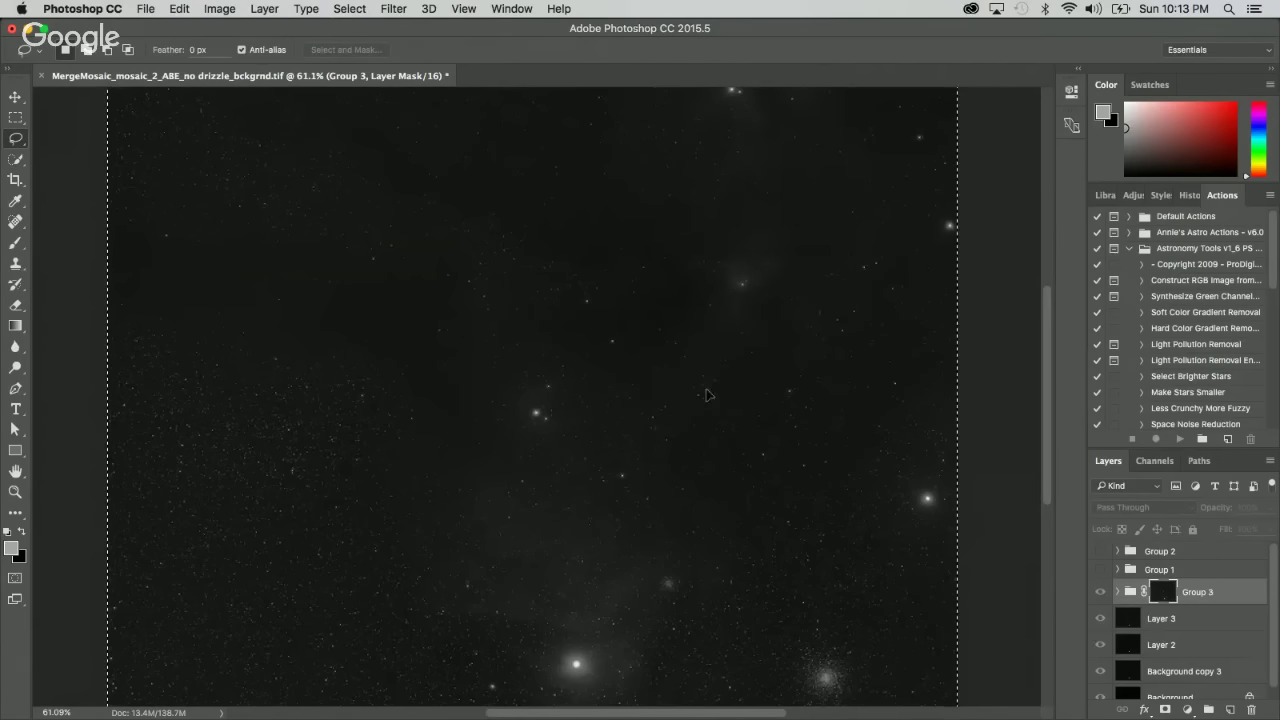
Cancel a stray Curves dialog and apply Image > Adjustments > Invert to Group 3's mask.
key(super+m)
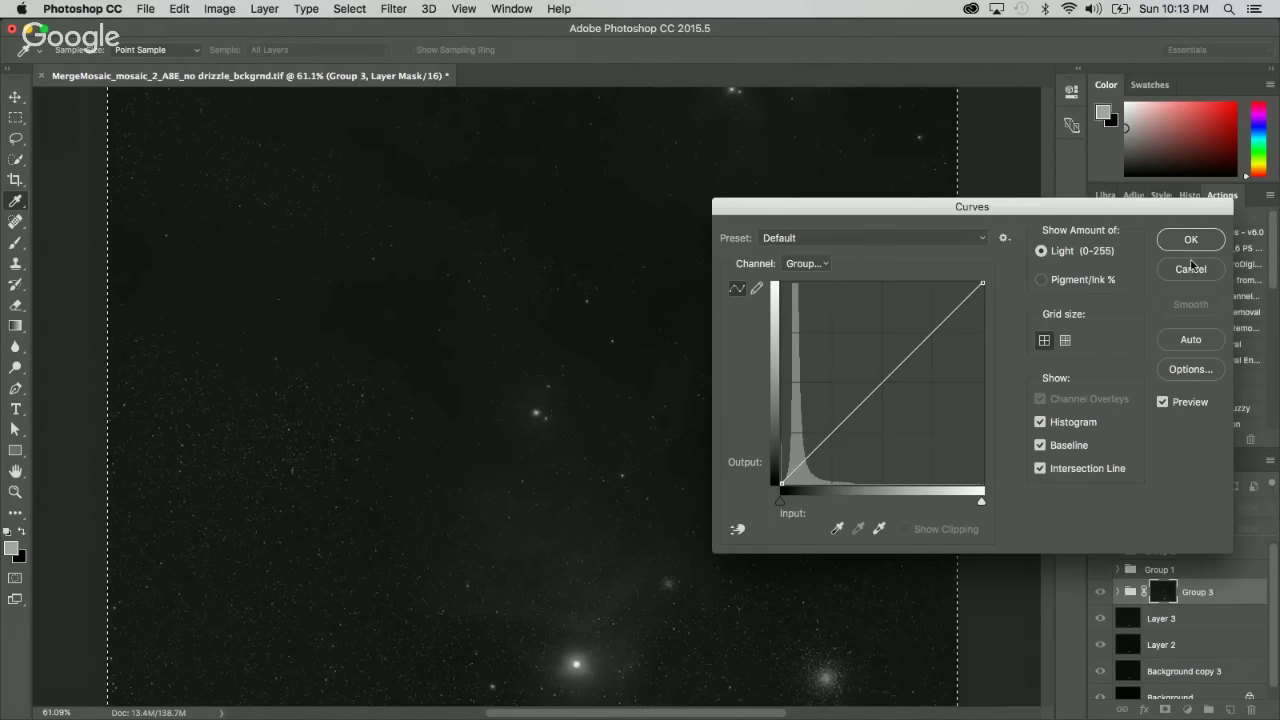
scroll(559, 425, up, 5)
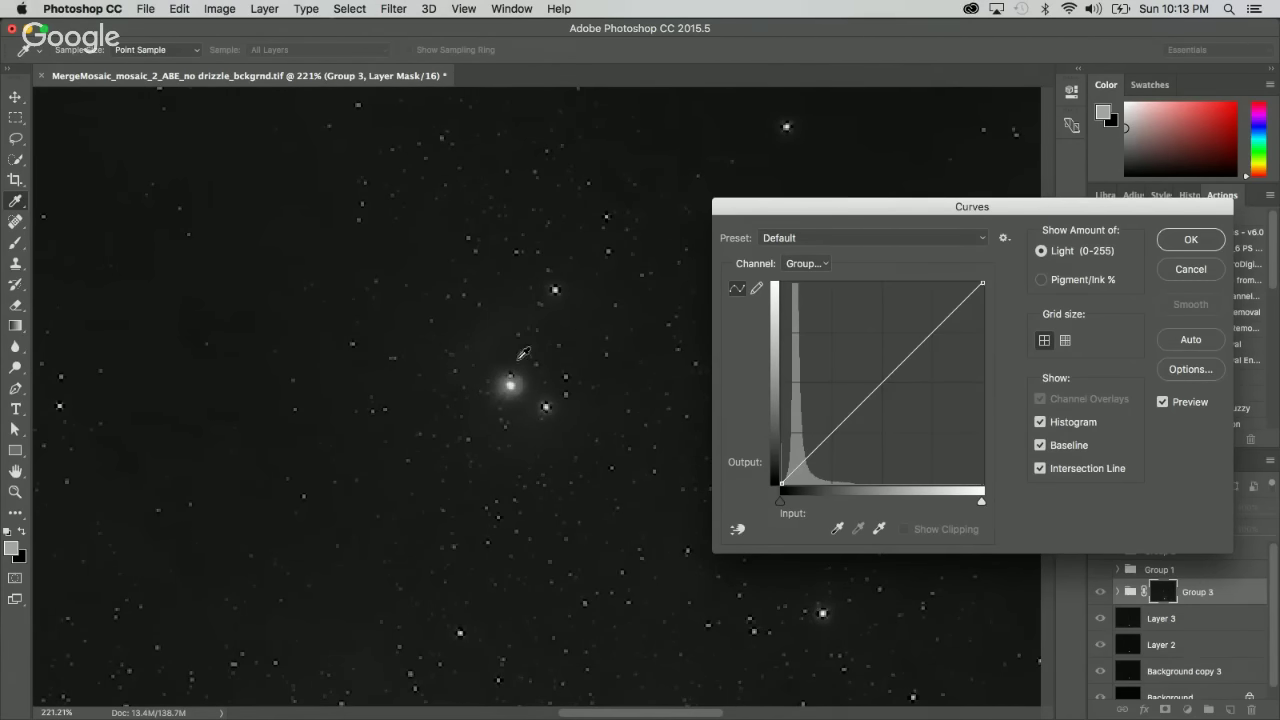
click(1188, 269)
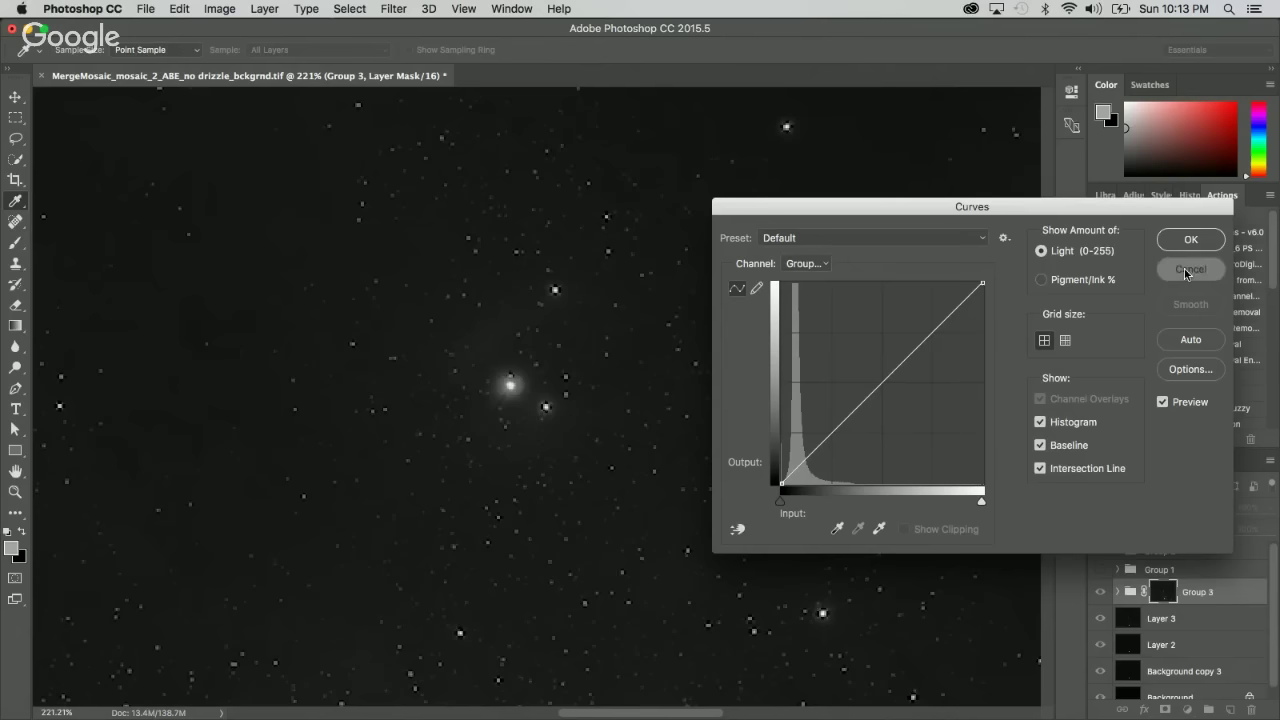
click(215, 8)
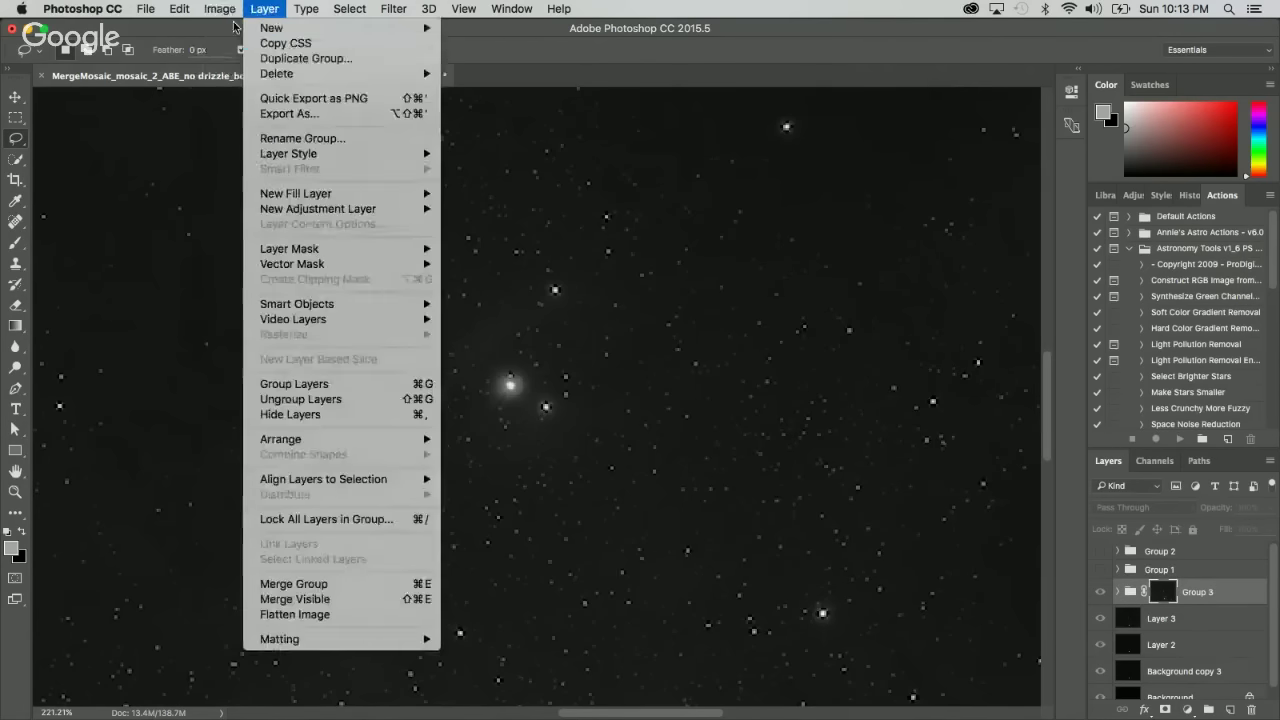
mouse_move(258, 52)
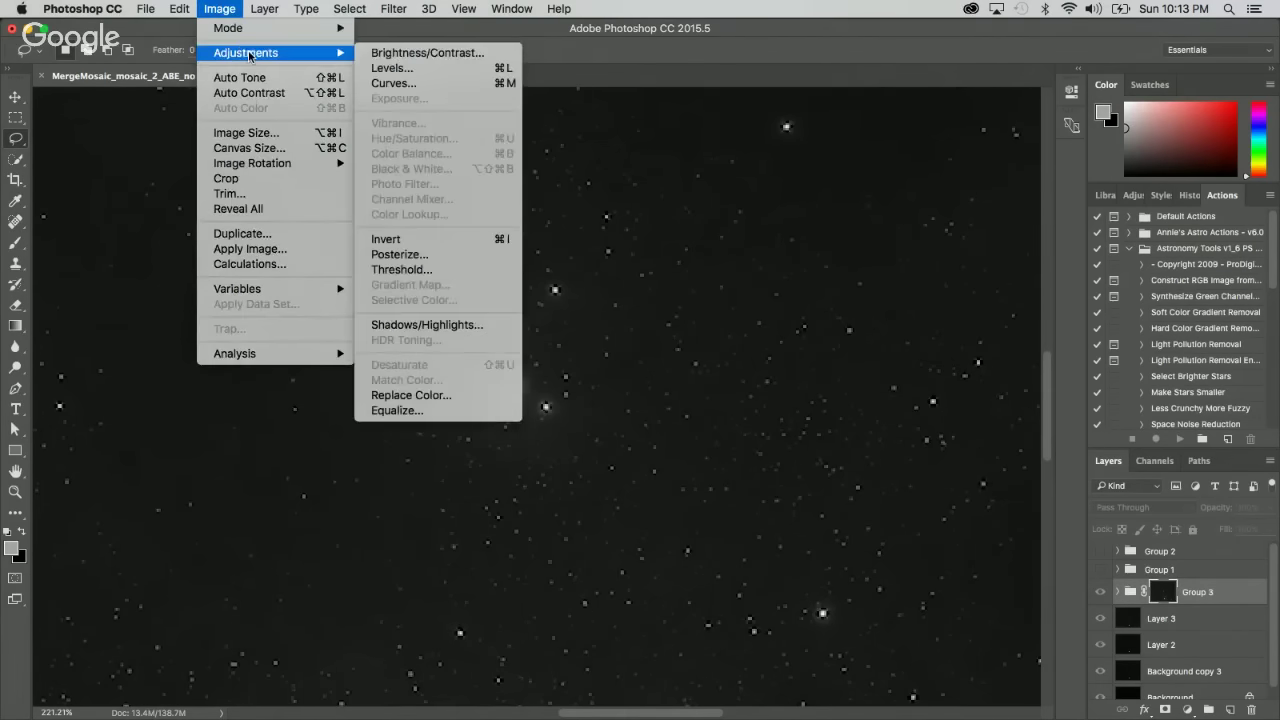
click(403, 242)
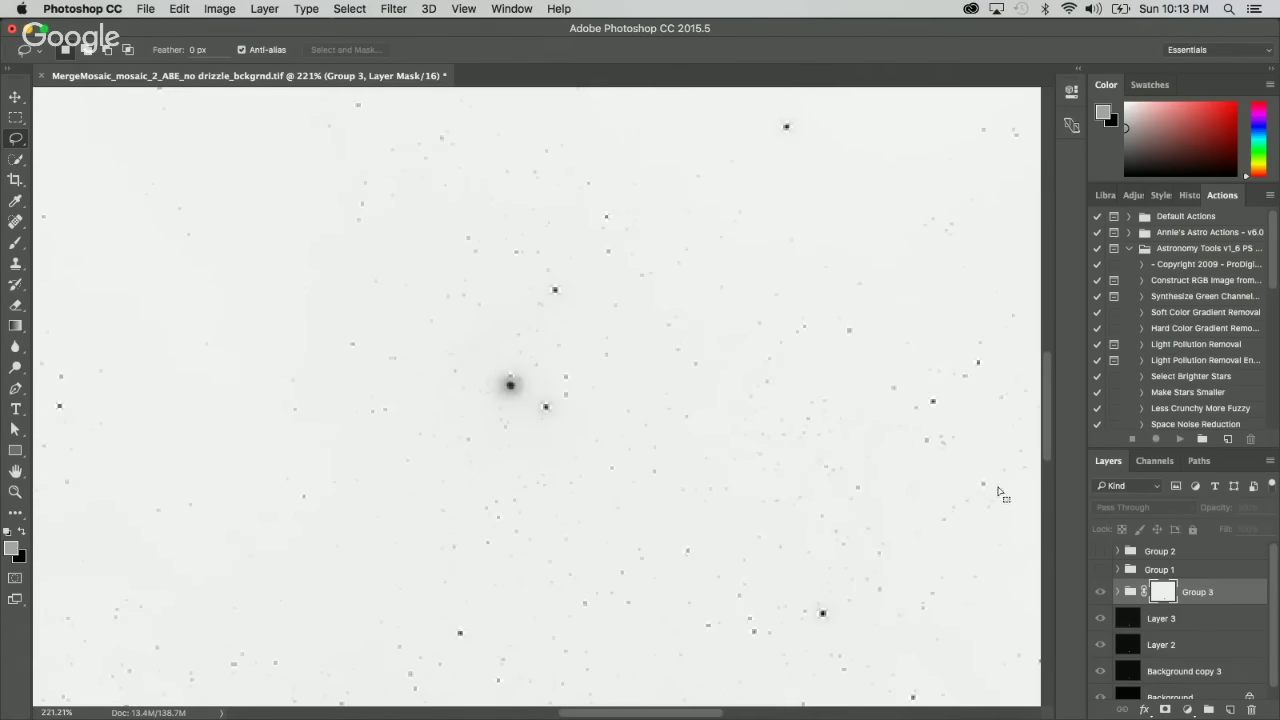
key(super+m)
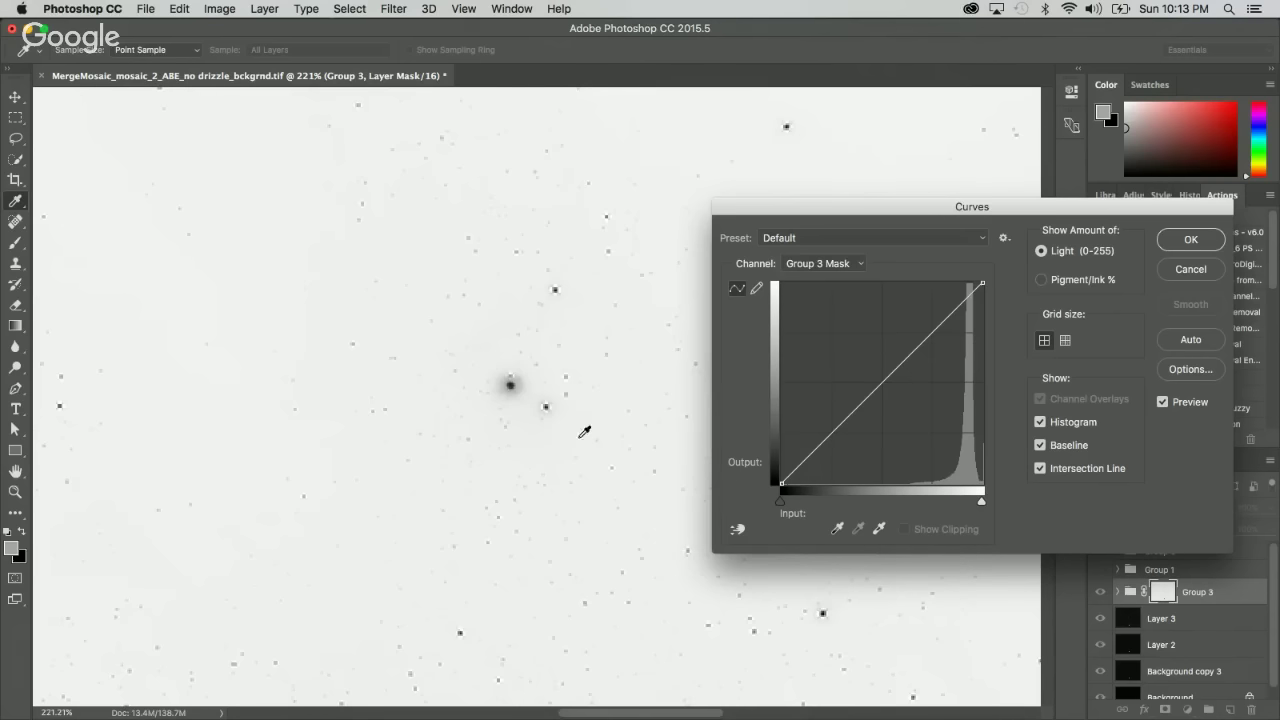
scroll(593, 412, down, 3)
scroll(593, 412, down, 3)
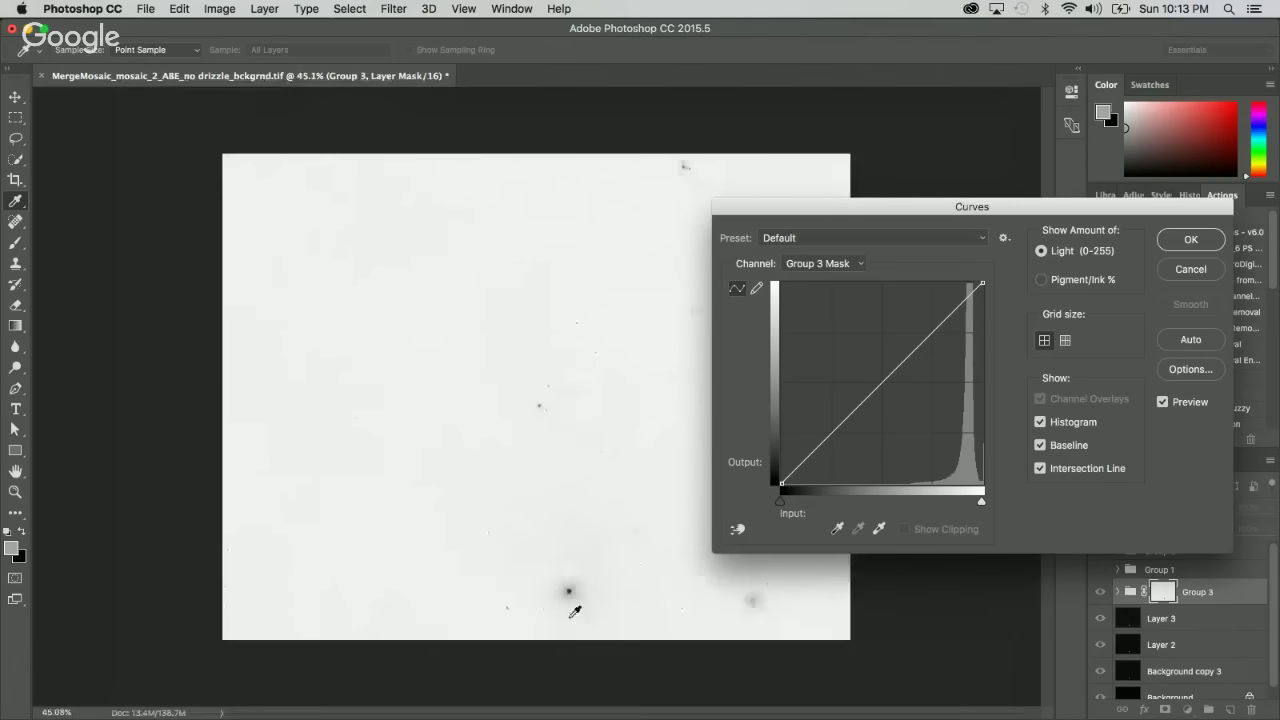
scroll(580, 605, up, 2)
scroll(588, 642, up, 4)
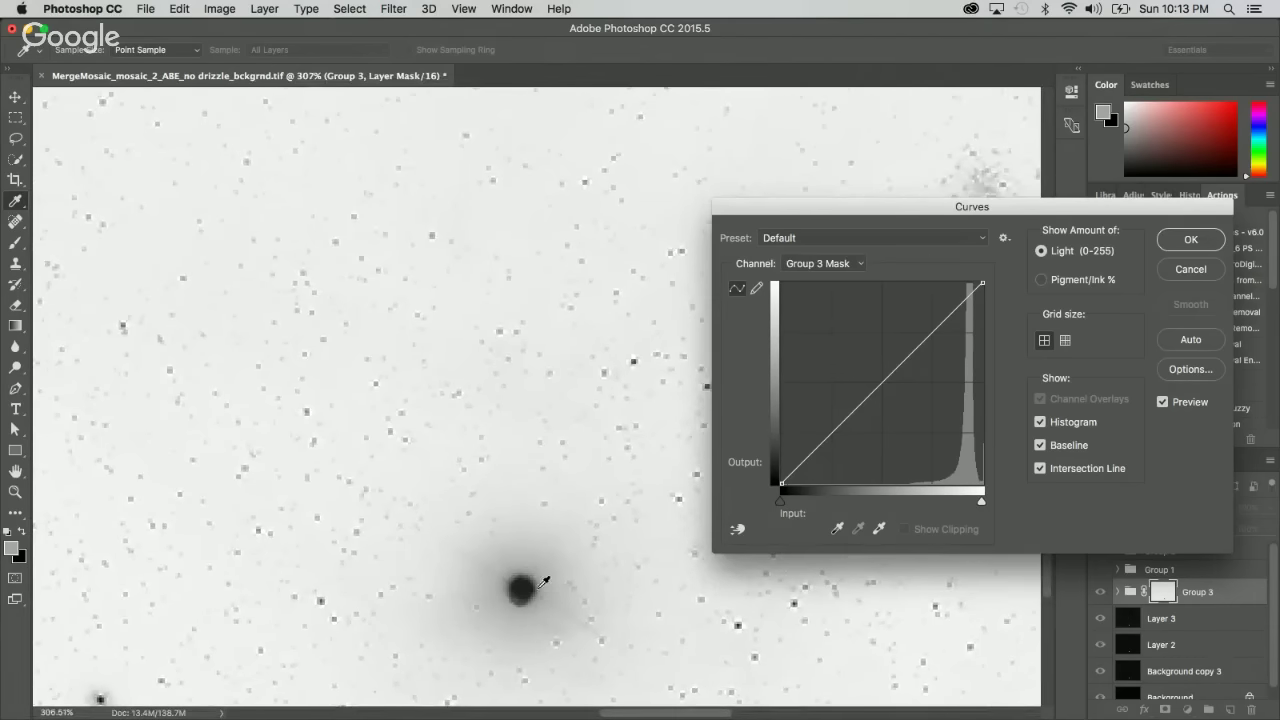
scroll(546, 573, down, 5)
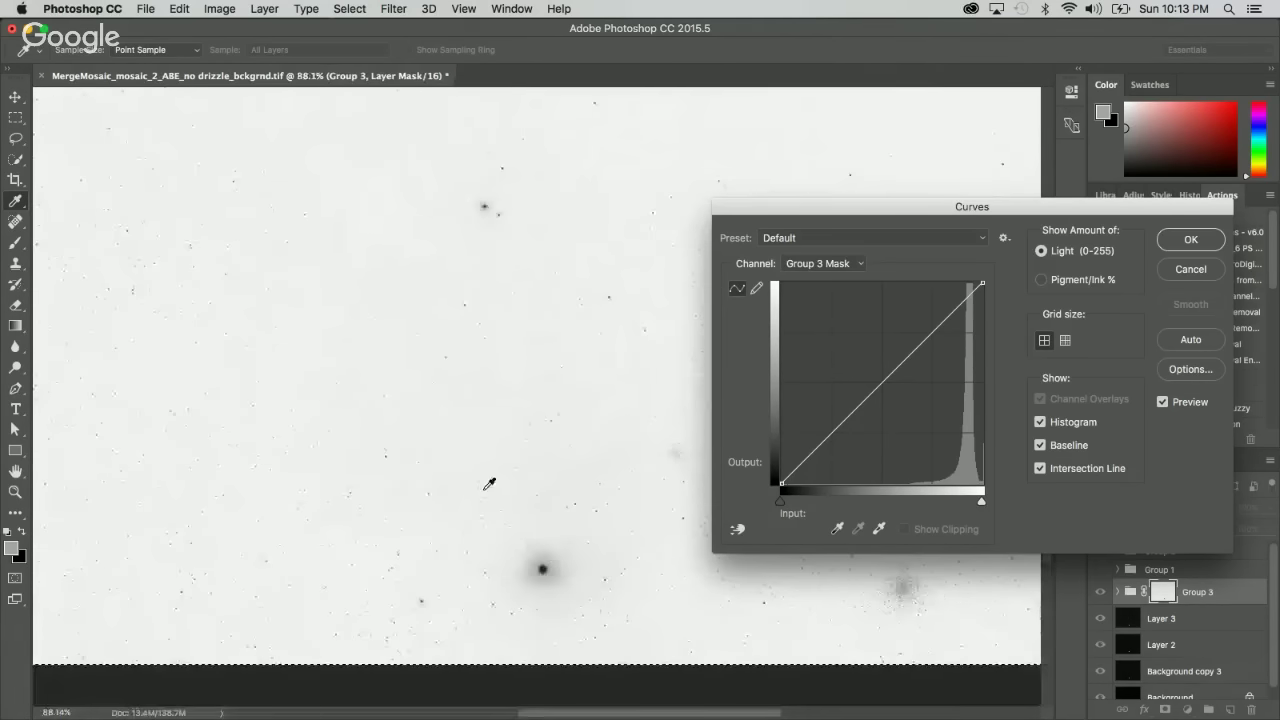
scroll(560, 550, up, 3)
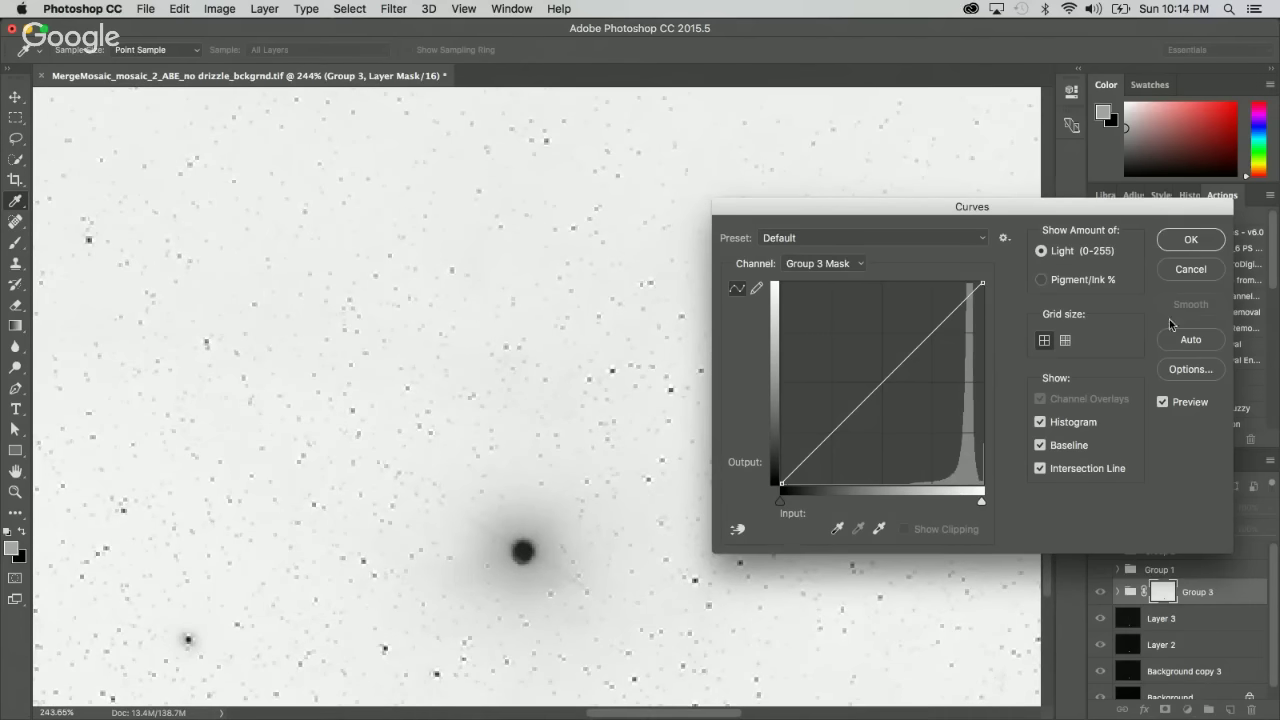
click(1191, 241)
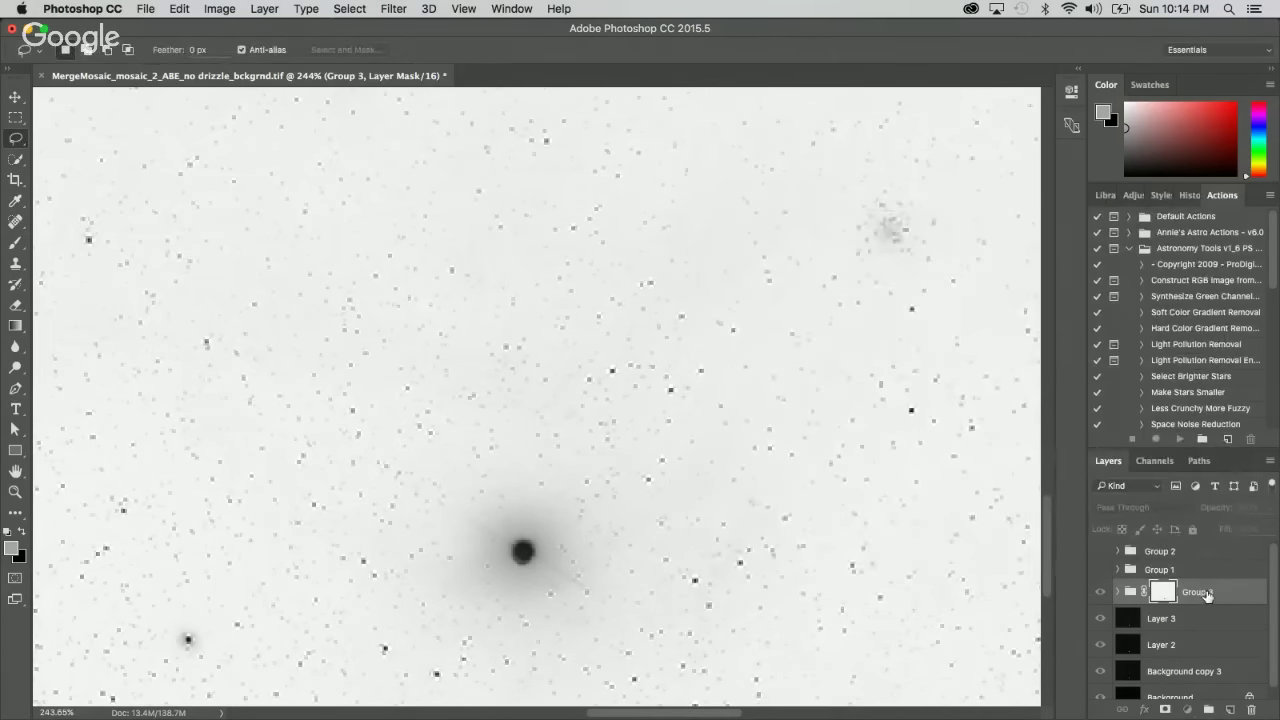
Return to the colour view and toggle Group 3's layer mask off and on to compare.
click(1207, 594)
scroll(820, 471, down, 8)
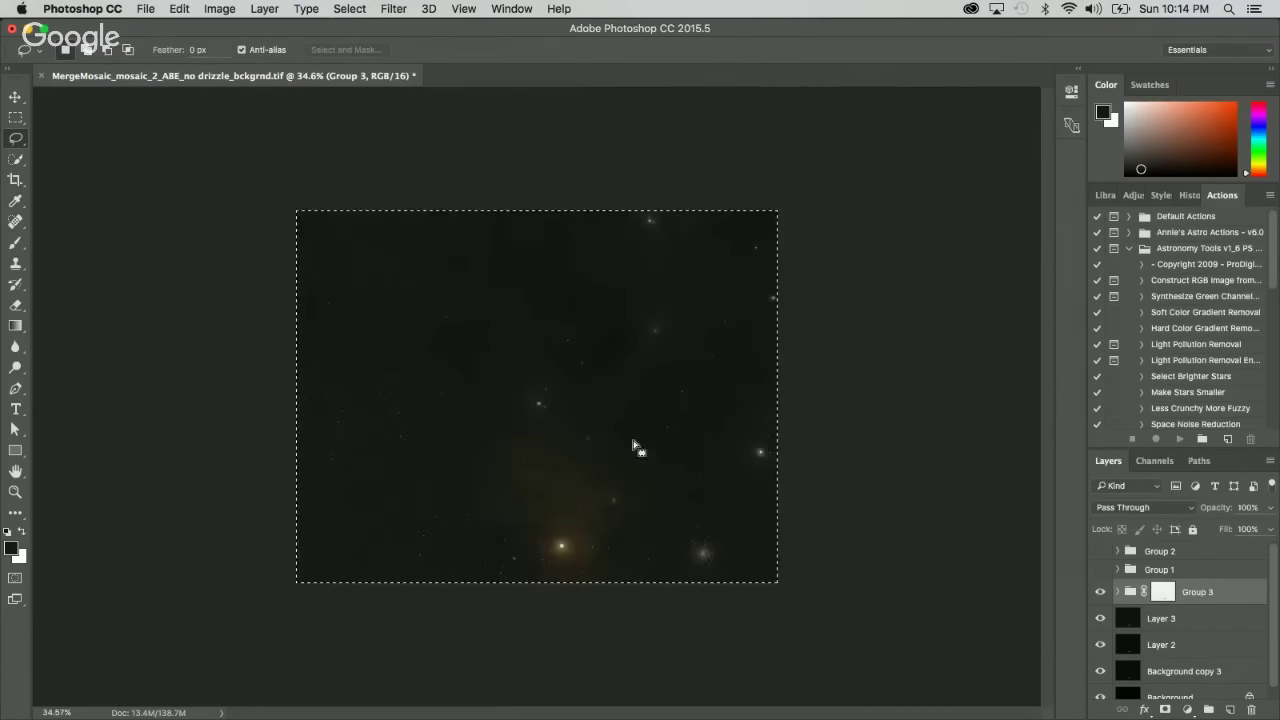
scroll(577, 445, up, 7)
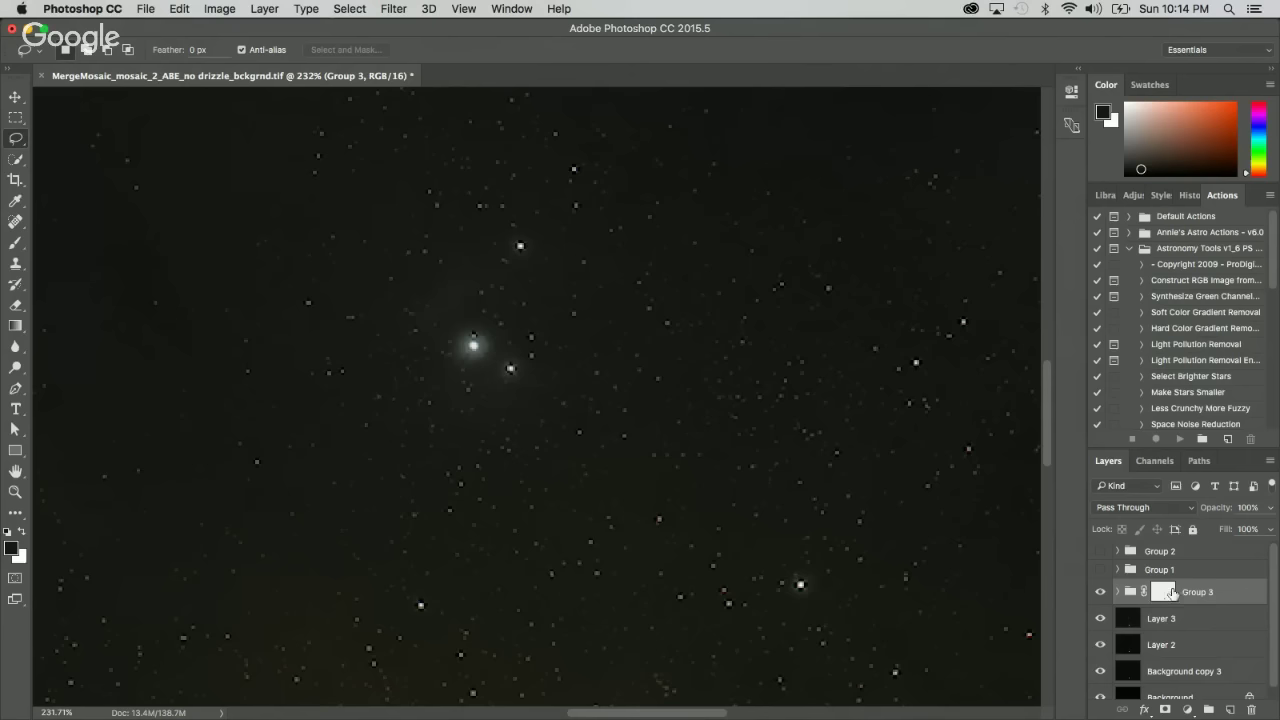
right_click(1166, 594)
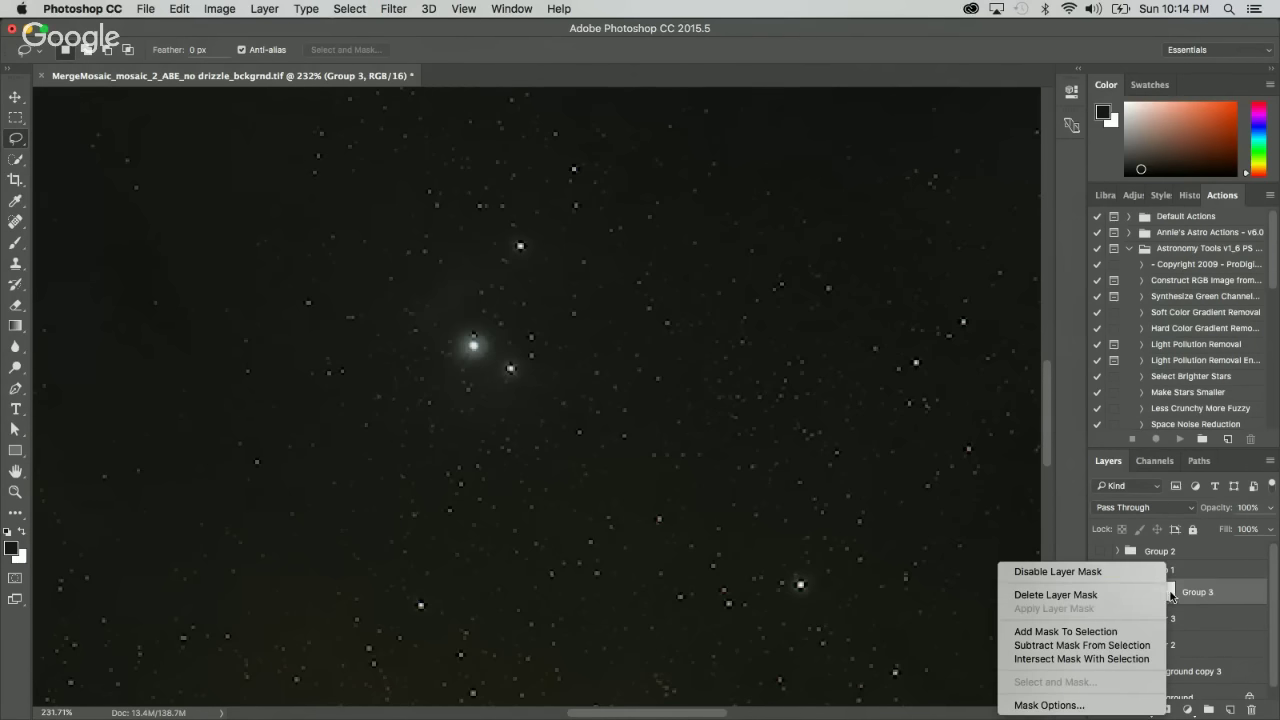
click(1114, 575)
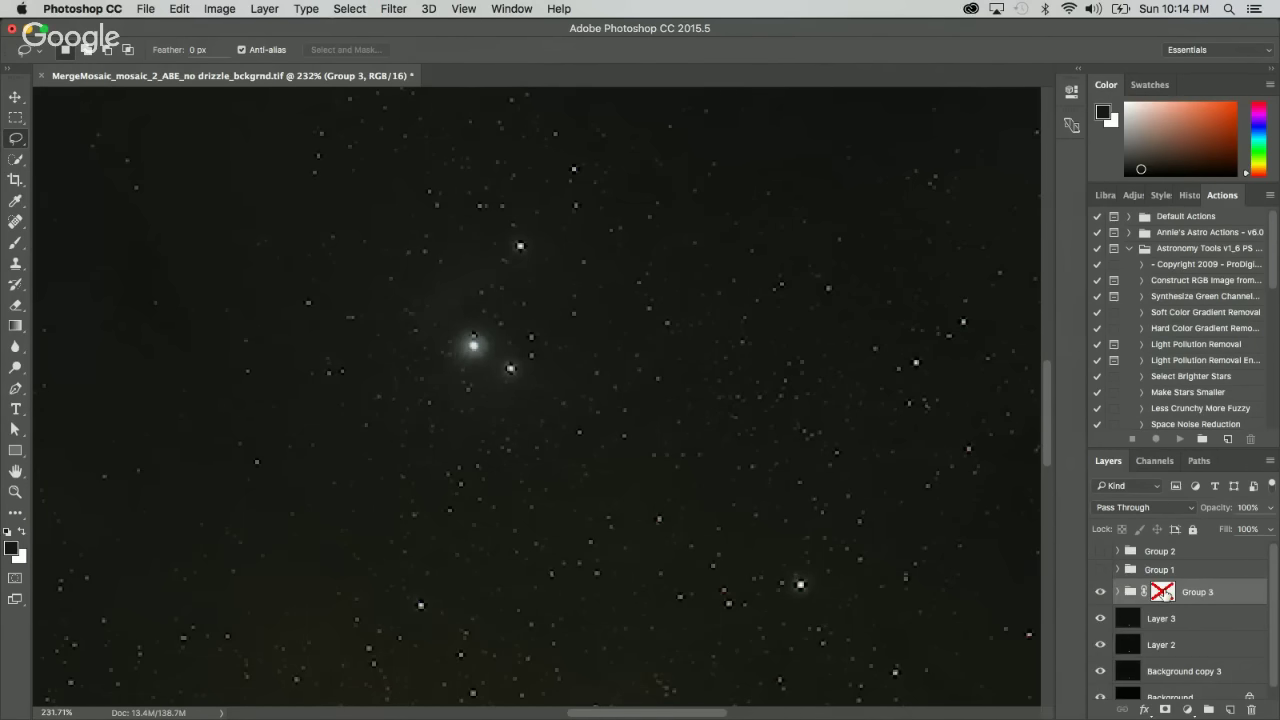
click(1166, 594)
Compare with the mask disabled twice more, re-enable it, and display the mask on the canvas.
right_click(1166, 594)
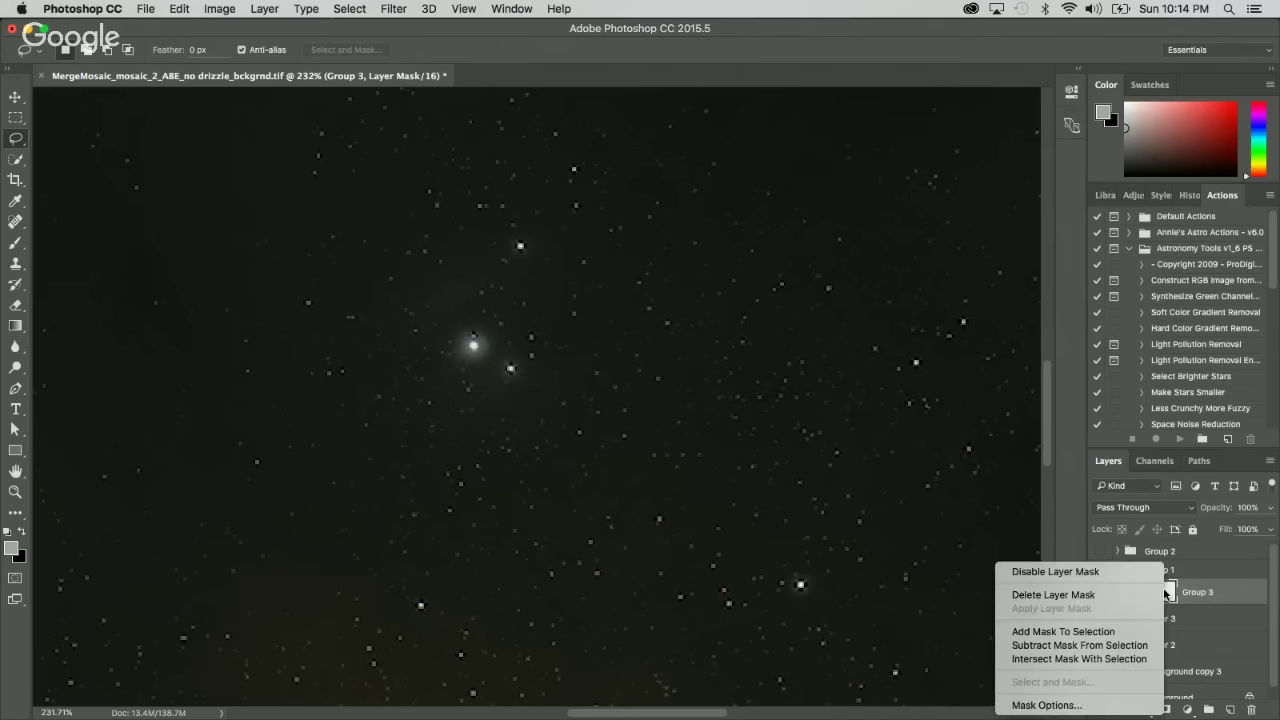
click(1114, 575)
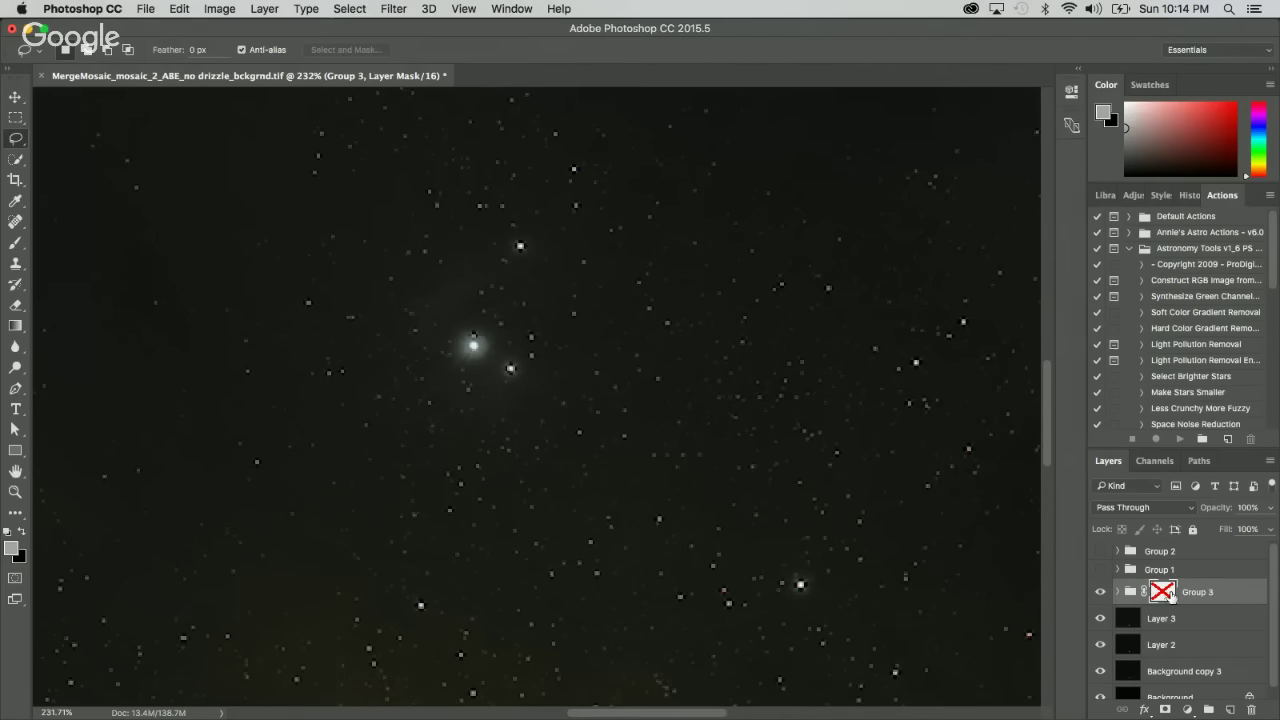
click(1170, 595)
right_click(1170, 595)
click(1093, 577)
click(1165, 595)
alt+click(1165, 595)
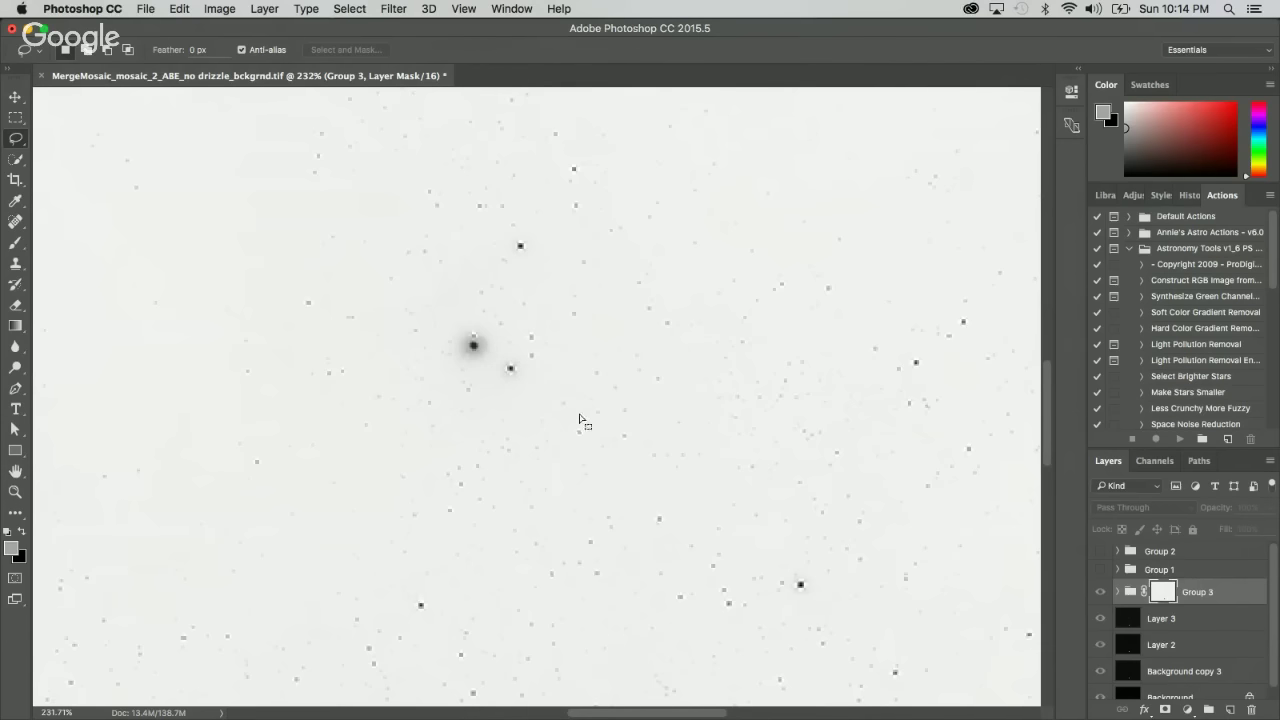
key(super+m)
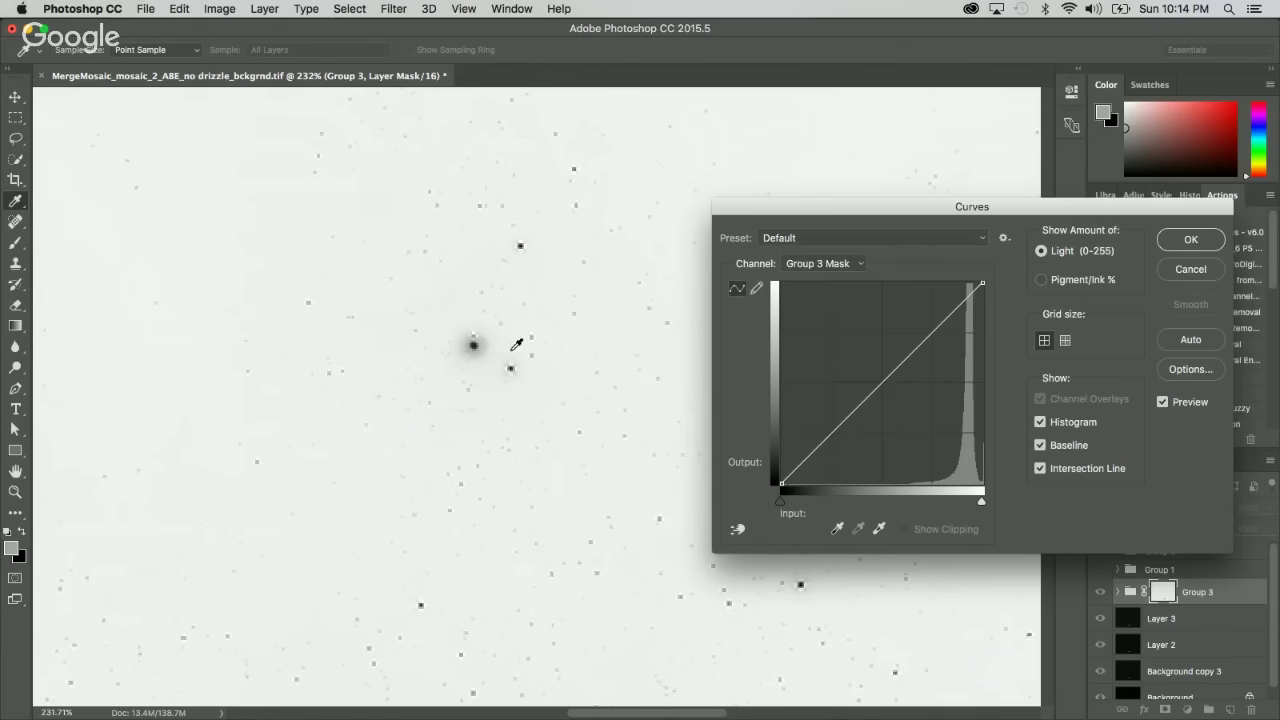
Add curve points sampled from Group 3's mask and drop input 64 to output 31.
scroll(502, 350, up, 4)
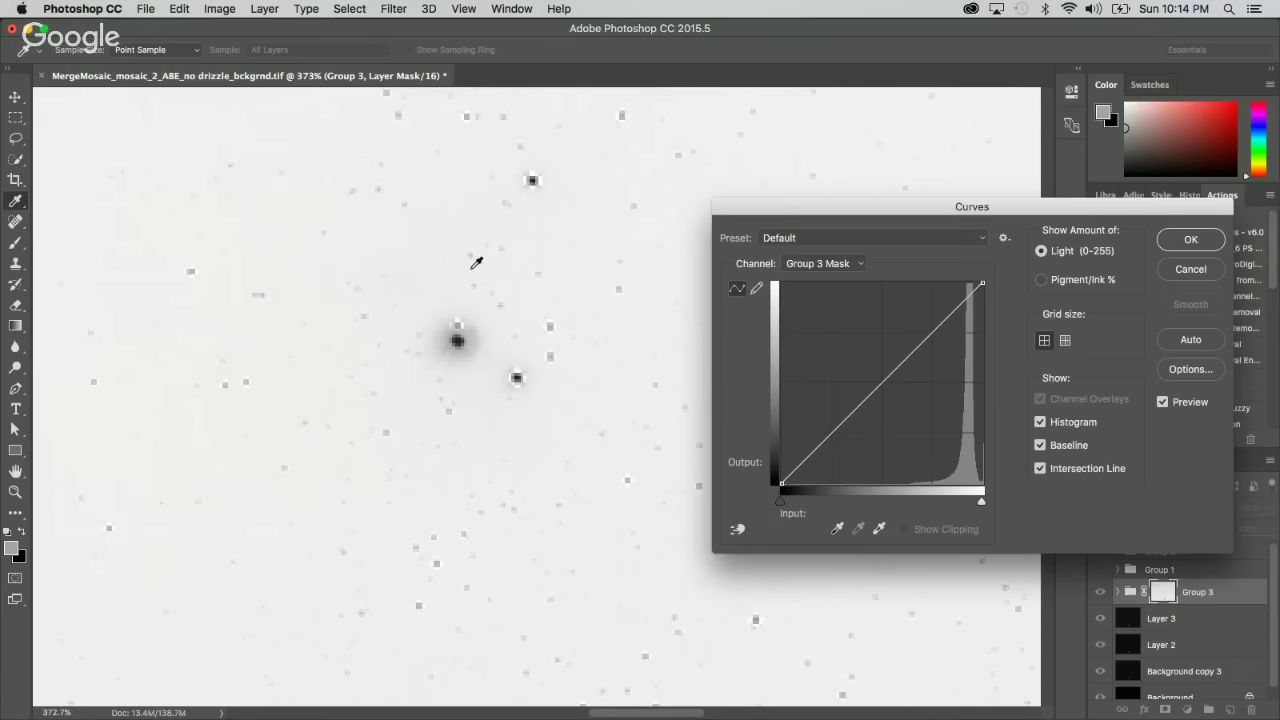
super+click(438, 267)
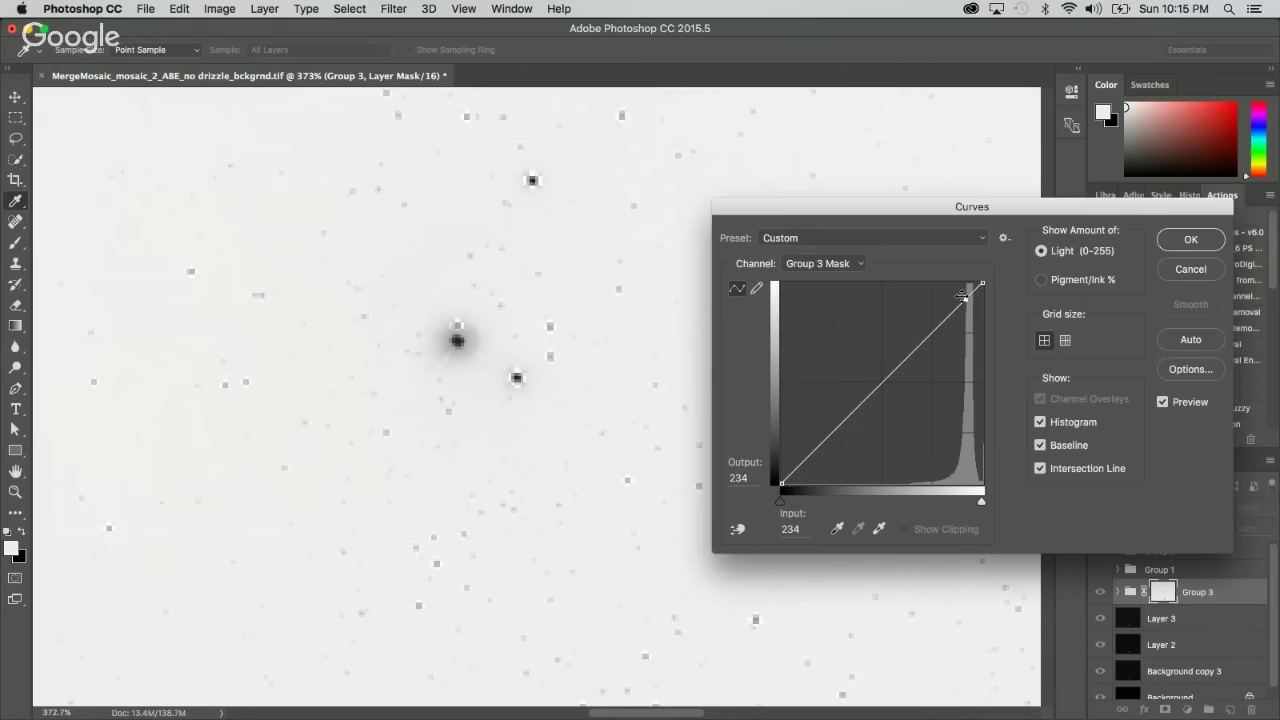
super+click(460, 341)
super+click(197, 266)
click(928, 337)
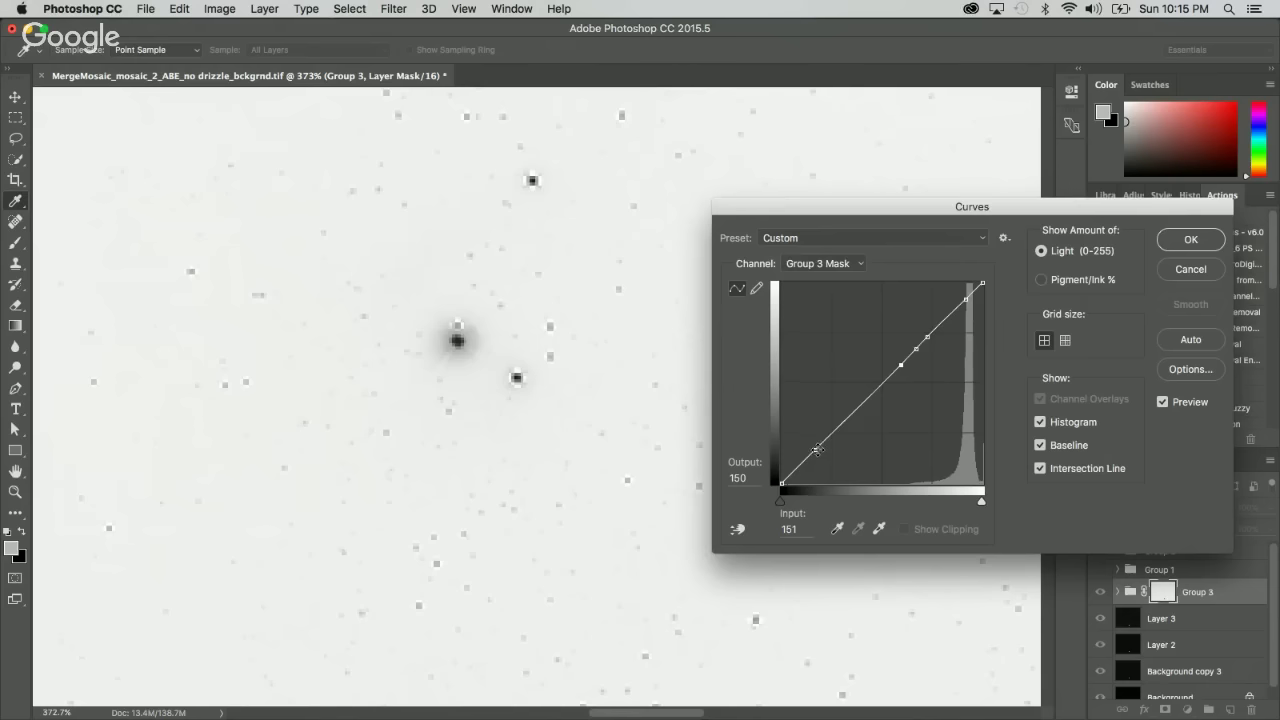
drag(817, 450, 831, 464)
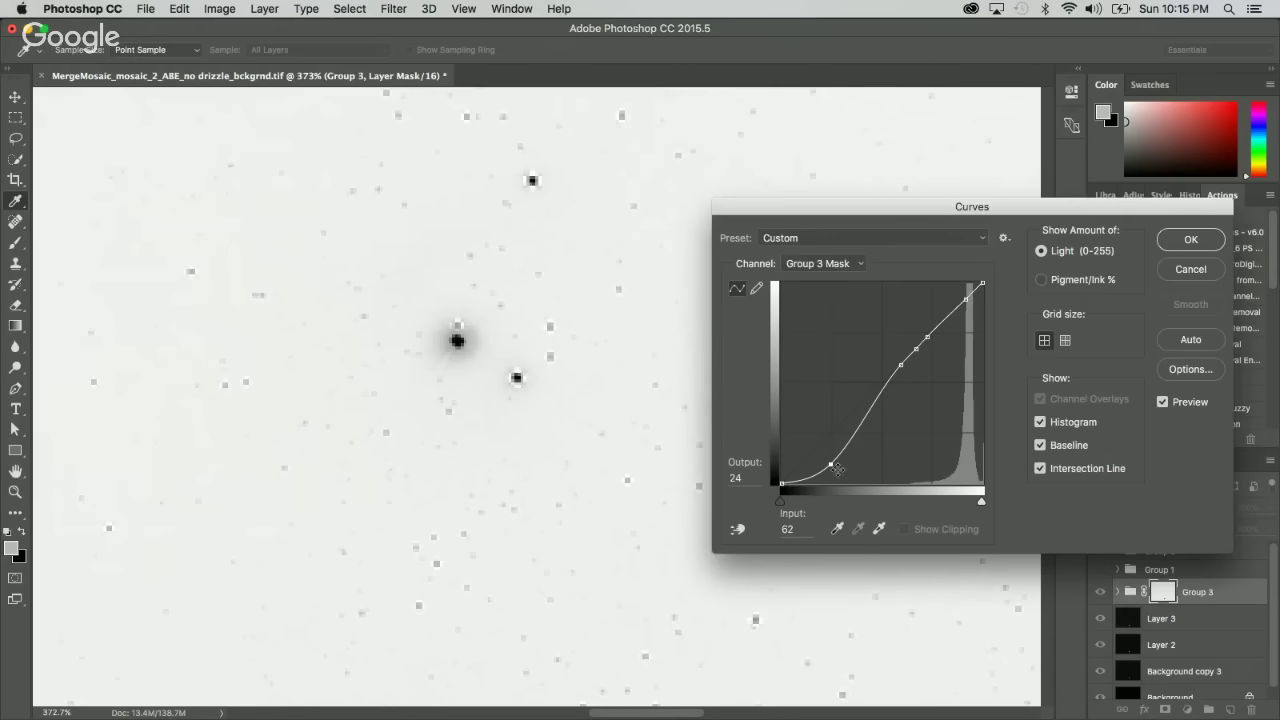
mouse_move(829, 462)
mouse_down()
mouse_move(813, 451)
mouse_move(841, 463)
mouse_move(820, 449)
mouse_move(832, 458)
mouse_up()
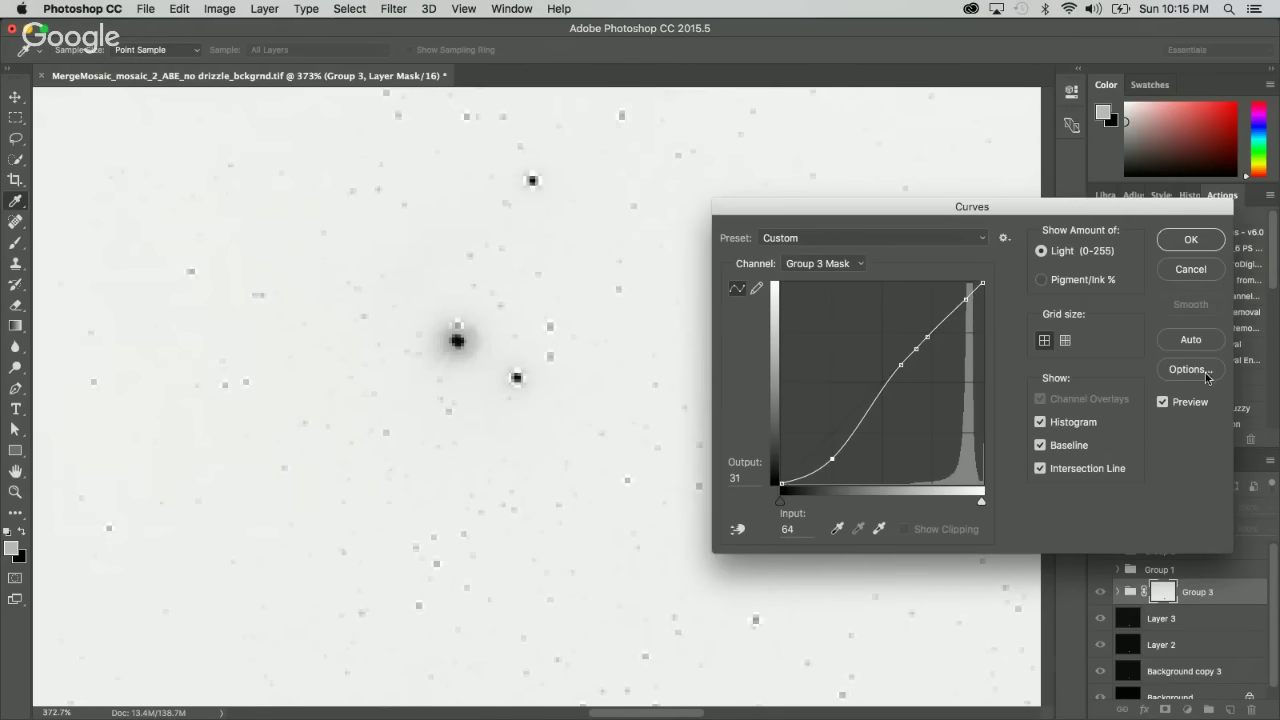
click(1191, 240)
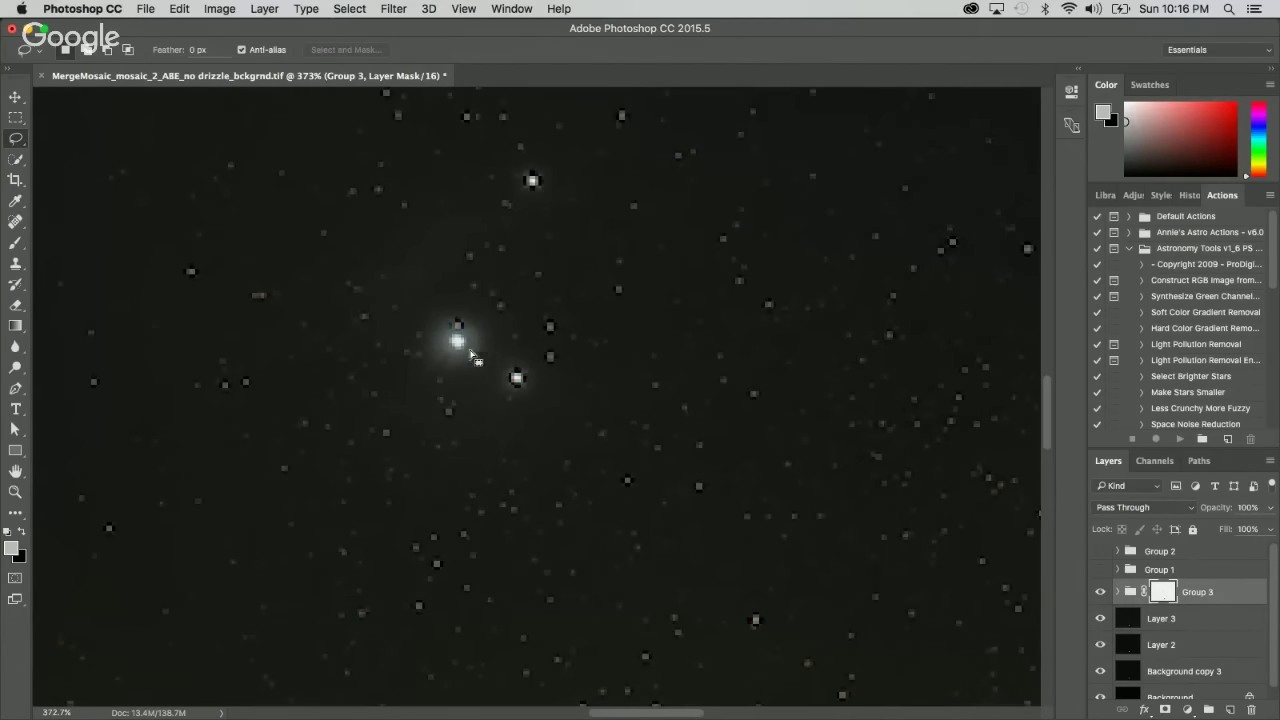
right_click(1166, 595)
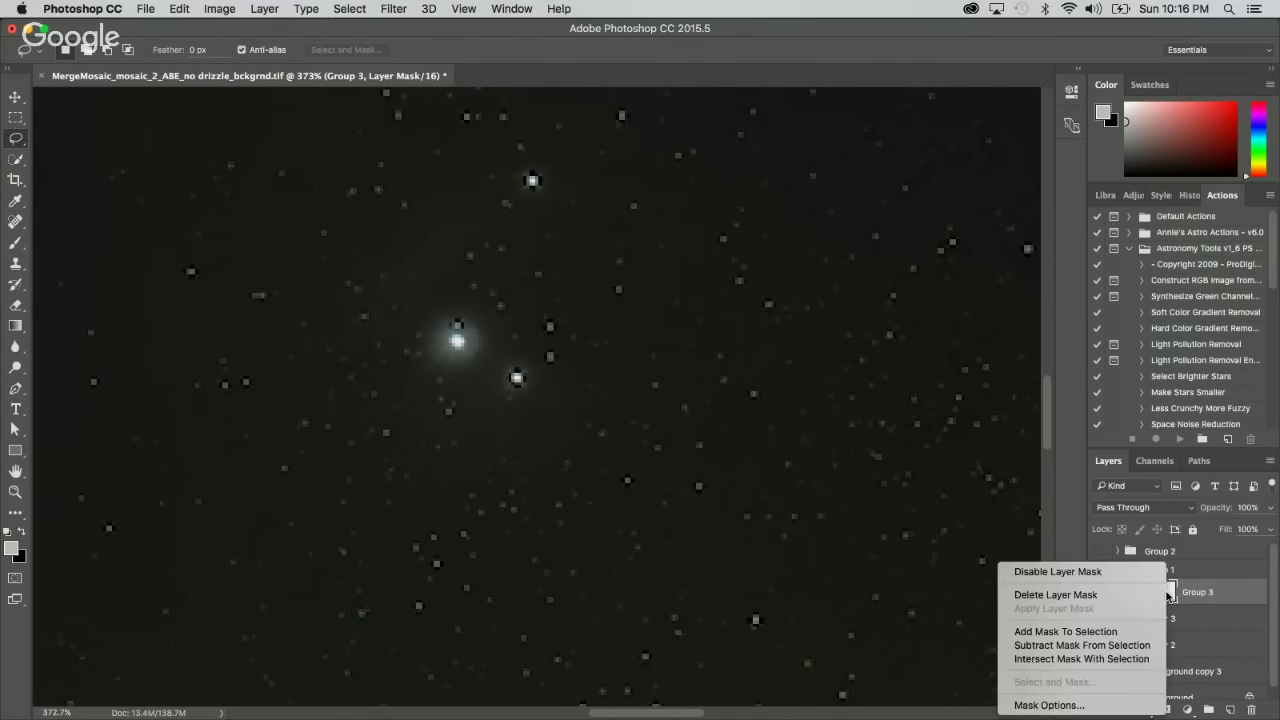
click(1121, 574)
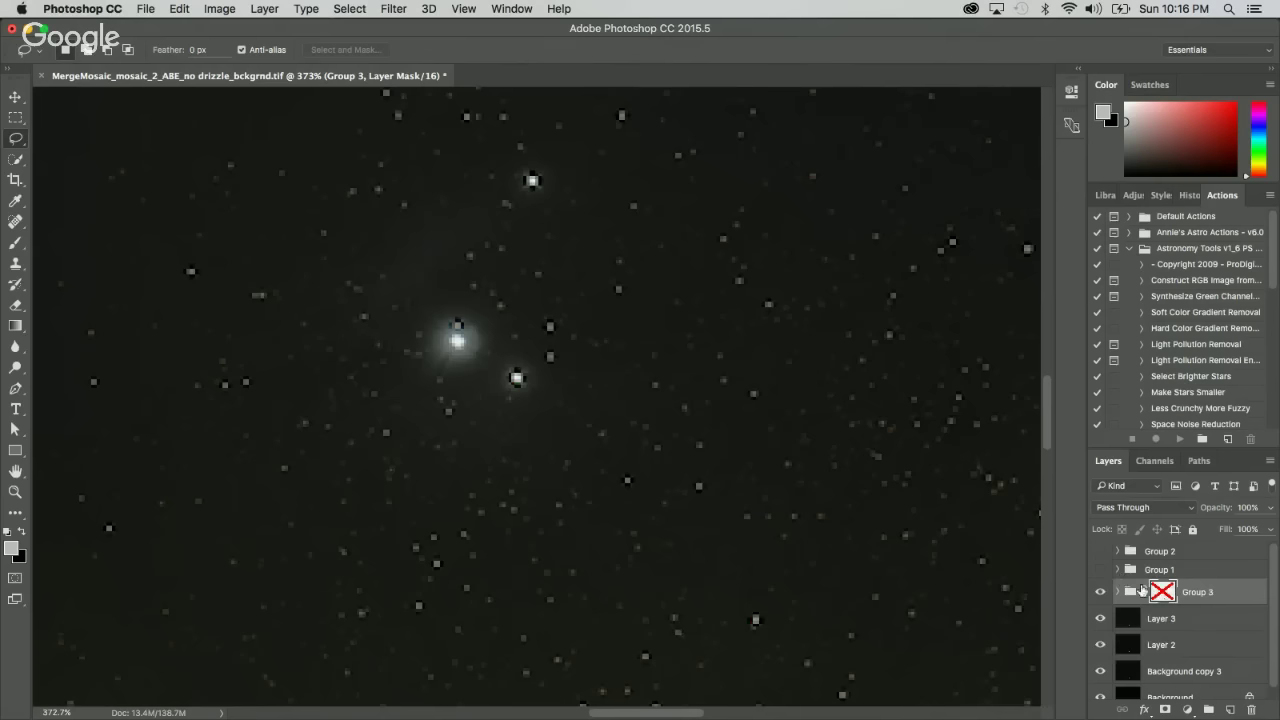
right_click(1170, 596)
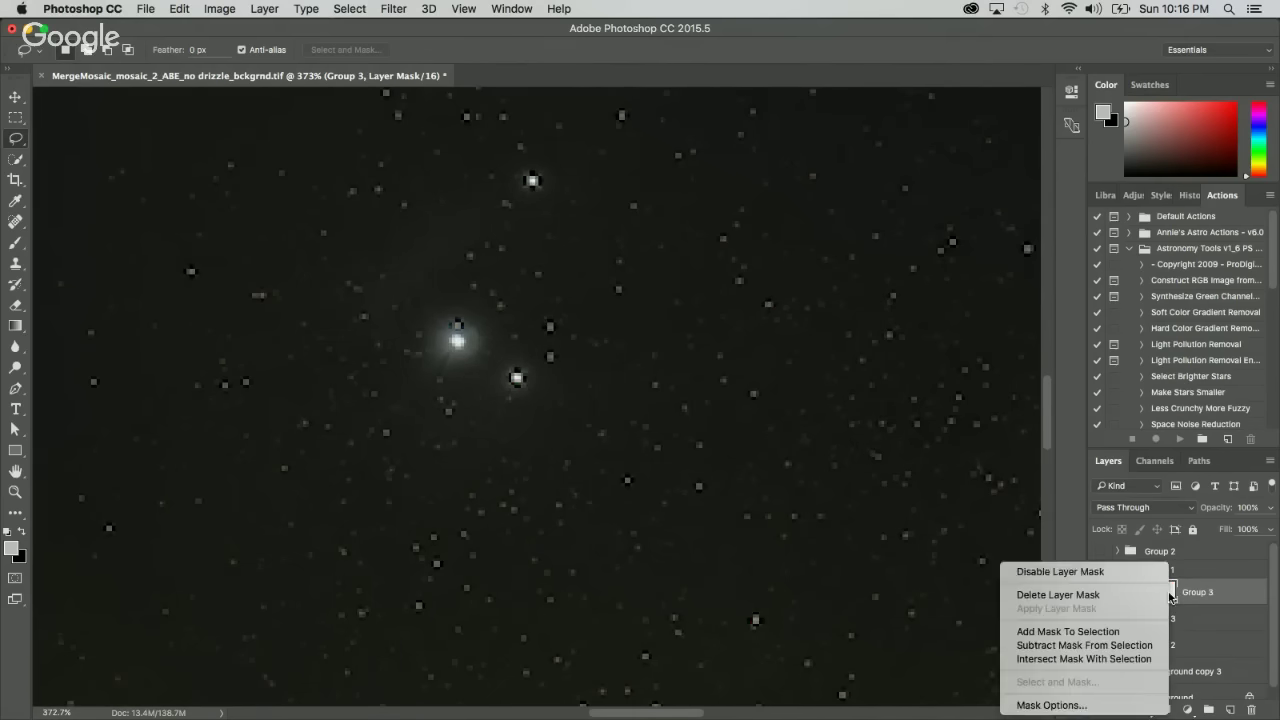
click(1112, 574)
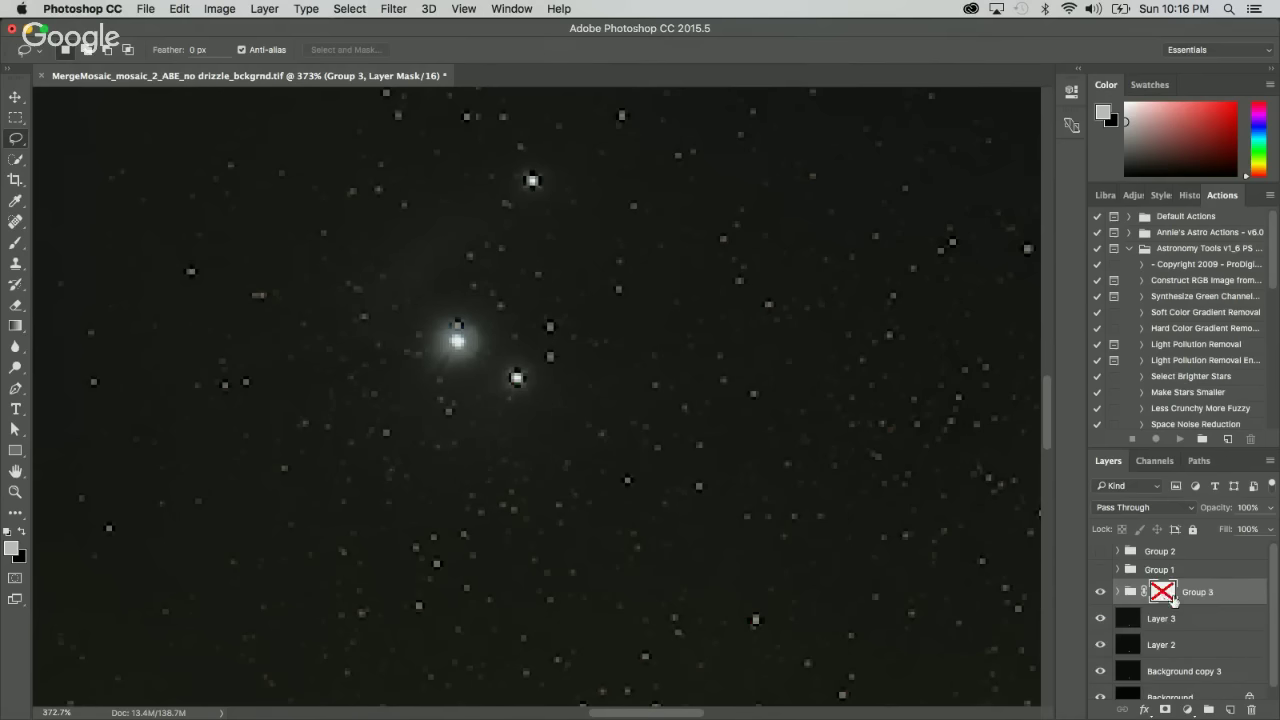
shift+click(1167, 596)
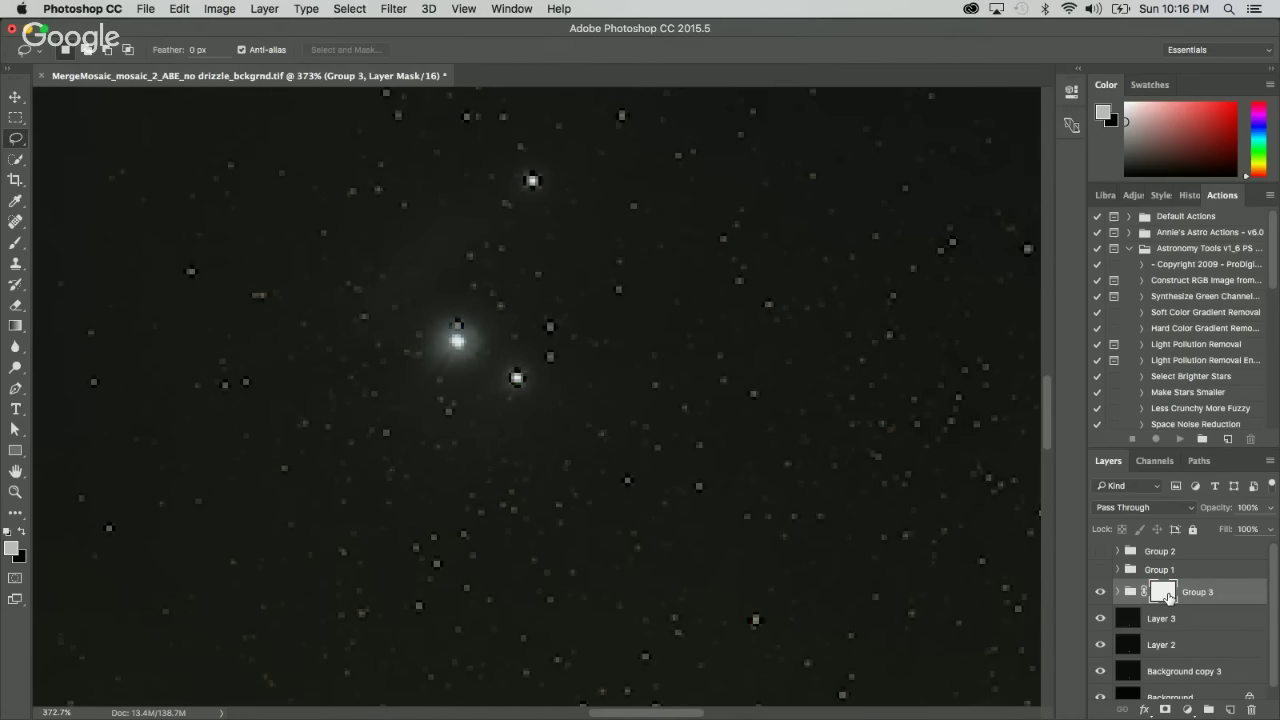
alt+click(1168, 596)
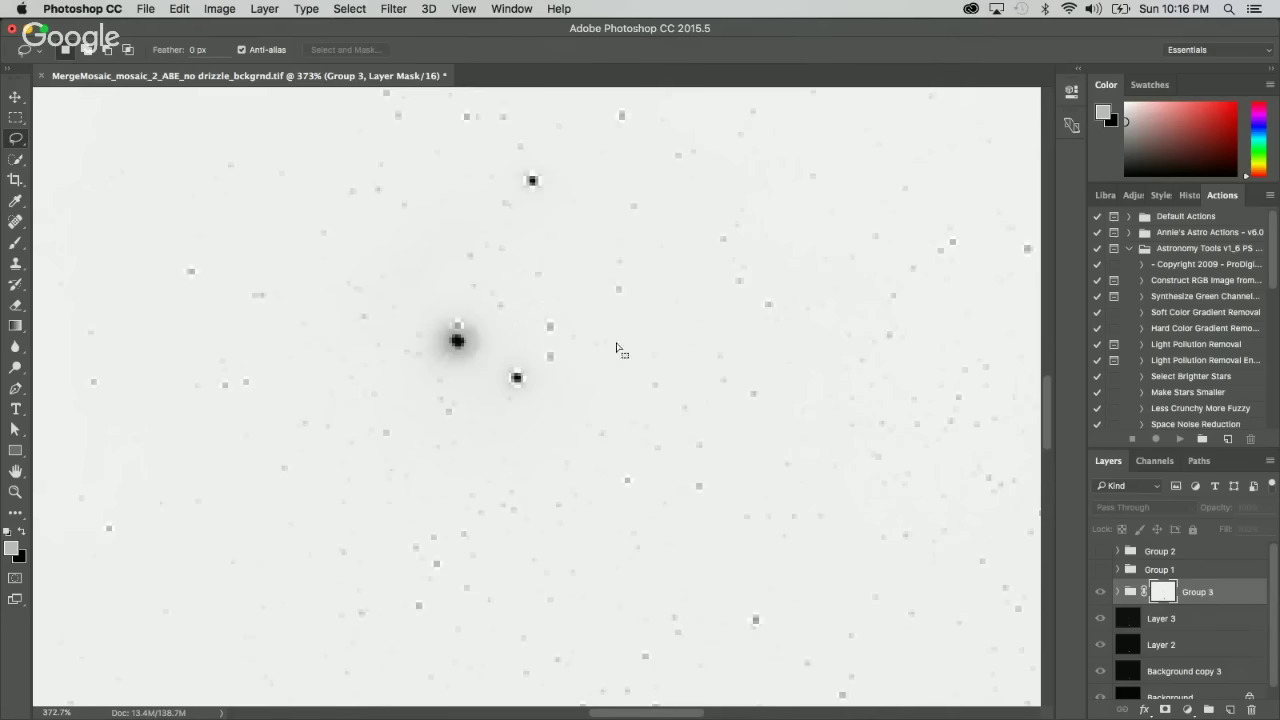
Apply another S-curve to the mask using background, grey and dark star samples.
key(super+m)
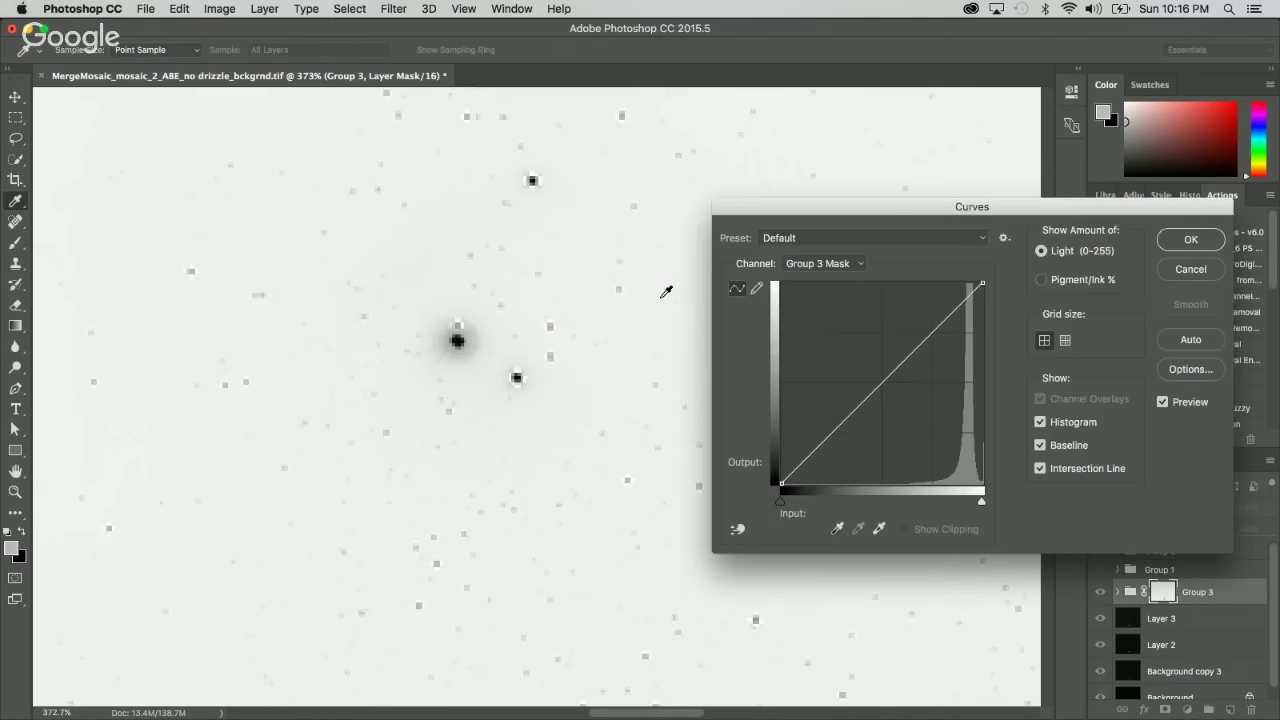
super+click(564, 318)
super+click(550, 326)
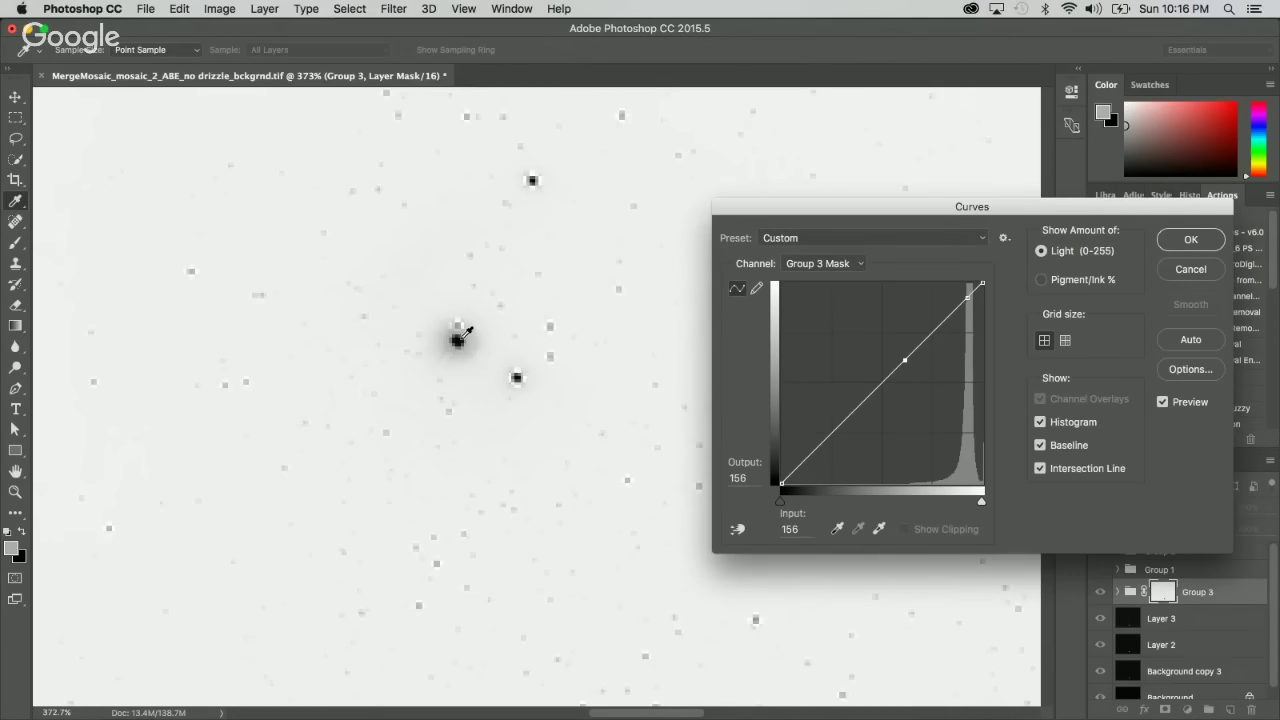
super+click(462, 334)
drag(808, 457, 823, 461)
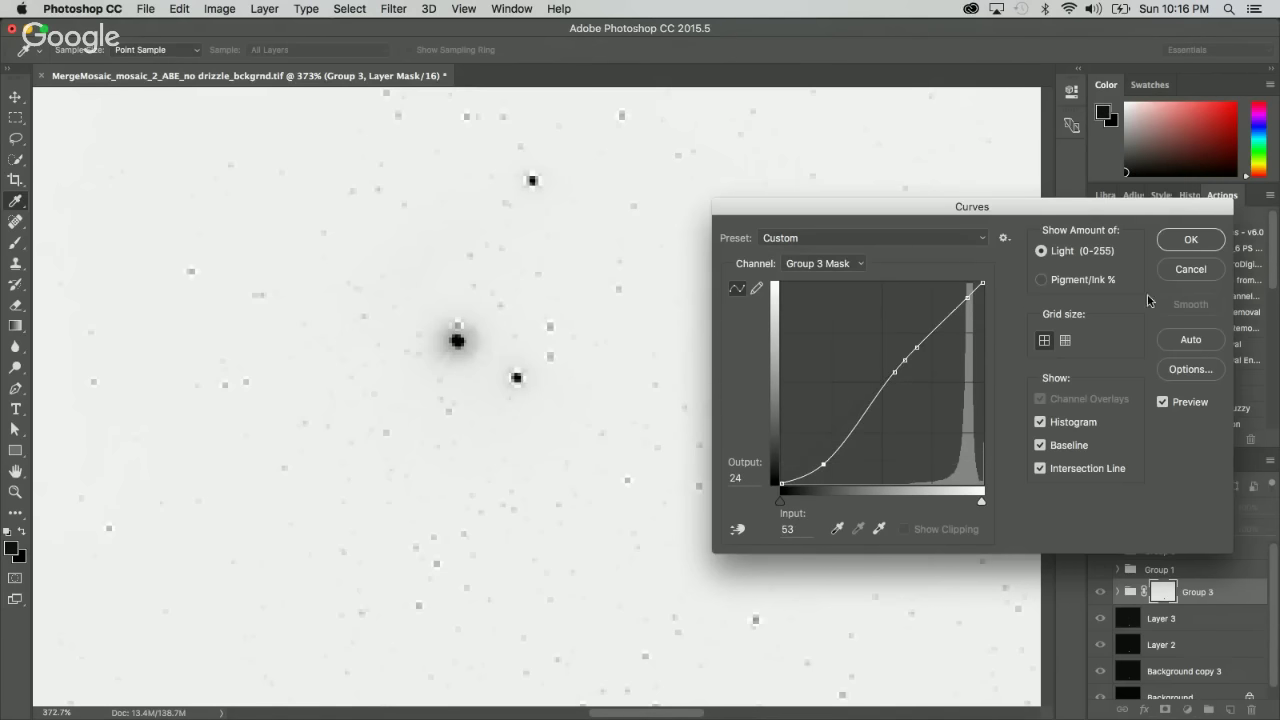
click(1184, 240)
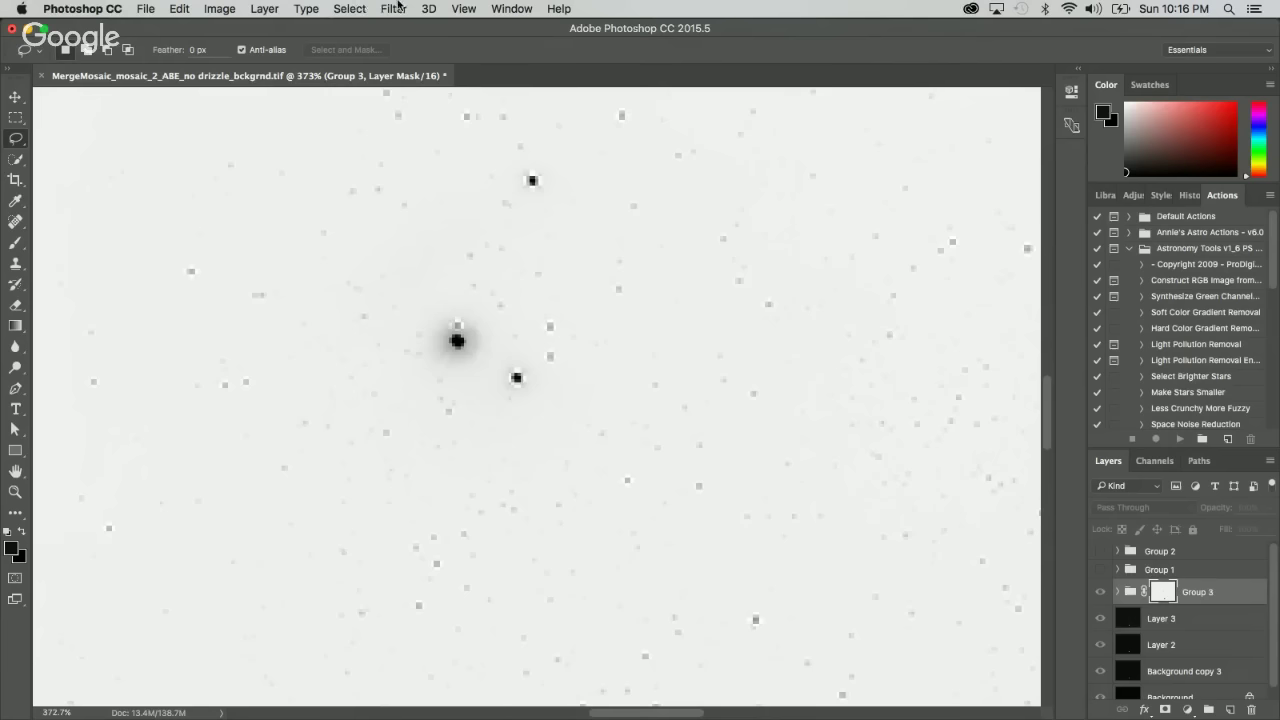
Soften the mask's star spots with a Gaussian Blur.
click(396, 8)
mouse_move(480, 199)
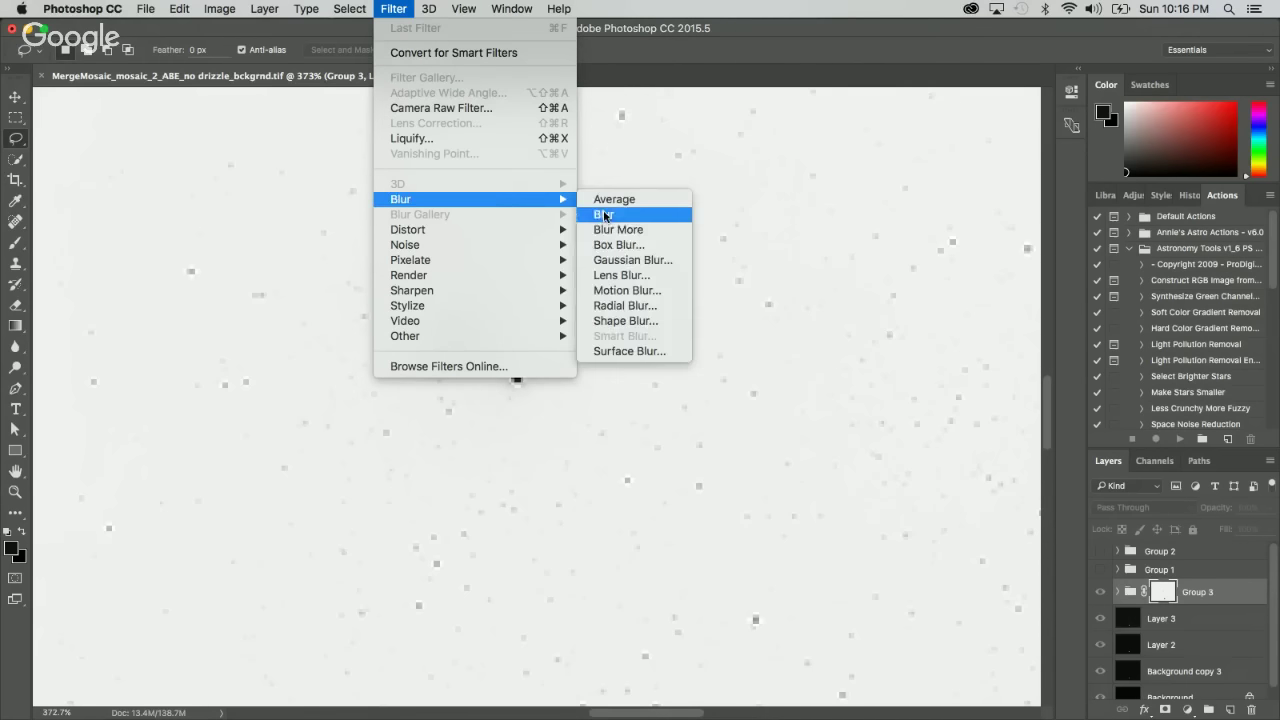
click(625, 259)
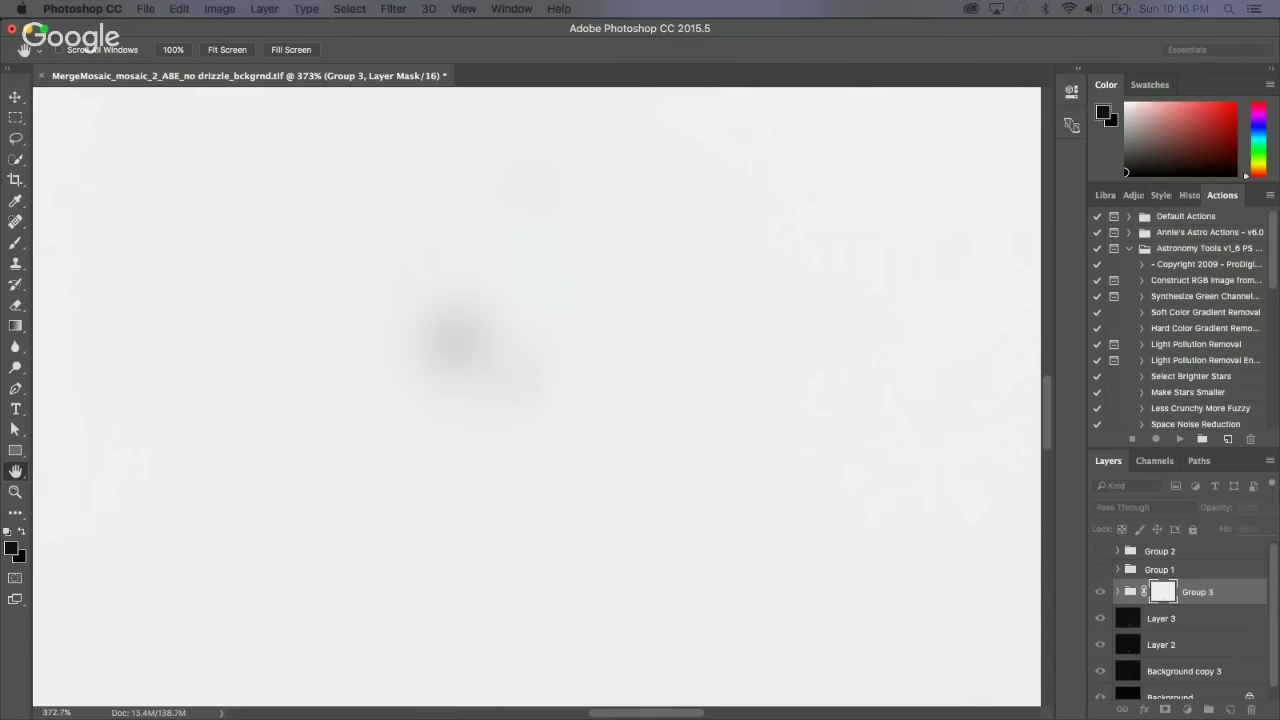
key(Escape)
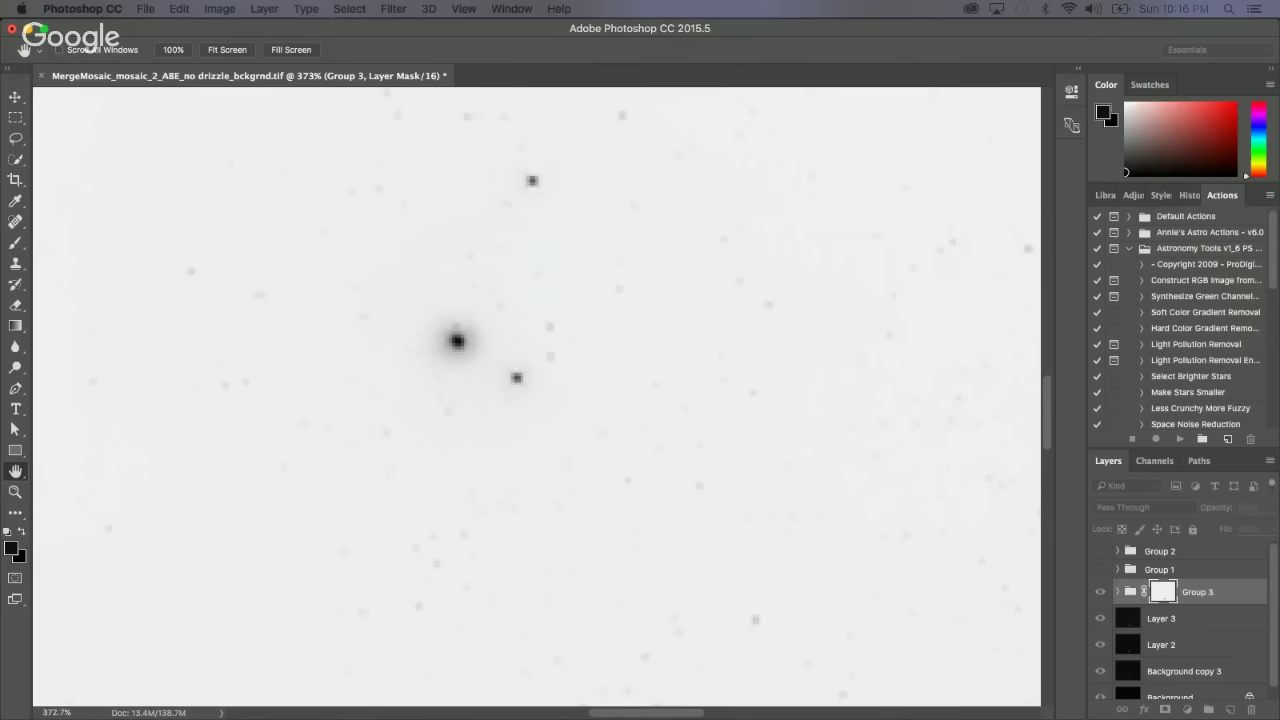
key(l)
scroll(667, 407, down, 1)
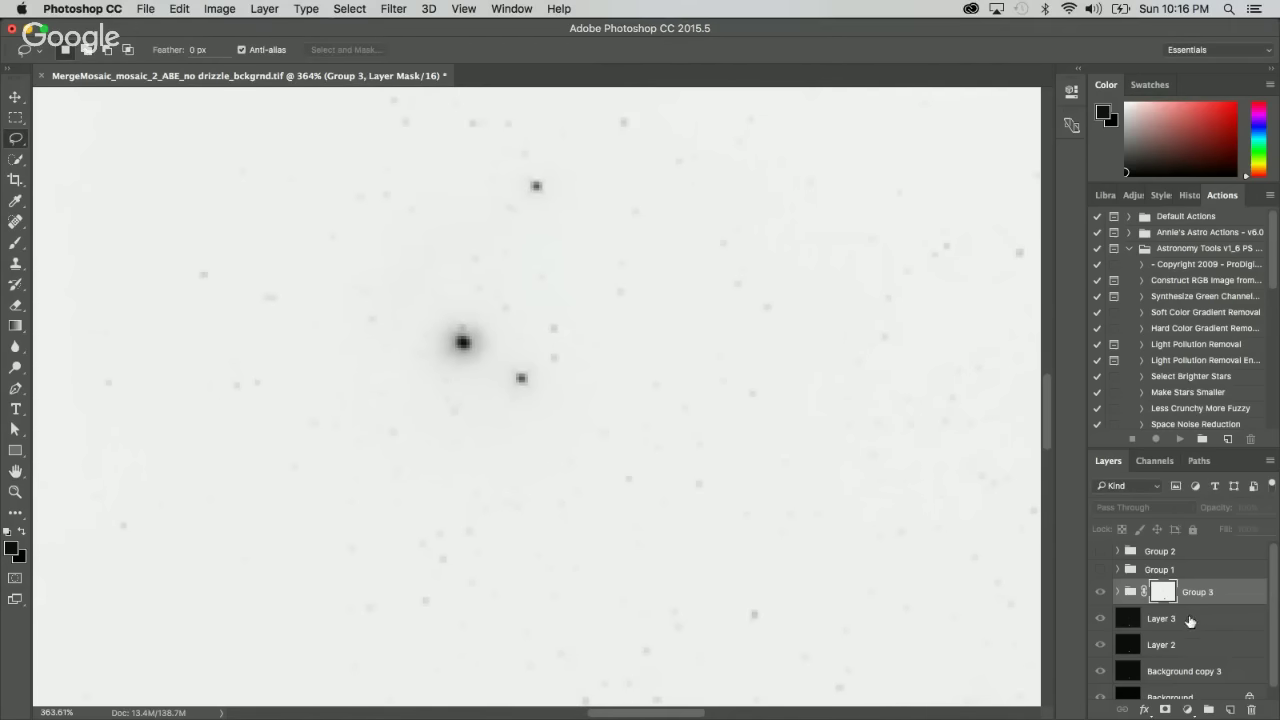
Toggle Group 3's layer mask off and on to compare the image with and without it.
alt+click(1163, 591)
click(1130, 591)
click(1163, 591)
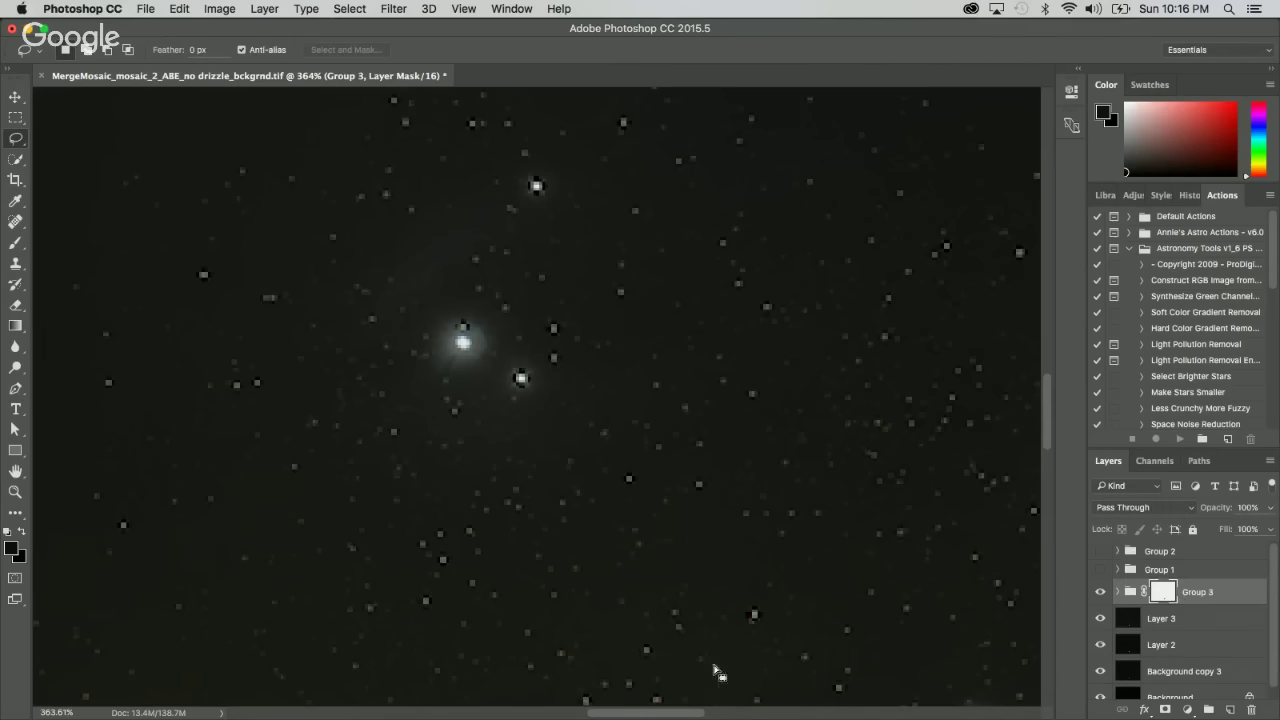
scroll(618, 455, down, 10)
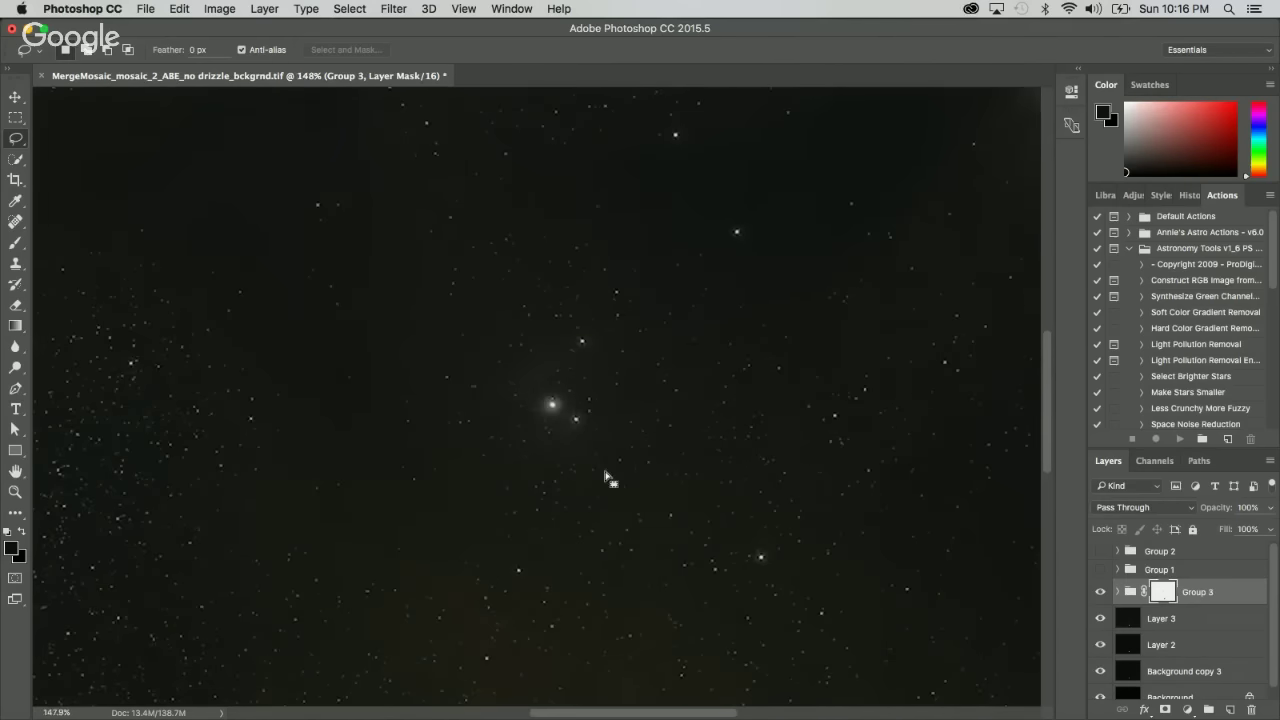
scroll(605, 477, down, 6)
scroll(631, 454, up, 4)
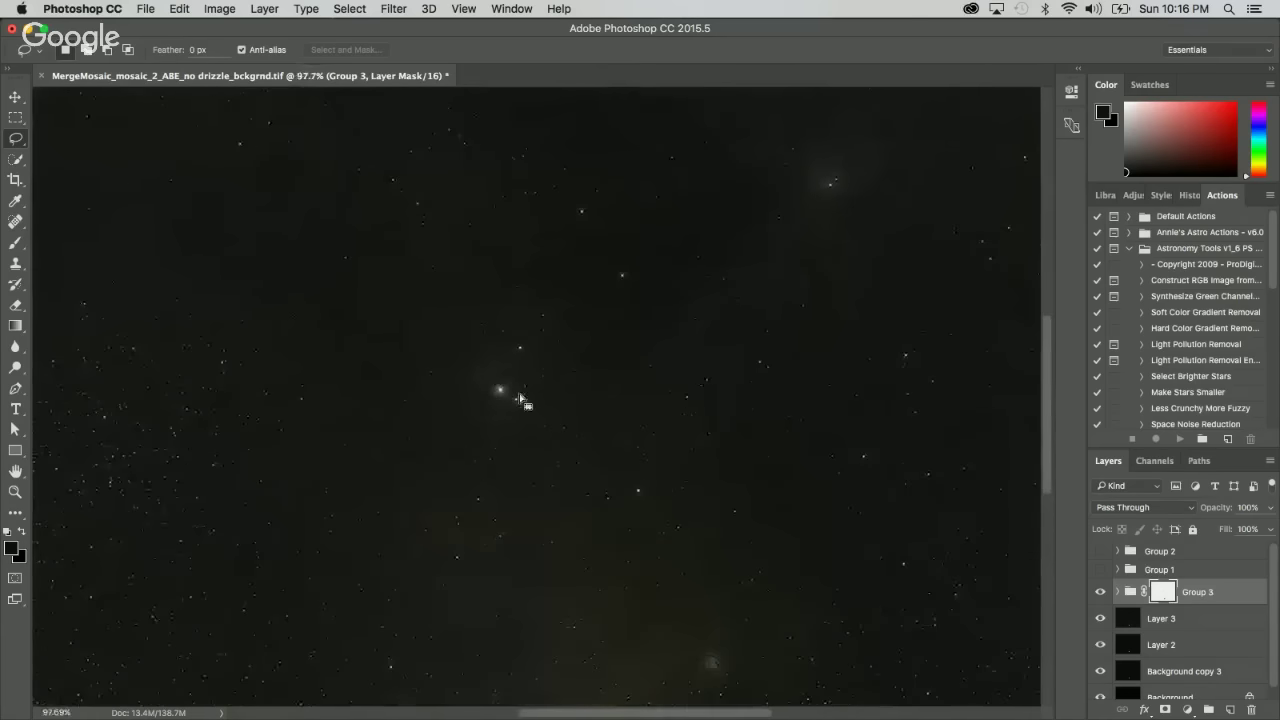
scroll(514, 382, up, 3)
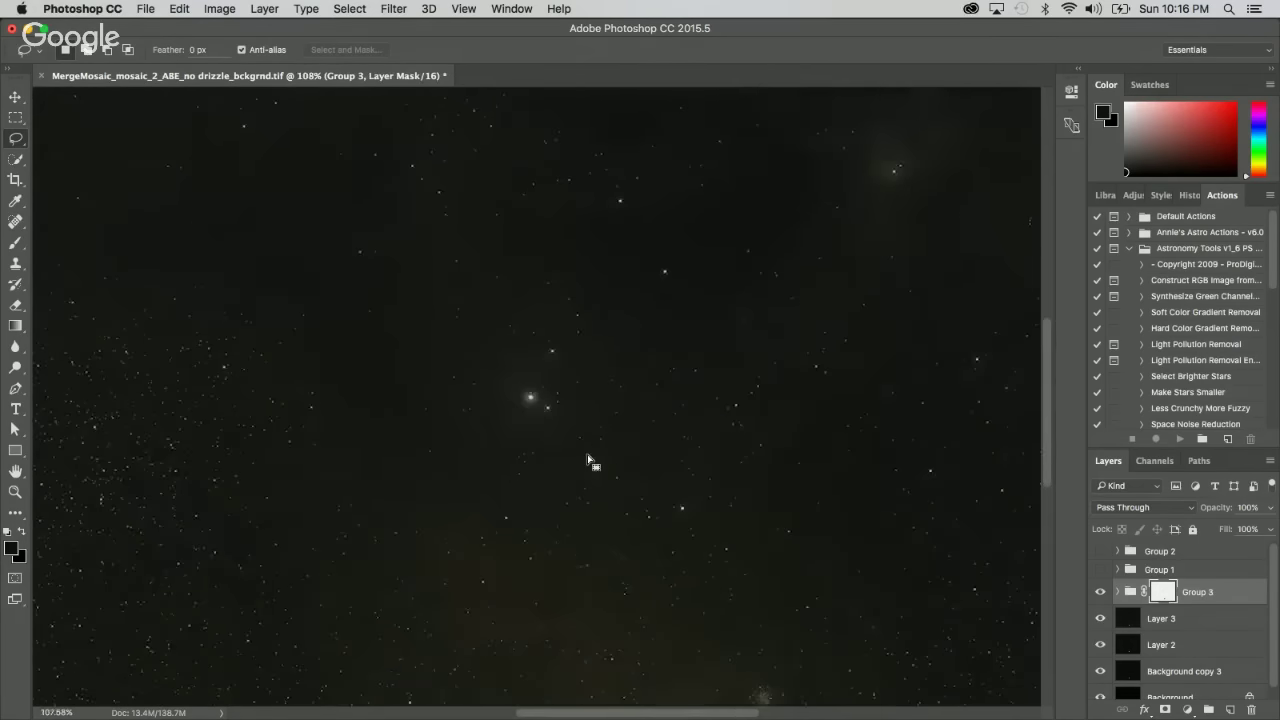
scroll(590, 462, down, 3)
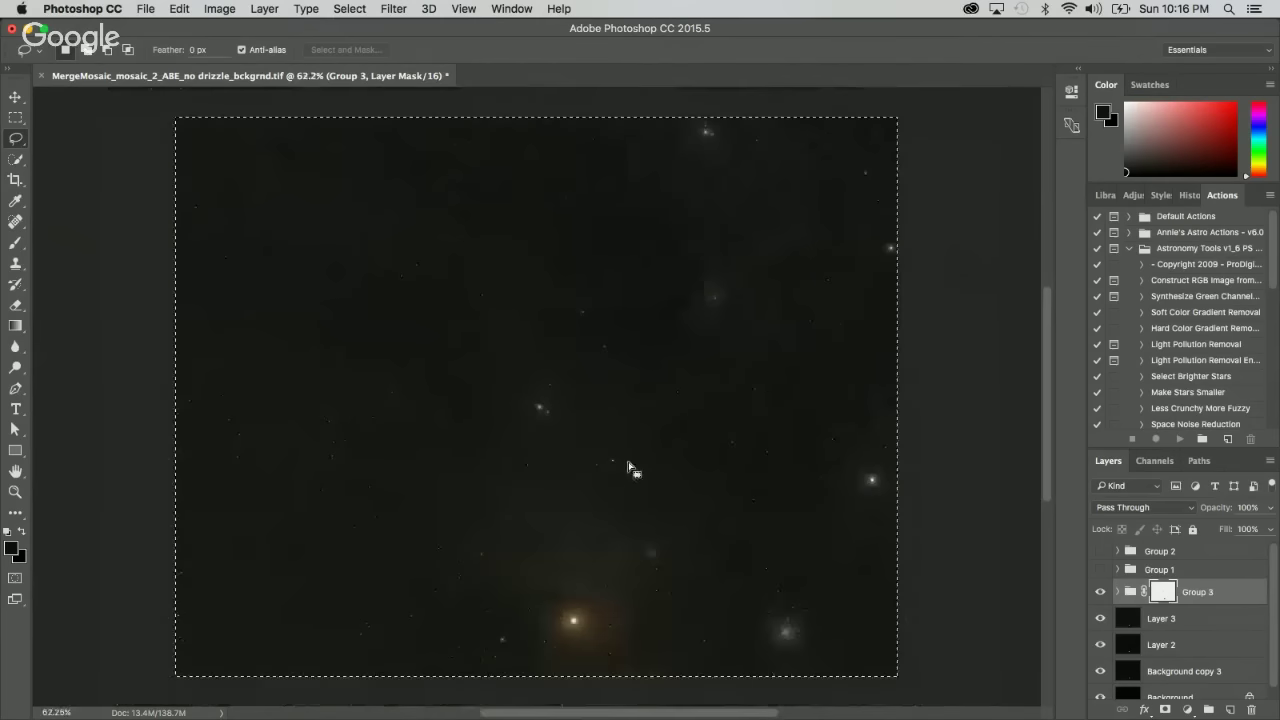
right_click(1174, 598)
click(1091, 571)
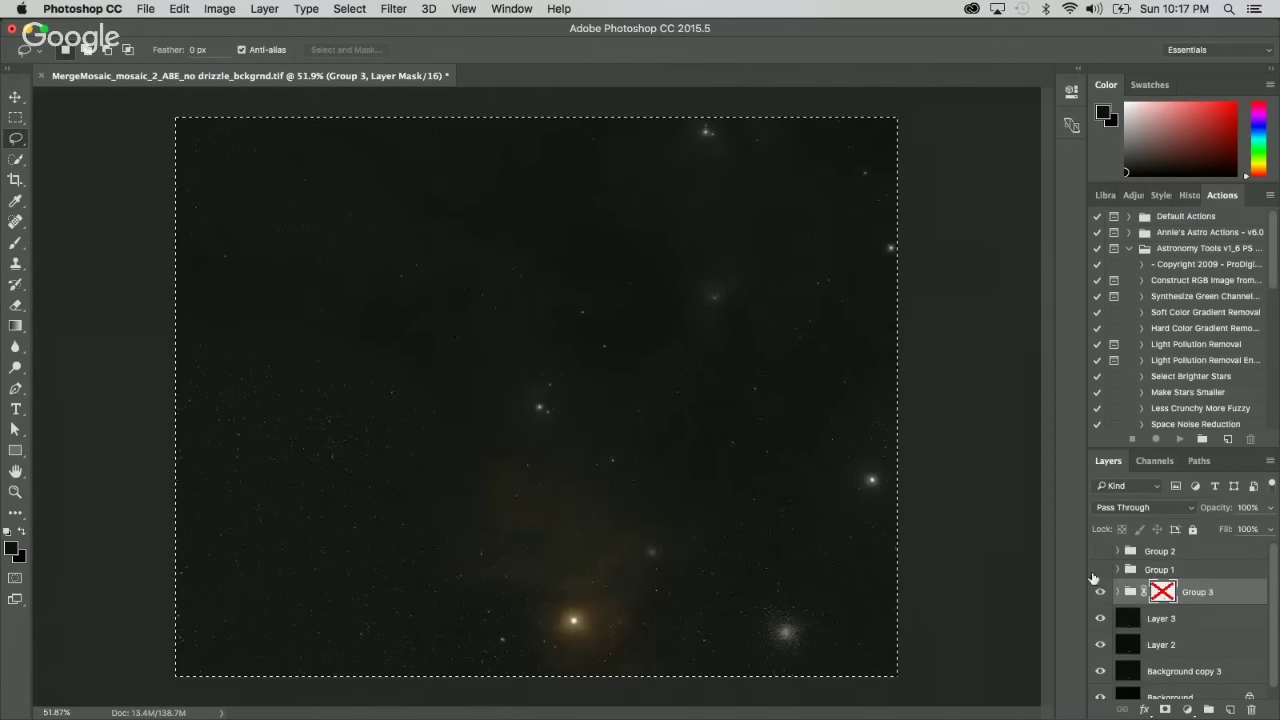
shift+click(1163, 591)
right_click(1168, 592)
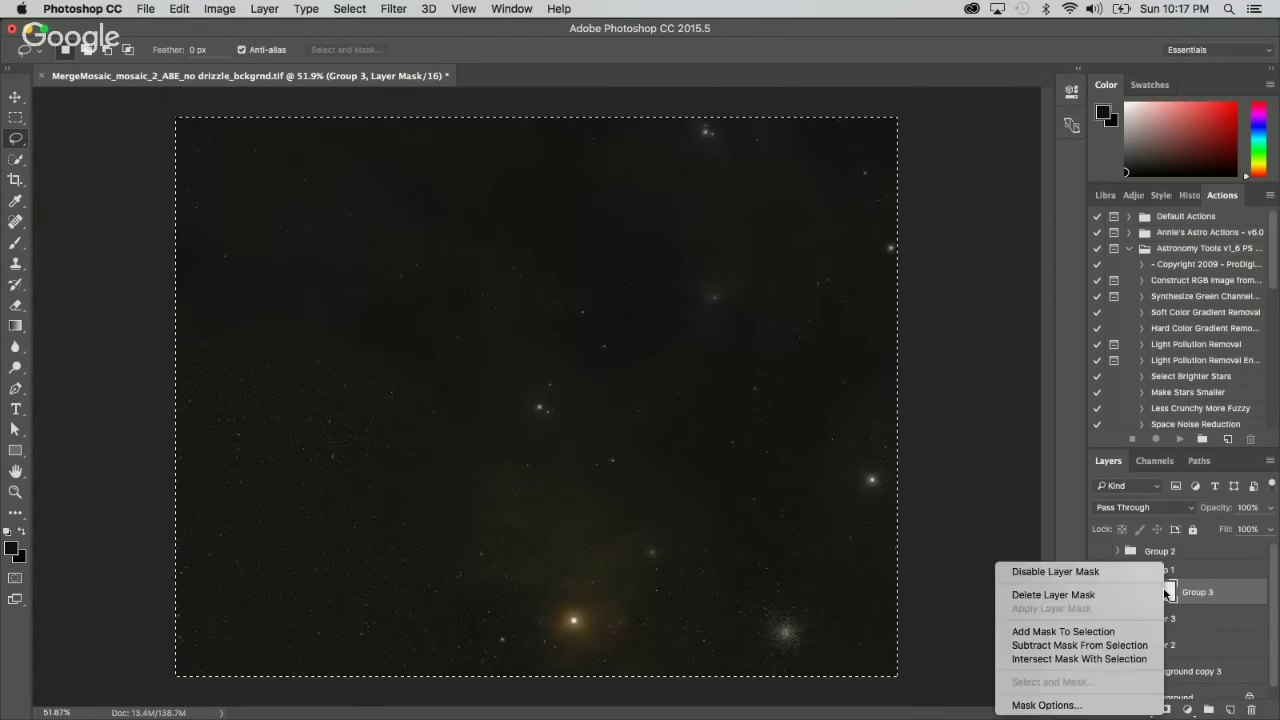
click(1102, 572)
shift+click(1165, 591)
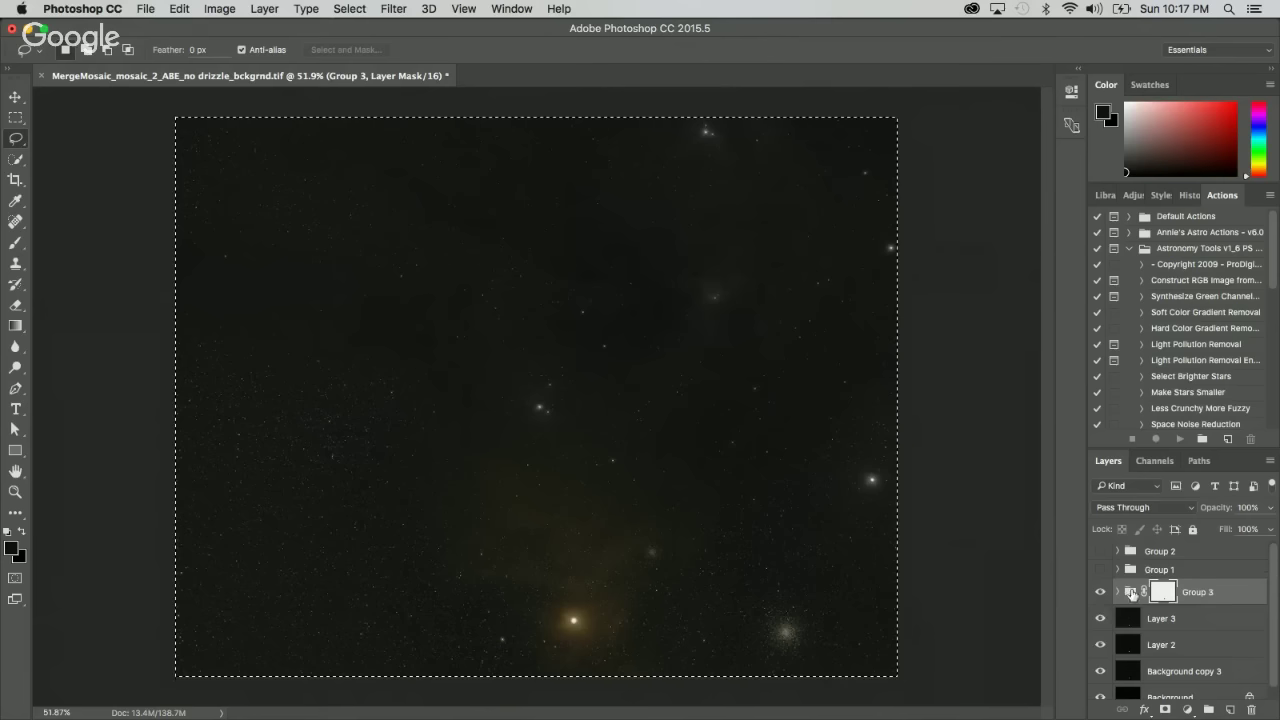
scroll(1224, 667, down, 1)
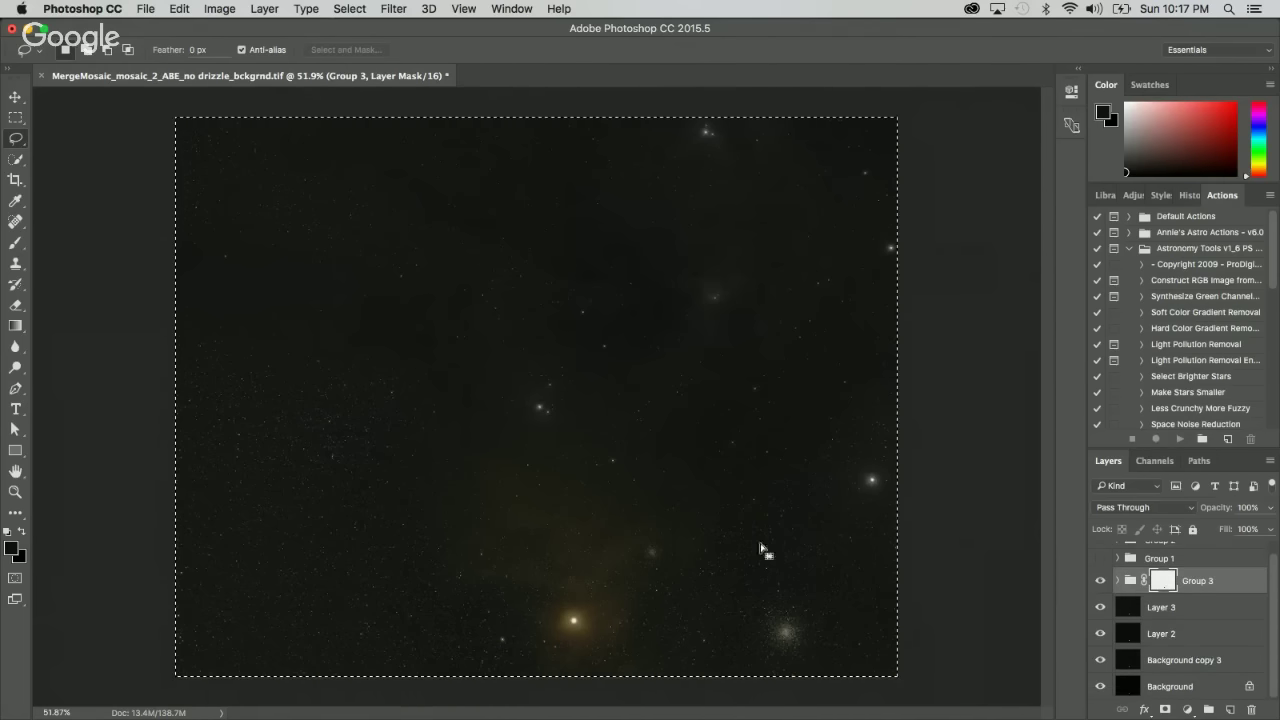
Copy the full selection with Edit > Copy and paste it as Layer 6.
key(super+m)
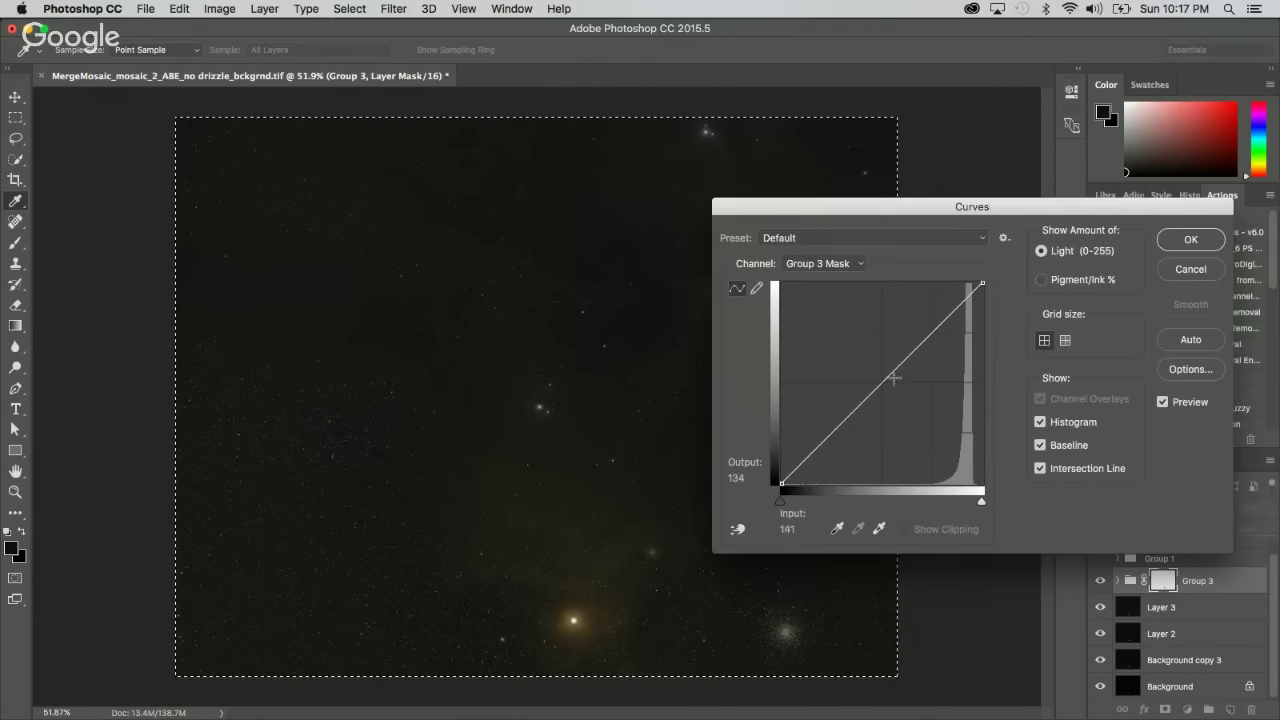
click(1190, 269)
click(349, 9)
click(205, 124)
key(super+v)
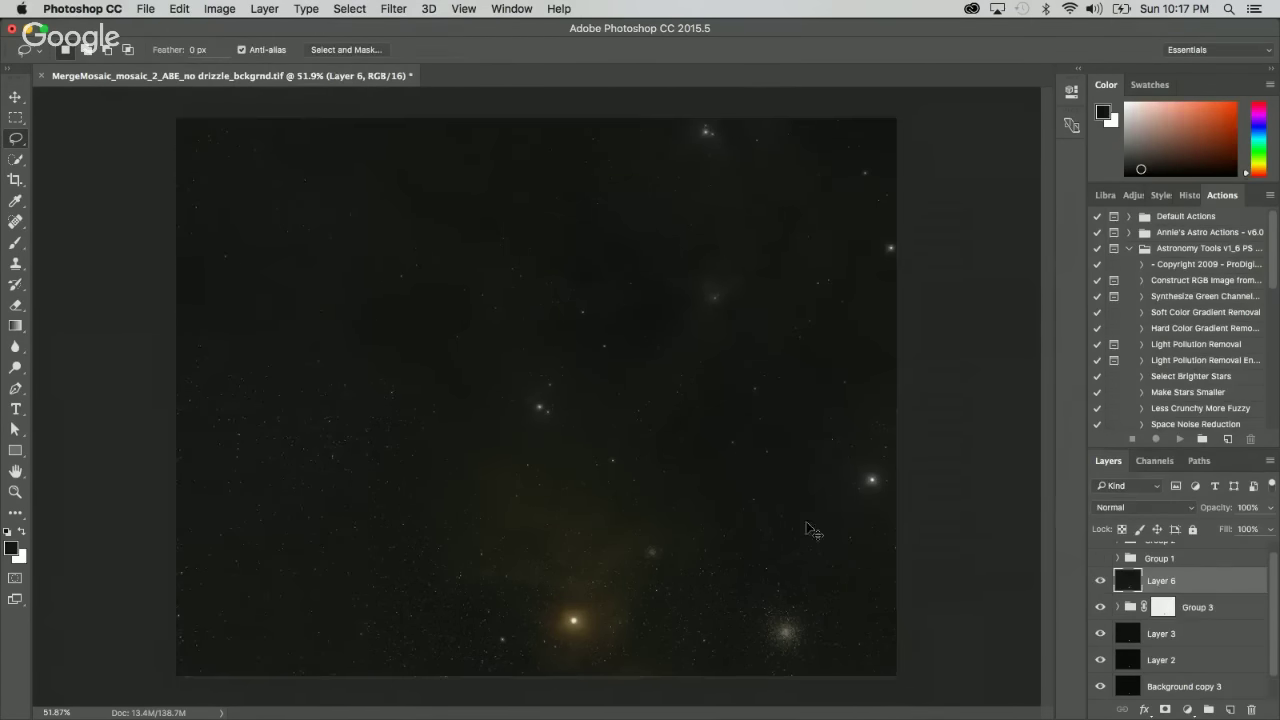
Group Layer 6 through Background copy 3 into a new Group 4.
scroll(1160, 591, up, 1)
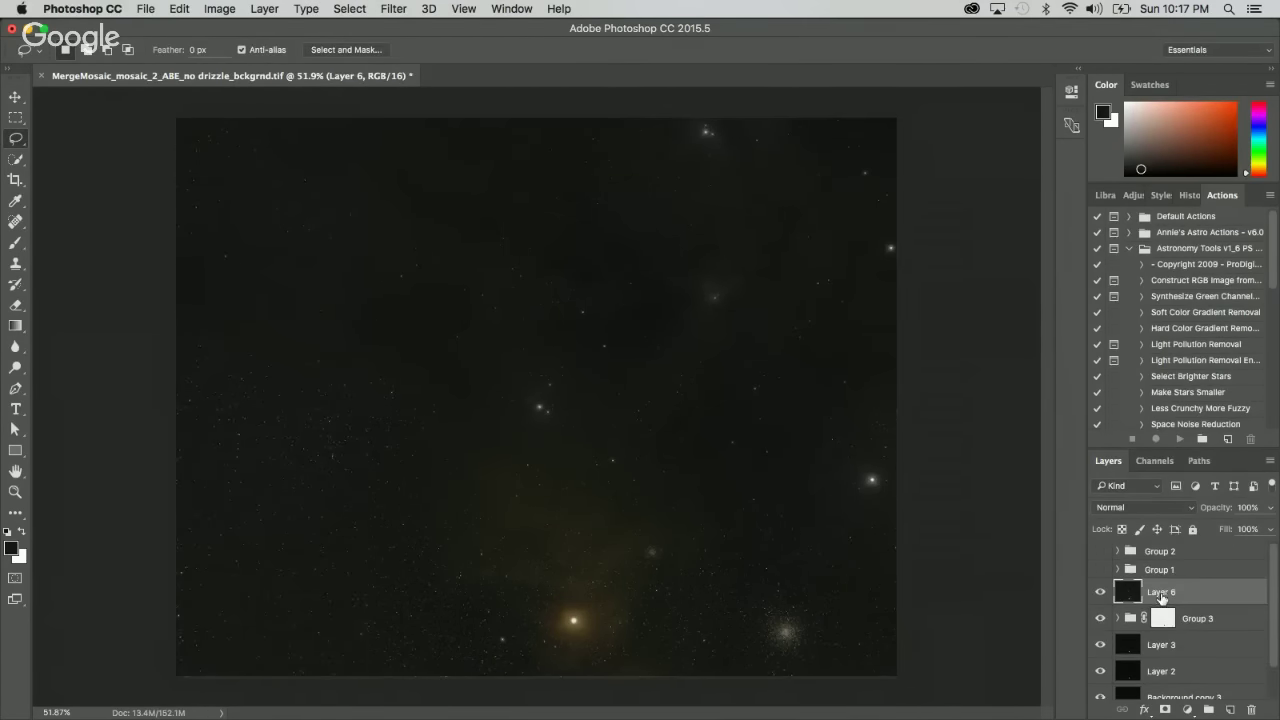
click(1101, 552)
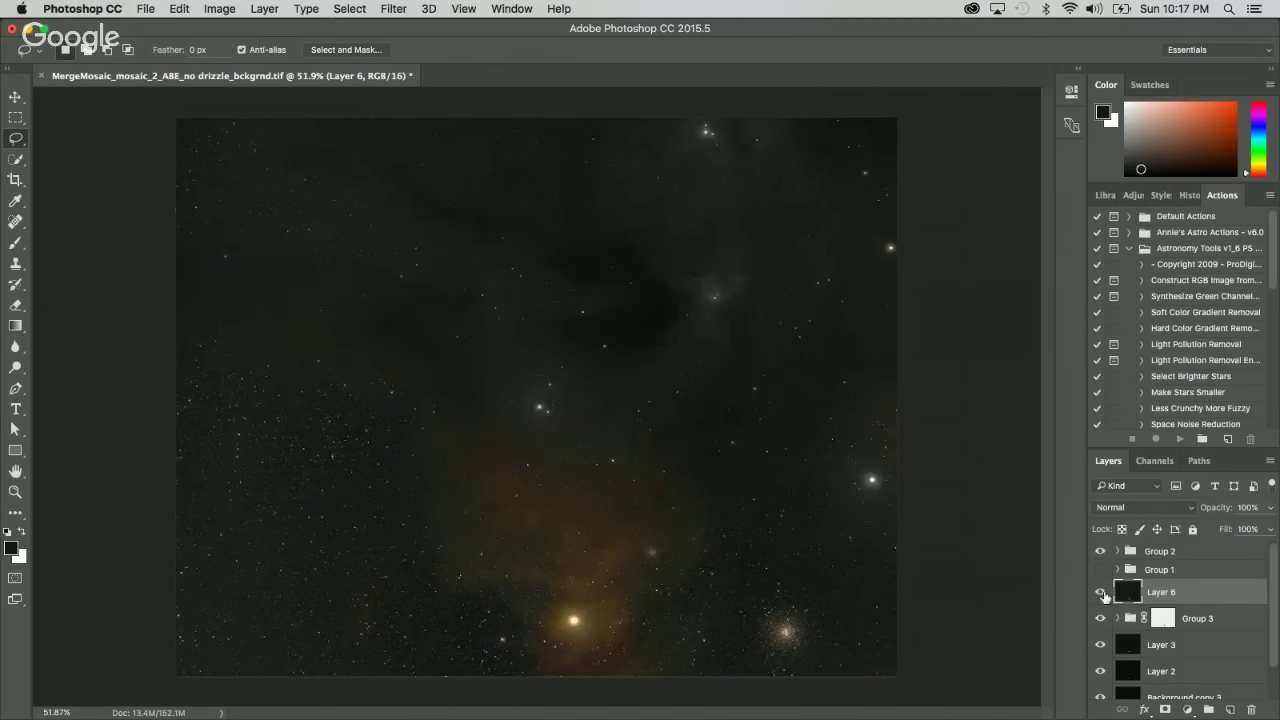
scroll(1187, 677, down, 2)
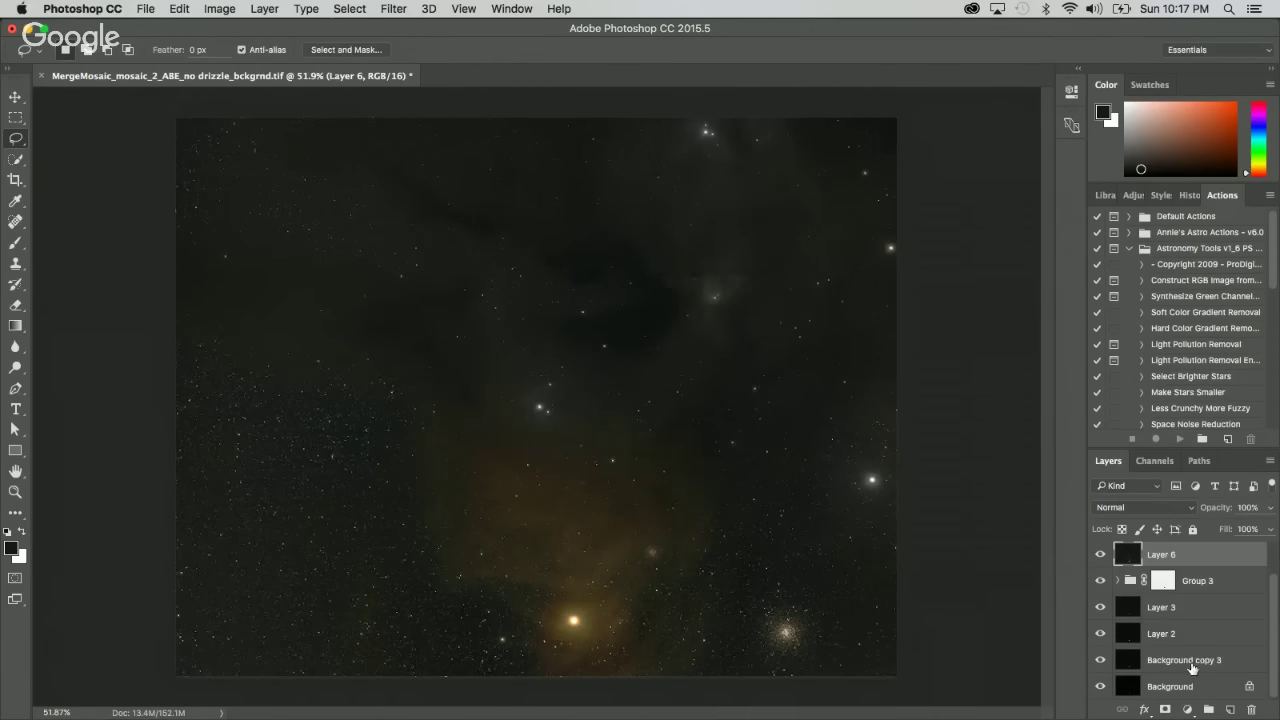
shift+click(1191, 661)
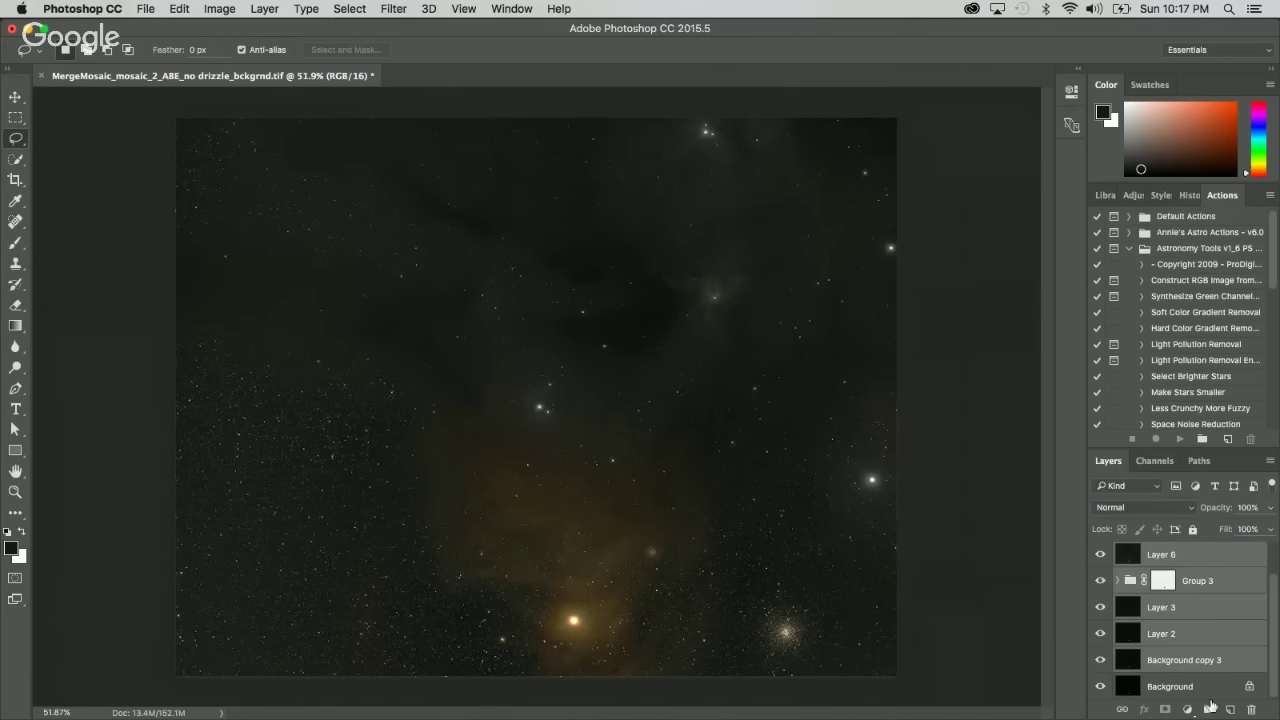
click(1209, 710)
Hide Group 4, expand Group 2 and select its Layer 1.
click(1102, 589)
click(1100, 551)
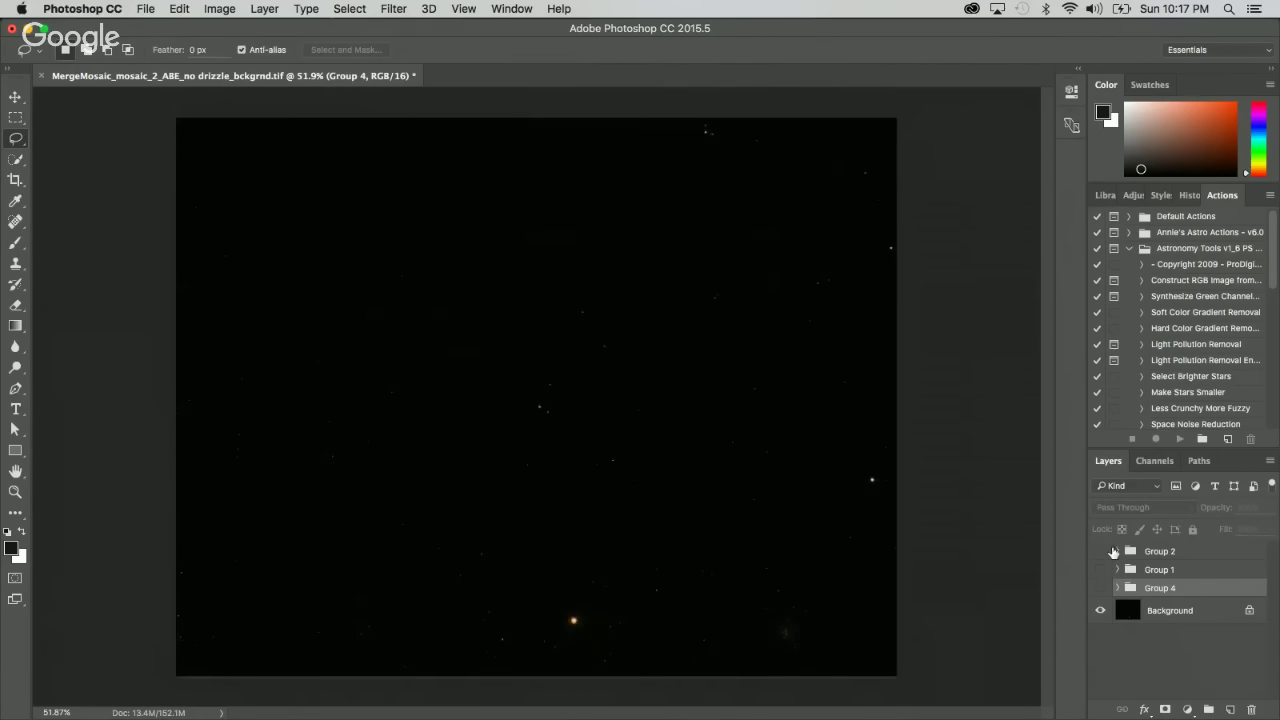
click(1119, 551)
click(1205, 669)
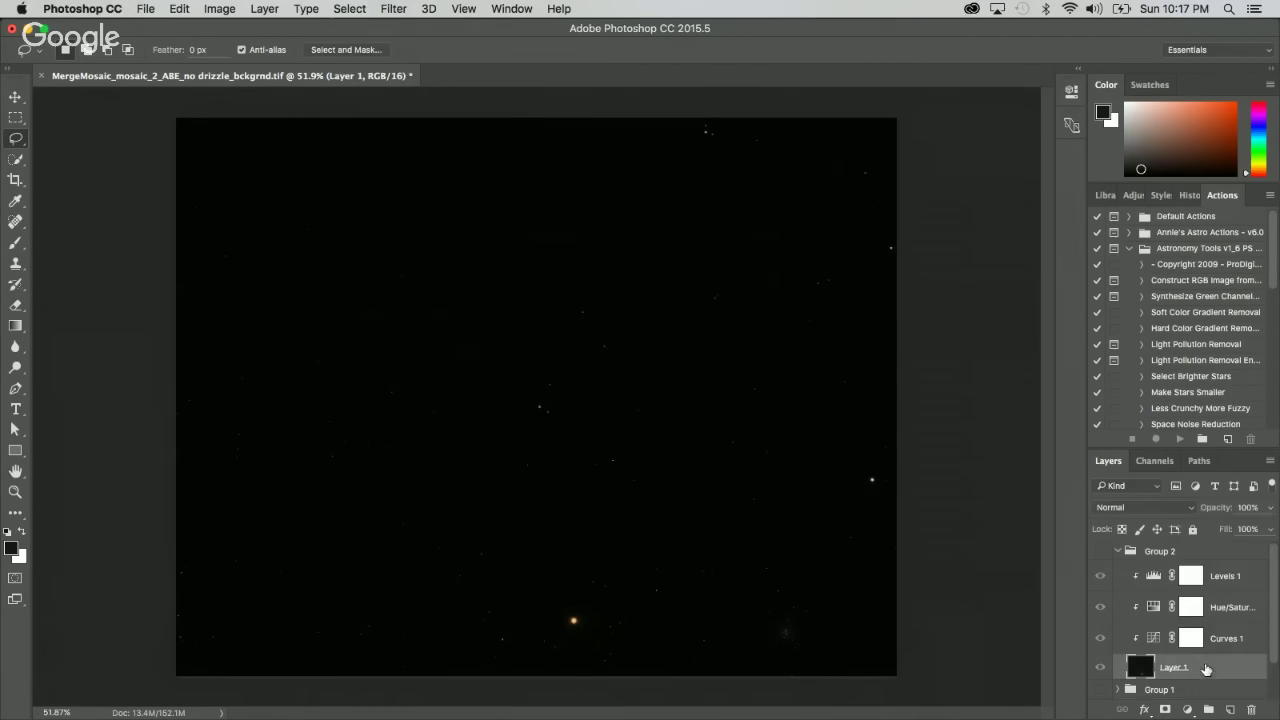
click(1100, 551)
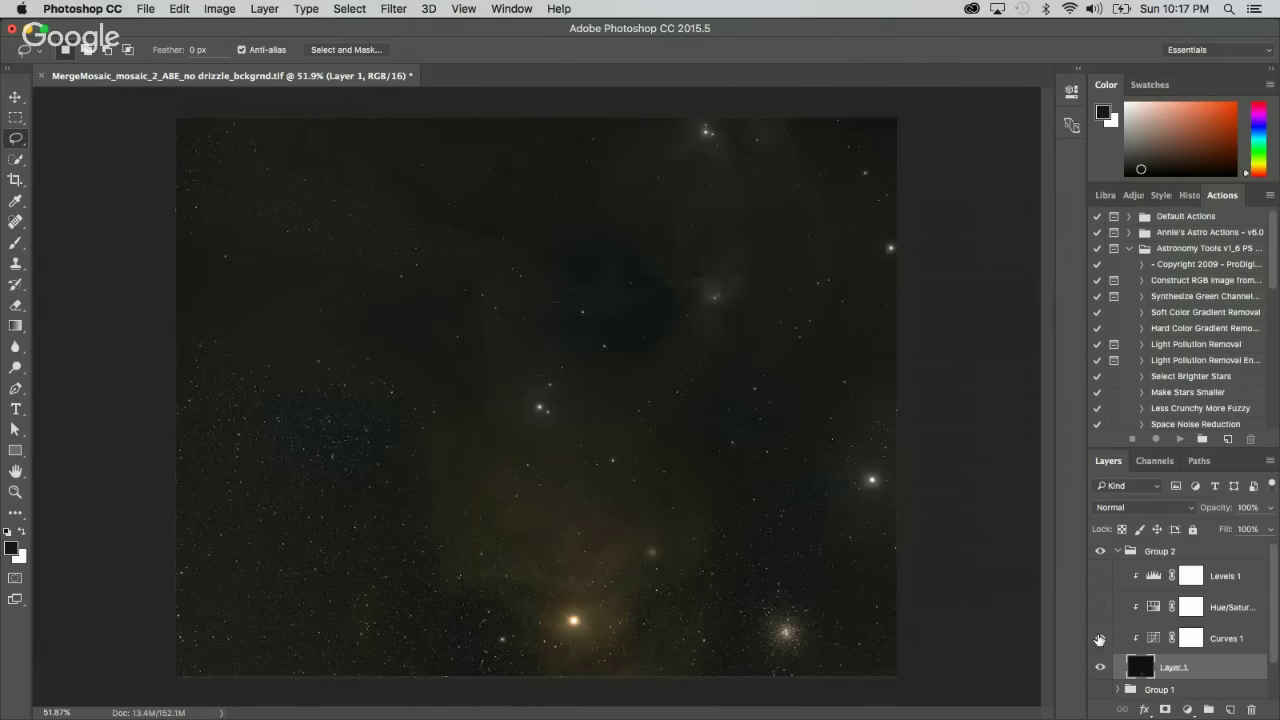
Toggle Layer 1 and Curves 1 visibility to compare, leaving Curves 1 hidden.
alt+click(1100, 667)
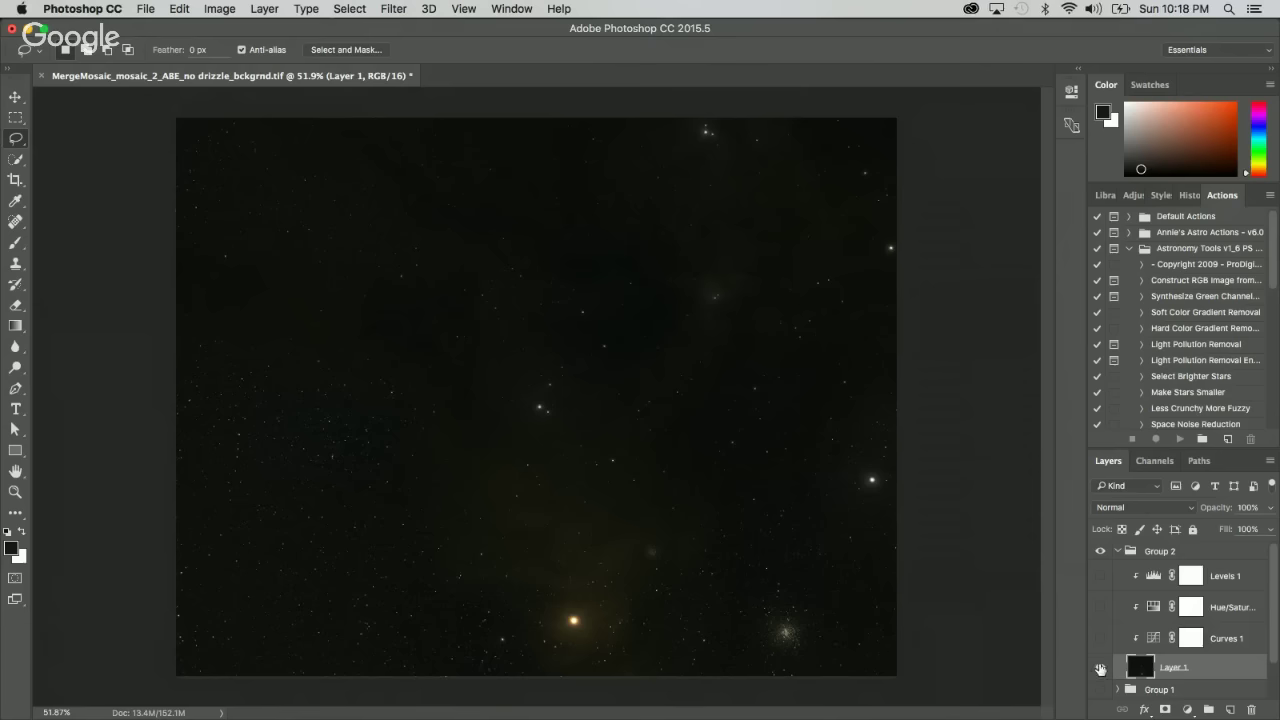
click(1101, 668)
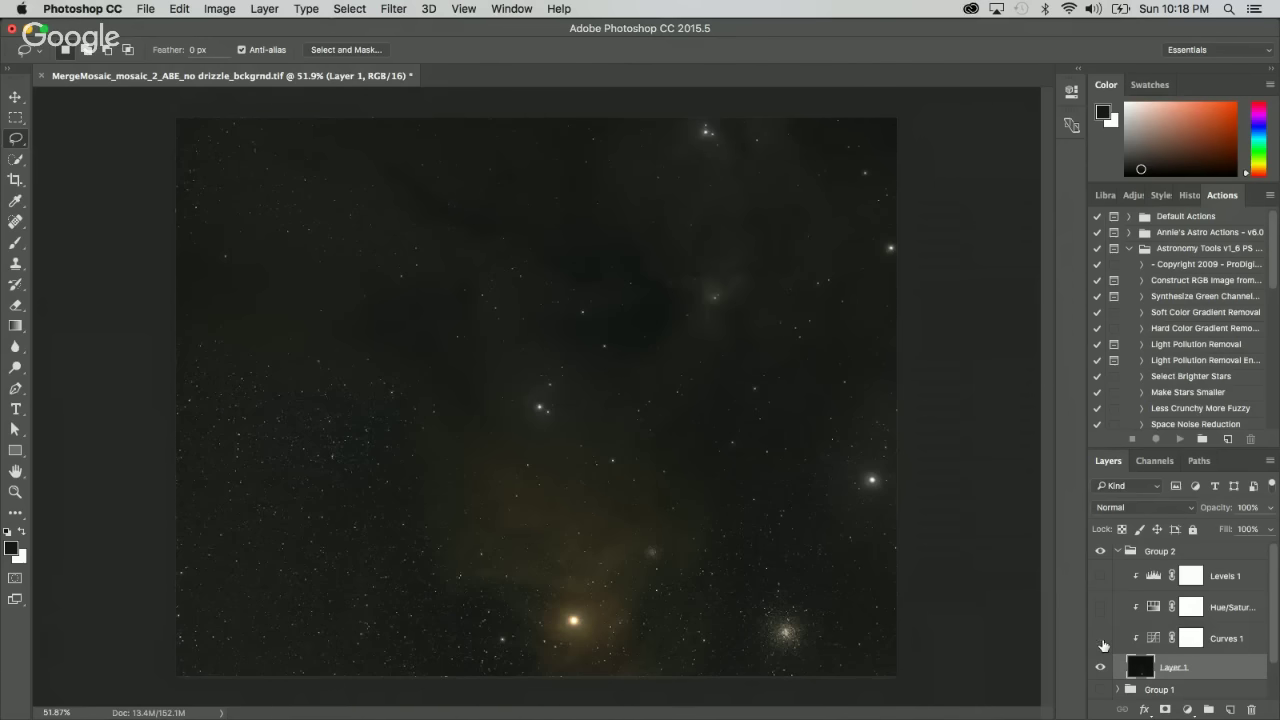
click(1101, 638)
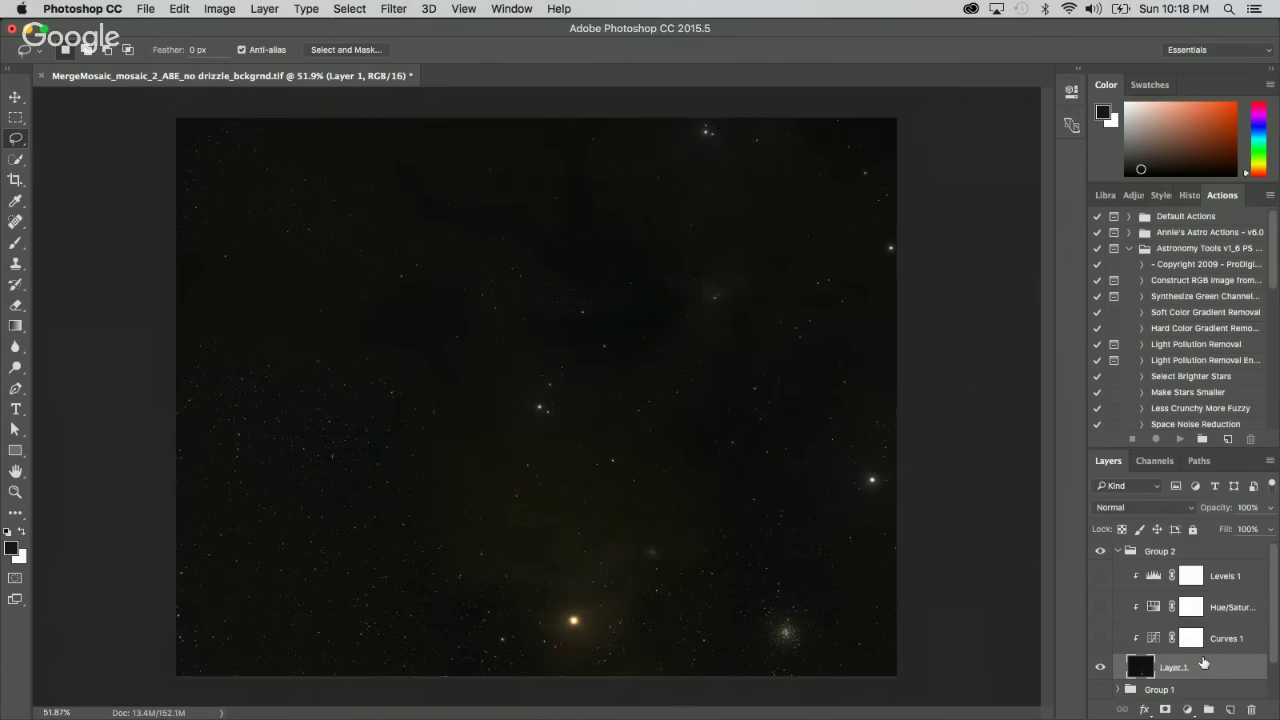
Add a new Curves adjustment layer, briefly comparing it against Curves 1.
click(265, 8)
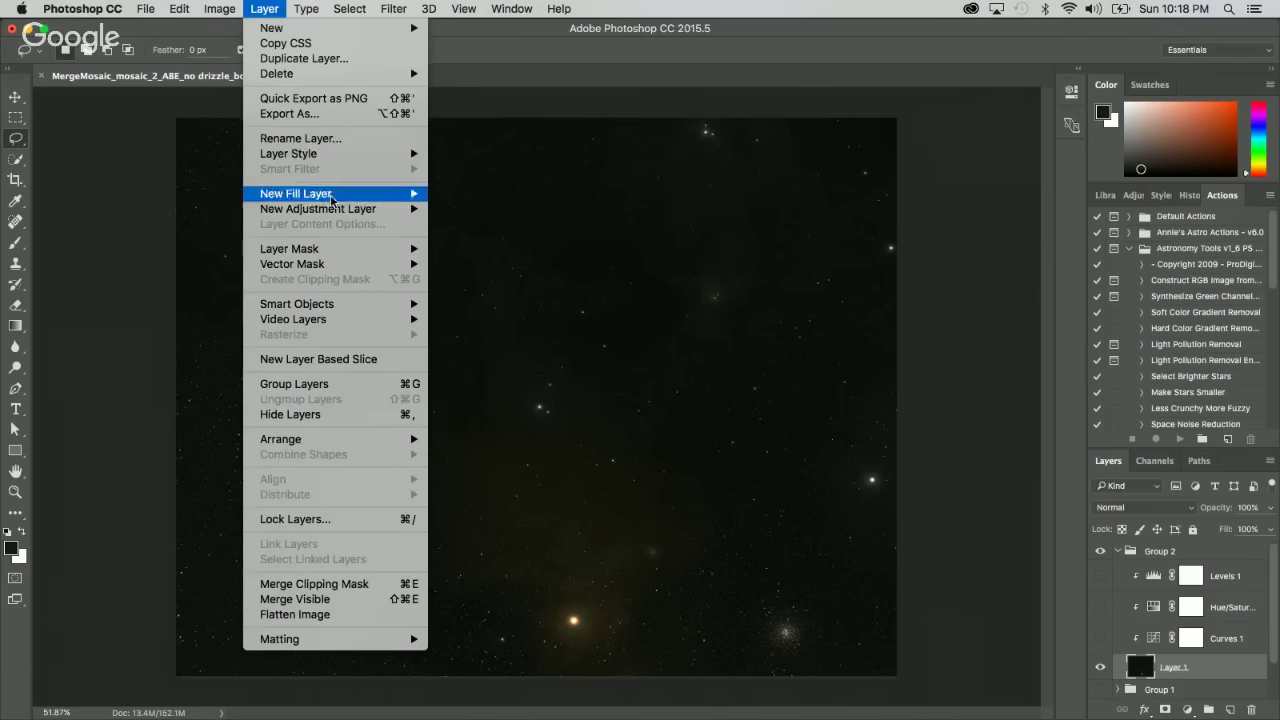
mouse_move(362, 212)
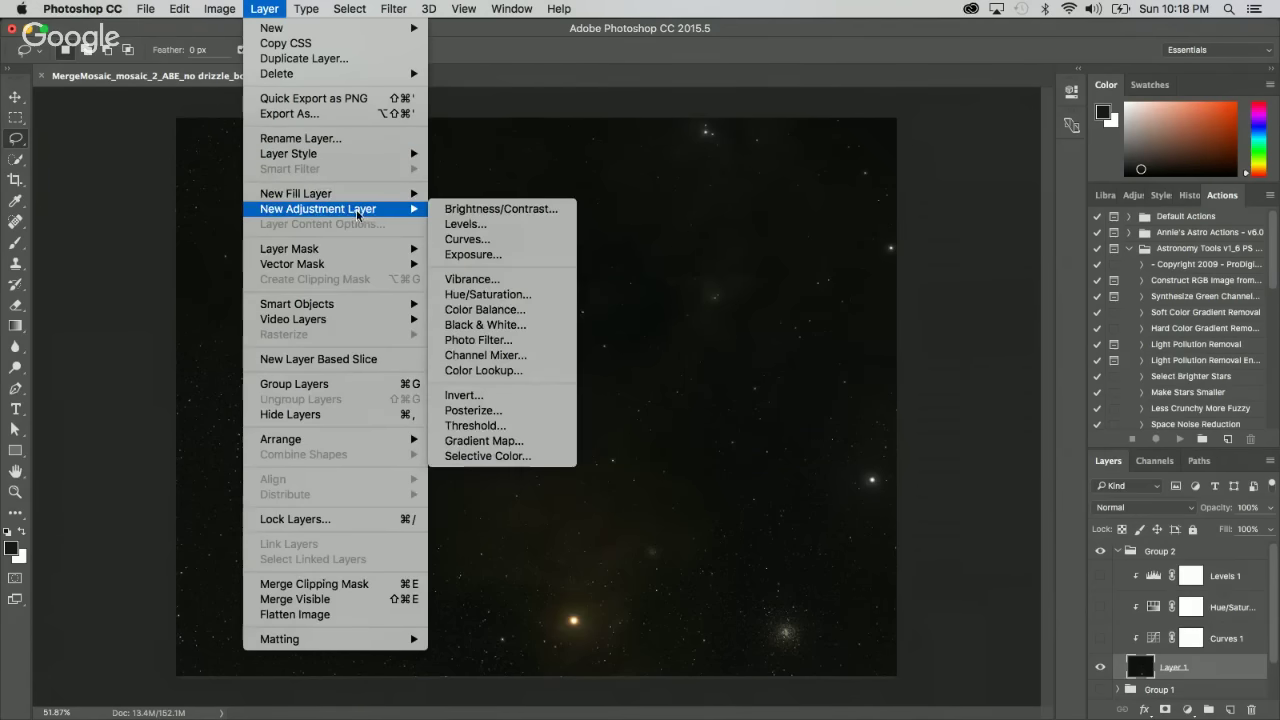
click(467, 239)
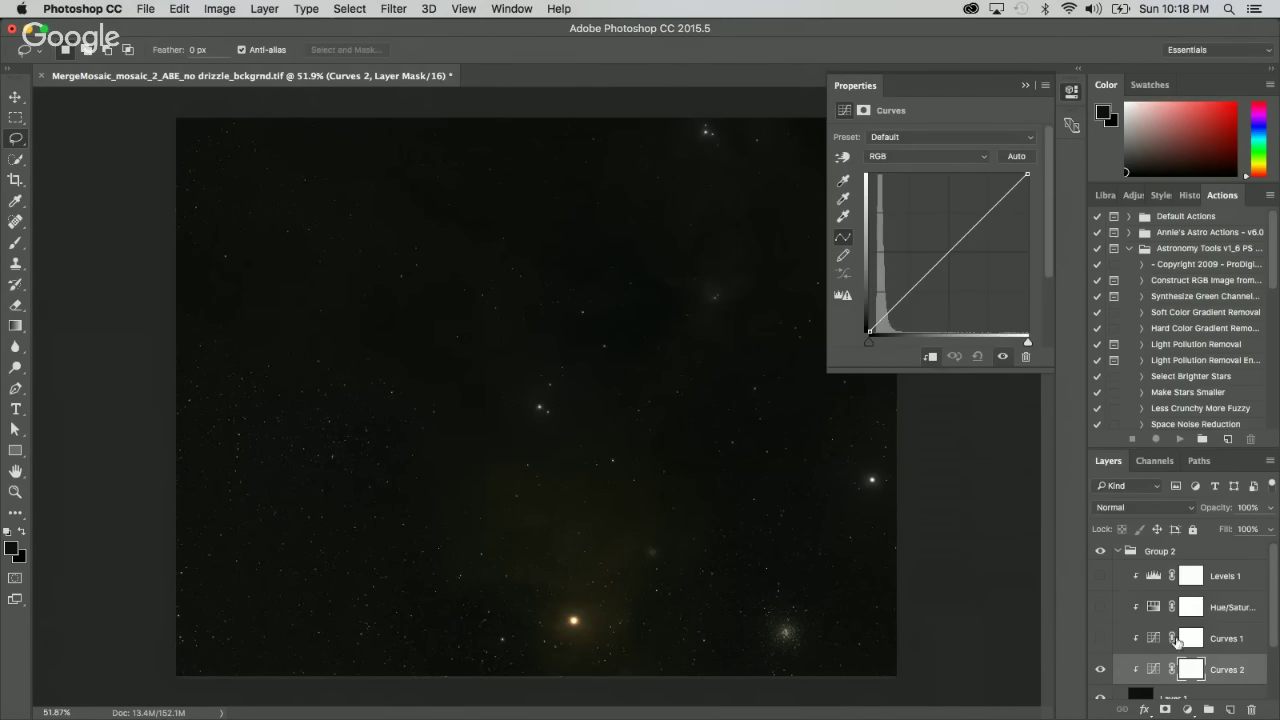
click(1101, 640)
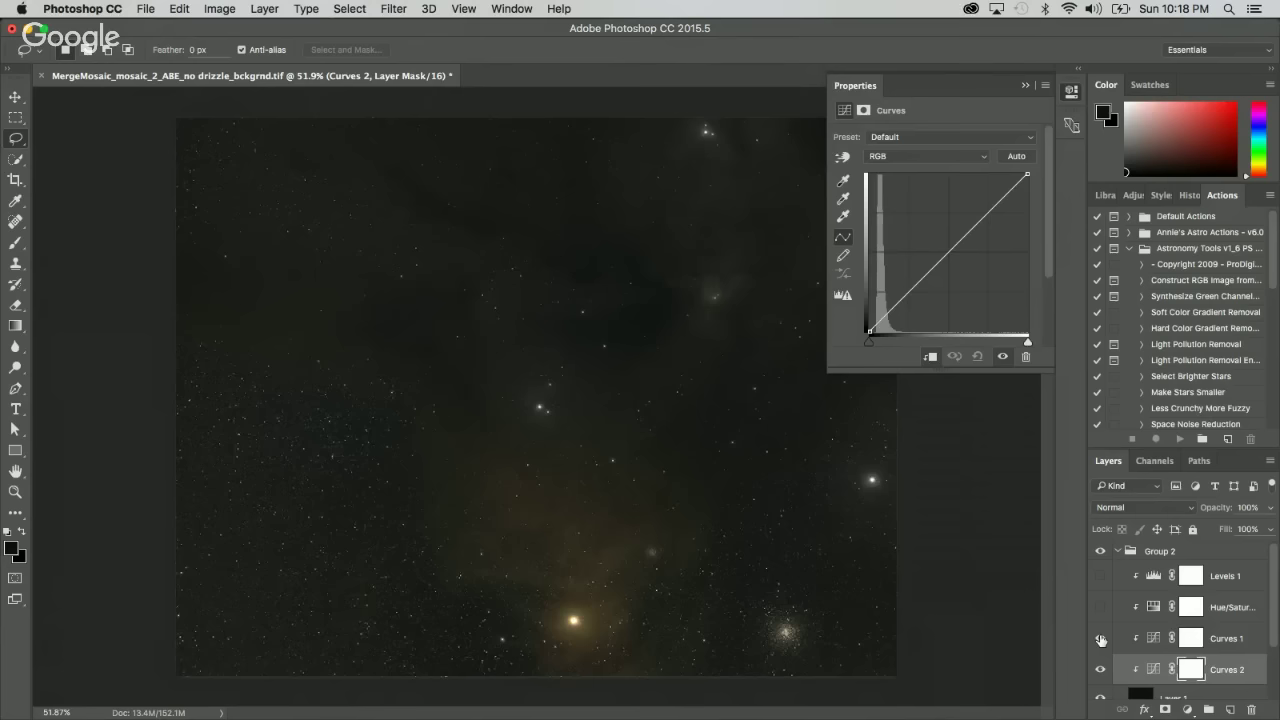
click(1101, 640)
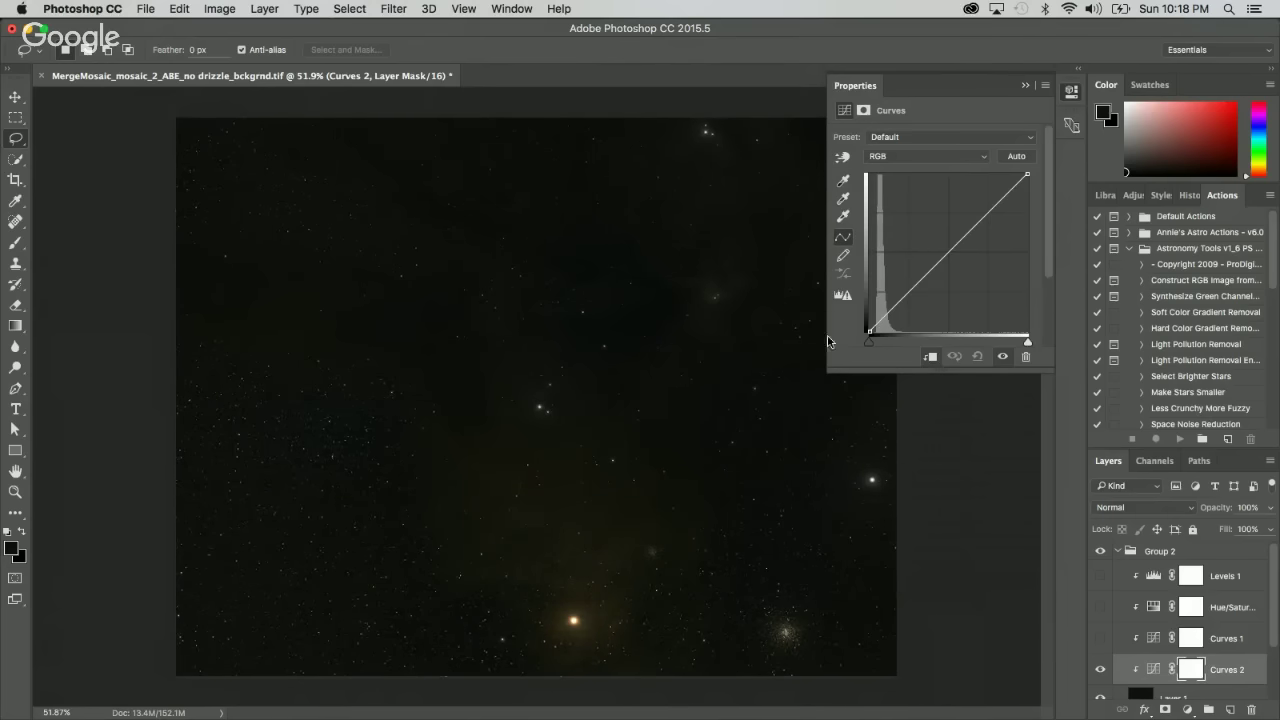
Bow the Curves 2 RGB curve upward with lower and upper points to lift shadows.
drag(914, 282, 901, 283)
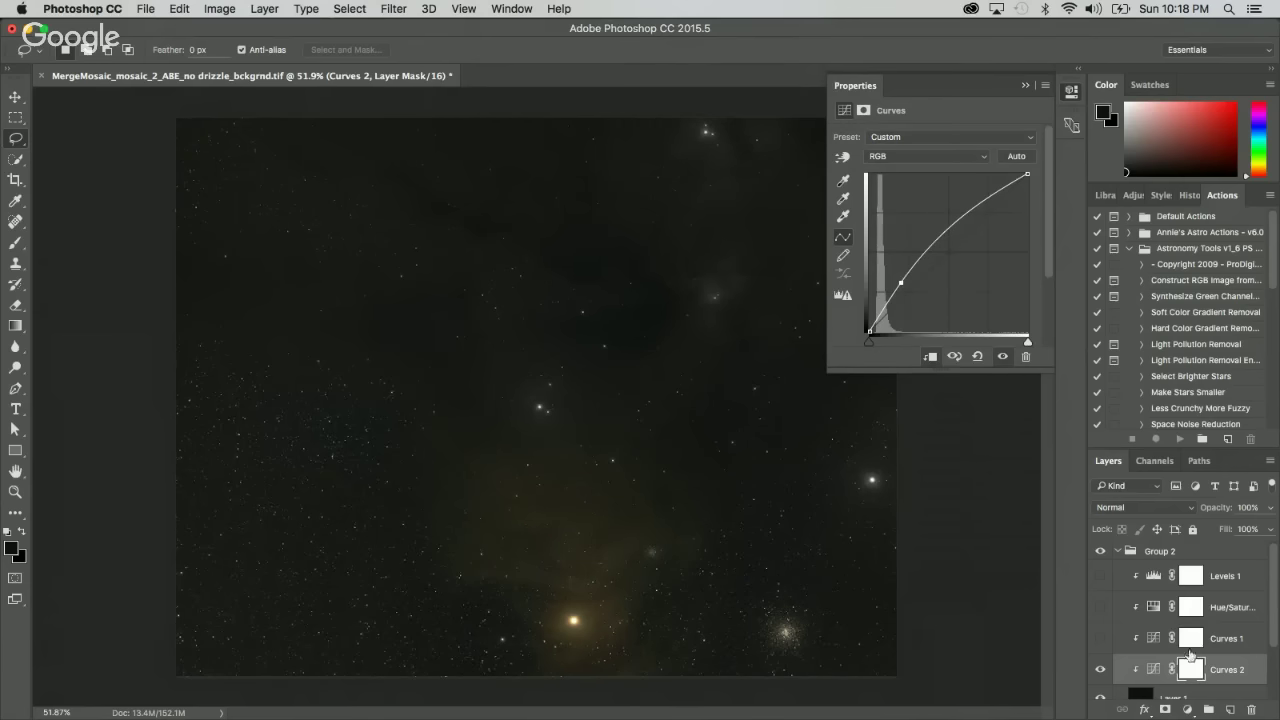
drag(933, 248, 899, 285)
click(901, 283)
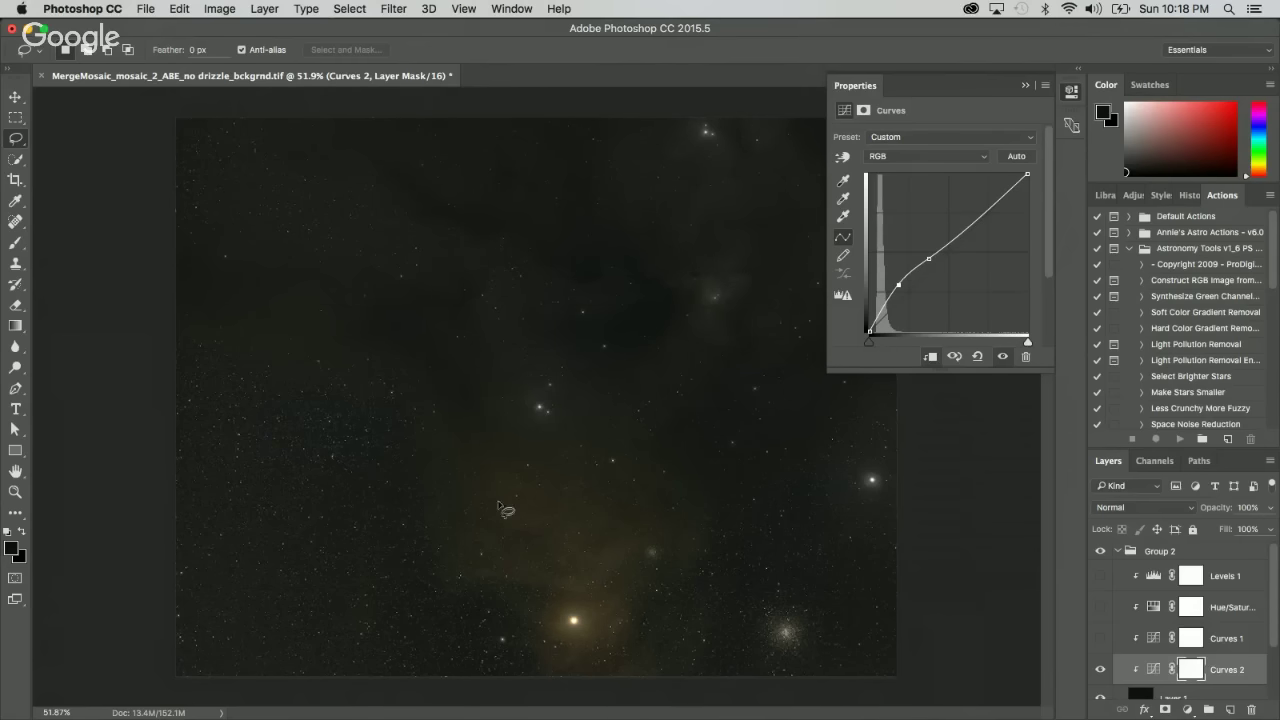
drag(897, 284, 895, 287)
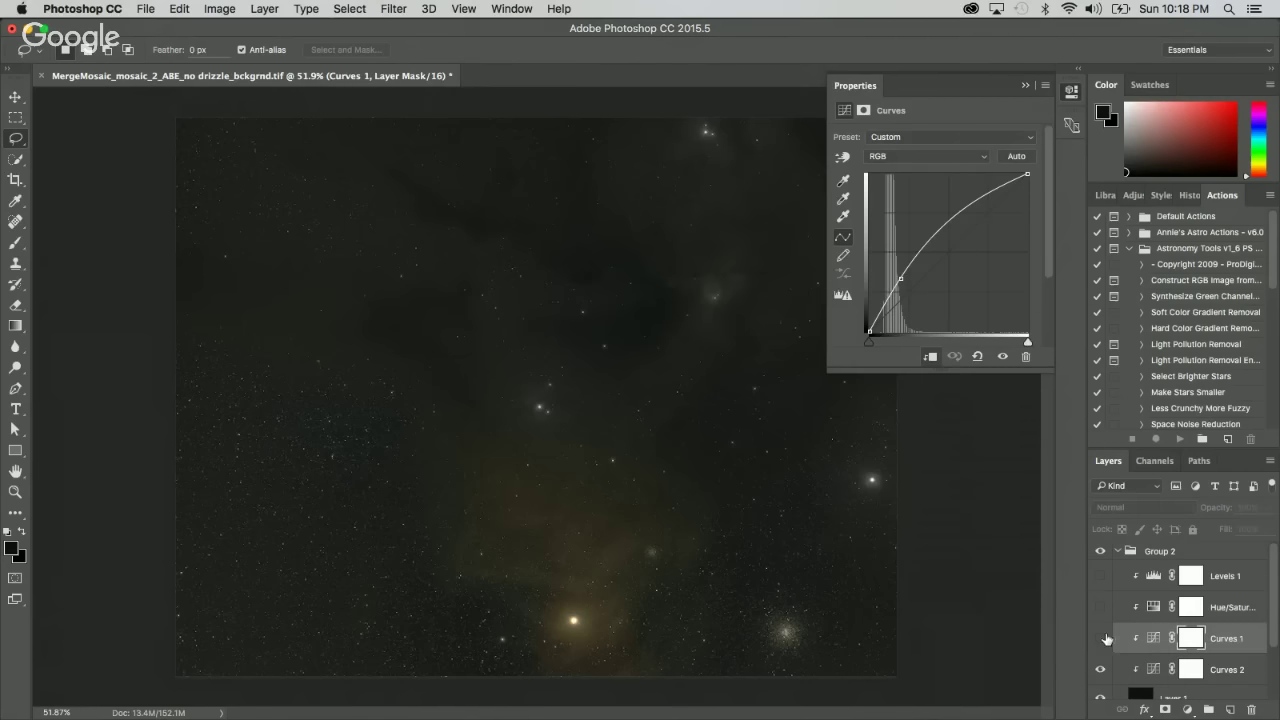
Inspect the existing Hue/Saturation 1 layer, then hide it.
click(1240, 606)
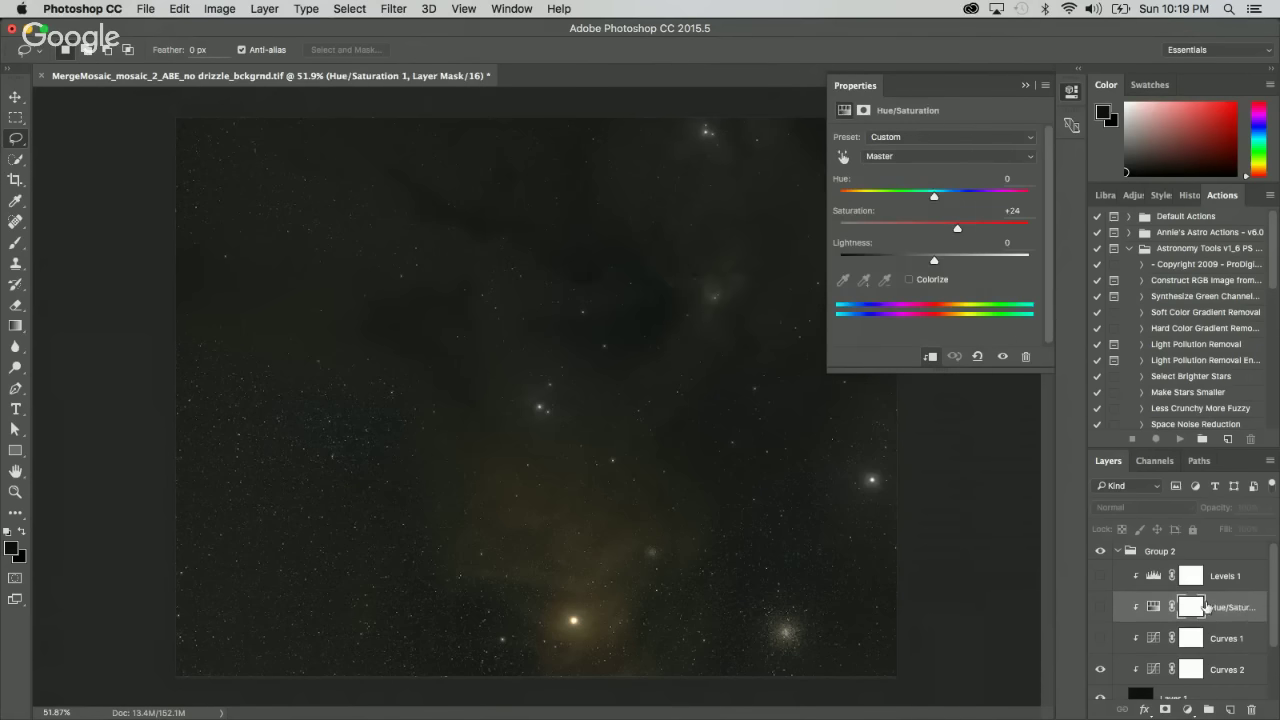
click(1101, 607)
click(1101, 607)
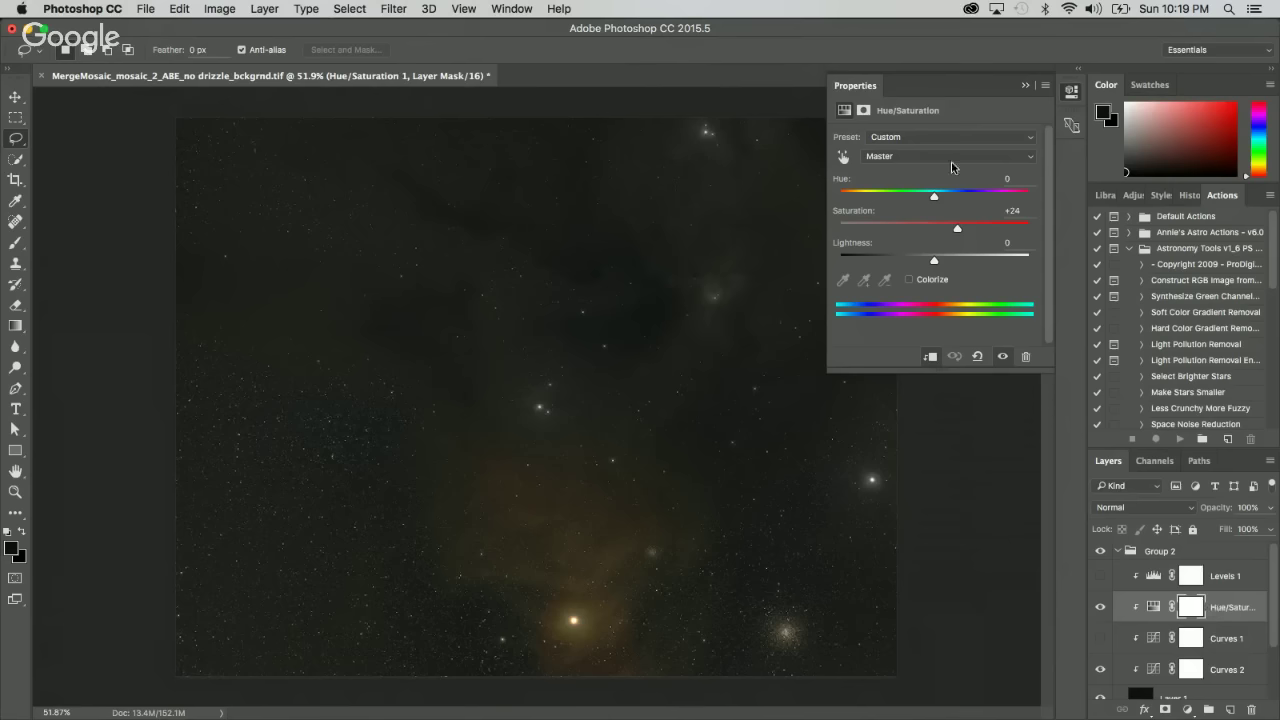
click(1025, 85)
click(1100, 607)
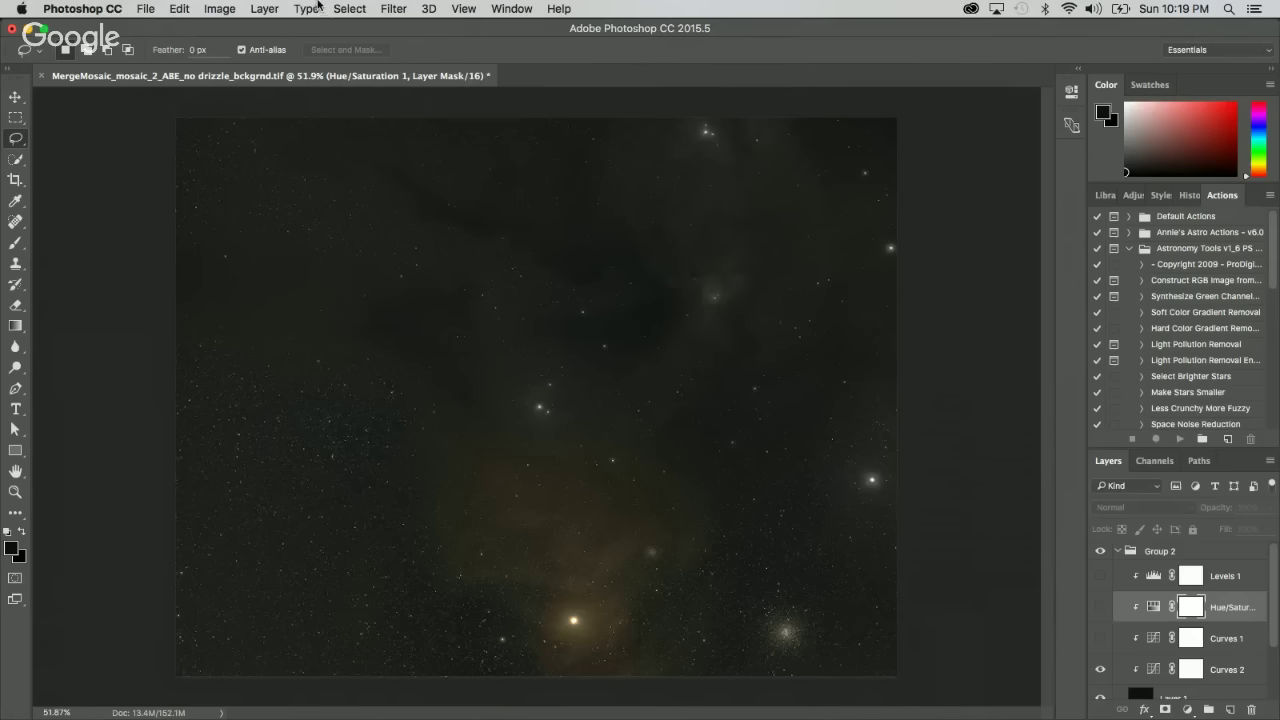
Add a clipped Hue/Saturation 2 layer with Saturation raised to +33.
click(262, 8)
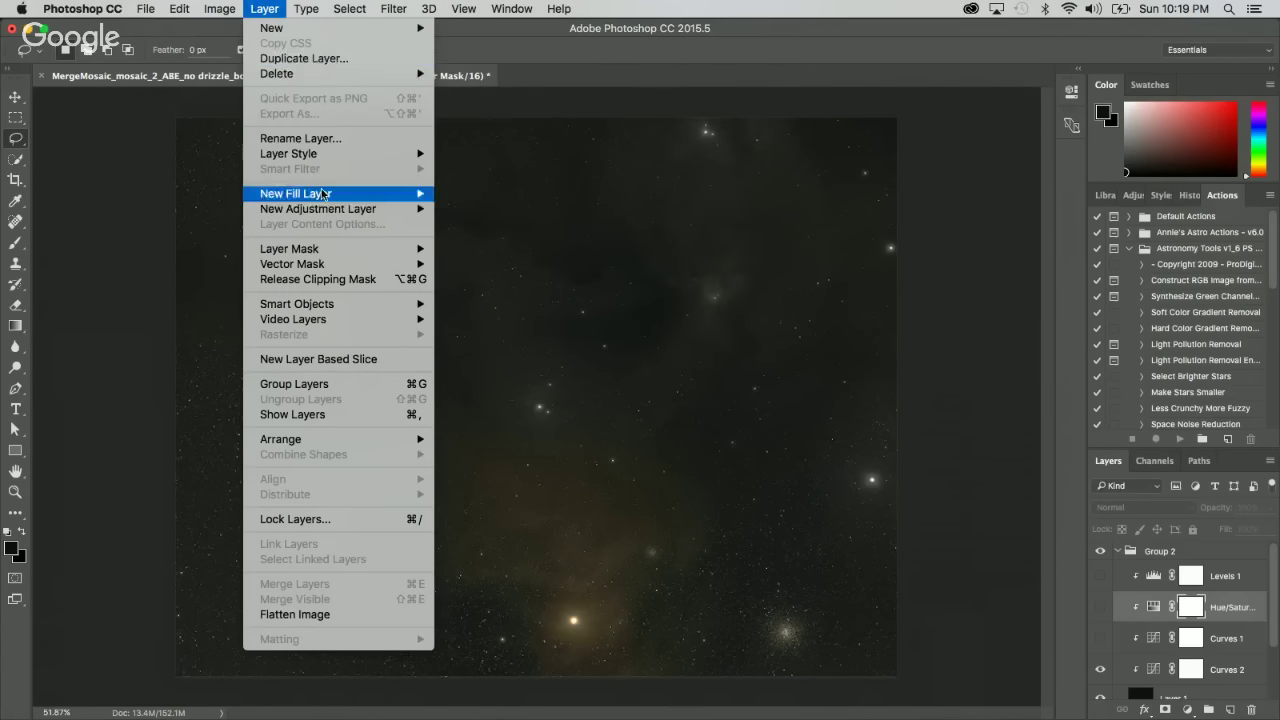
mouse_move(353, 212)
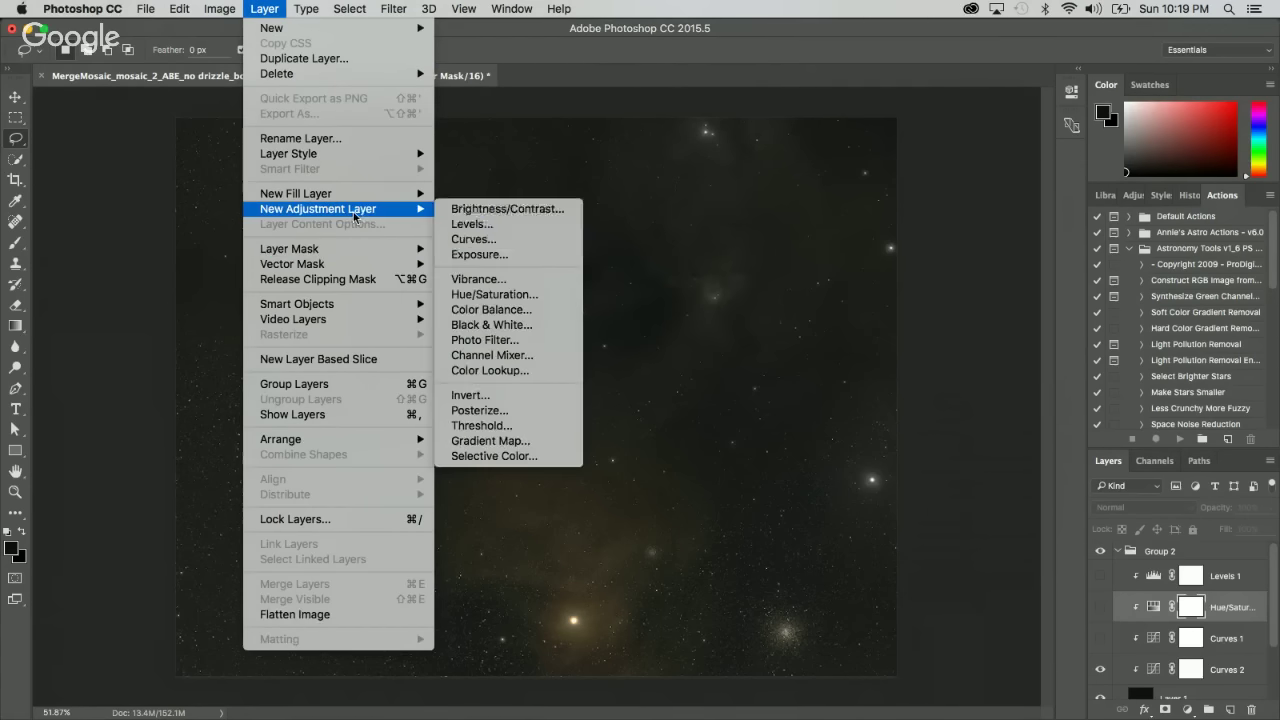
click(496, 294)
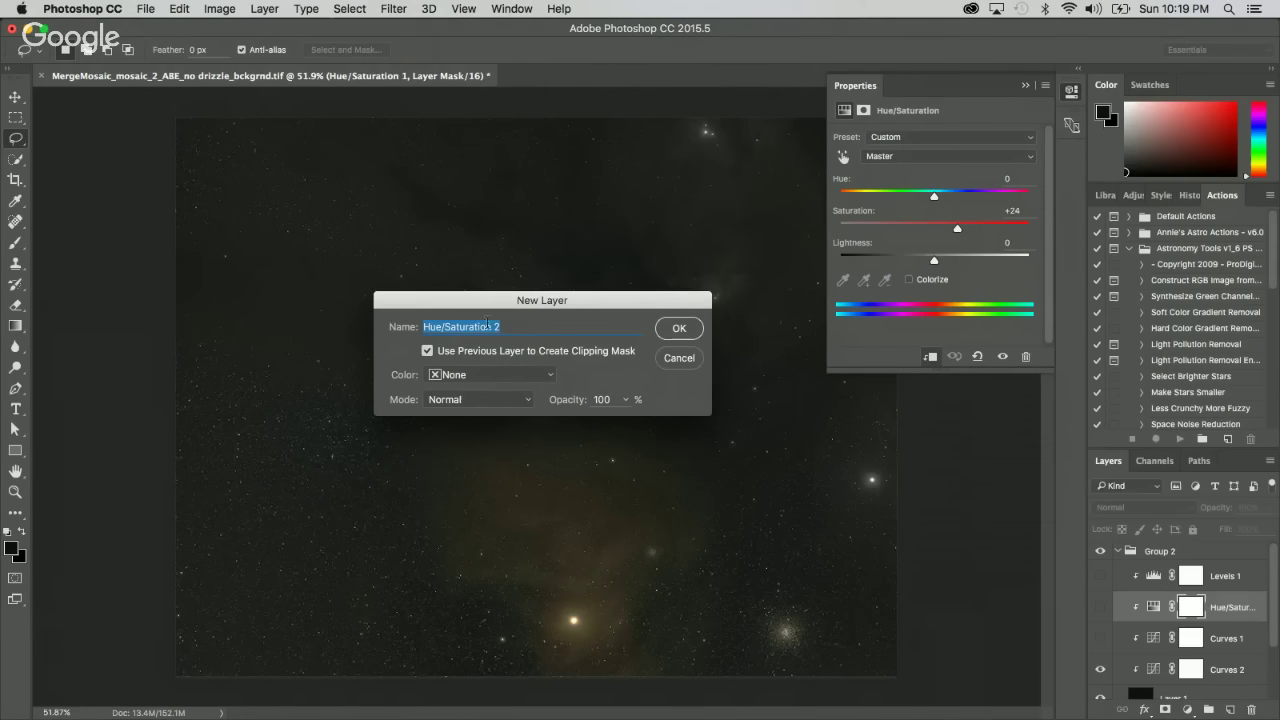
click(678, 334)
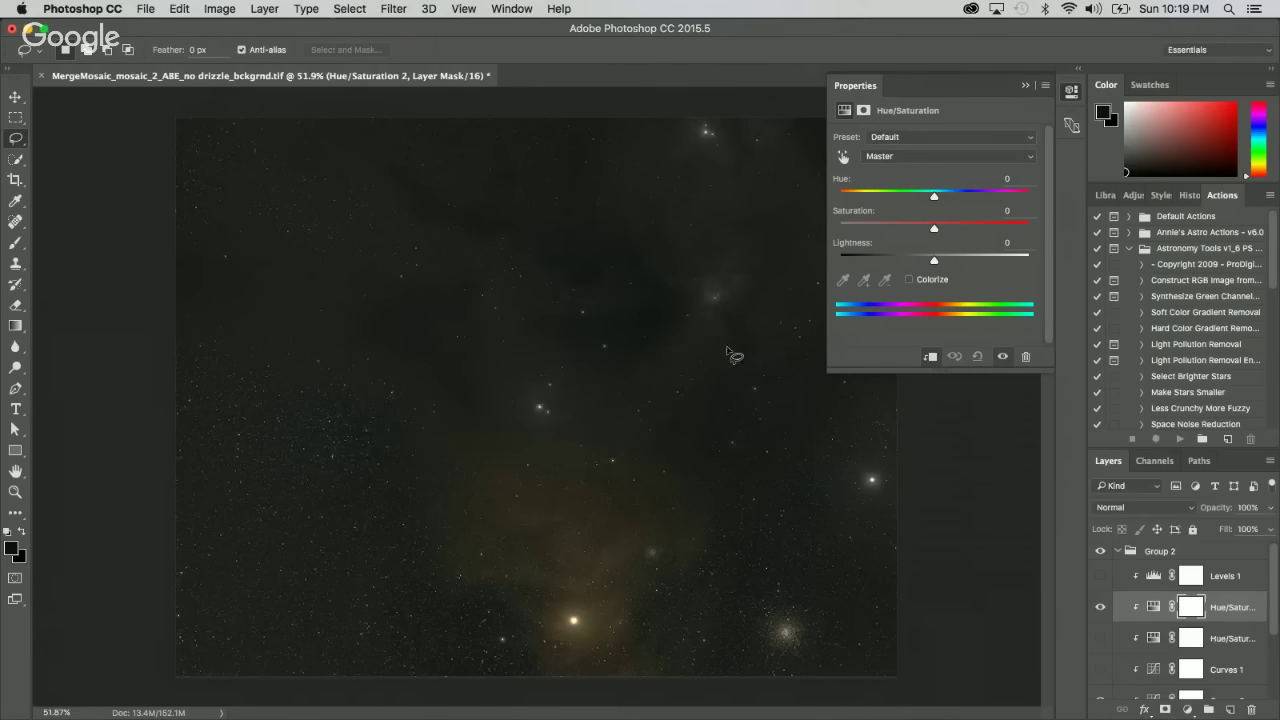
drag(935, 232, 967, 231)
click(1024, 86)
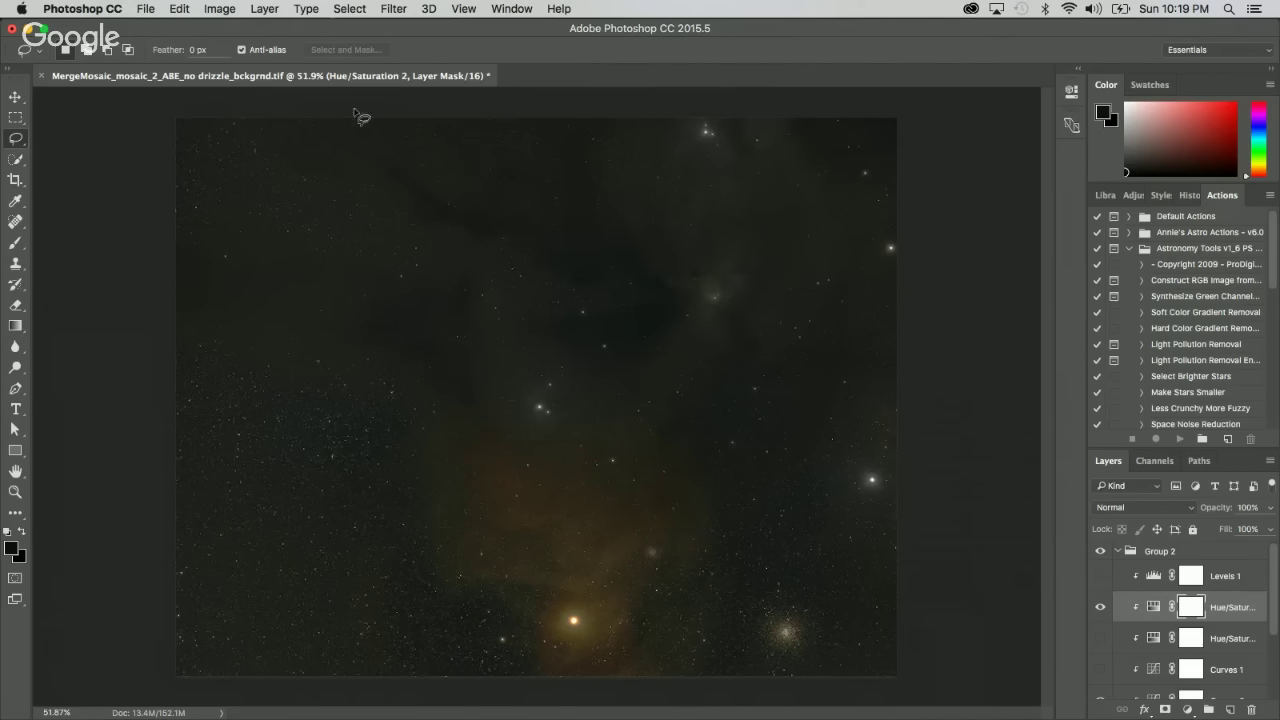
click(352, 8)
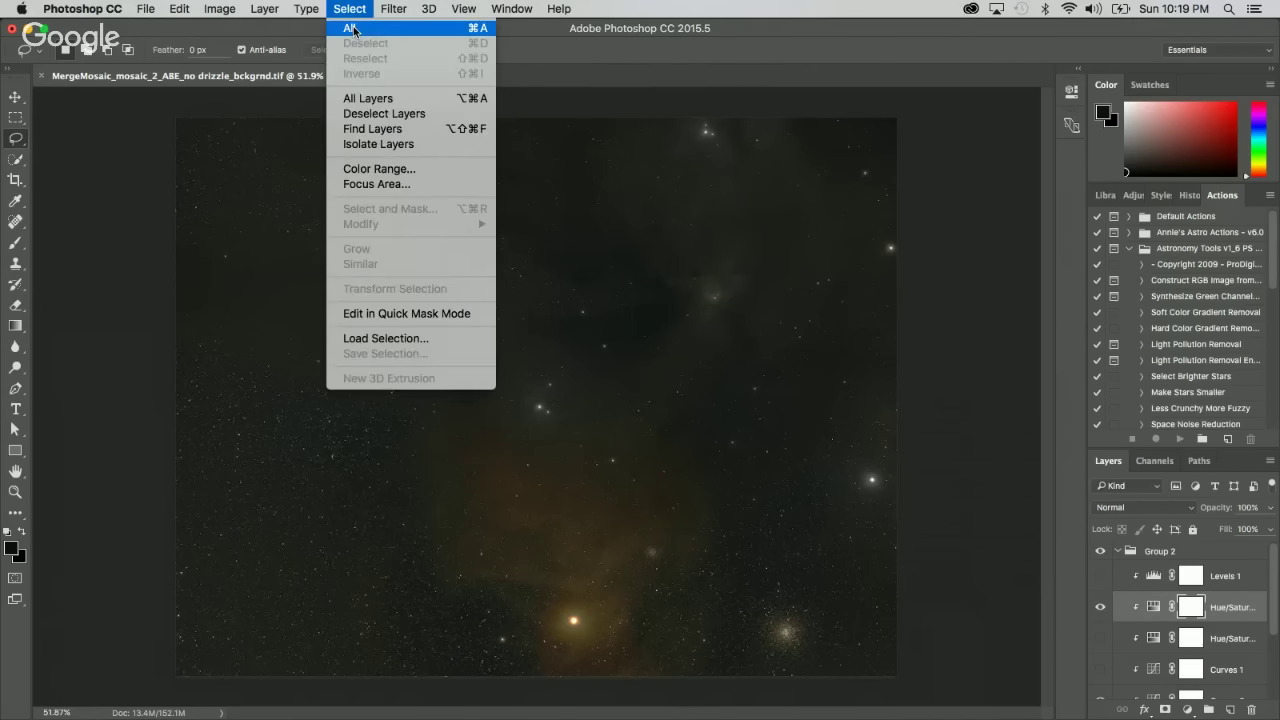
Add a clipped Levels 2 layer and set its black input point to 9.
mouse_move(219, 9)
mouse_move(290, 57)
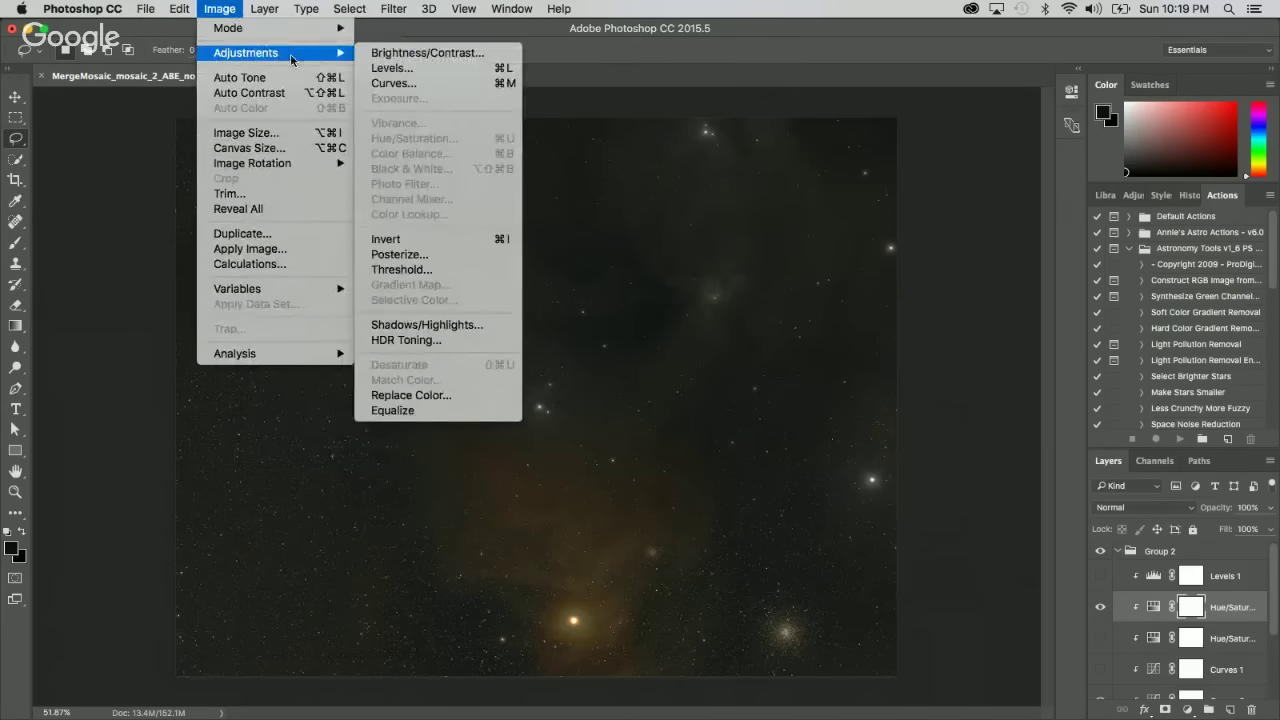
mouse_move(268, 10)
mouse_move(395, 211)
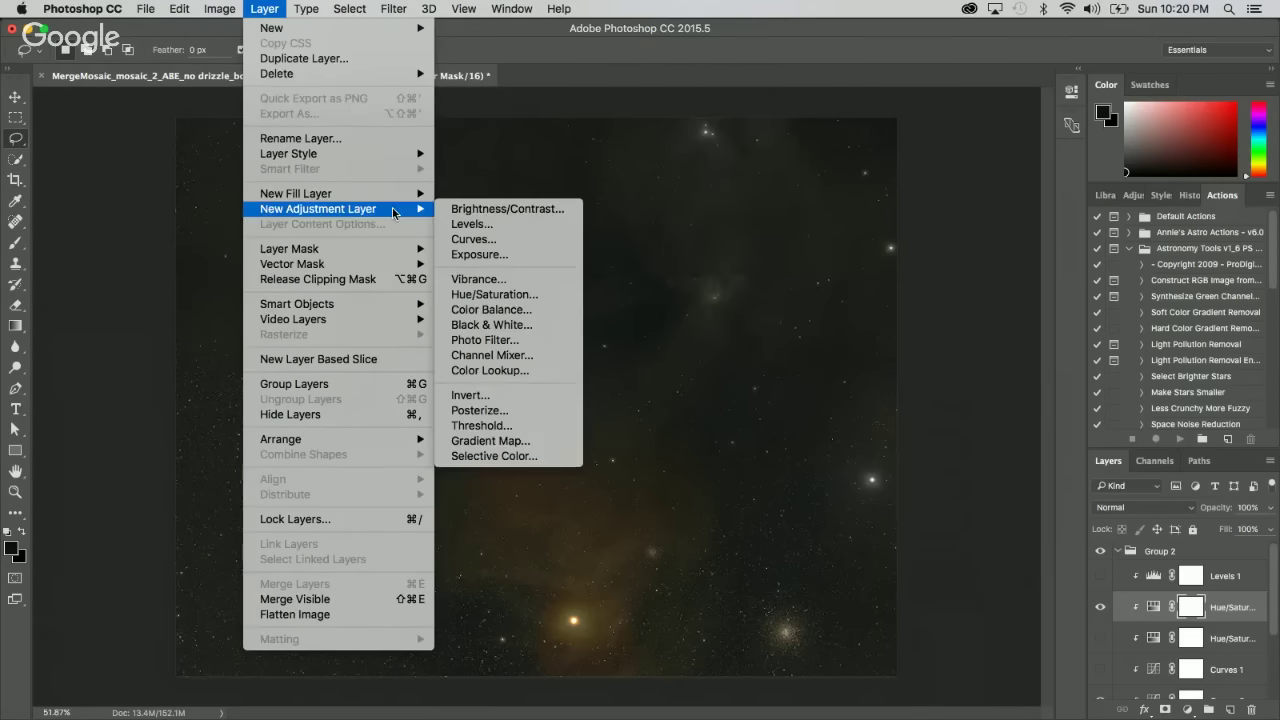
click(484, 226)
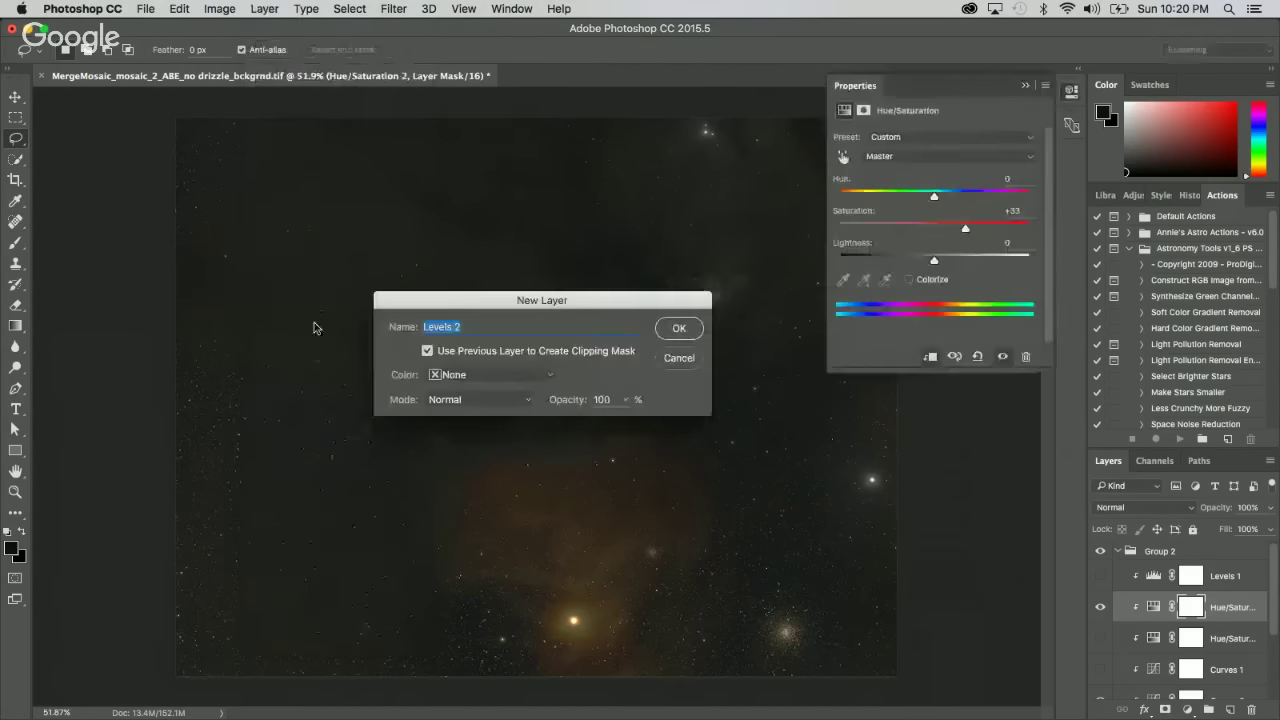
click(679, 330)
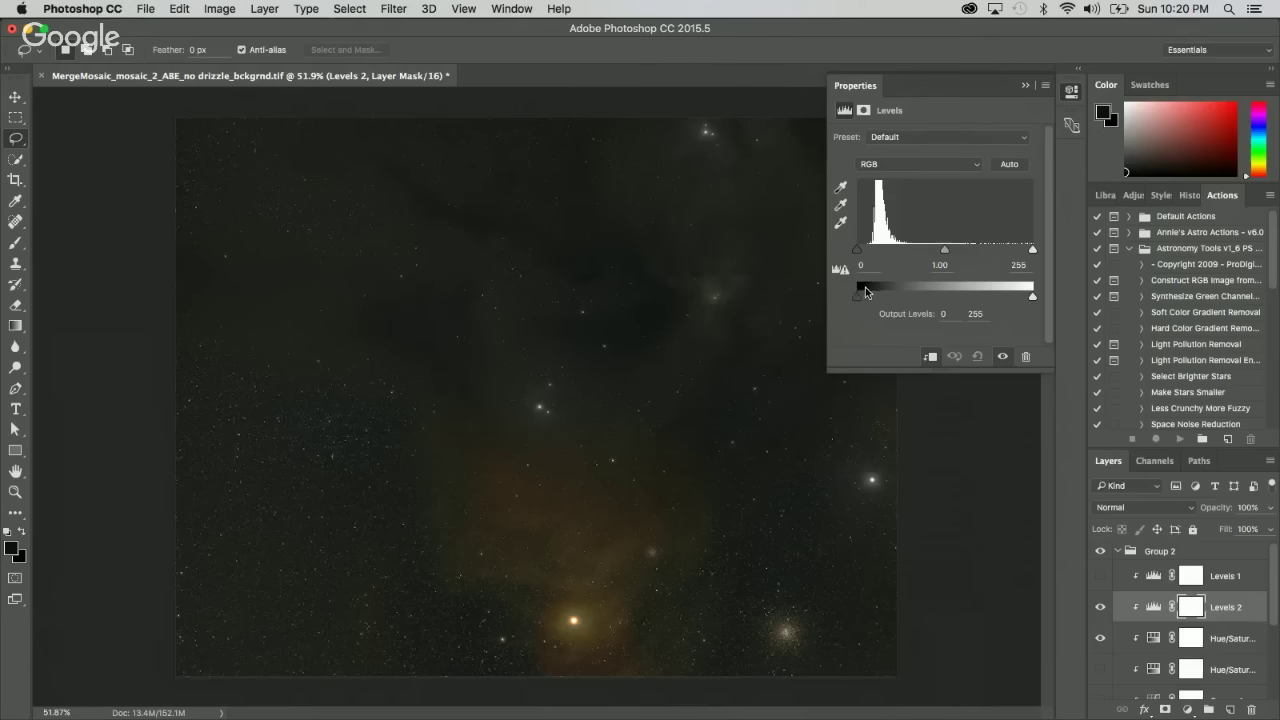
drag(857, 255, 865, 252)
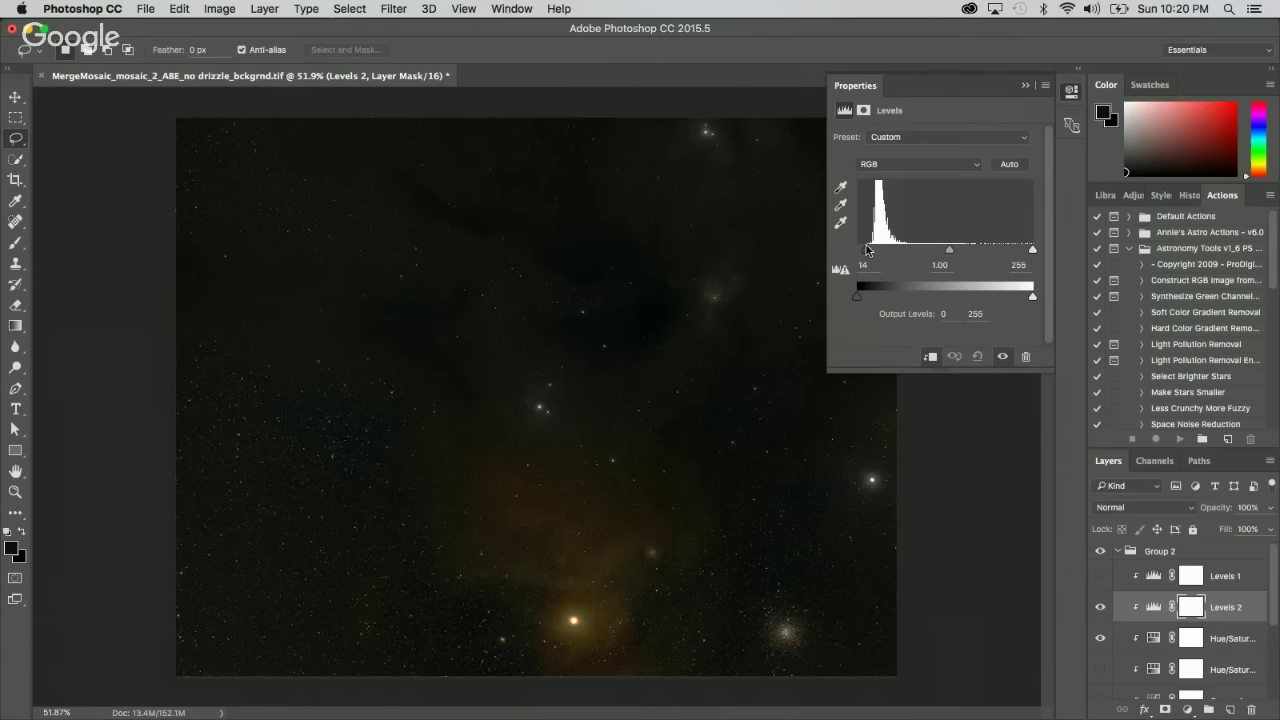
mouse_move(868, 250)
mouse_down()
mouse_move(843, 256)
mouse_move(862, 254)
mouse_up()
Collapse the Properties panel and select the old Levels 1 layer.
click(1024, 86)
scroll(1215, 600, down, 1)
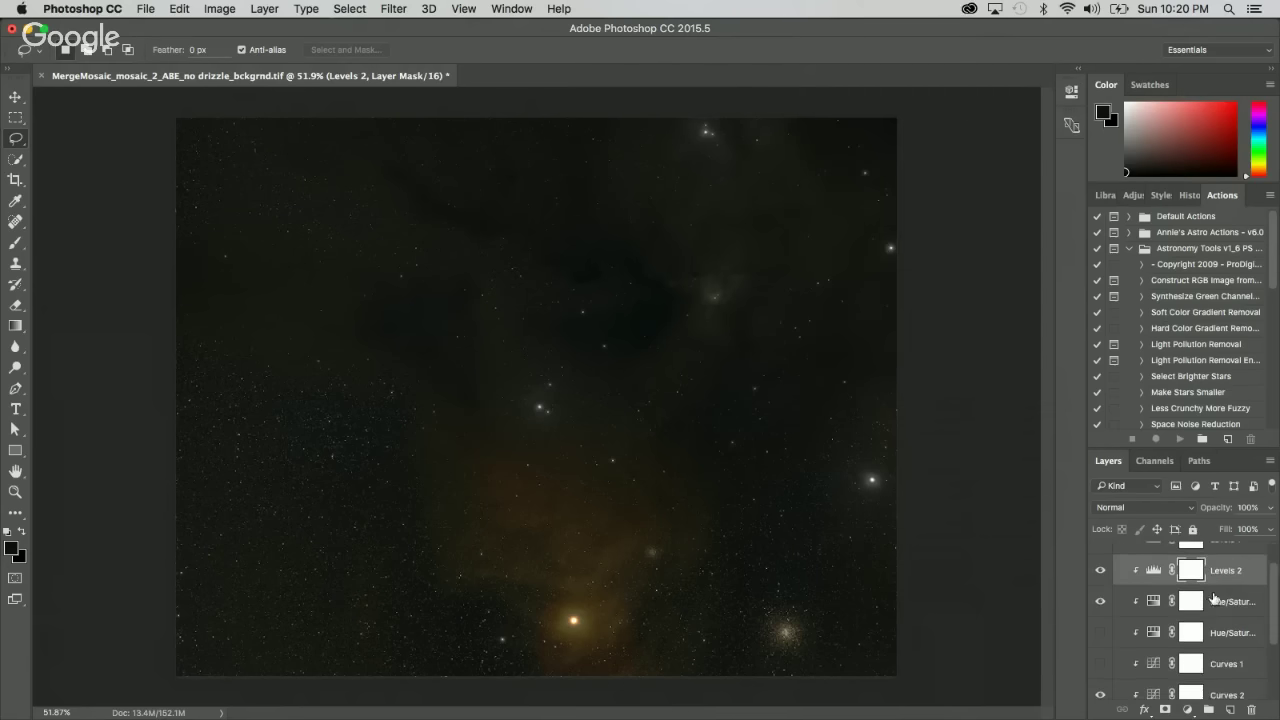
click(1220, 662)
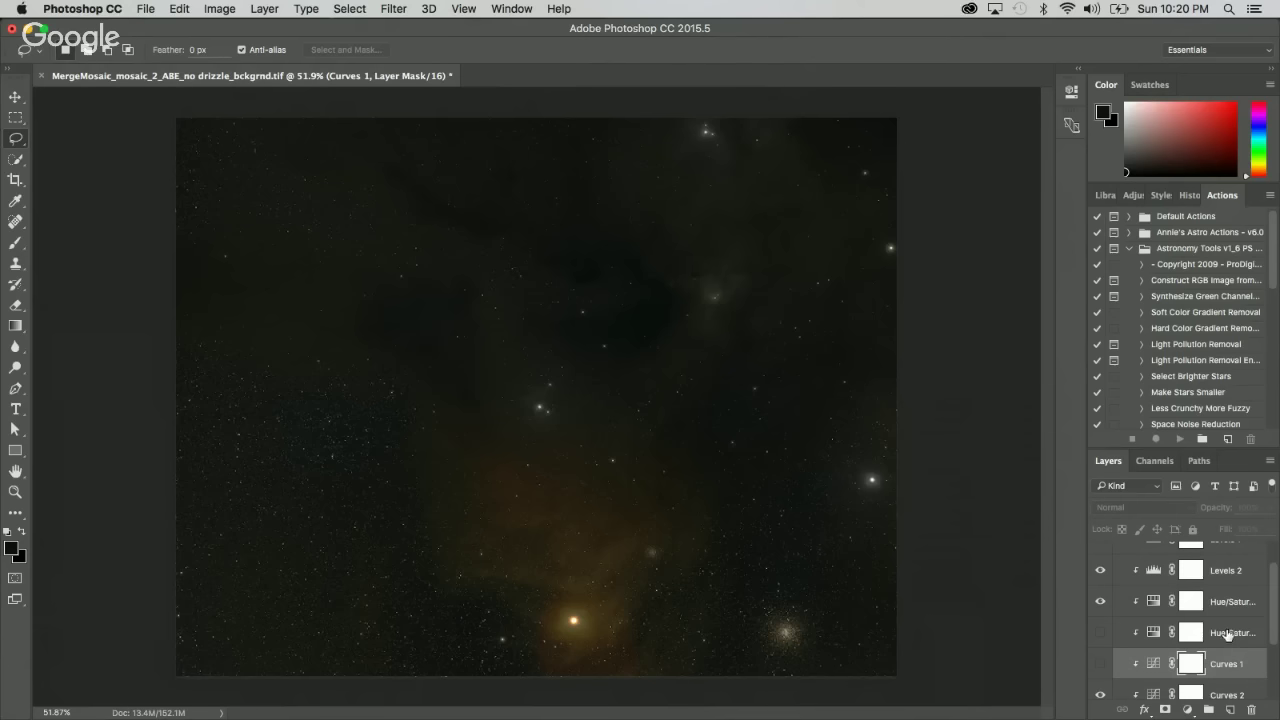
shift+click(1227, 633)
scroll(1227, 633, up, 1)
shift+click(1228, 579)
right_click(1230, 585)
click(1230, 585)
click(1230, 578)
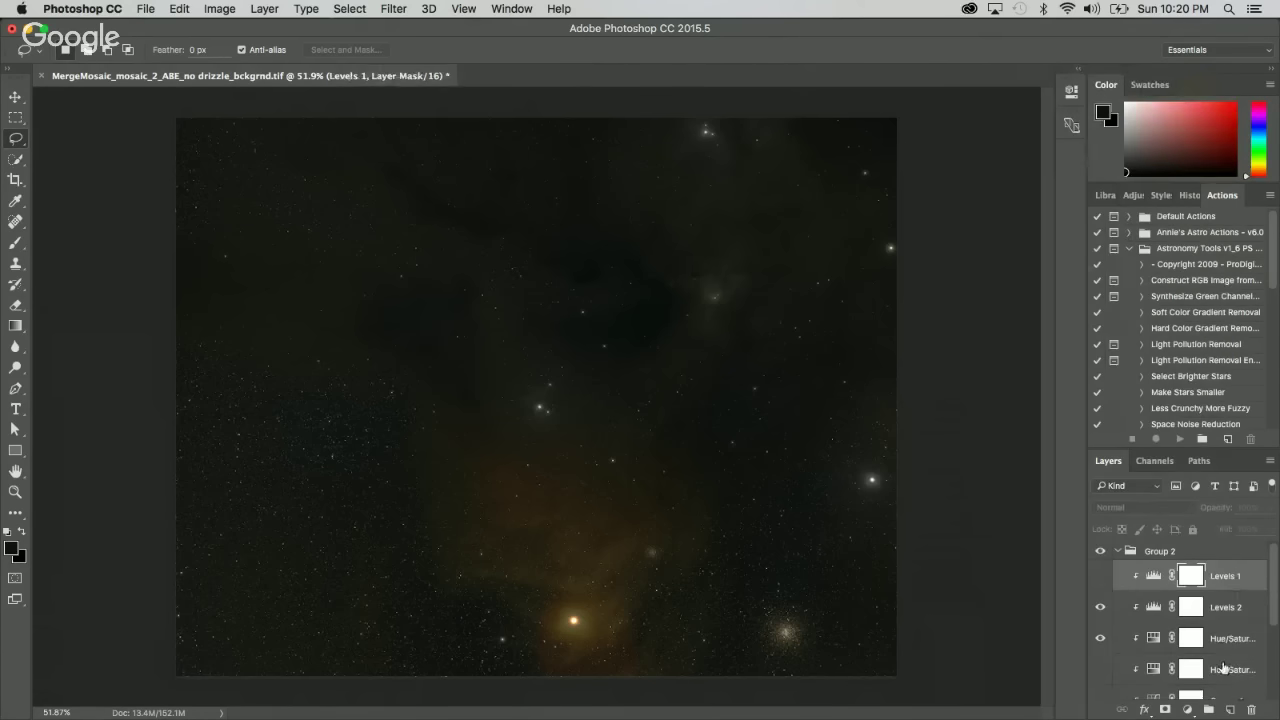
Add the lower Hue/Saturation and Curves 1 to the selection and delete all three.
click(1224, 668)
scroll(1226, 668, down, 1)
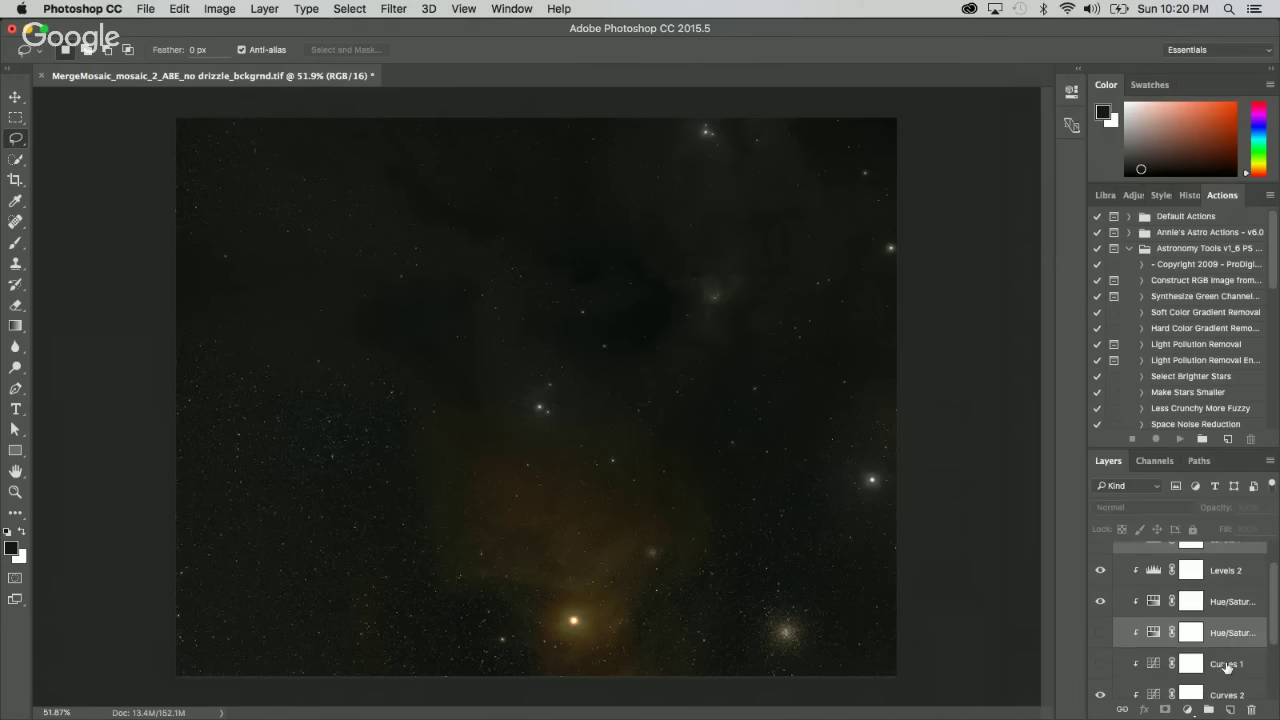
shift+click(1224, 664)
right_click(1224, 661)
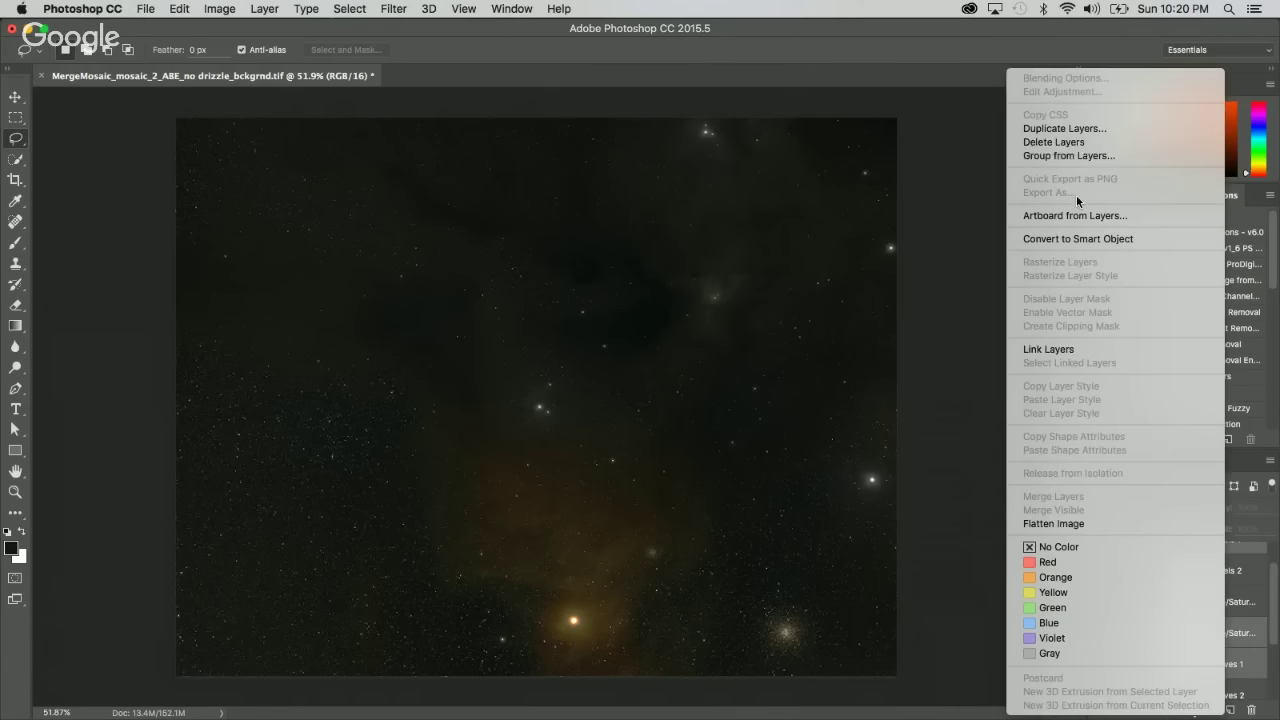
click(1084, 144)
click(771, 261)
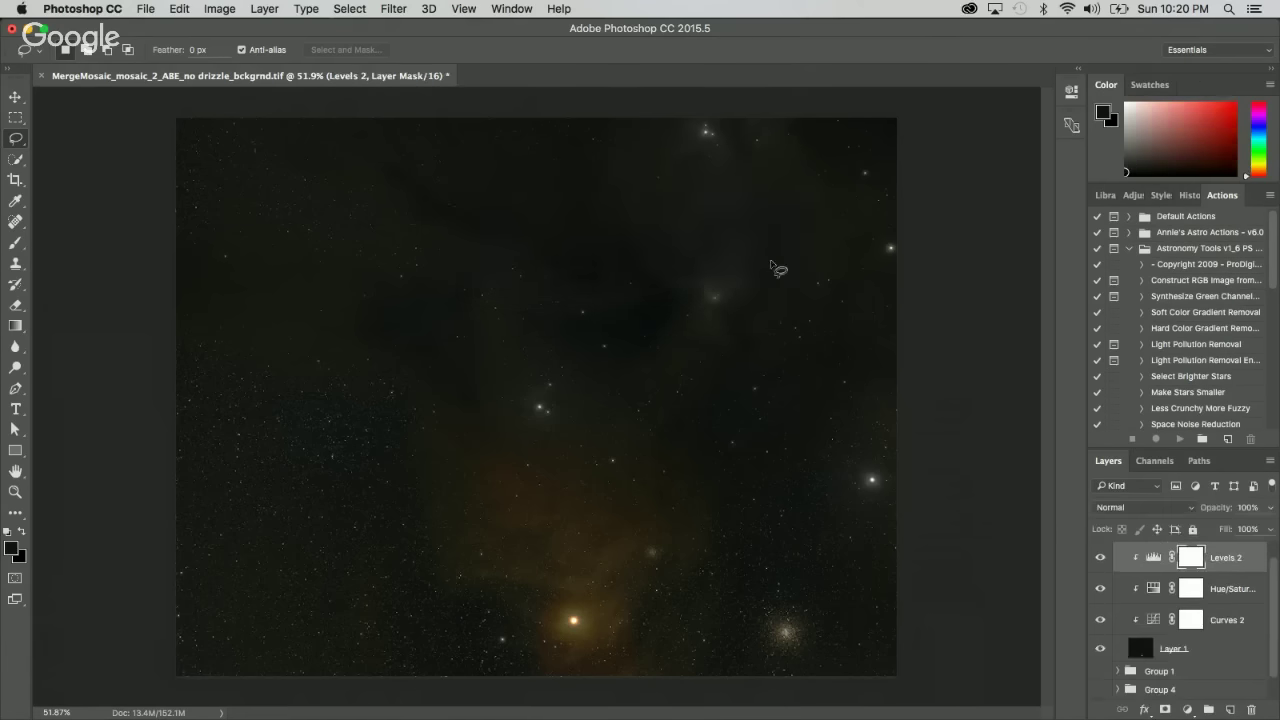
scroll(1137, 560, up, 1)
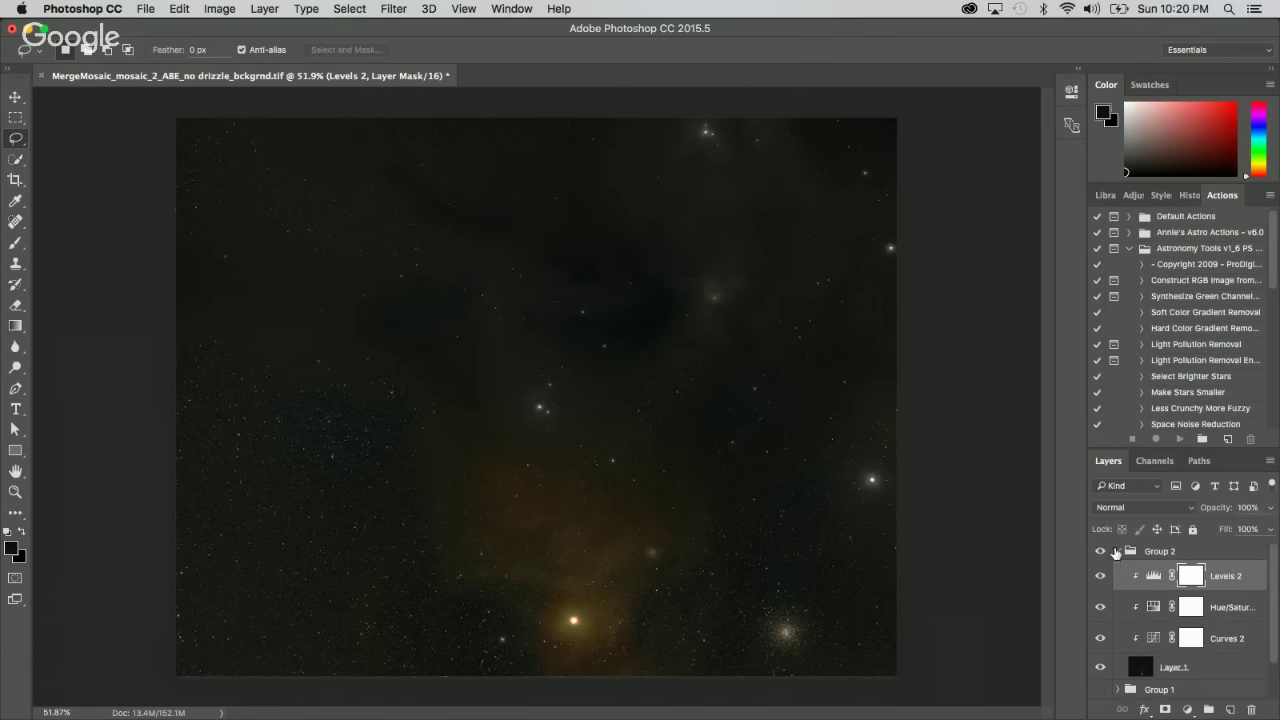
click(1237, 645)
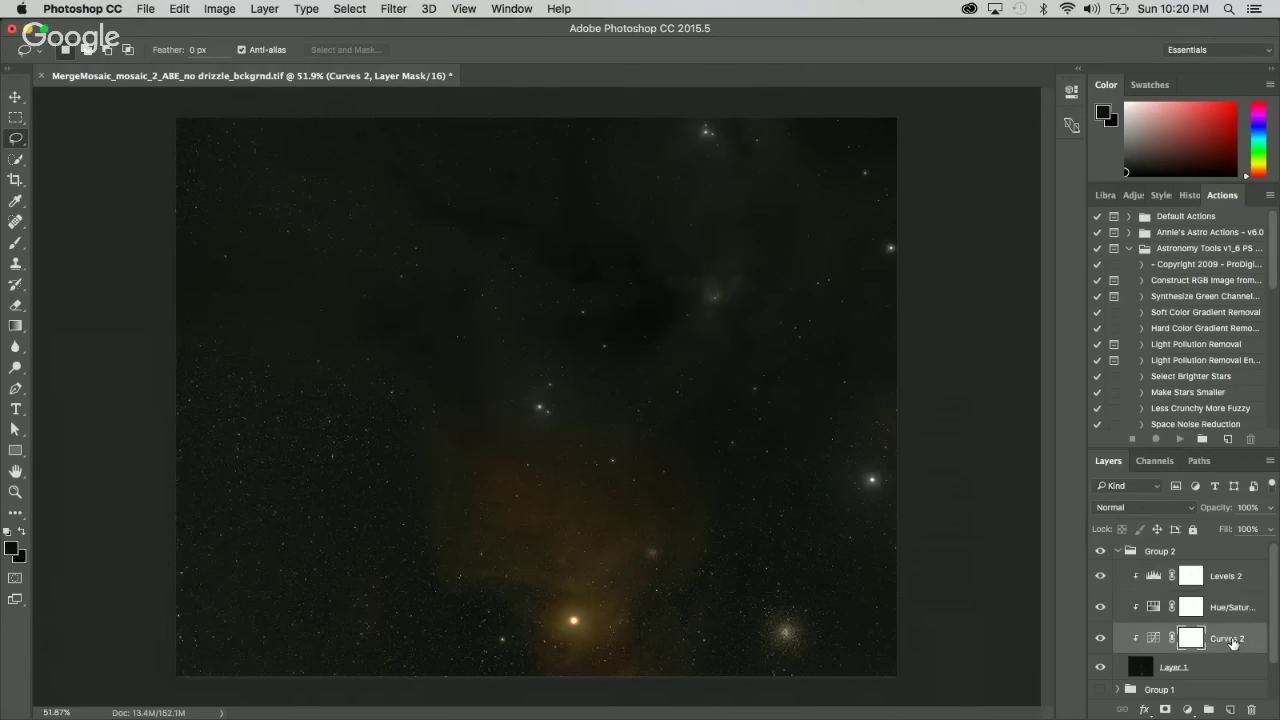
Add a second point to Curves 2 and pull the upper point into an S-bend.
double_click(1152, 638)
drag(926, 261, 976, 360)
click(938, 259)
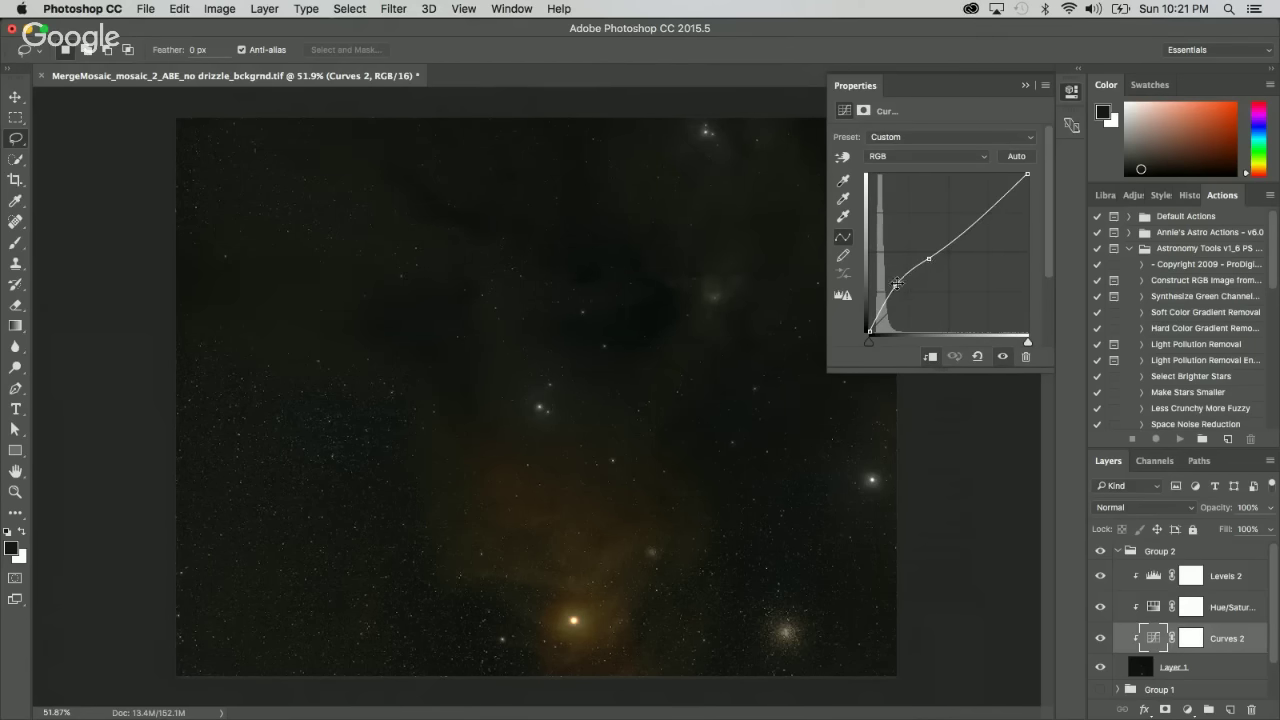
drag(929, 258, 980, 239)
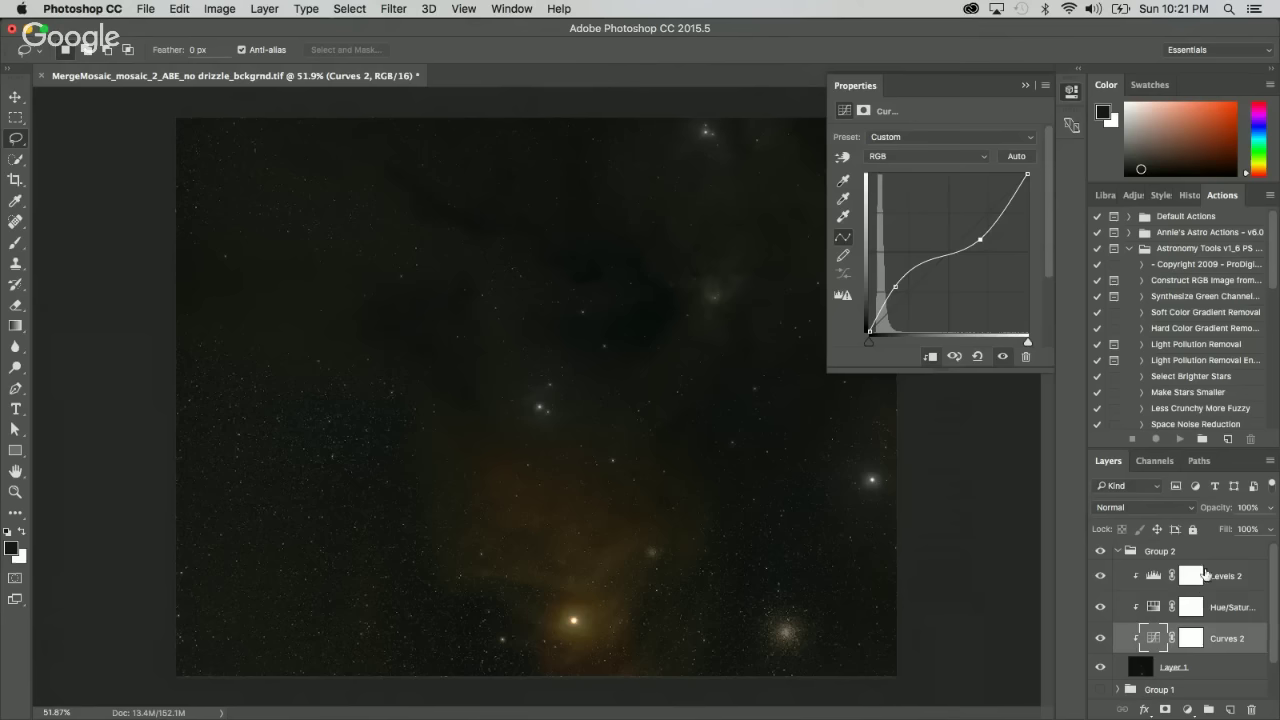
Review the Levels 2, Curves 2 and Hue/Saturation settings, then collapse Group 2.
click(1219, 576)
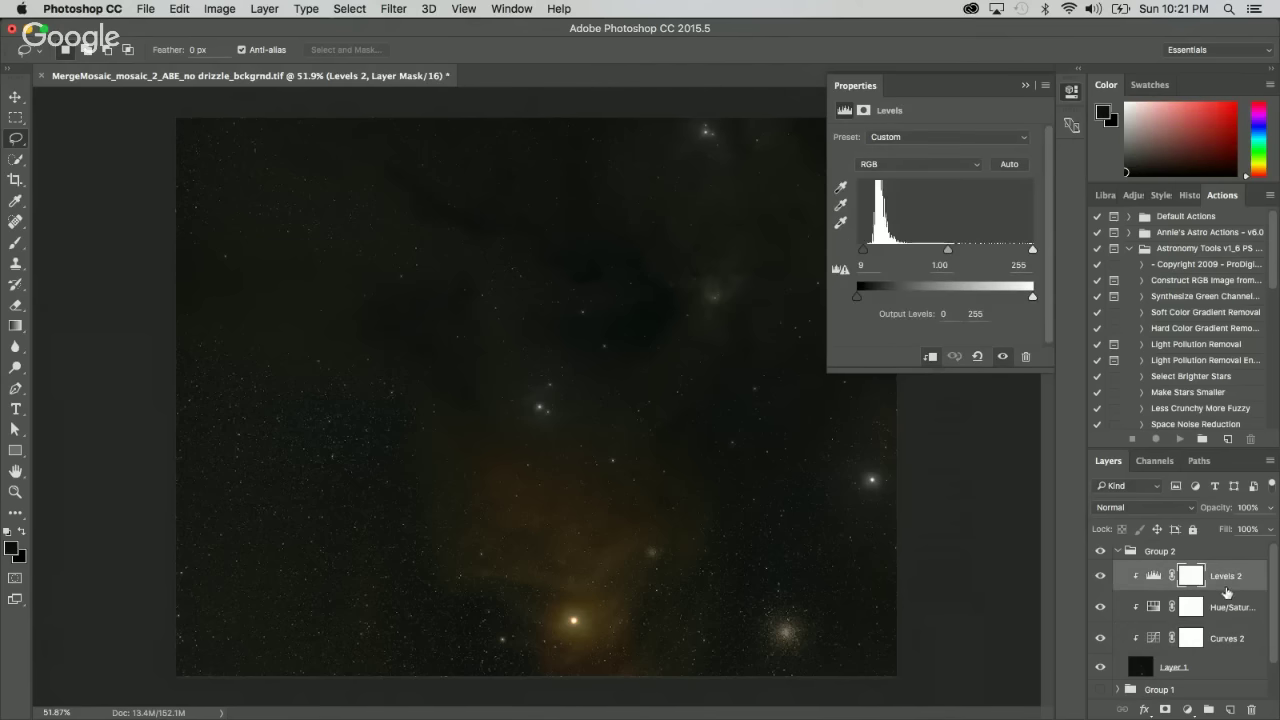
click(1225, 637)
click(1205, 612)
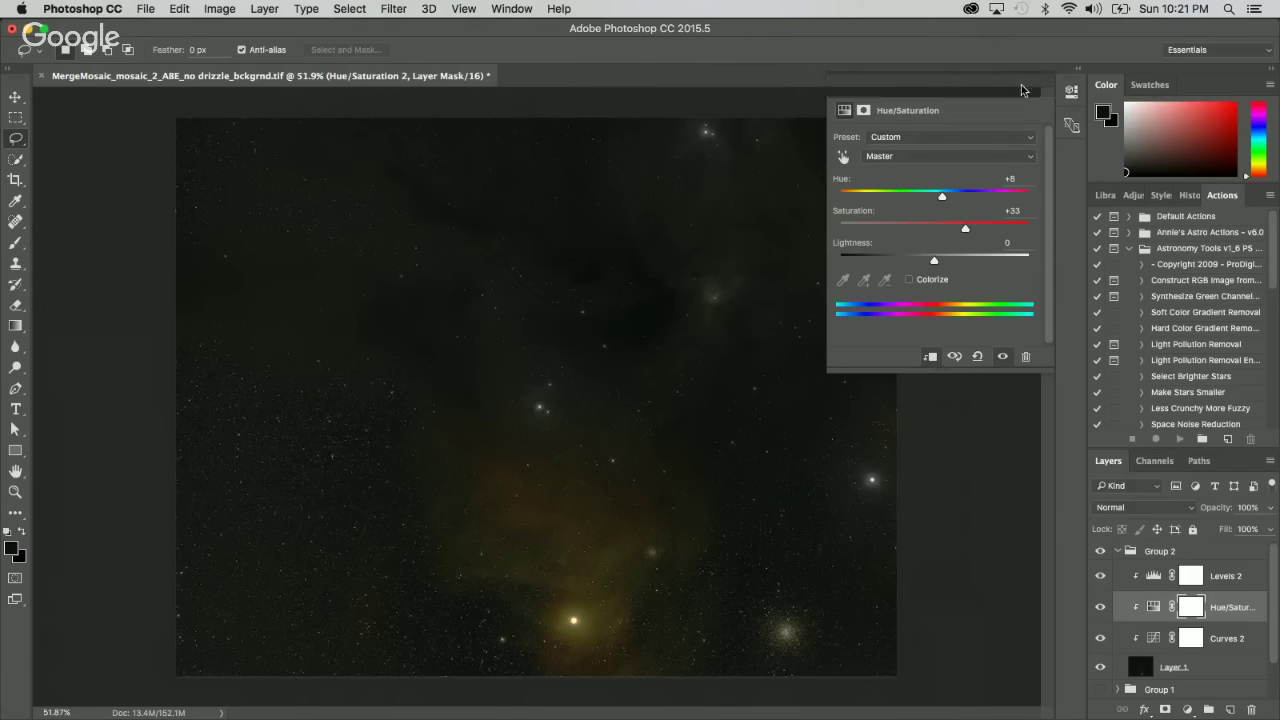
click(1071, 91)
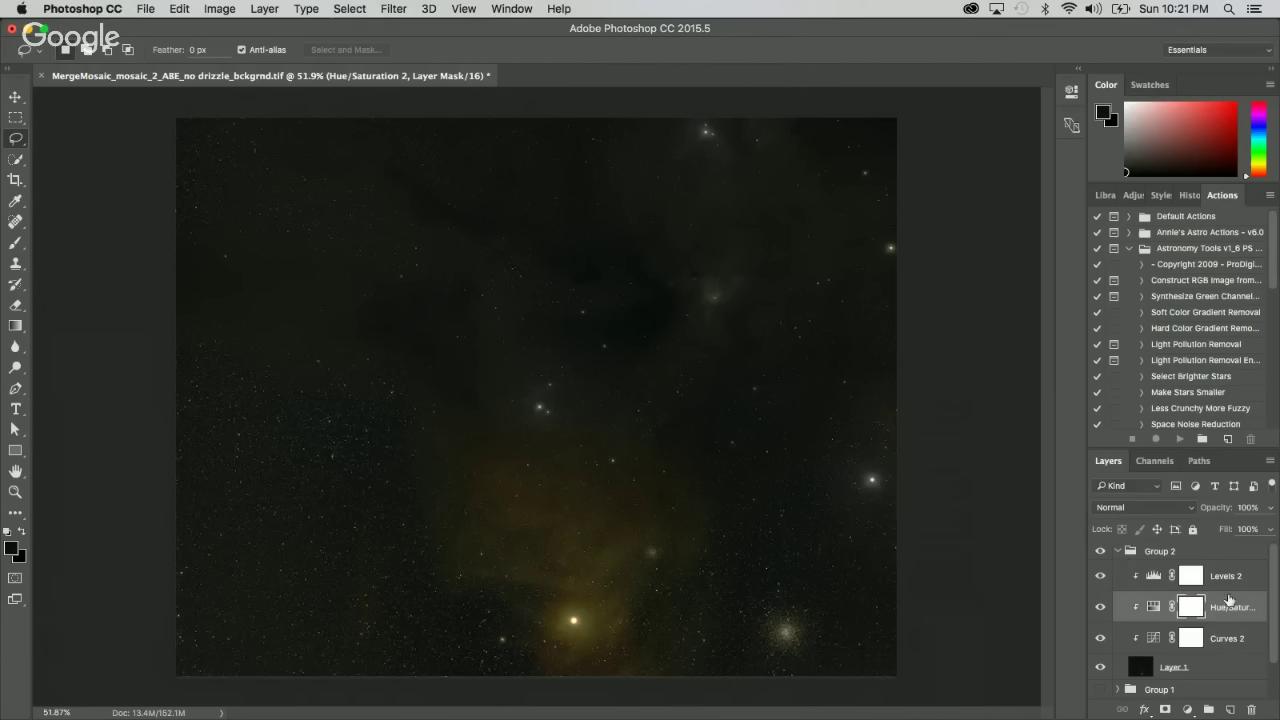
click(1117, 551)
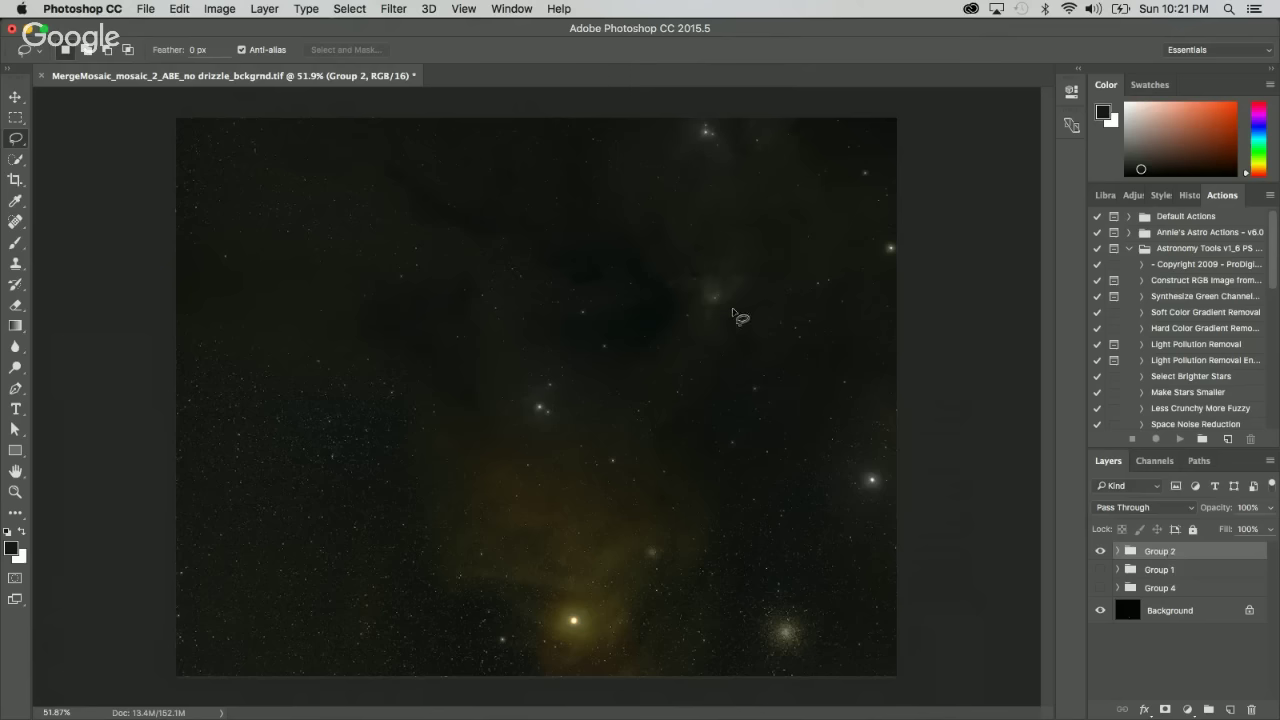
scroll(717, 300, up, 1)
scroll(717, 300, up, 1)
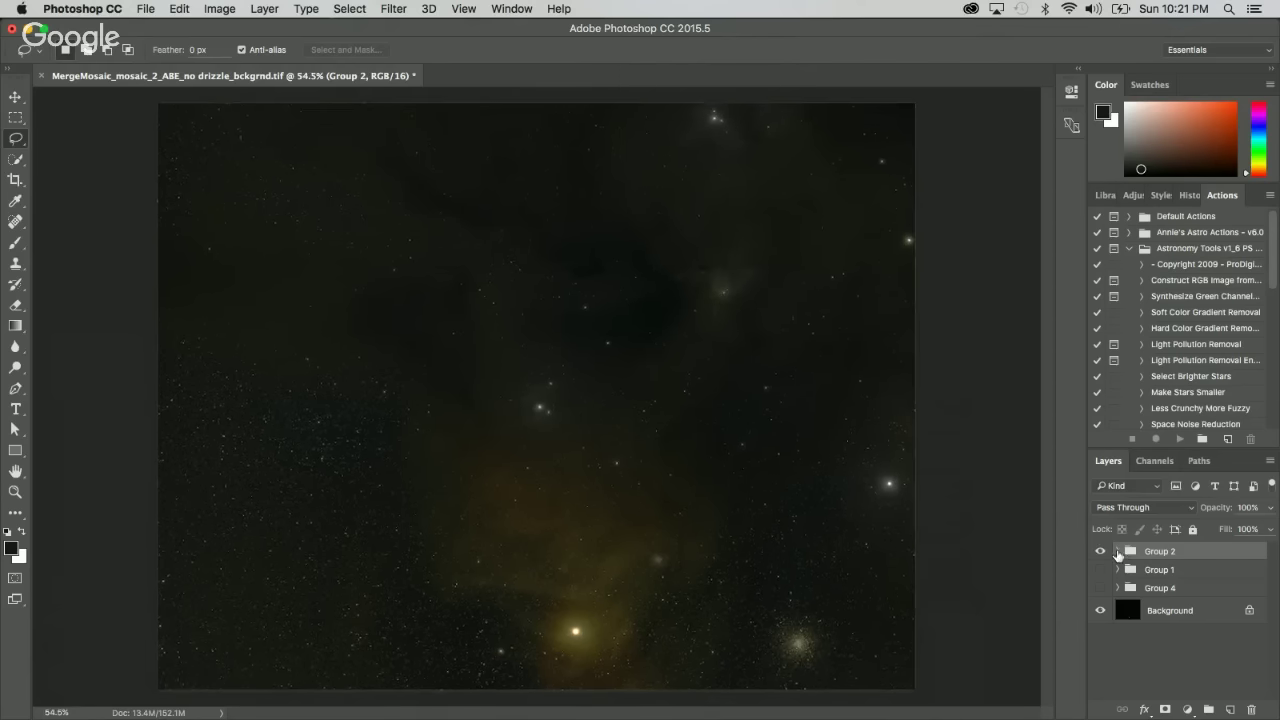
click(1118, 552)
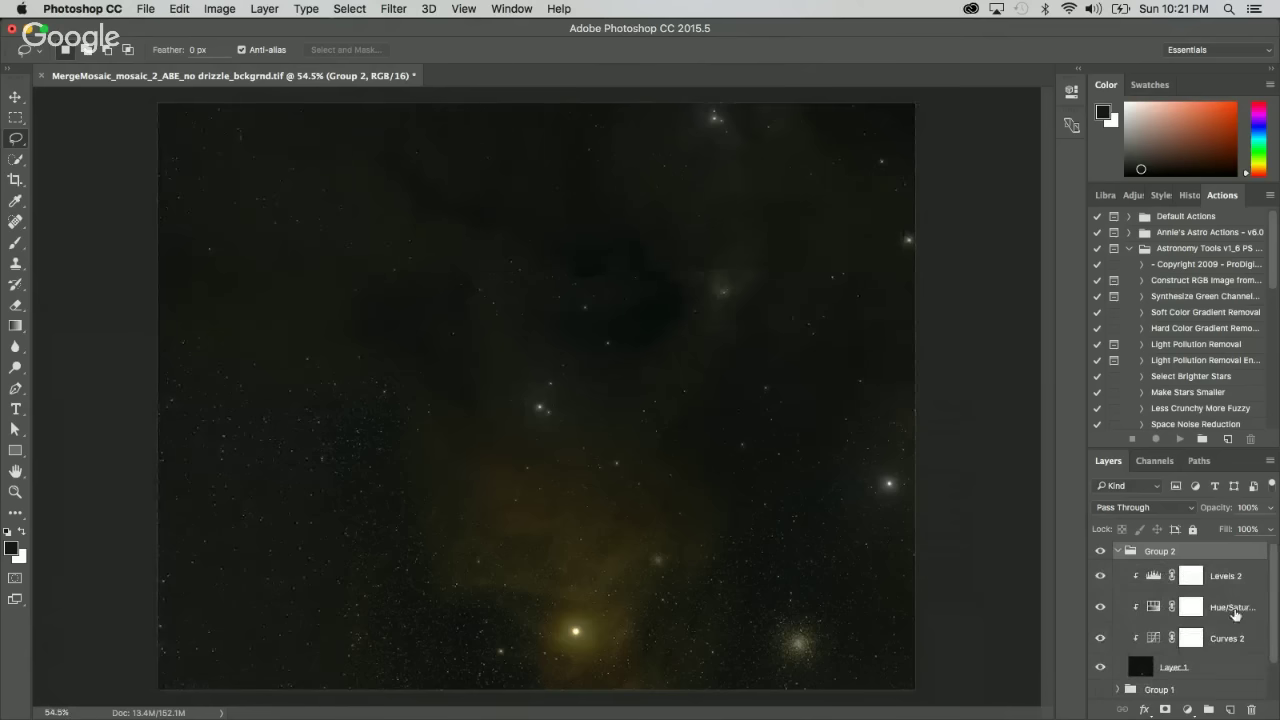
click(1215, 671)
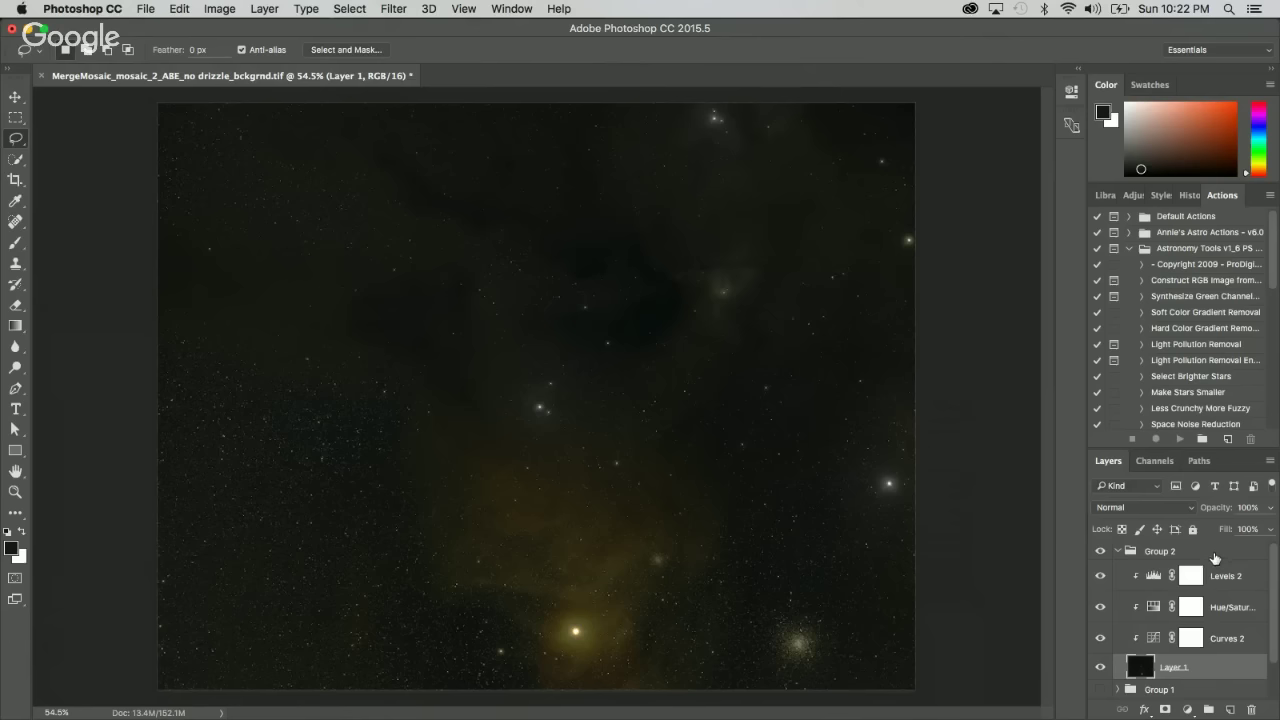
click(1158, 553)
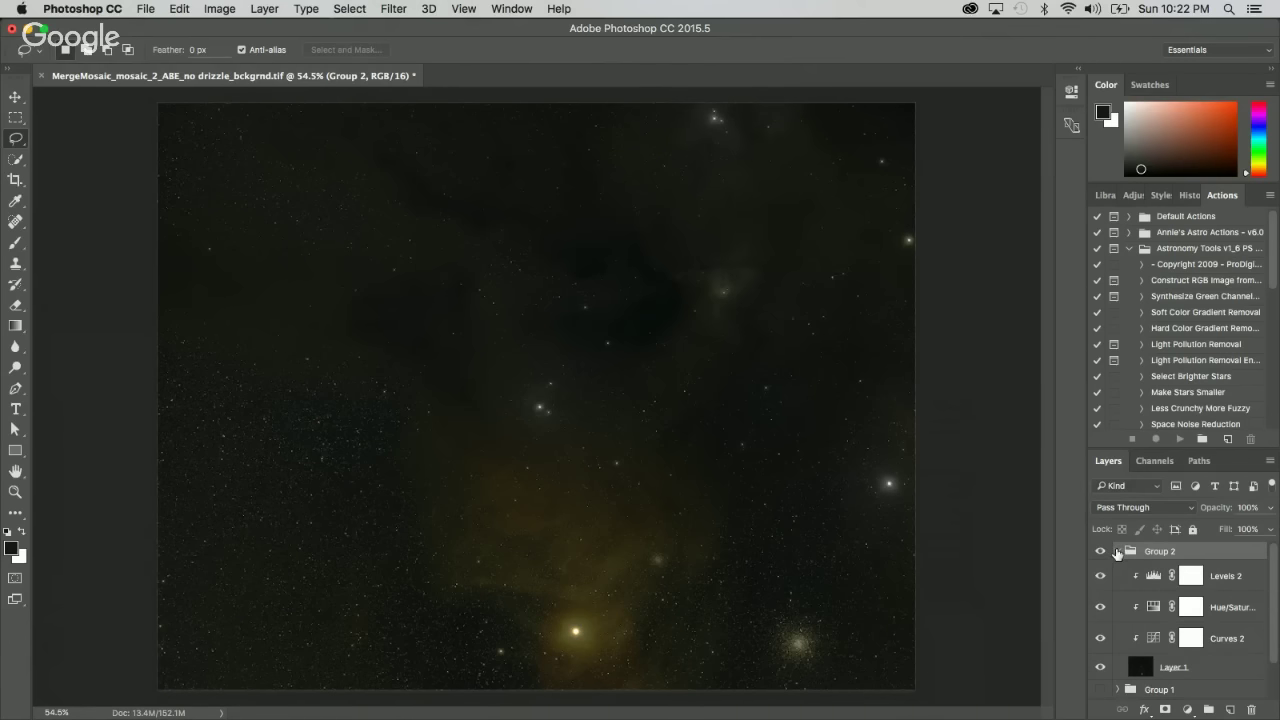
click(1116, 552)
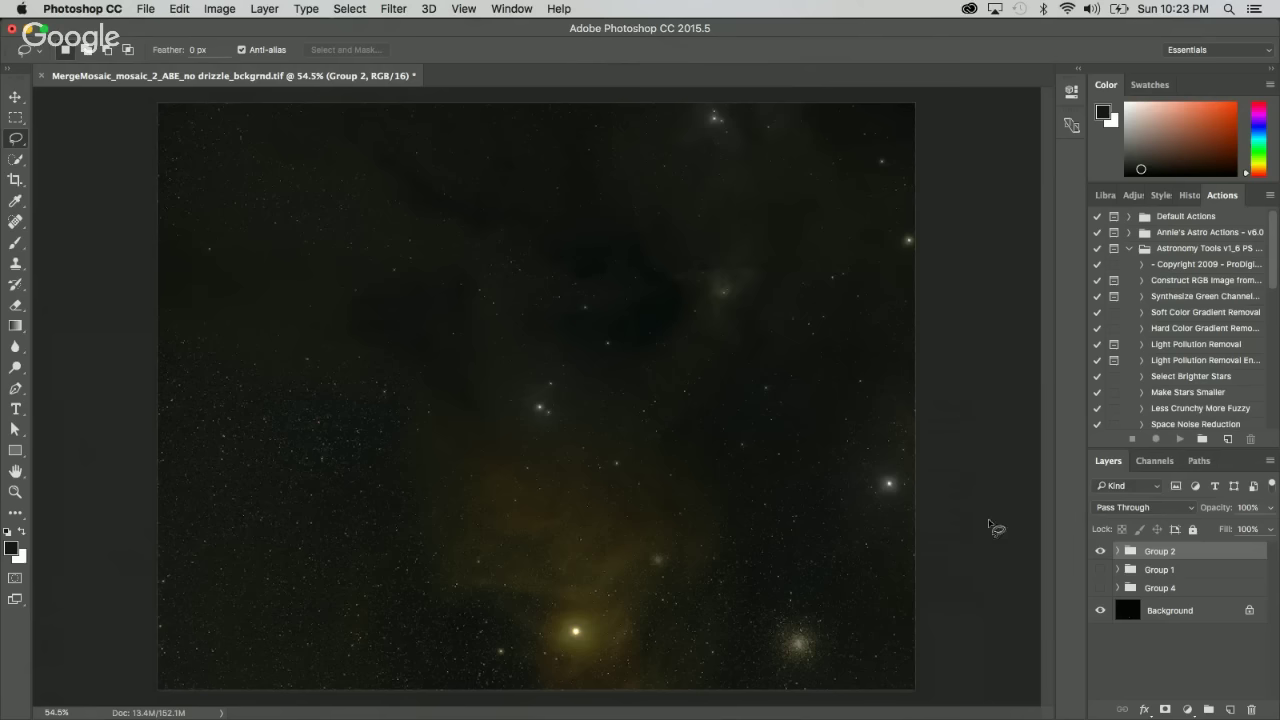
In Group 2, set Hue/Saturation hue to 0 and saturation to +39, then collapse Group 2.
click(1117, 551)
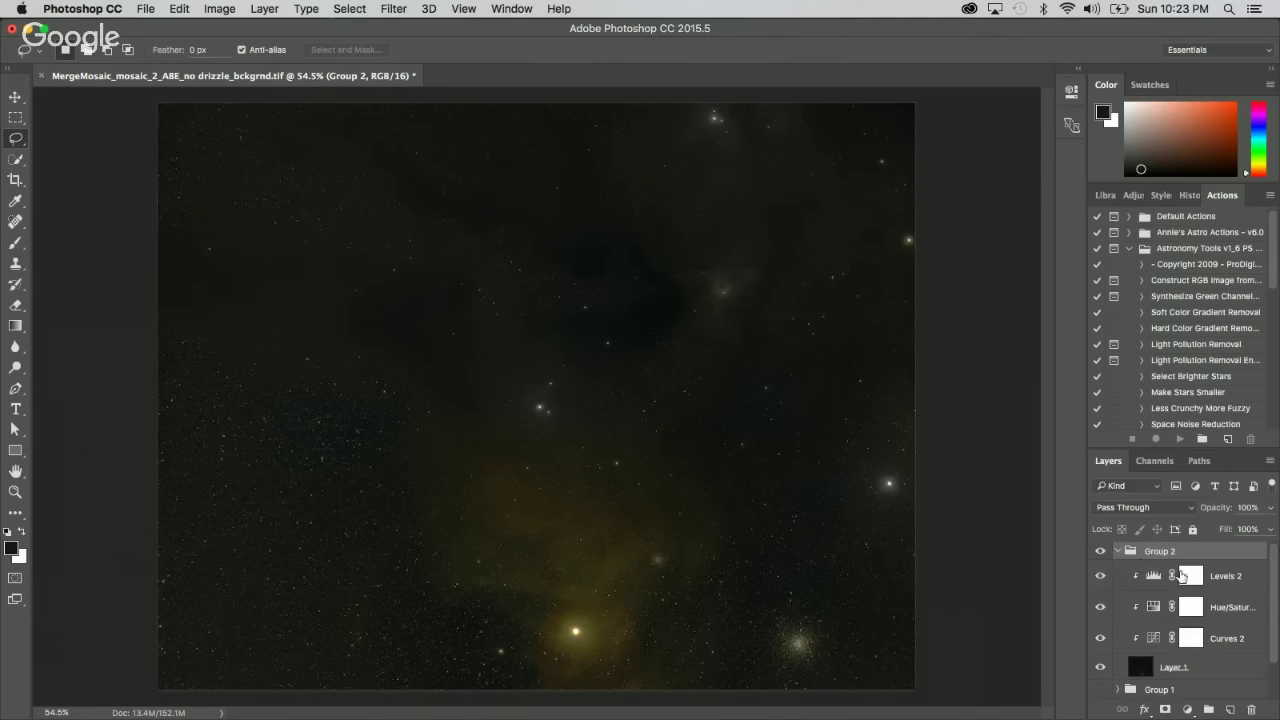
double_click(1152, 641)
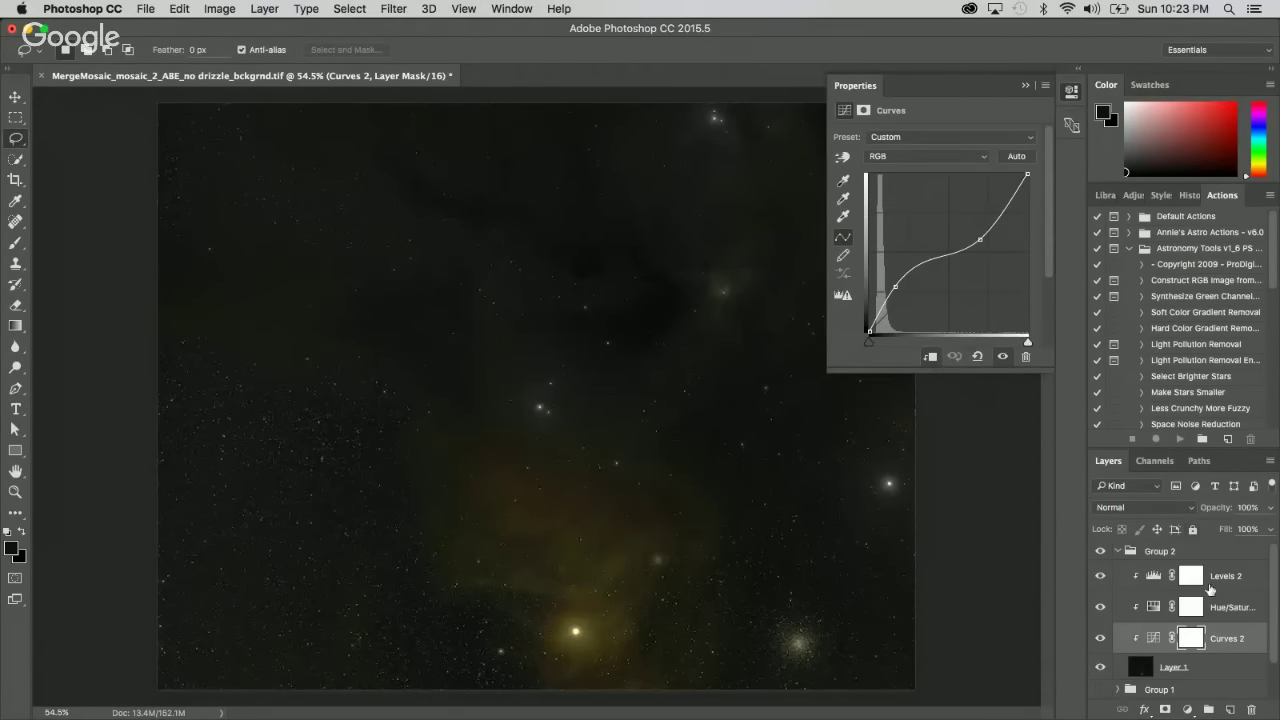
click(1157, 607)
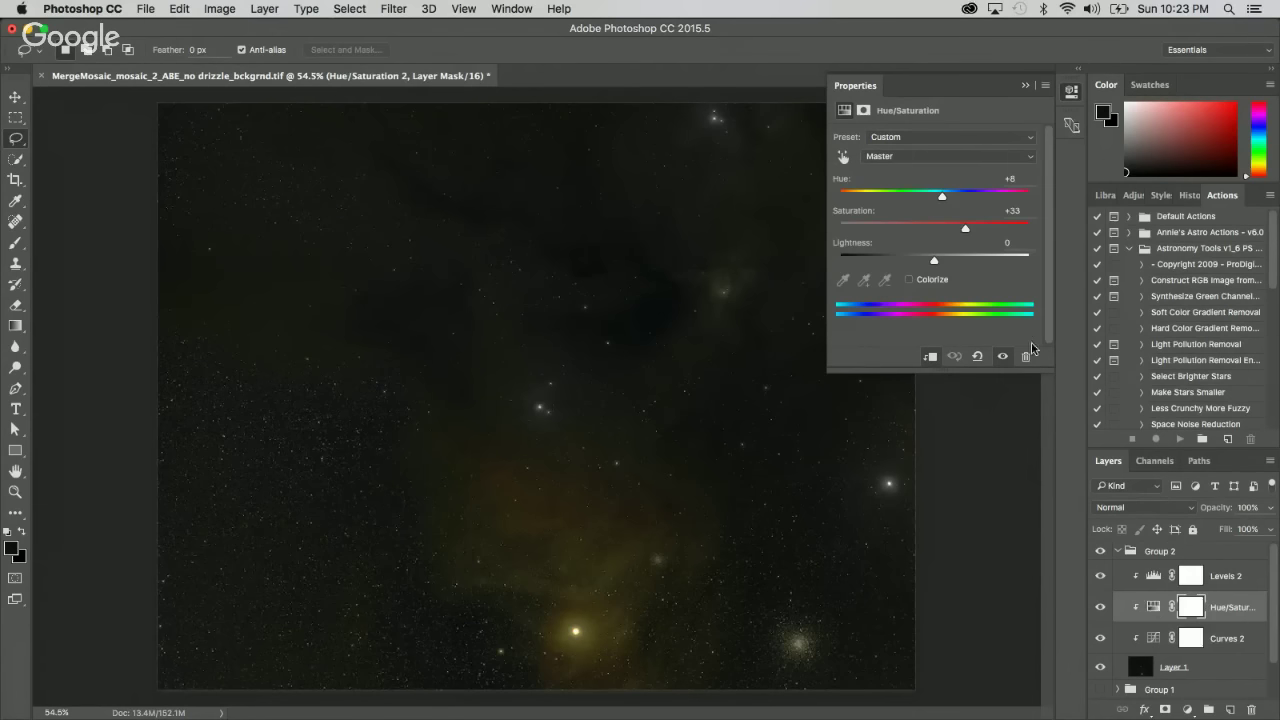
click(1021, 180)
text(0)
drag(965, 228, 961, 230)
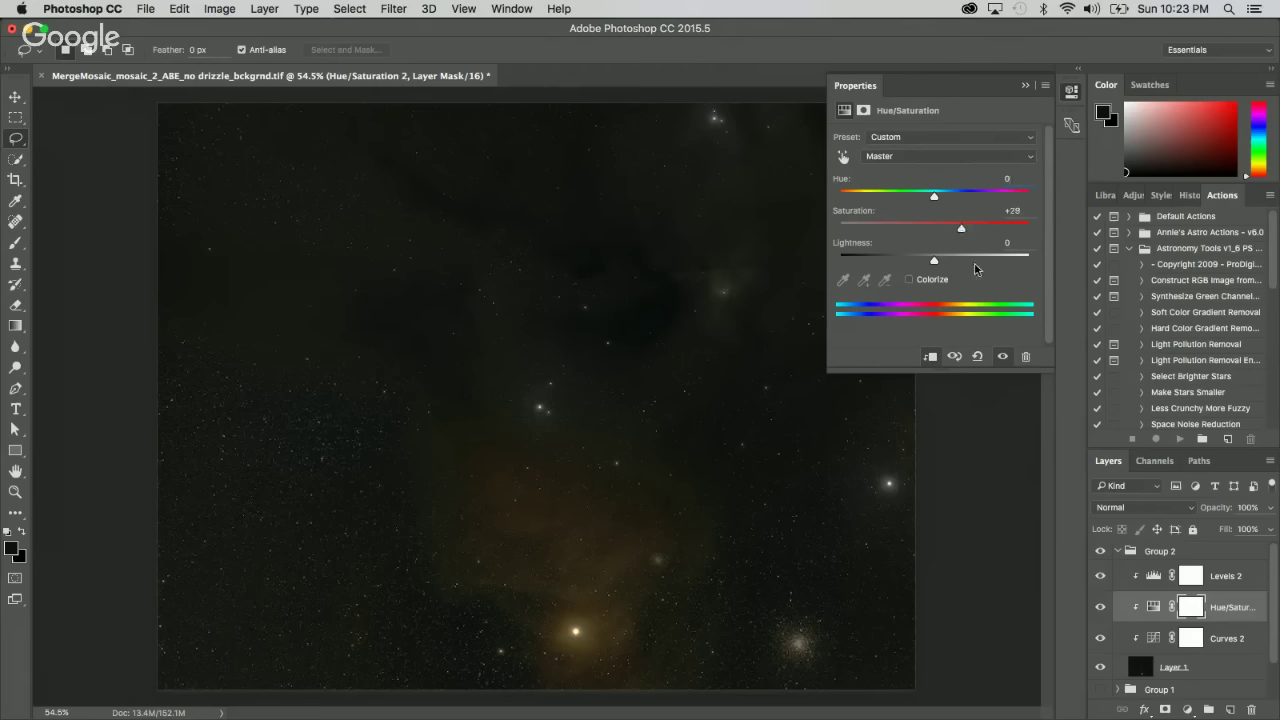
click(1025, 85)
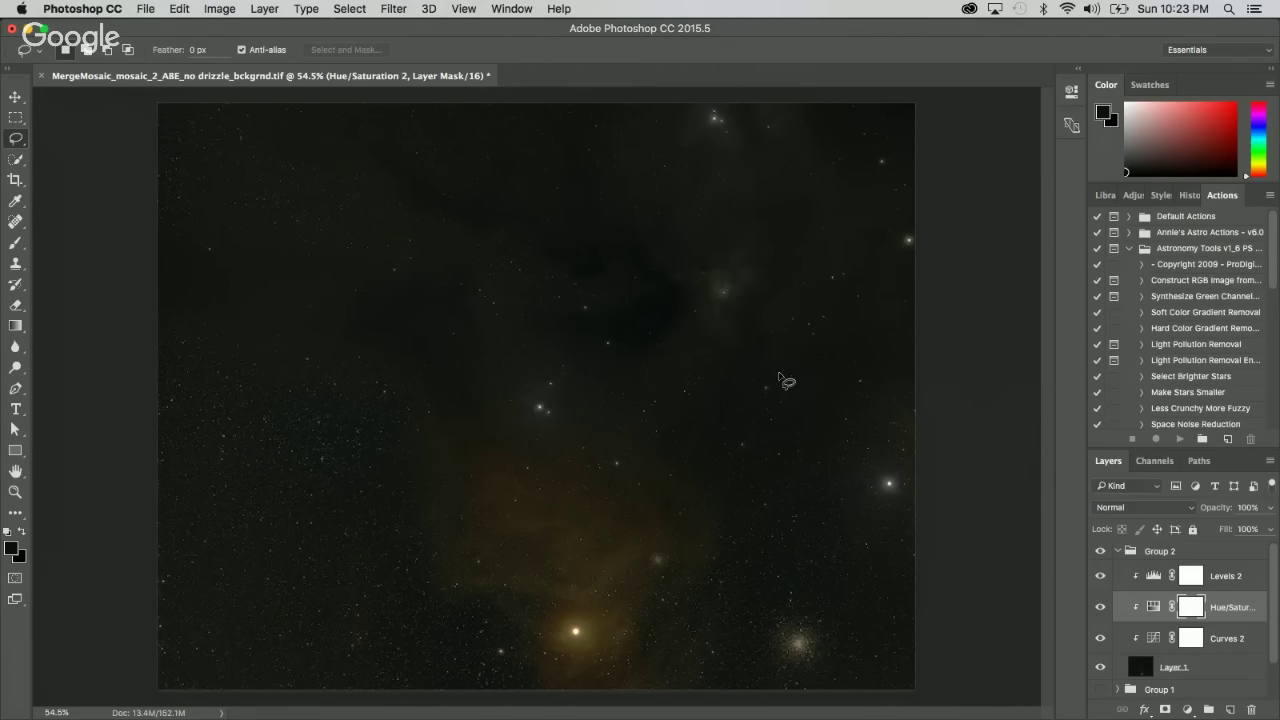
click(1119, 551)
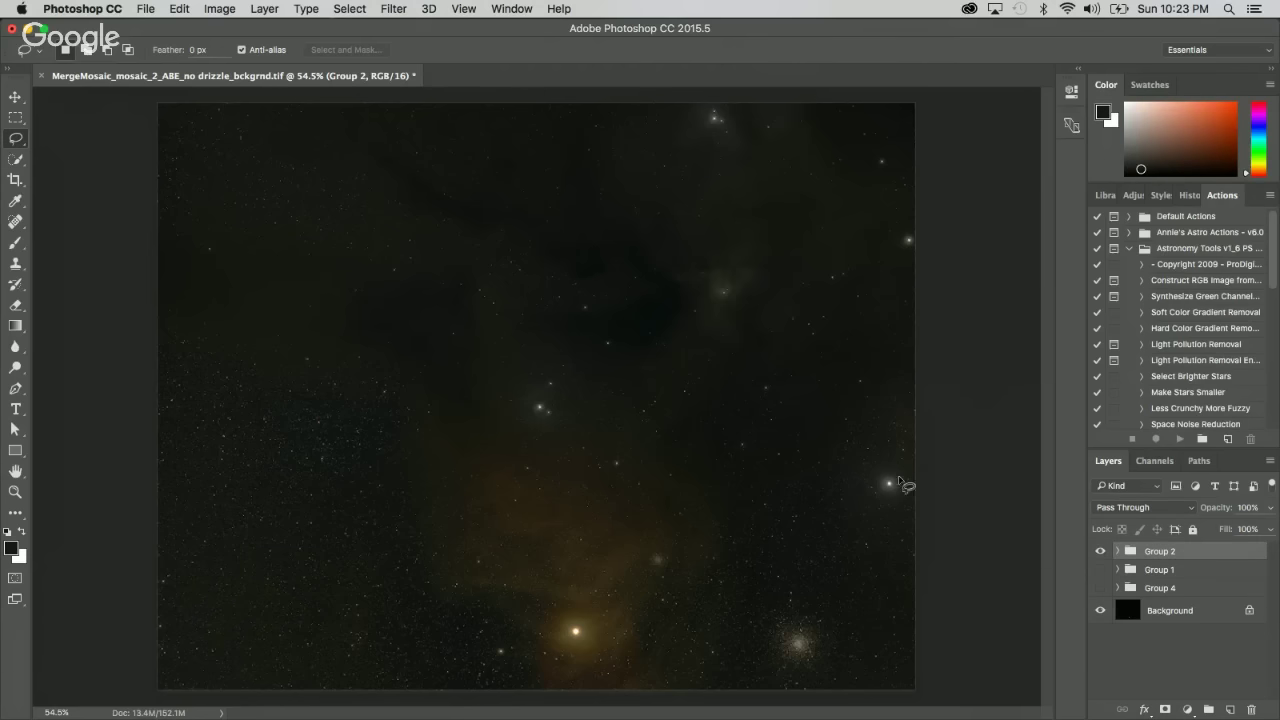
scroll(899, 481, up, 2)
scroll(905, 494, down, 2)
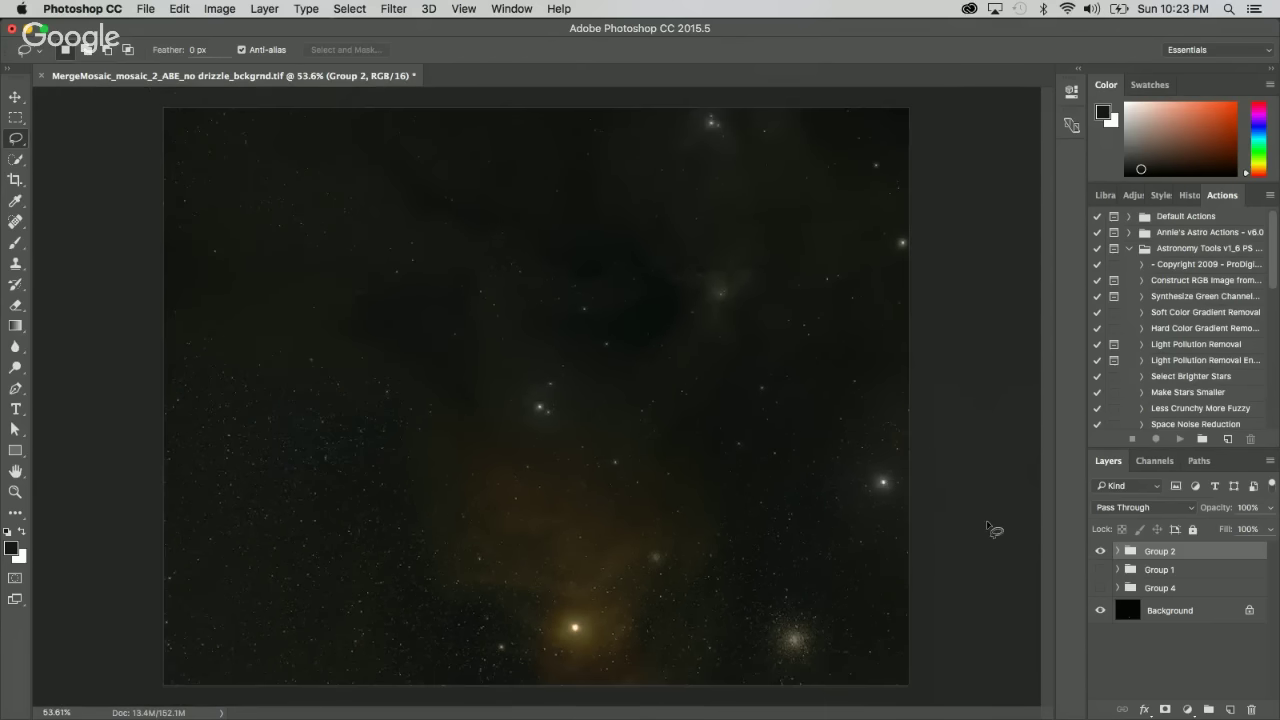